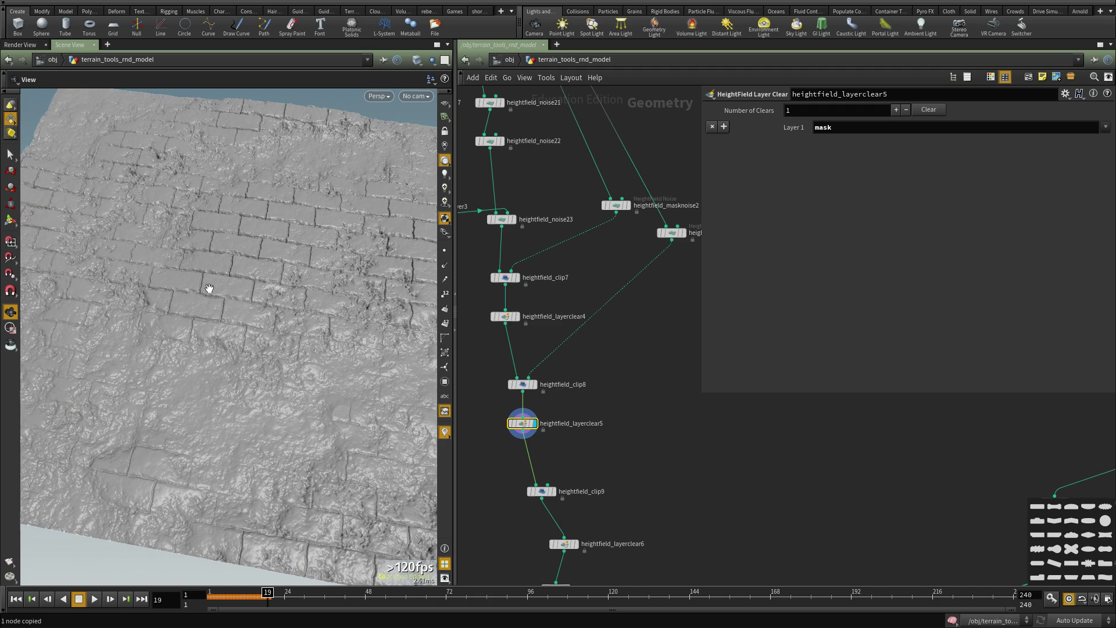
- Examine the brick wall terrain up close and from several angles
drag(359, 409, 227, 372)
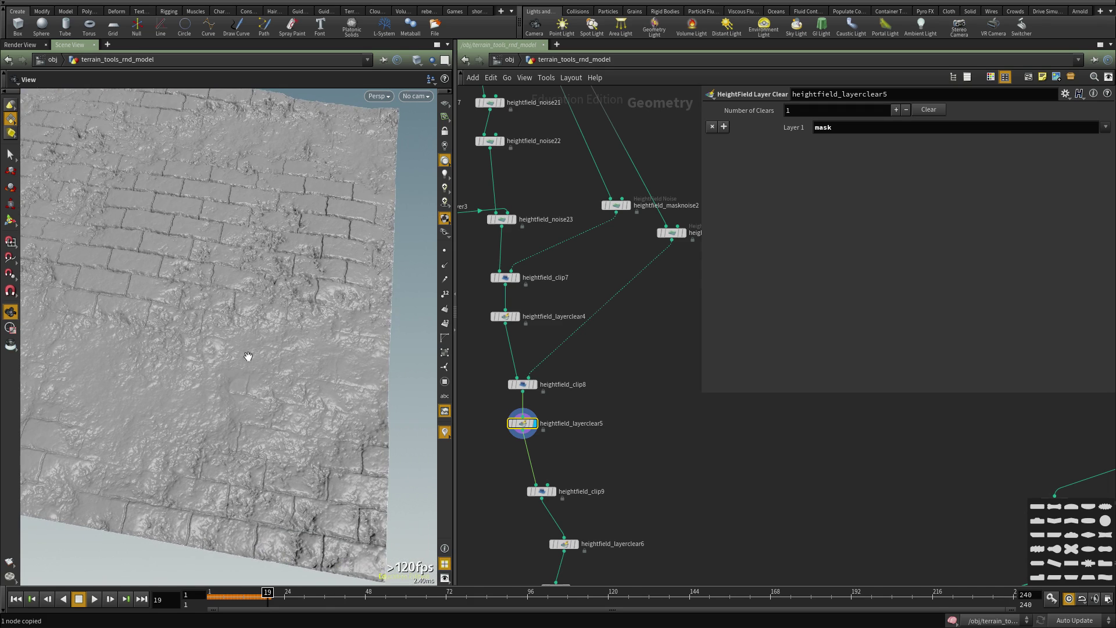
drag(209, 428, 147, 395)
right_drag(146, 395, 262, 357)
middle_drag(262, 356, 291, 364)
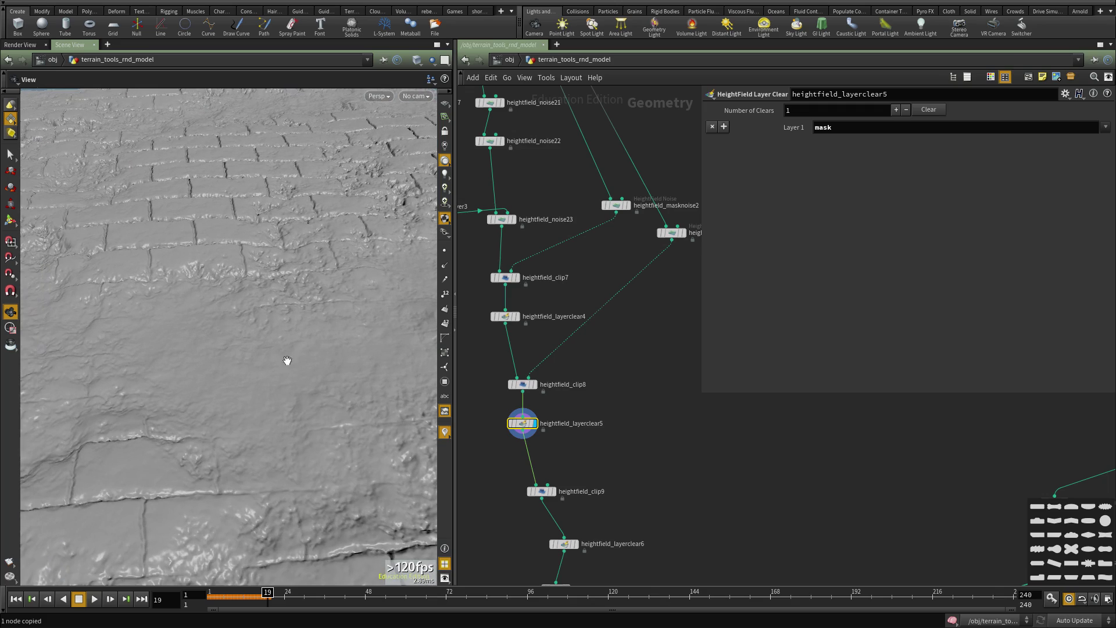
middle_drag(271, 324, 298, 333)
drag(243, 337, 304, 338)
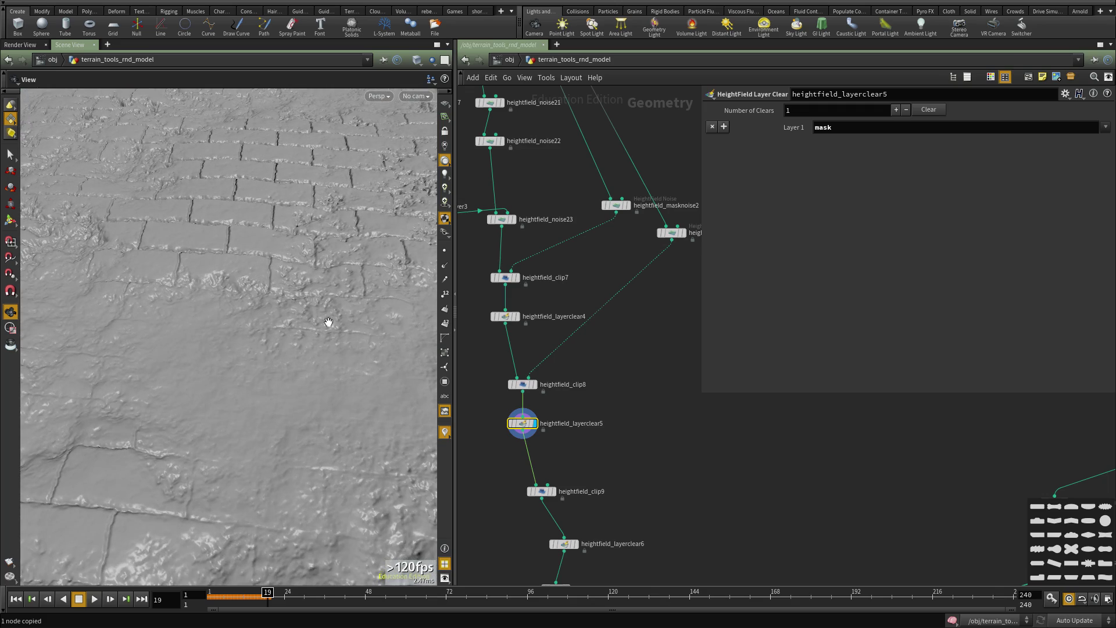
mouse_move(265, 390)
mouse_down()
mouse_move(117, 419)
mouse_move(207, 398)
mouse_move(223, 370)
mouse_move(369, 401)
mouse_move(293, 417)
mouse_move(258, 354)
mouse_move(256, 392)
mouse_move(276, 370)
mouse_up()
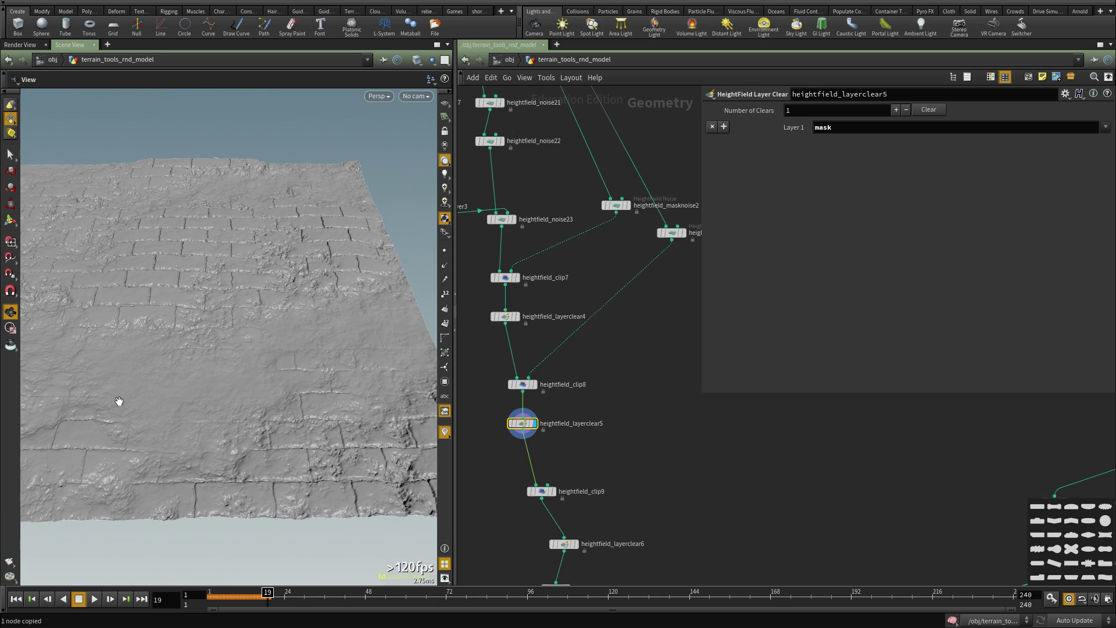
drag(80, 365, 206, 365)
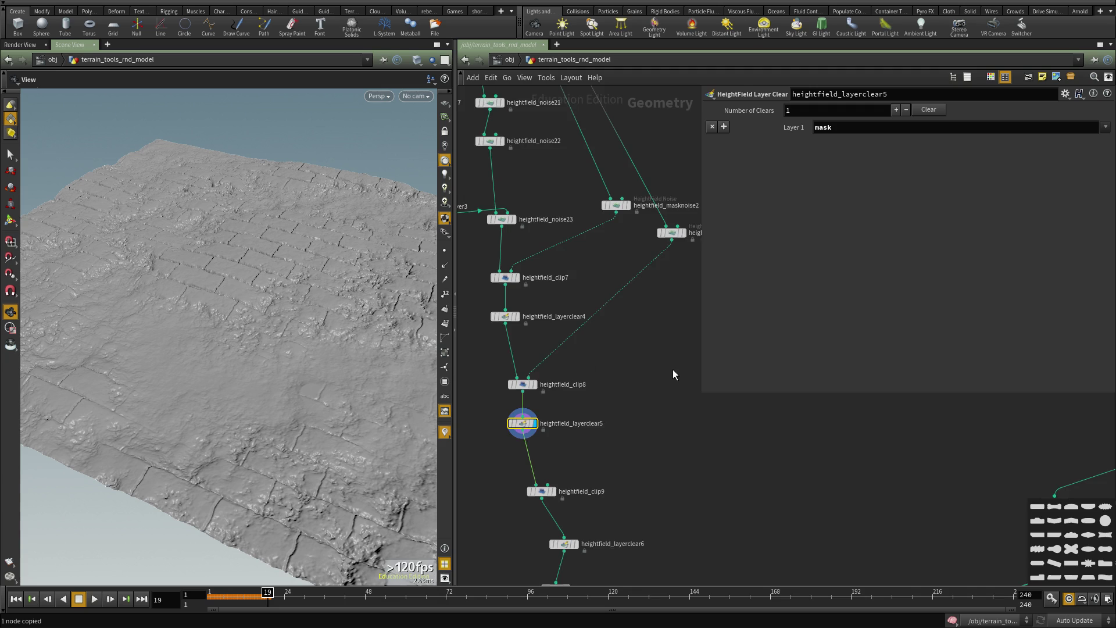
- Select and display the heightfield_masknoise3 node to inspect its noise mask on the terrain
scroll(673, 374, up, 5)
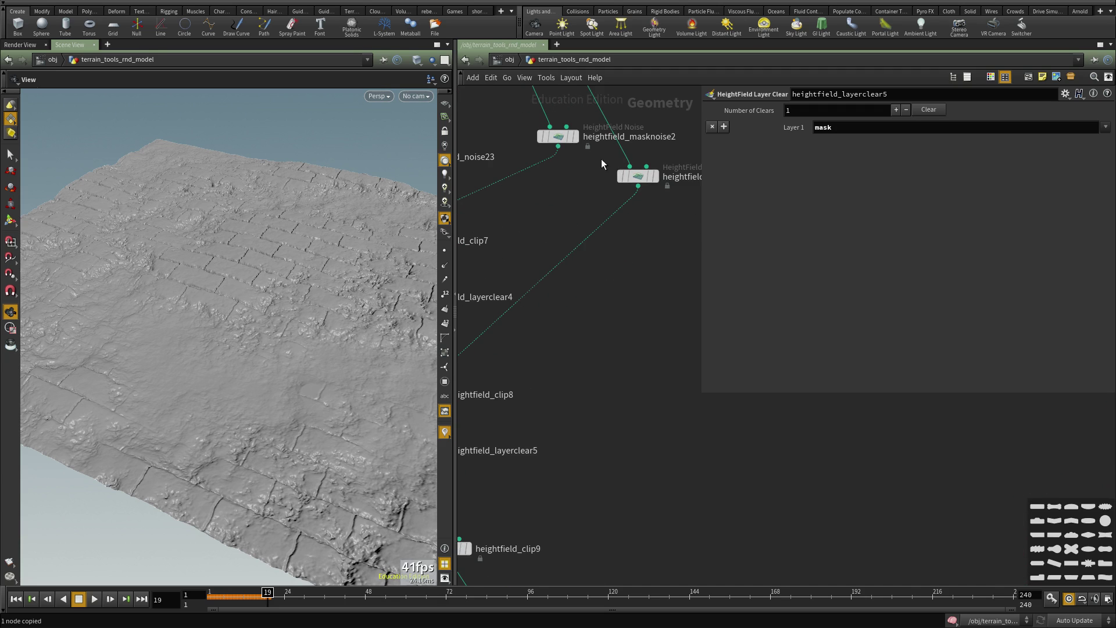
click(656, 180)
click(638, 176)
scroll(199, 296, up, 3)
middle_drag(591, 335, 629, 347)
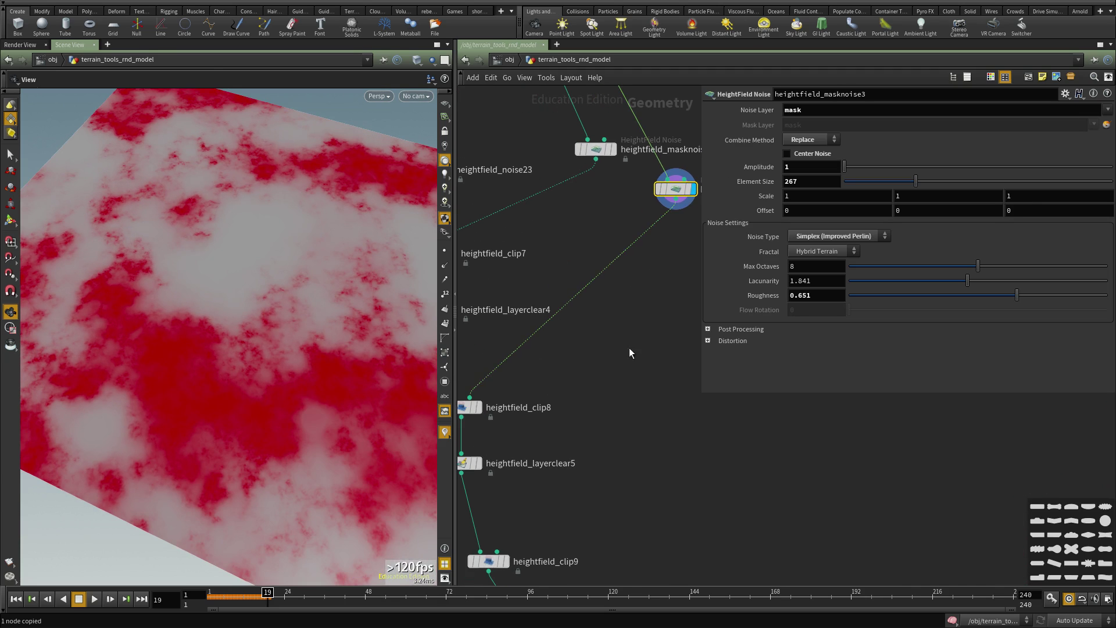
- Insert a HeightField Mask Shrink node between heightfield_masknoise3 and heightfield_clip8
key(Tab)
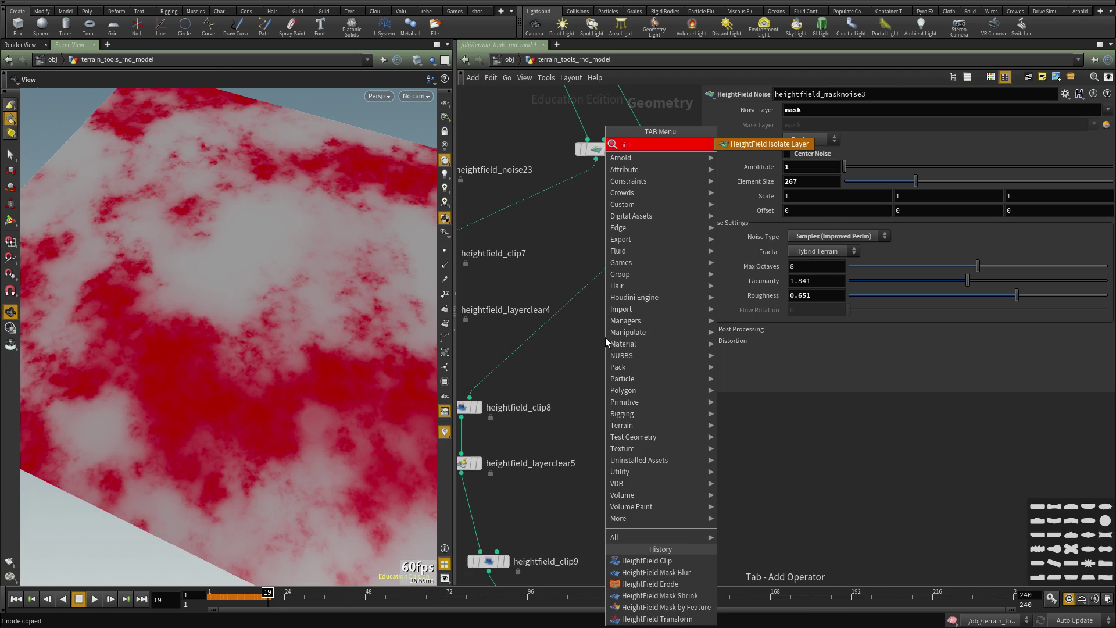
key(Escape)
key(Tab)
text(shrink)
key(Down)
key(Return)
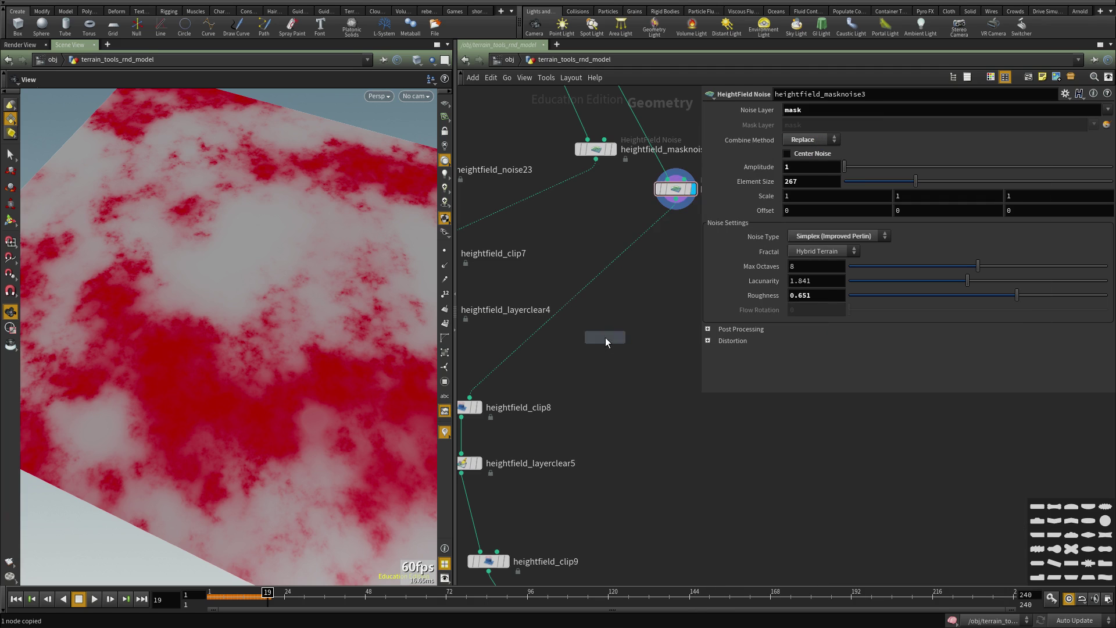
click(605, 337)
scroll(605, 339, up, 3)
mouse_move(592, 303)
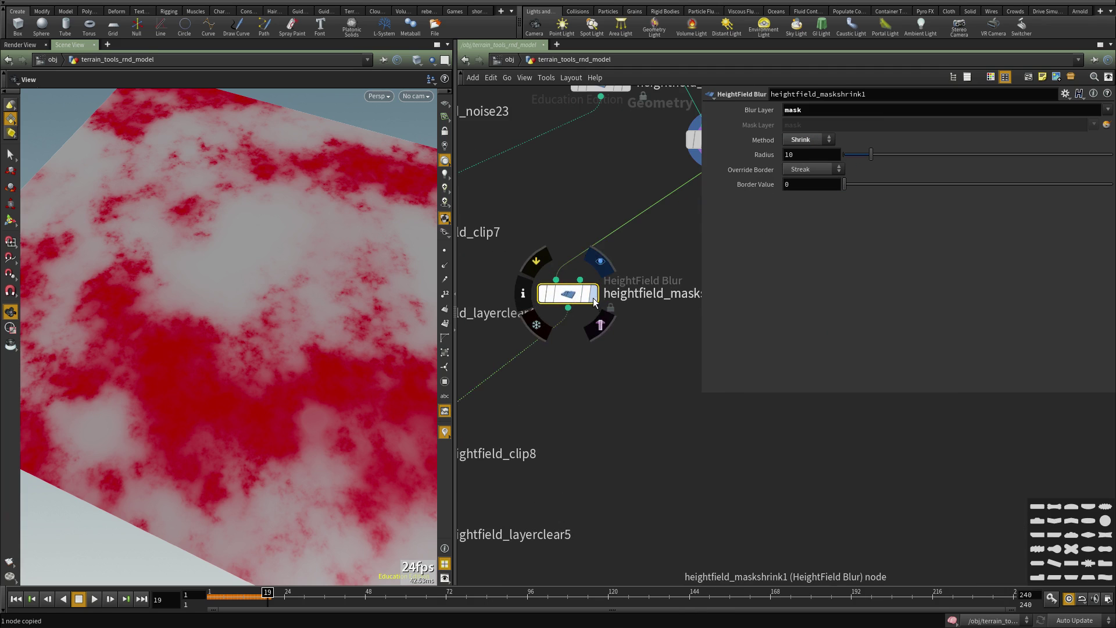
drag(582, 298, 637, 347)
- Set the mask shrink radius to 7.8 and inspect the results of heightfield_clip8 and heightfield_layerclear5
mouse_move(864, 158)
mouse_down()
mouse_move(837, 158)
mouse_move(905, 157)
mouse_move(849, 157)
mouse_move(860, 158)
mouse_up()
drag(178, 370, 280, 338)
middle_drag(558, 432, 727, 387)
click(601, 411)
click(583, 415)
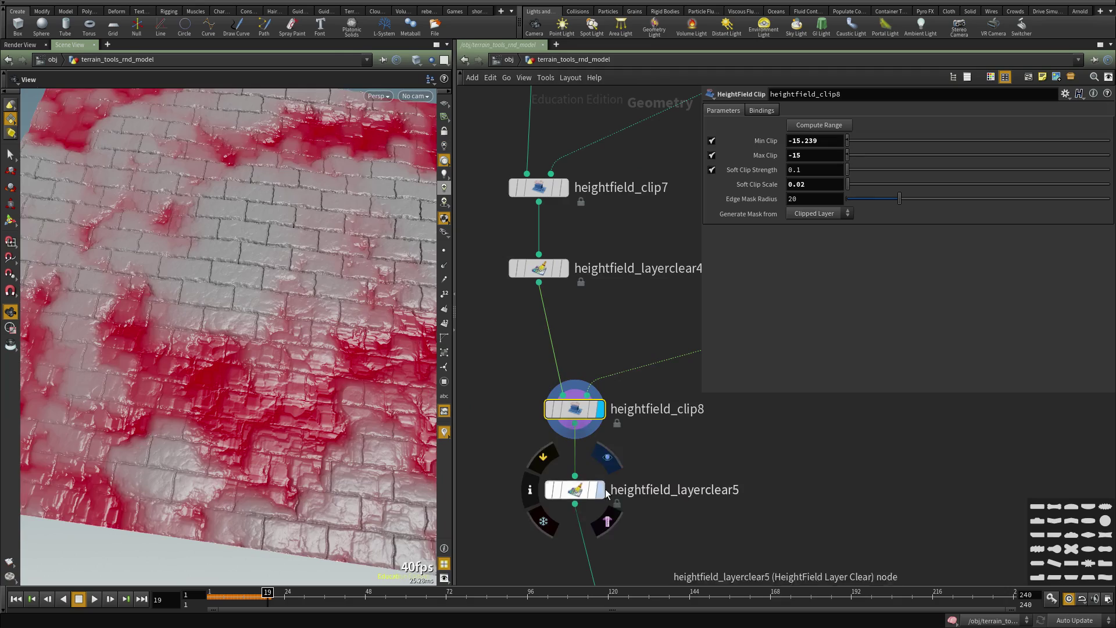
click(600, 490)
click(576, 490)
drag(139, 404, 262, 469)
- Display heightfield_maskshrink1 and switch the display back to heightfield_layerclear5 to compare mask and terrain
middle_drag(611, 404, 412, 460)
drag(640, 407, 548, 310)
click(617, 360)
middle_drag(414, 567, 557, 501)
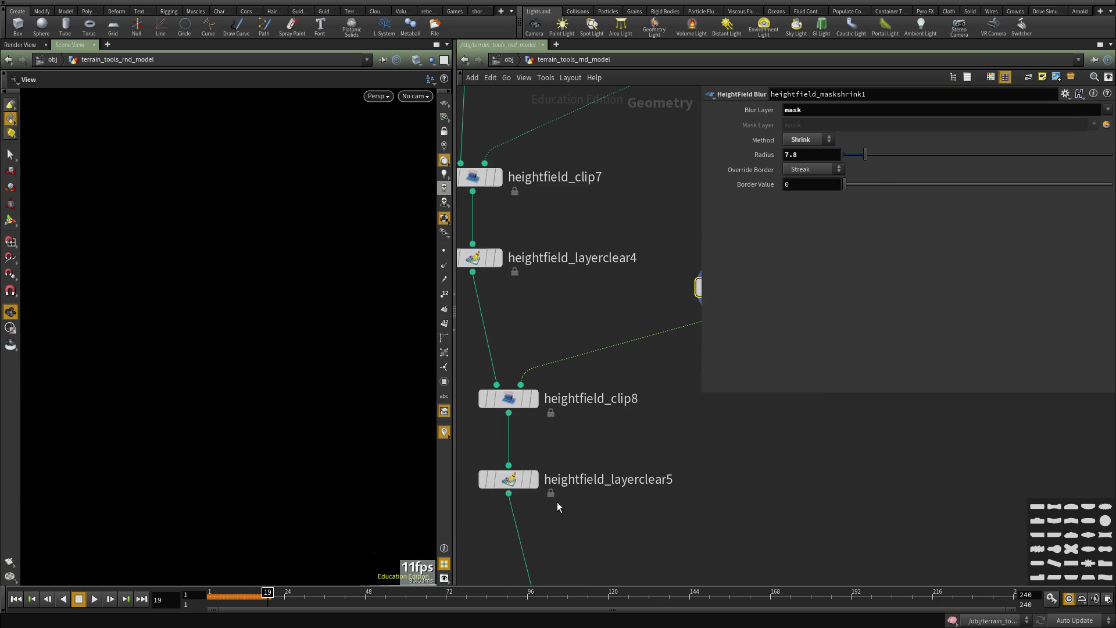
click(533, 479)
click(507, 479)
middle_drag(682, 342, 583, 414)
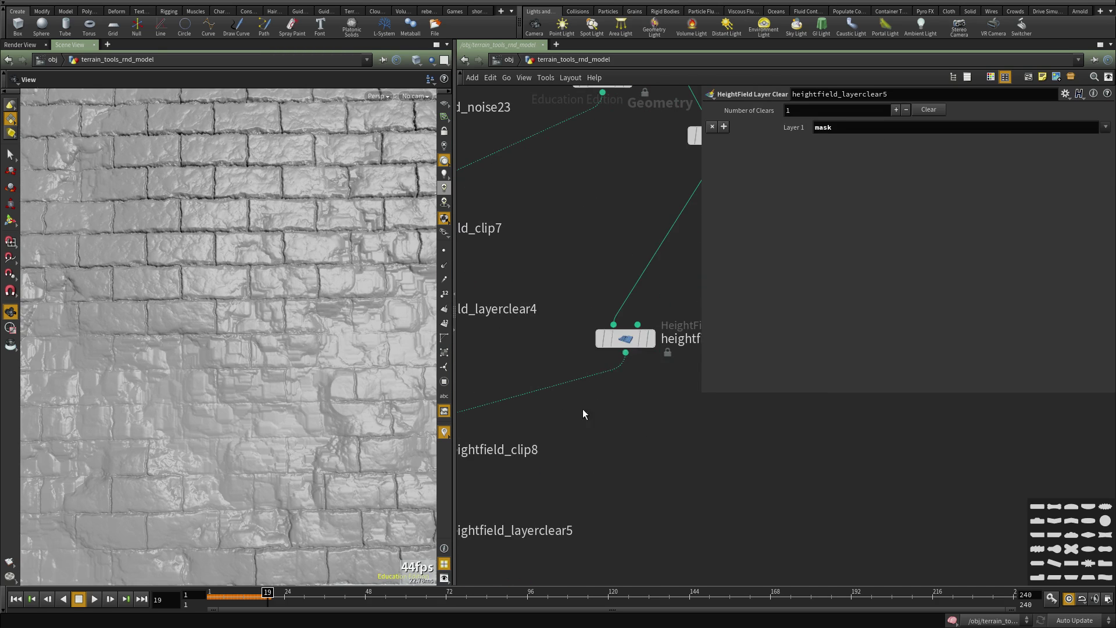
- Set the radius of heightfield_maskshrink1 to 23.4 and inspect the terrain from a low side angle
click(625, 338)
drag(862, 155, 907, 159)
drag(224, 372, 138, 340)
scroll(575, 410, down, 2)
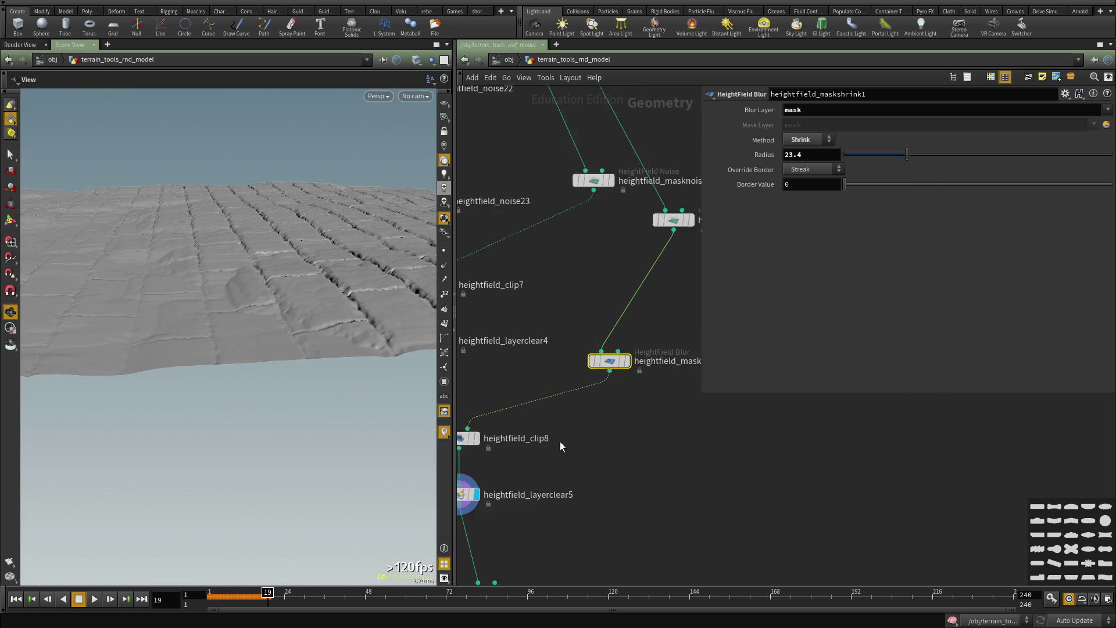
- Set heightfield_clip8's Min Clip to -39.239 and Max Clip to -19.9, and try a higher Soft Clip Strength
middle_drag(568, 444, 644, 381)
scroll(644, 381, up, 2)
click(503, 358)
mouse_move(819, 156)
middle_down()
mouse_move(826, 148)
mouse_move(809, 147)
middle_up()
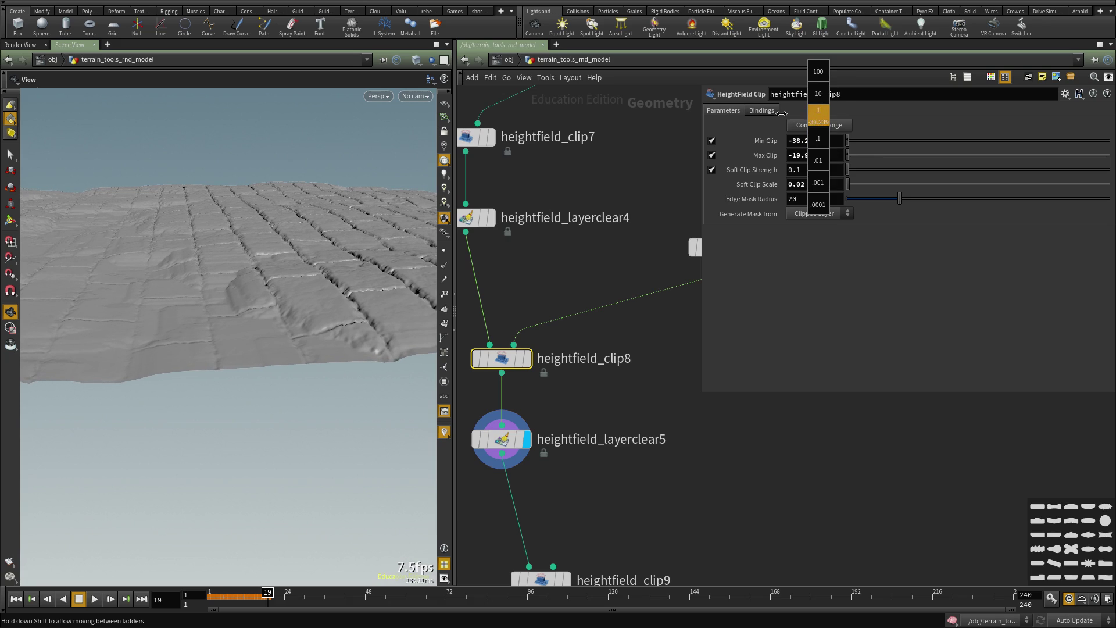
middle_drag(820, 184, 820, 183)
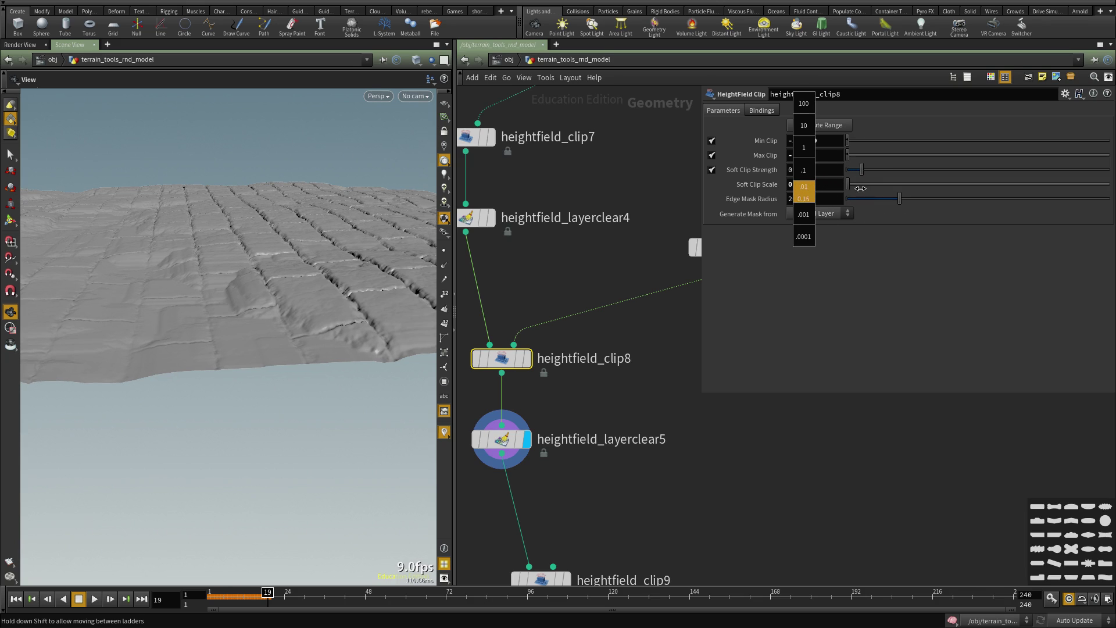
middle_drag(860, 188, 879, 188)
- Adjust the amplitude of the heightfield_masknoise3 node while watching the clipped terrain
scroll(646, 316, down, 1)
middle_drag(671, 350, 564, 352)
click(601, 285)
middle_drag(697, 200, 657, 257)
click(634, 172)
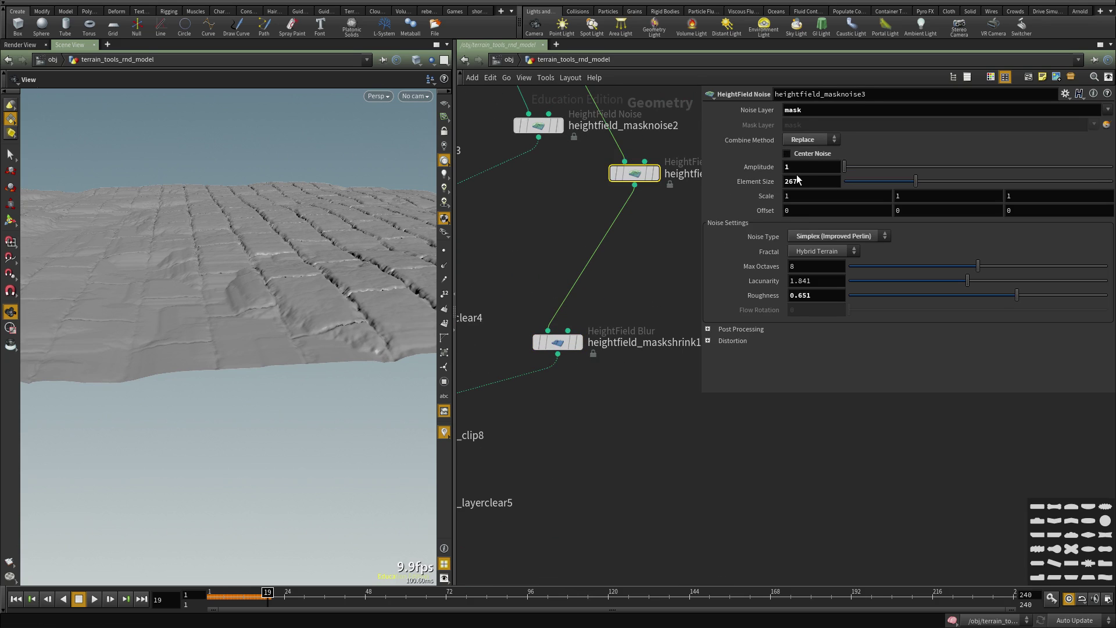
middle_drag(797, 166, 798, 173)
middle_drag(1083, 177, 1107, 177)
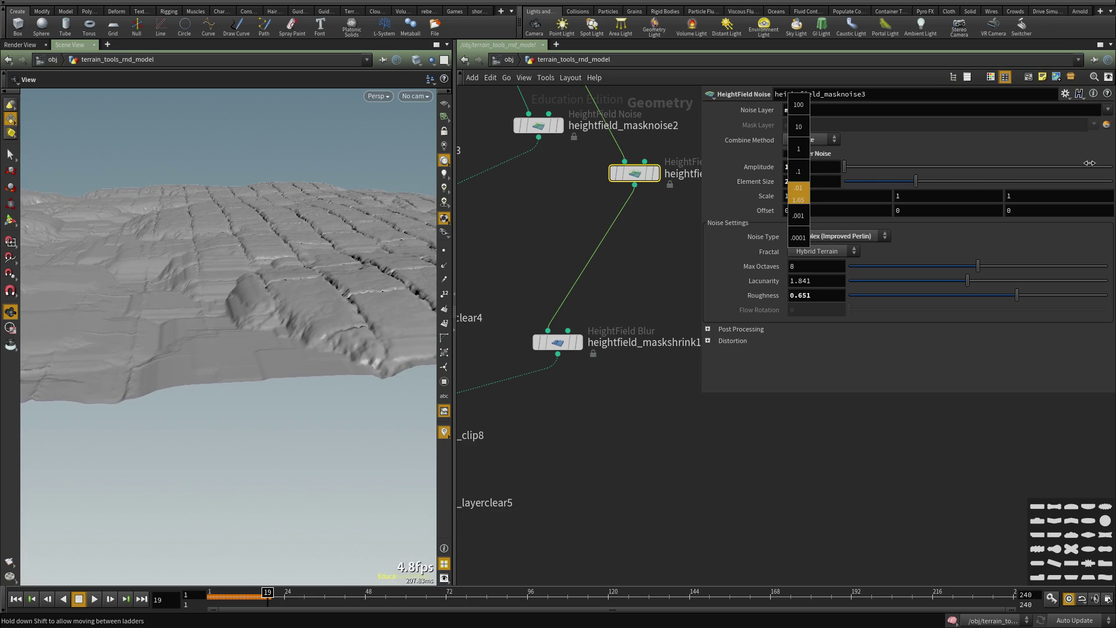
middle_drag(933, 187, 730, 191)
- Inspect the clipped brick terrain from other angles and display the heightfield_maskshrink1 node
drag(247, 285, 232, 373)
scroll(609, 399, down, 2)
drag(348, 409, 220, 398)
drag(251, 296, 308, 308)
scroll(606, 368, up, 3)
scroll(605, 368, up, 2)
click(616, 320)
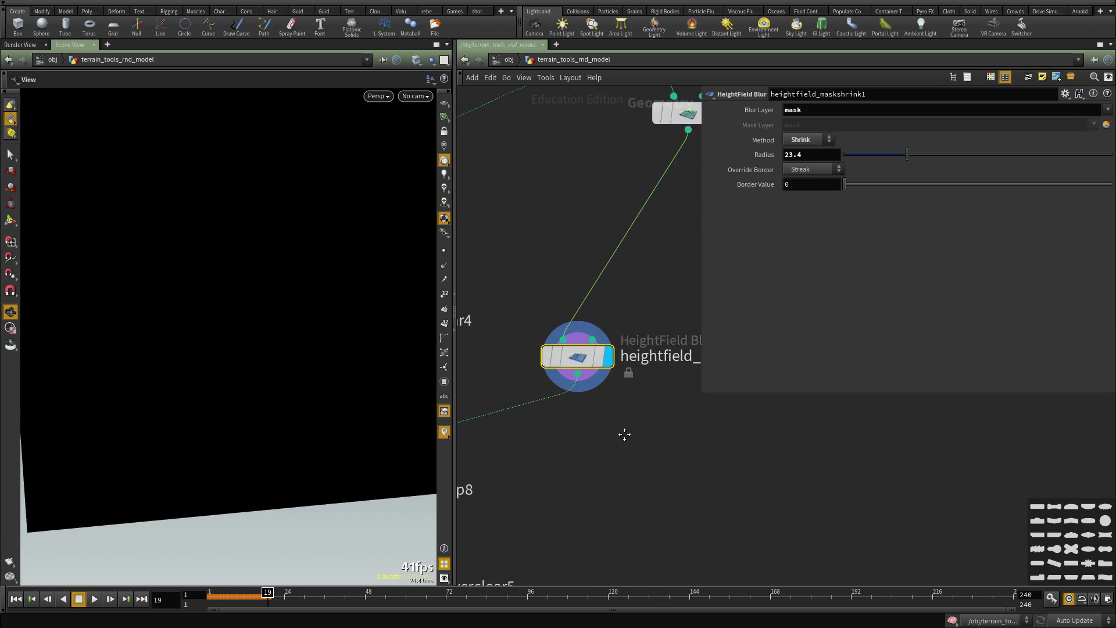
middle_drag(625, 434, 589, 409)
scroll(589, 408, down, 3)
middle_drag(515, 444, 577, 399)
- Try to refresh the black viewport by toggling wireframe shading on and off
key(shift+w)
key(shift+w)
middle_drag(647, 403, 589, 438)
drag(589, 437, 556, 259)
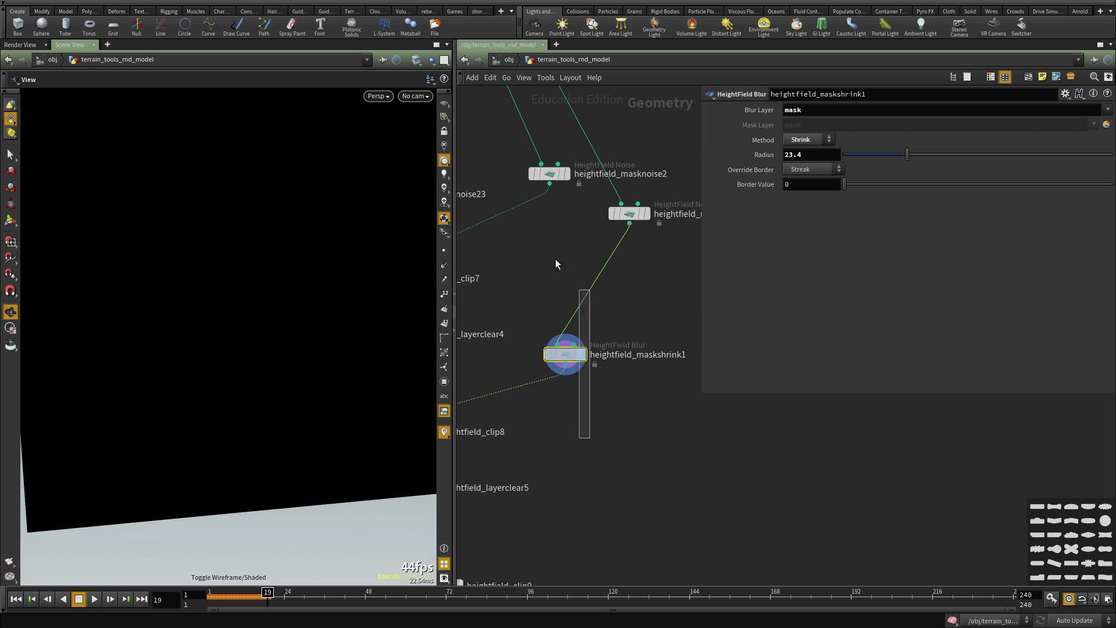
drag(242, 256, 232, 240)
key(shift+w)
key(shift+w)
middle_drag(249, 251, 229, 371)
mouse_move(228, 370)
mouse_down()
mouse_move(241, 313)
mouse_move(164, 401)
mouse_up()
- Refresh the viewport by switching to the Render View and back to the Scene View
click(30, 47)
click(66, 44)
scroll(176, 309, down, 6)
scroll(164, 401, up, 2)
click(20, 46)
click(69, 45)
drag(263, 311, 294, 335)
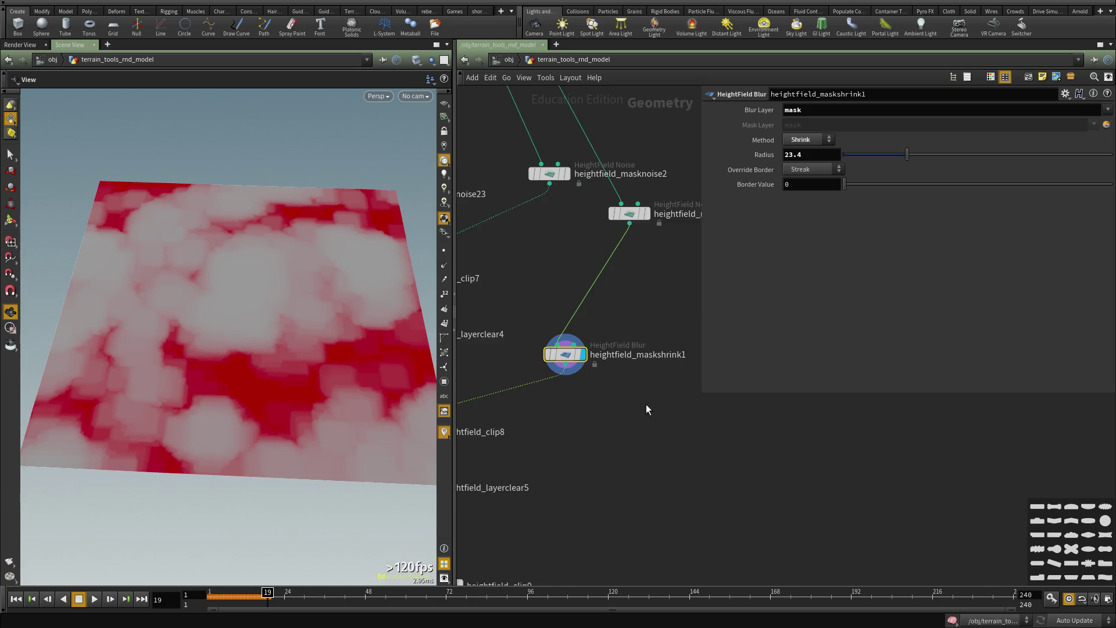
- Insert a HeightField Distort node between heightfield_maskshrink1 and heightfield_clip8 and display it
middle_drag(647, 408, 680, 366)
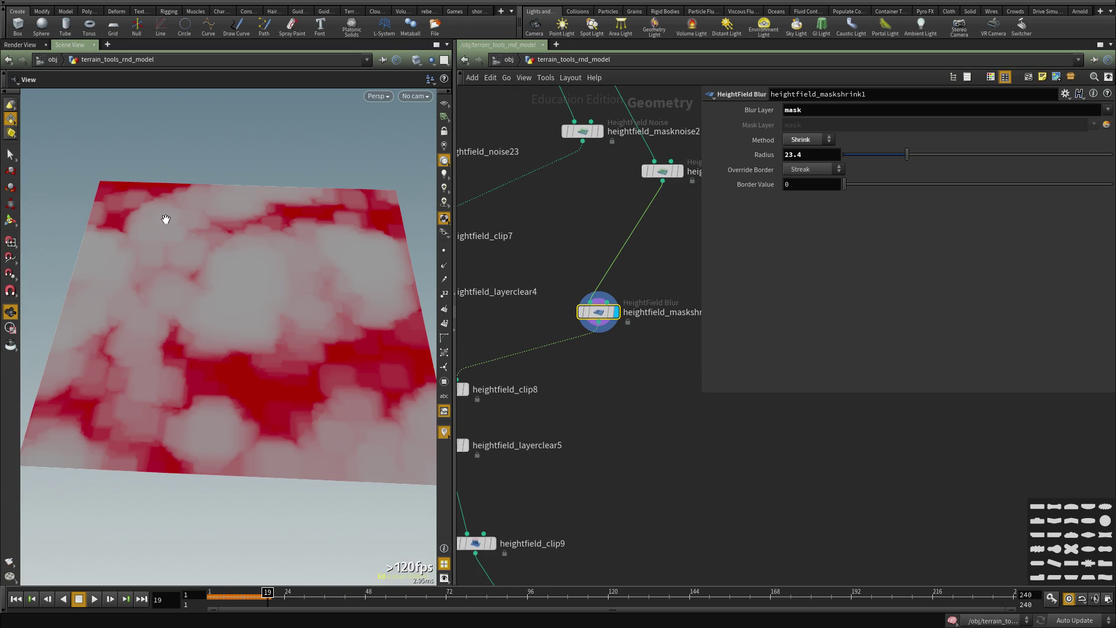
scroll(622, 387, up, 3)
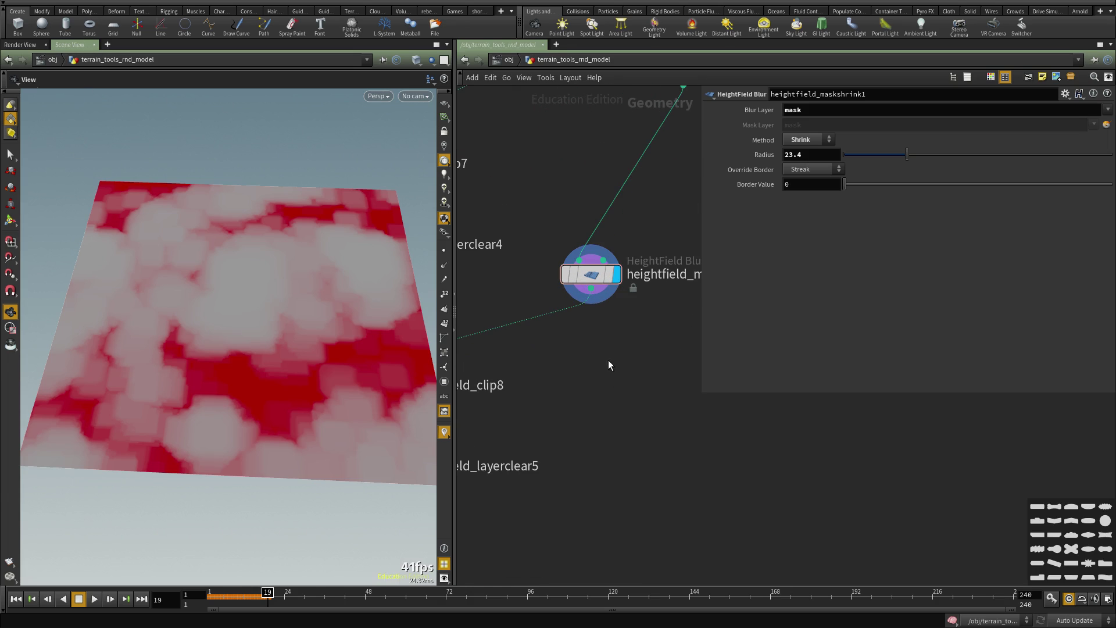
key(Tab)
text(dist)
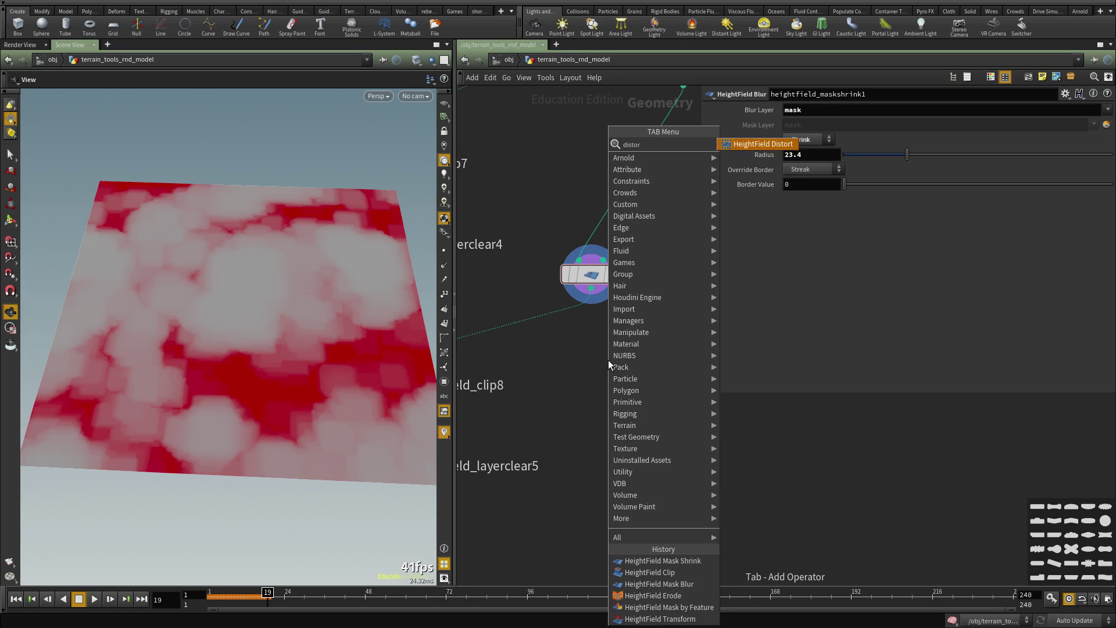
key(Return)
click(555, 332)
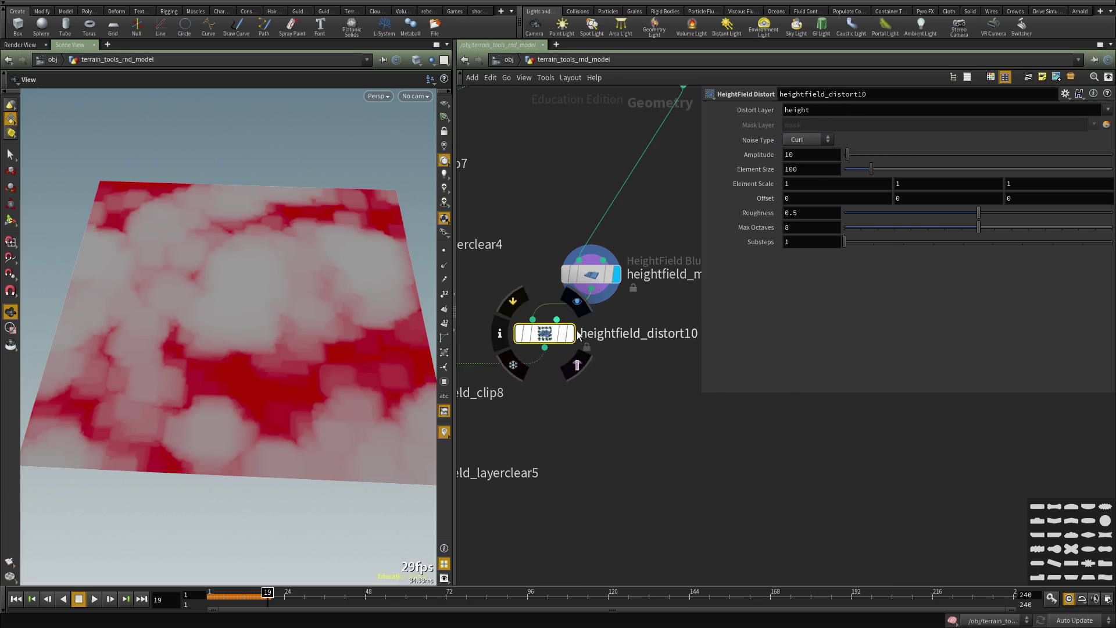
scroll(541, 349, up, 3)
mouse_move(237, 374)
mouse_down()
mouse_move(232, 411)
mouse_move(336, 401)
mouse_move(224, 382)
mouse_up()
- Select and display heightfield_clip8 to inspect the masked clipping on the brick wall
middle_drag(583, 459, 763, 384)
scroll(544, 390, down, 2)
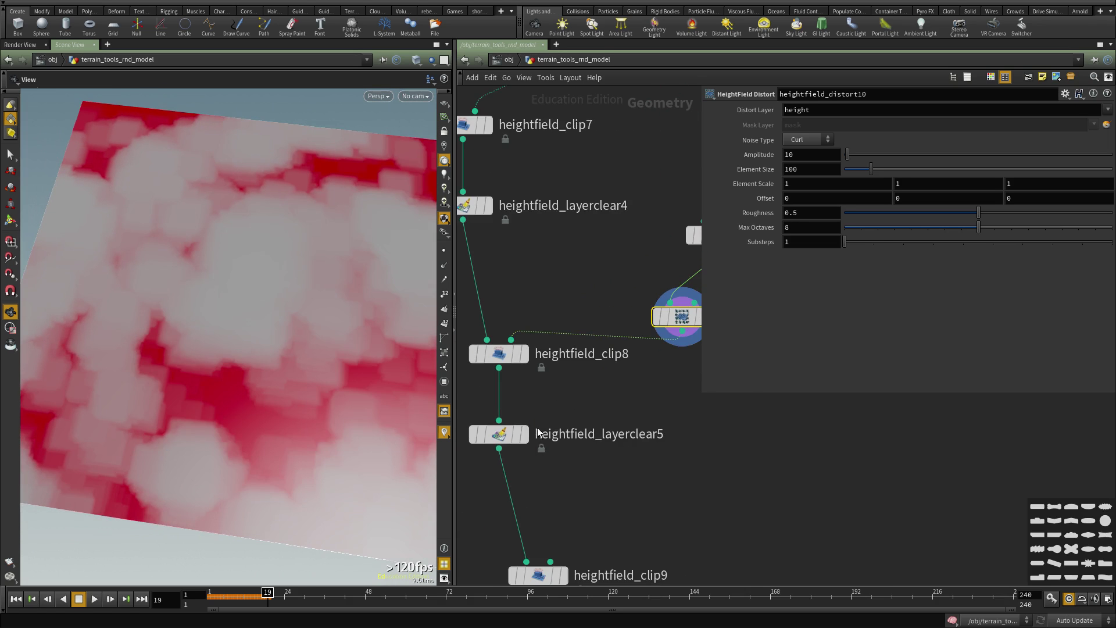
click(525, 353)
click(500, 353)
scroll(316, 374, up, 5)
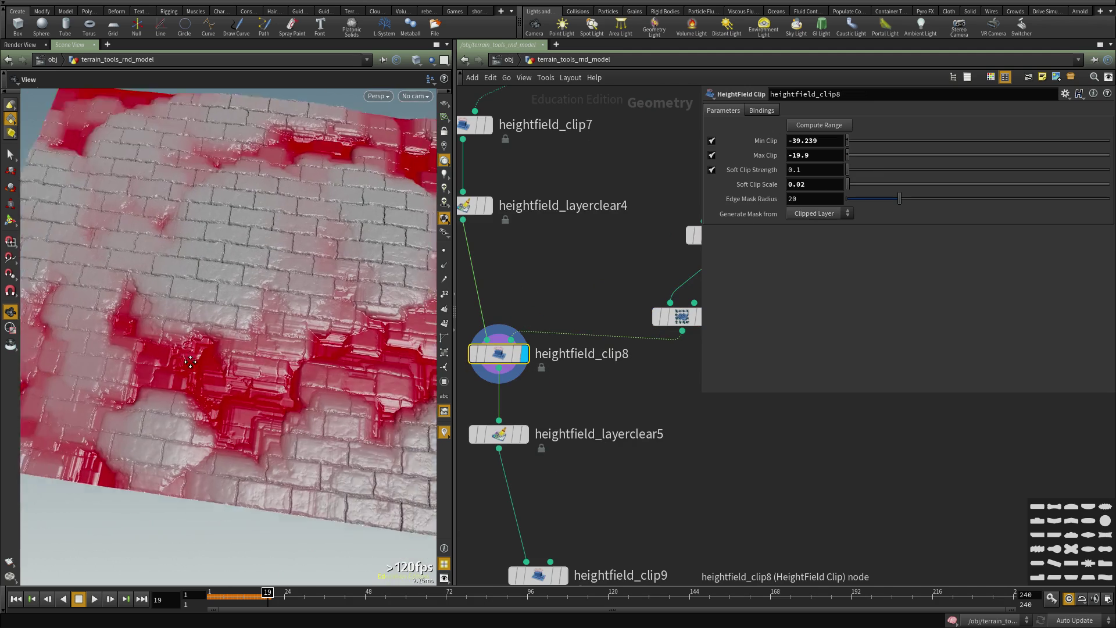
- Set the distort node to distort the mask layer with amplitude 91 and element size 141
middle_drag(636, 380, 536, 377)
click(582, 314)
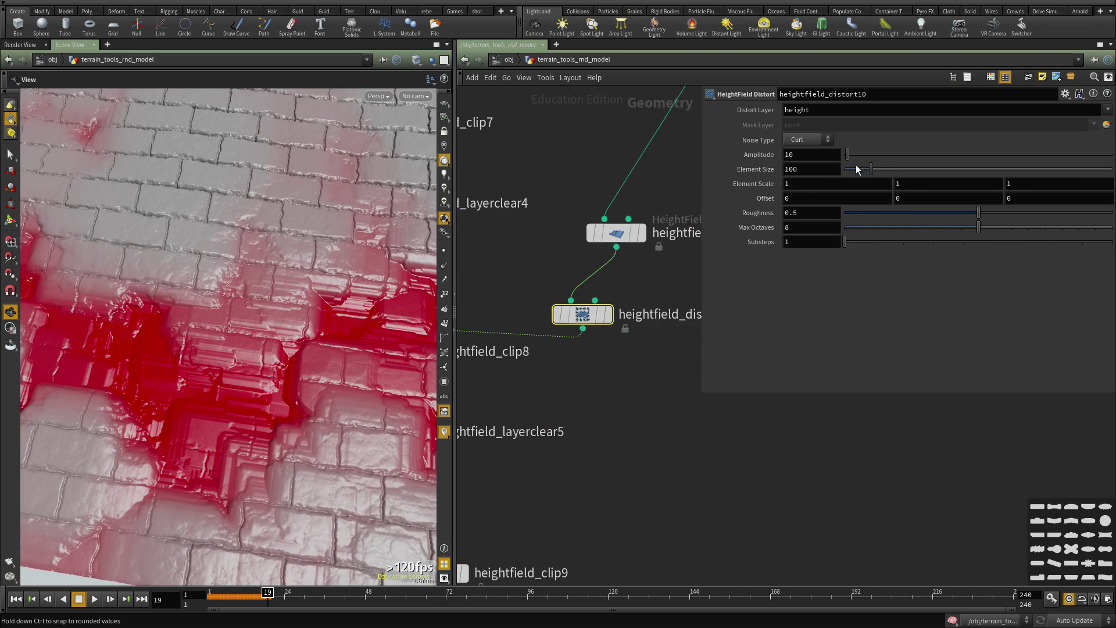
drag(866, 152, 868, 152)
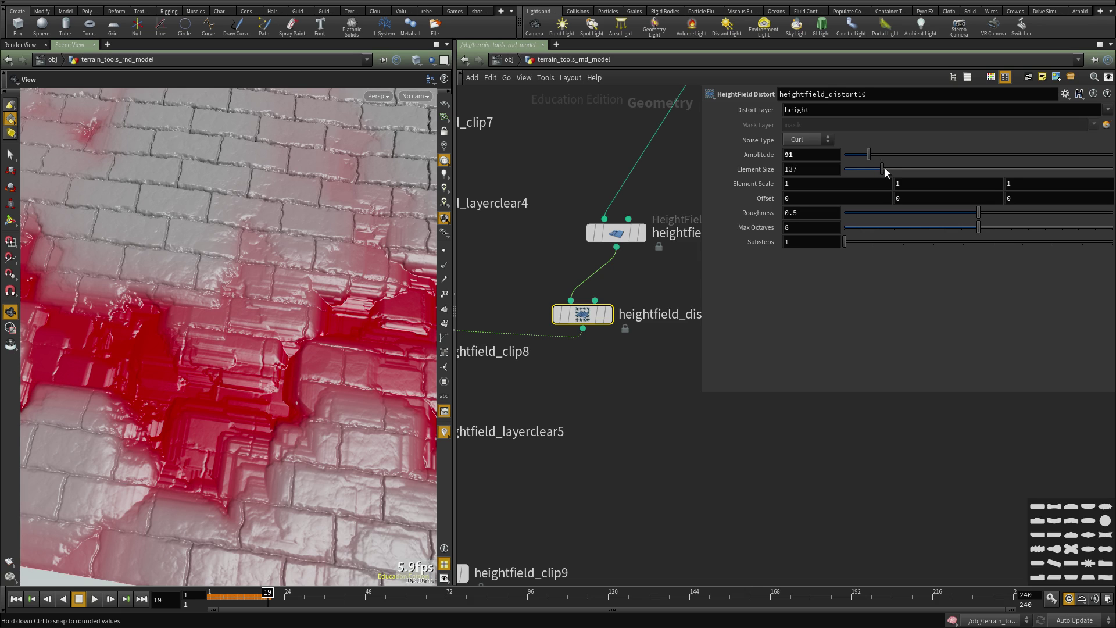
key(Return)
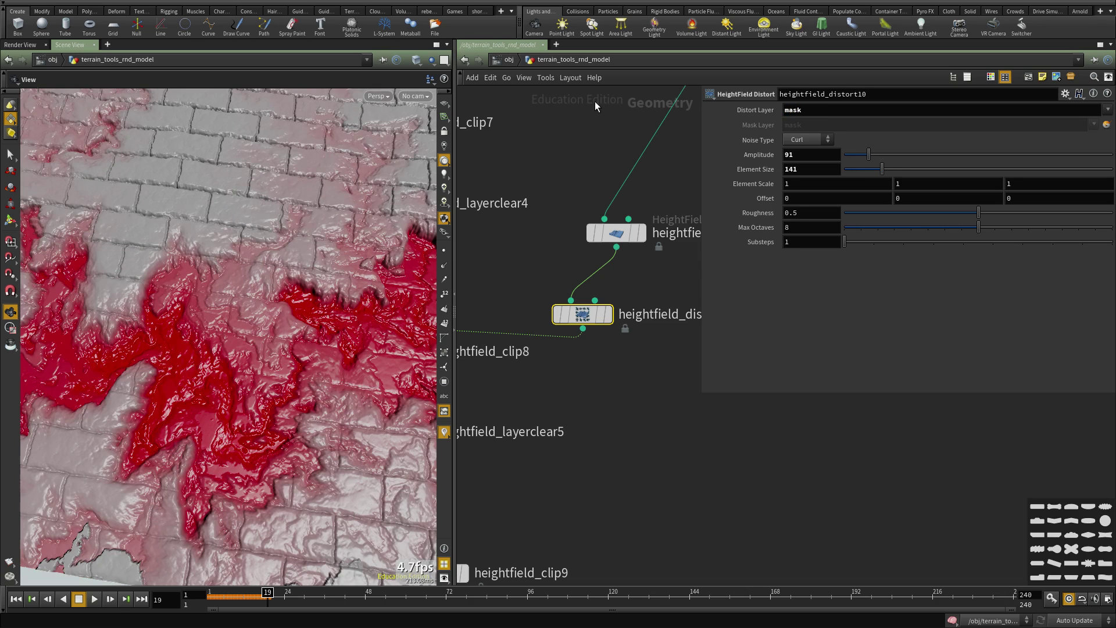
drag(274, 262, 276, 360)
right_drag(276, 360, 375, 354)
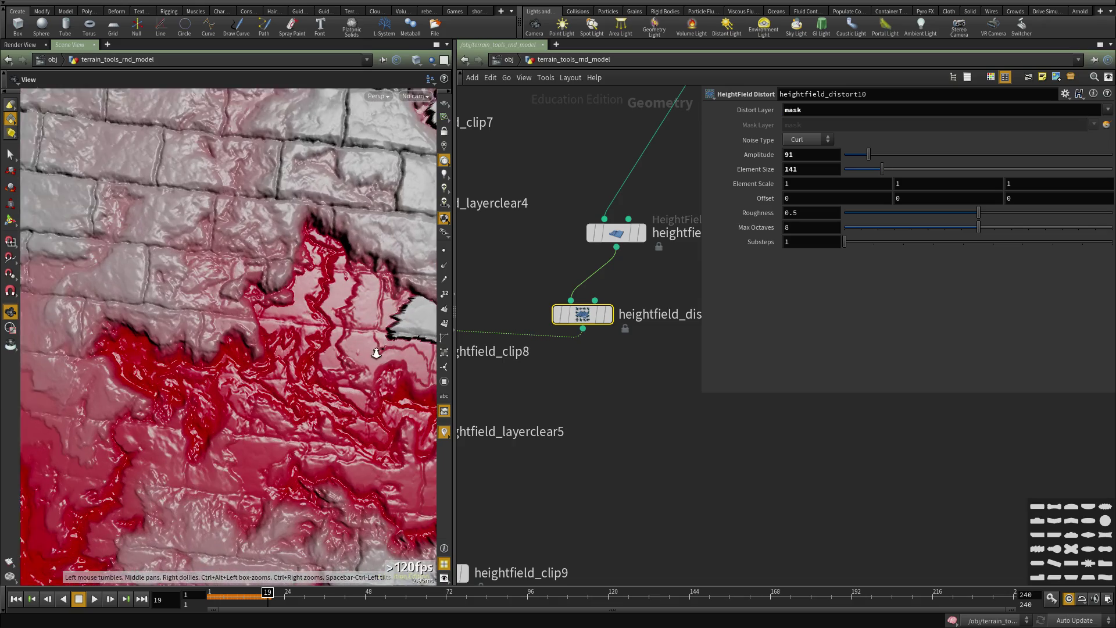
drag(376, 354, 365, 339)
- Reduce the distortion to amplitude 20 and element size 80, and compare Simplex with Curl noise
mouse_move(868, 154)
mouse_down()
mouse_move(843, 158)
mouse_move(855, 175)
mouse_move(846, 159)
mouse_move(865, 169)
mouse_move(849, 155)
mouse_up()
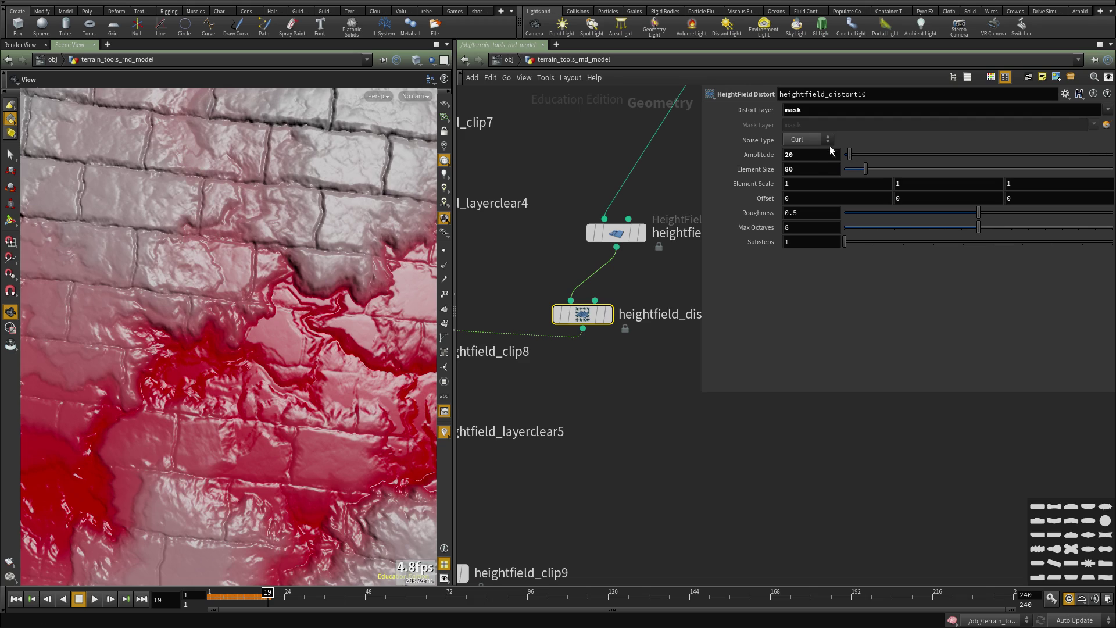
right_drag(218, 368, 142, 389)
drag(142, 388, 226, 384)
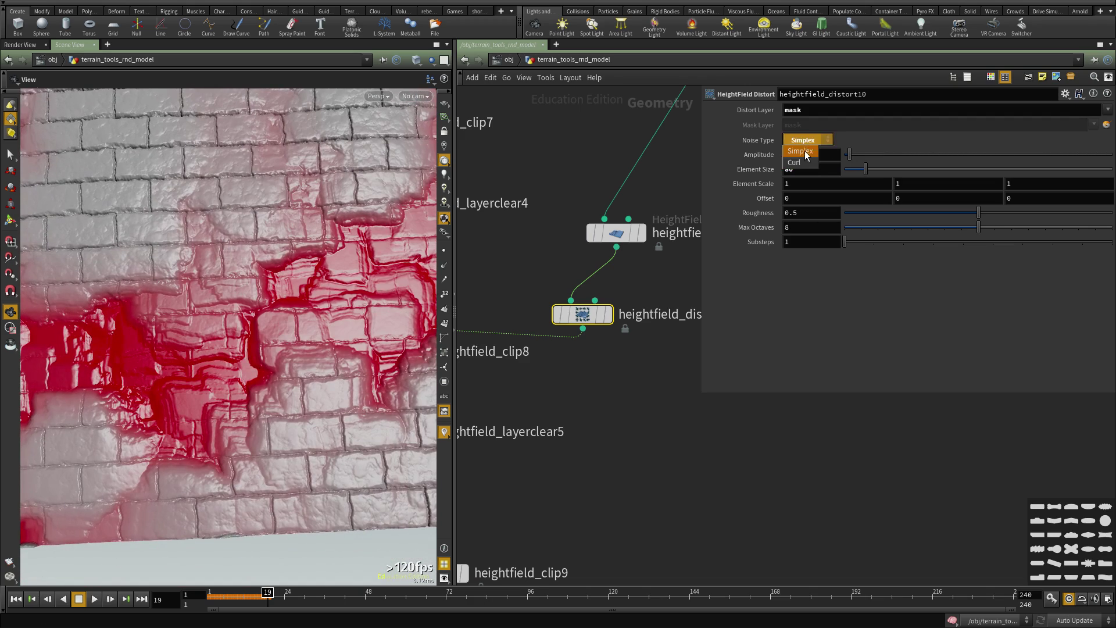
click(804, 164)
- Set the distort node's amplitude to 8 and element size to 10
drag(864, 176, 858, 172)
key(Return)
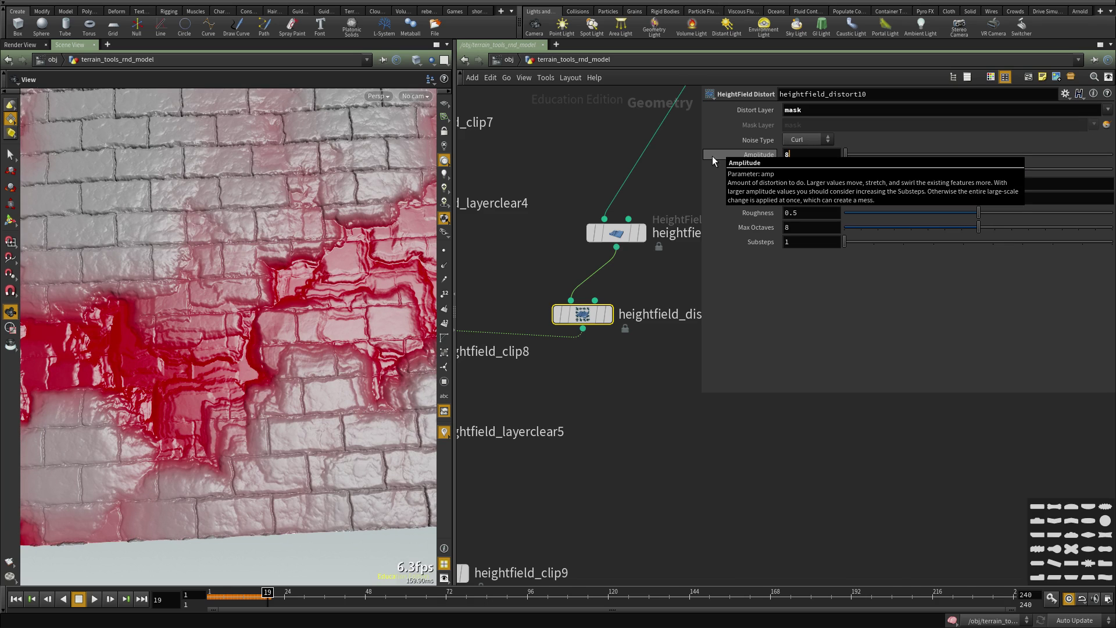
text(8)
key(Return)
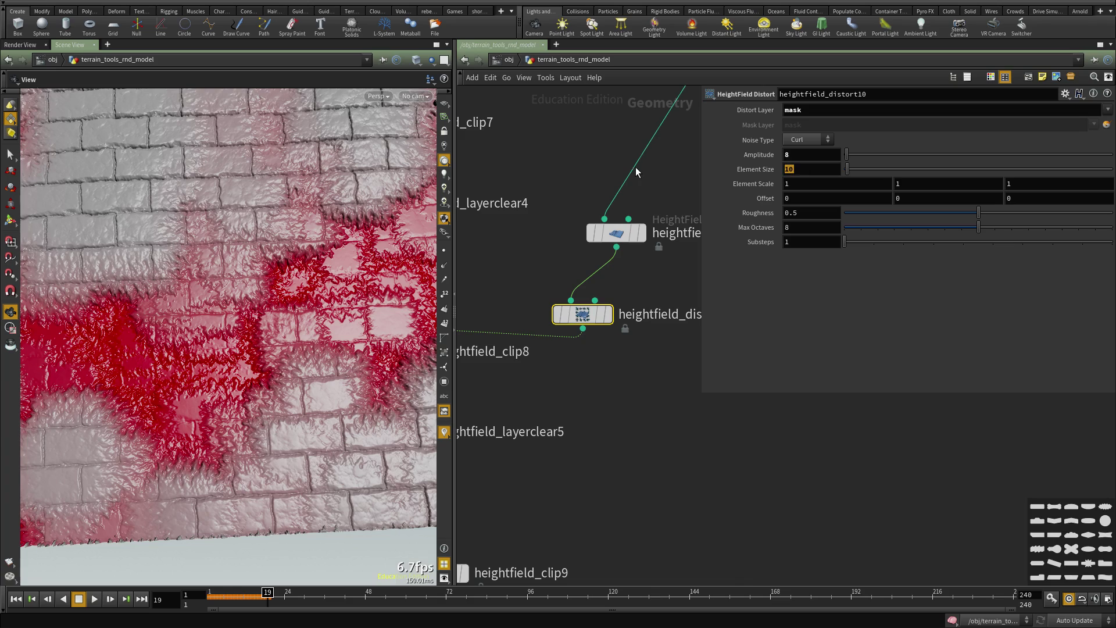
- Display heightfield_layerclear5 and inspect the brick wall's damaged edges with the mask cleared
drag(182, 361, 229, 406)
middle_drag(522, 433, 624, 368)
scroll(624, 368, down, 3)
scroll(564, 383, up, 3)
click(569, 355)
click(530, 358)
drag(215, 401, 287, 334)
drag(245, 427, 179, 261)
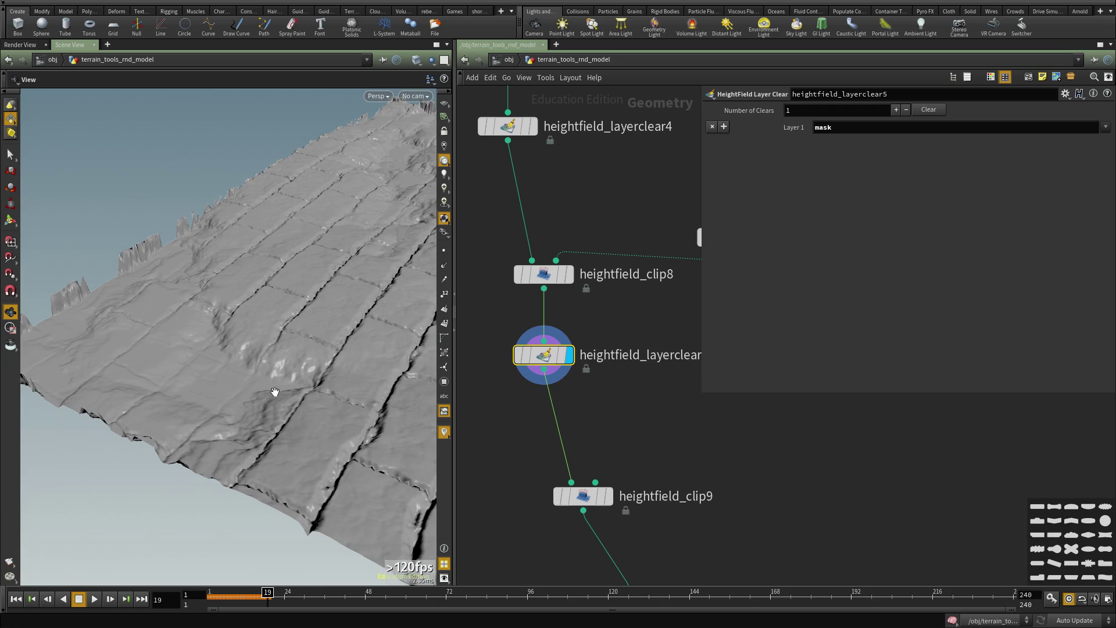
- Display heightfield_clip9 and heightfield_layerclear6 in turn to inspect the final clipping of the wall
scroll(651, 439, down, 2)
middle_drag(656, 440, 602, 416)
scroll(593, 380, up, 1)
click(577, 449)
drag(242, 251, 214, 430)
scroll(619, 407, down, 1)
middle_drag(620, 407, 601, 361)
click(585, 452)
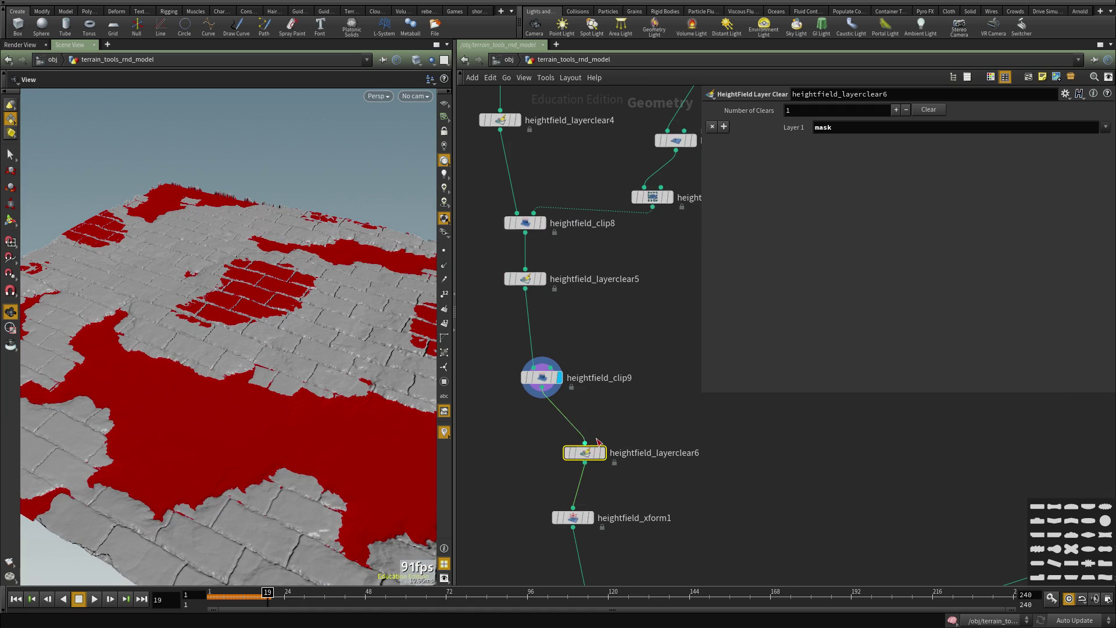
click(602, 453)
drag(273, 439, 337, 390)
- Set heightfield_clip9's soft clip scale to 0.07
click(542, 377)
mouse_move(813, 155)
middle_down()
mouse_move(799, 126)
mouse_move(749, 125)
mouse_move(823, 142)
mouse_move(763, 142)
mouse_move(834, 144)
mouse_move(797, 145)
middle_up()
middle_drag(797, 184, 800, 202)
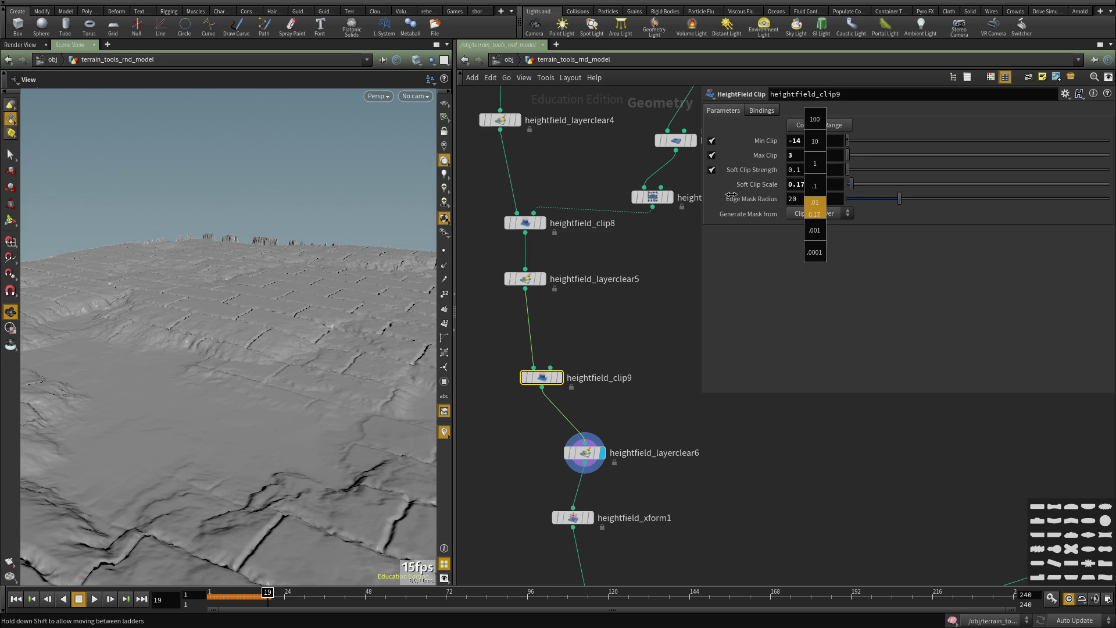
middle_drag(707, 190, 706, 191)
drag(132, 364, 176, 447)
drag(269, 445, 271, 431)
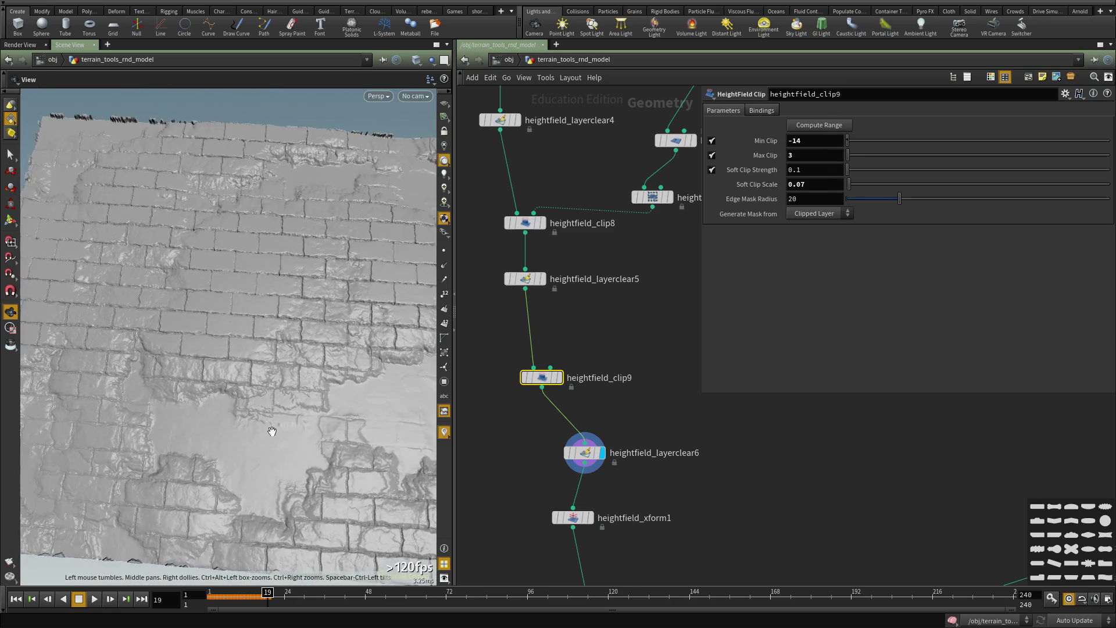
- Examine the damaged brick wall from several angles in a maximized viewport, then restore the pane layout
key(ctrl+b)
scroll(494, 340, down, 5)
drag(529, 326, 580, 404)
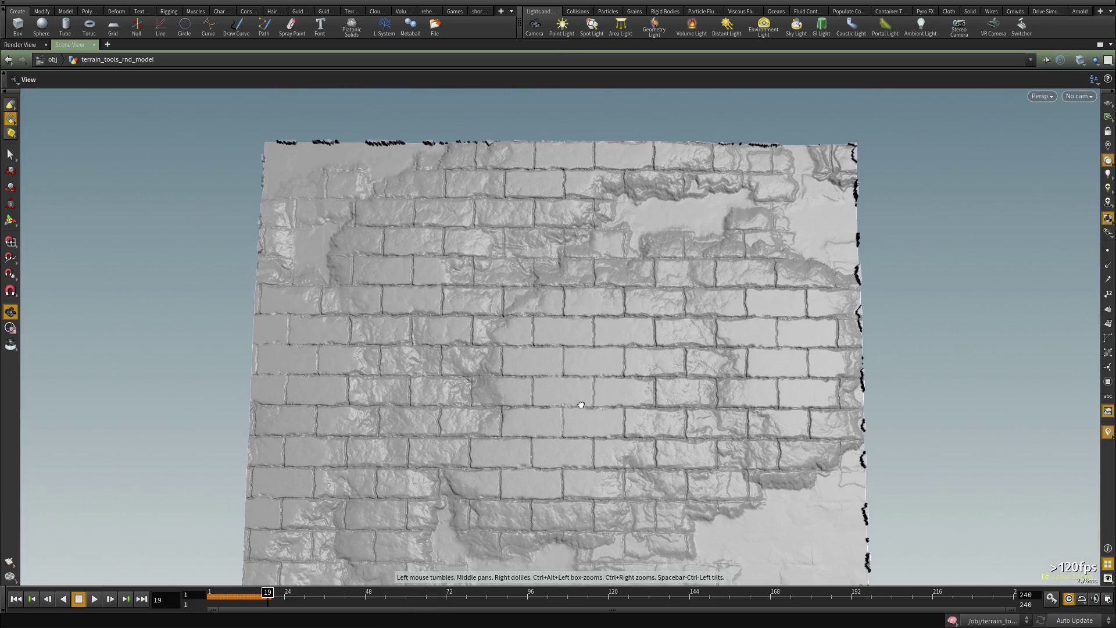
middle_drag(476, 349, 513, 232)
drag(514, 231, 515, 163)
middle_drag(467, 325, 433, 354)
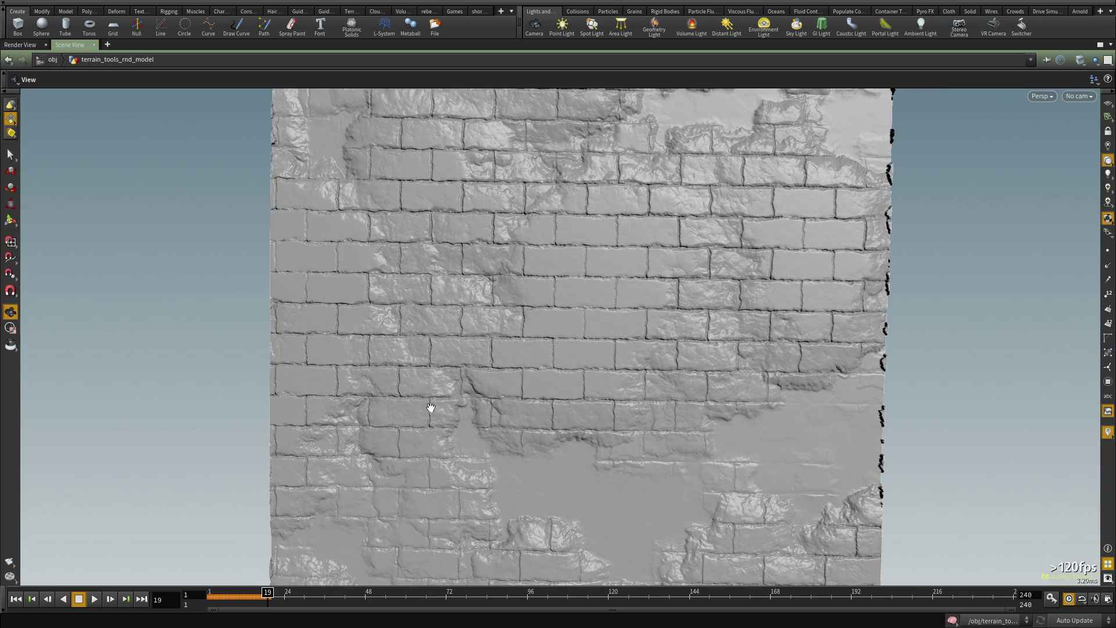
middle_drag(617, 311, 478, 356)
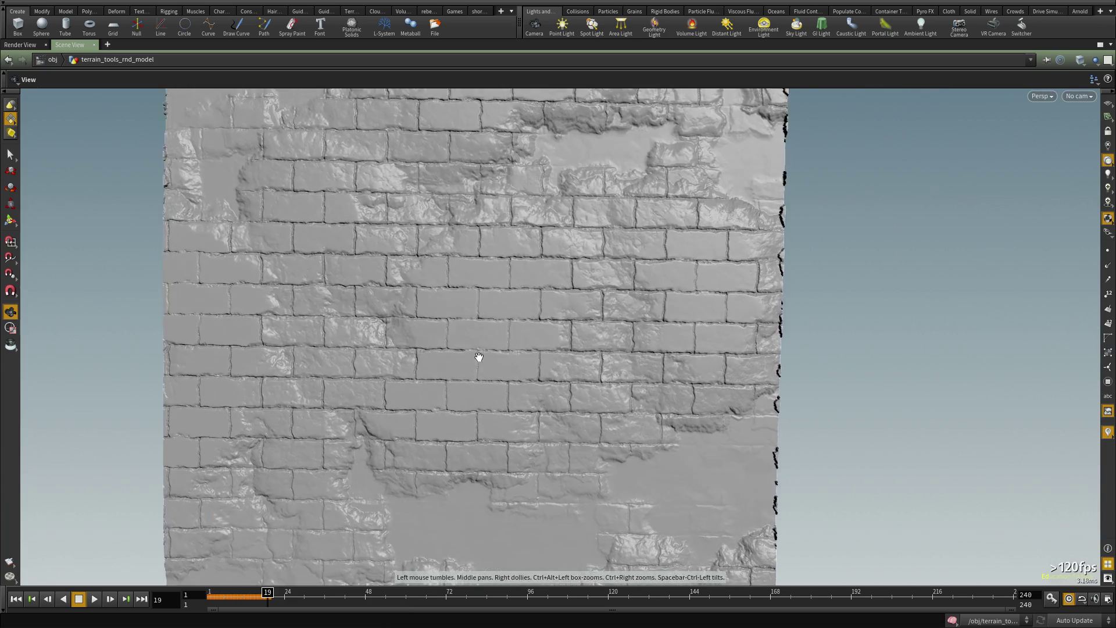
drag(478, 356, 480, 194)
mouse_move(334, 311)
mouse_down()
mouse_move(413, 307)
mouse_move(319, 304)
mouse_up()
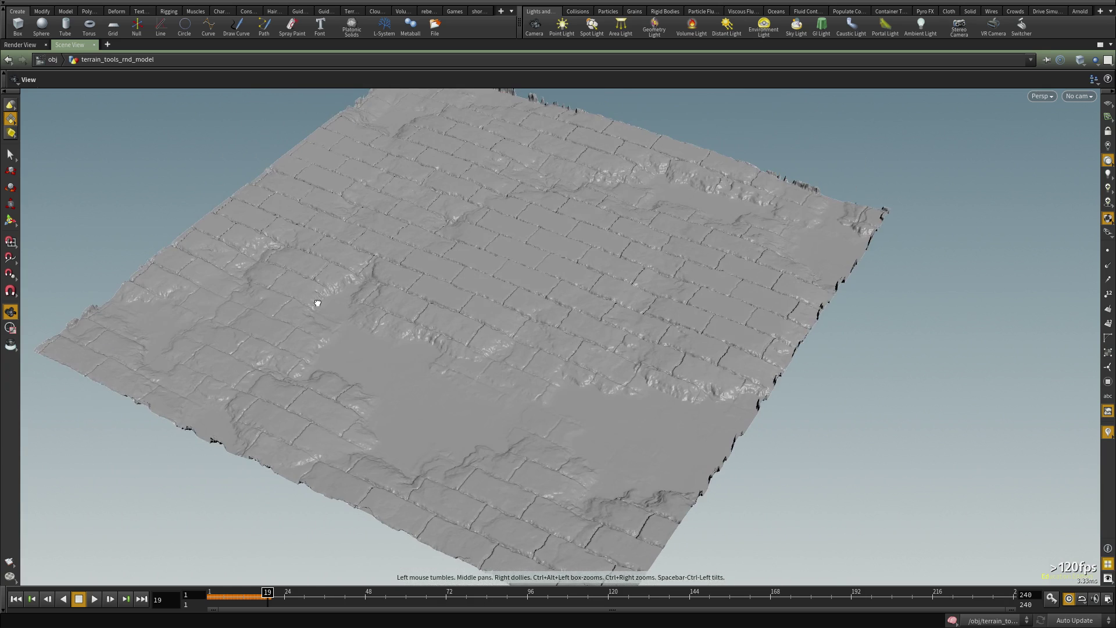
drag(348, 451, 440, 270)
drag(491, 328, 439, 343)
right_drag(439, 343, 567, 289)
drag(567, 289, 523, 350)
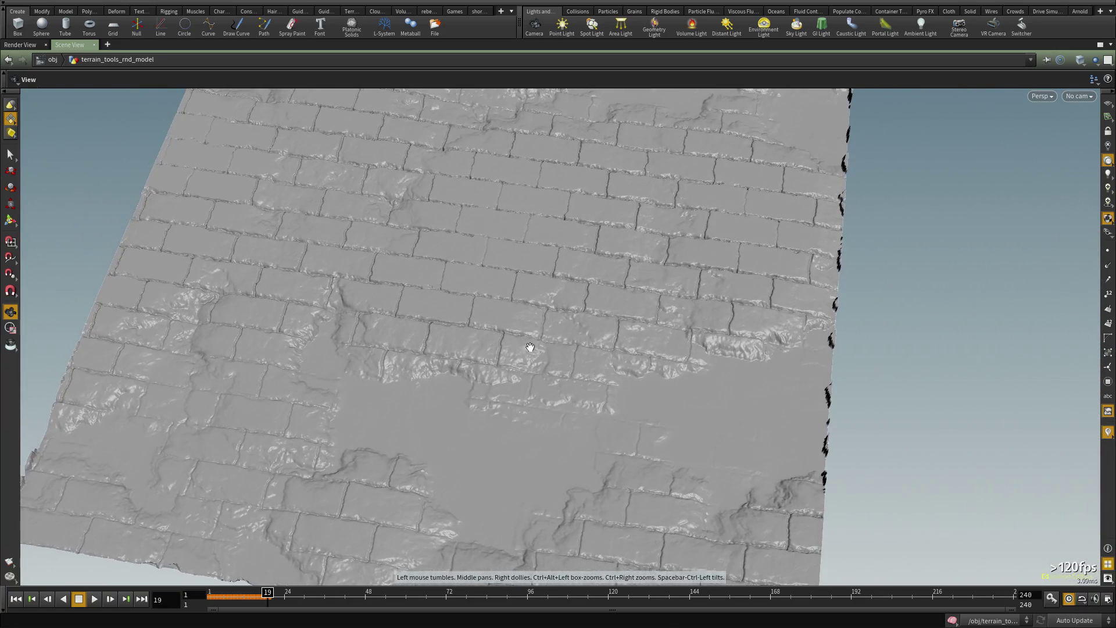
drag(588, 319, 551, 186)
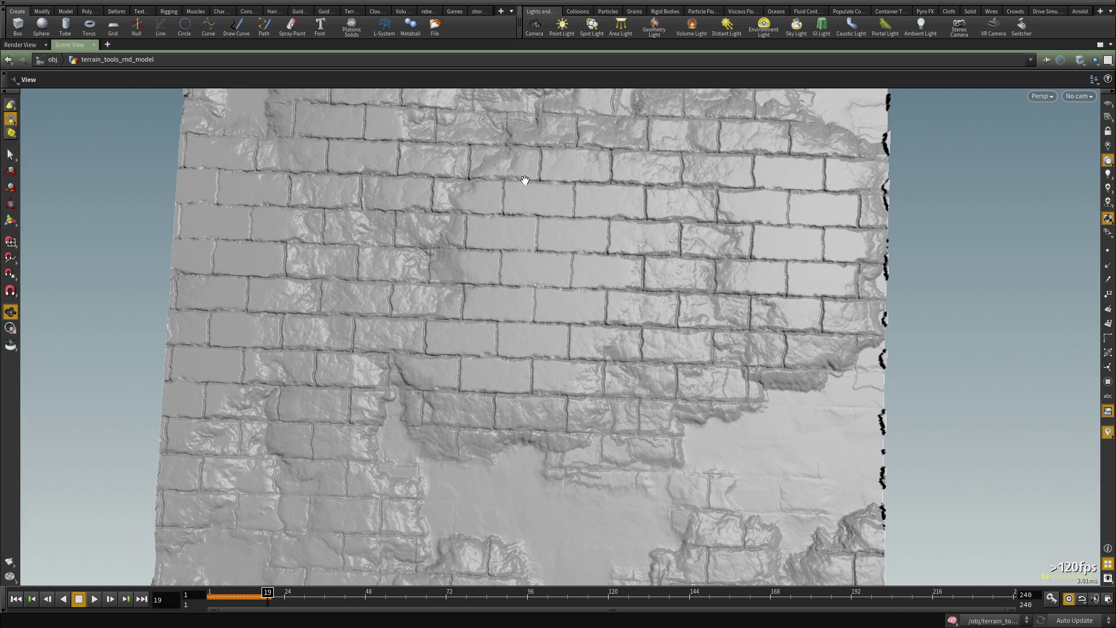
drag(463, 420, 474, 333)
drag(700, 397, 625, 273)
key(ctrl+b)
- Compare the wall's height at heightfield_xform1 with heightfield_layerclear6
scroll(776, 436, down, 3)
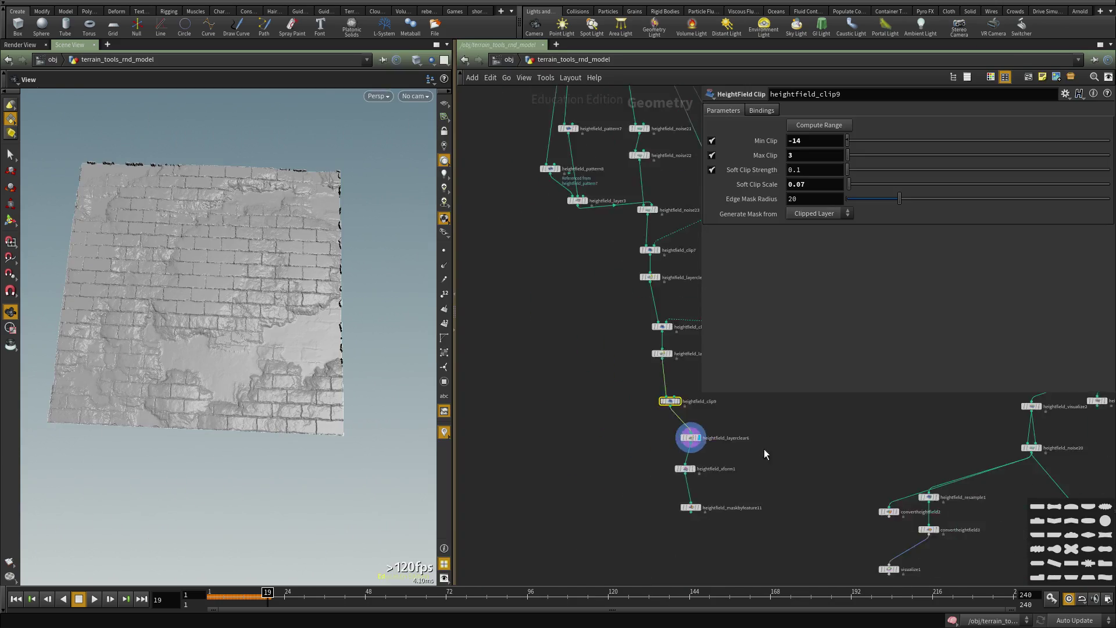
scroll(718, 465, up, 5)
click(581, 434)
drag(194, 401, 401, 368)
scroll(401, 368, up, 3)
click(651, 325)
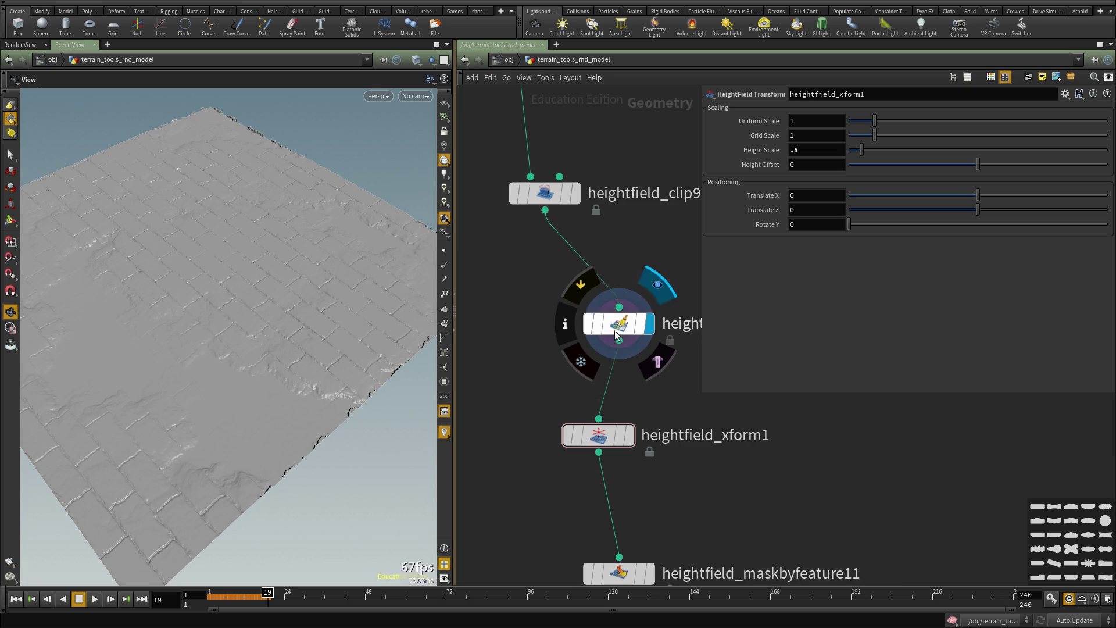
drag(615, 330, 543, 315)
- Add a HeightField Pattern node below heightfield_pattern1 and connect it to the source heightfield
scroll(580, 373, down, 5)
middle_drag(563, 385, 598, 468)
scroll(542, 316, up, 6)
drag(180, 297, 192, 404)
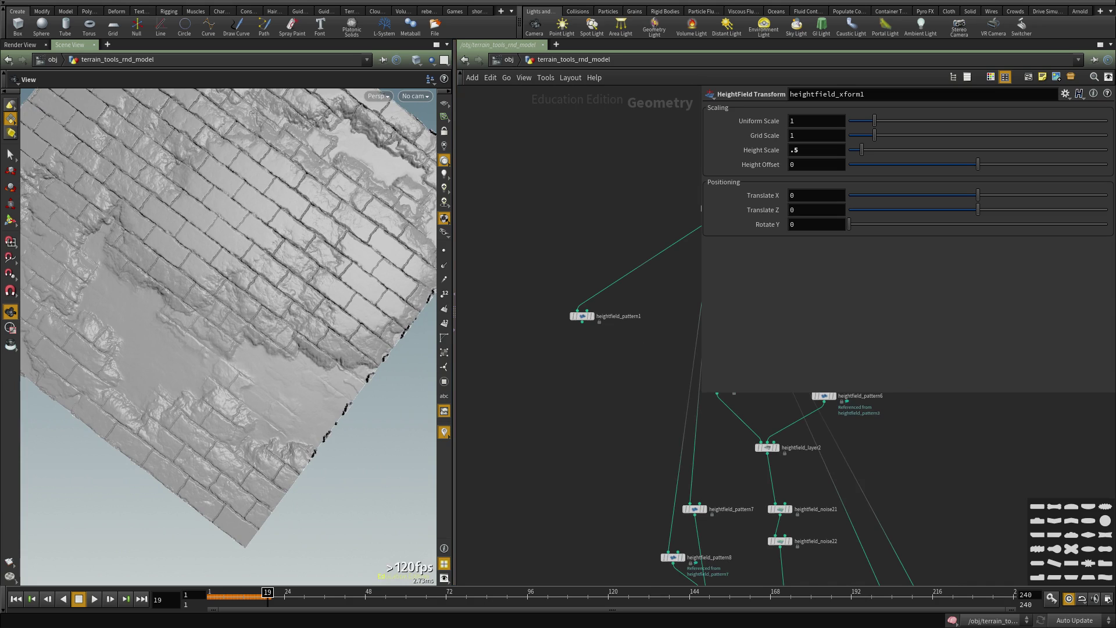
scroll(567, 327, down, 2)
middle_drag(630, 348, 598, 308)
scroll(564, 330, up, 3)
click(515, 262)
key(Tab)
text(height)
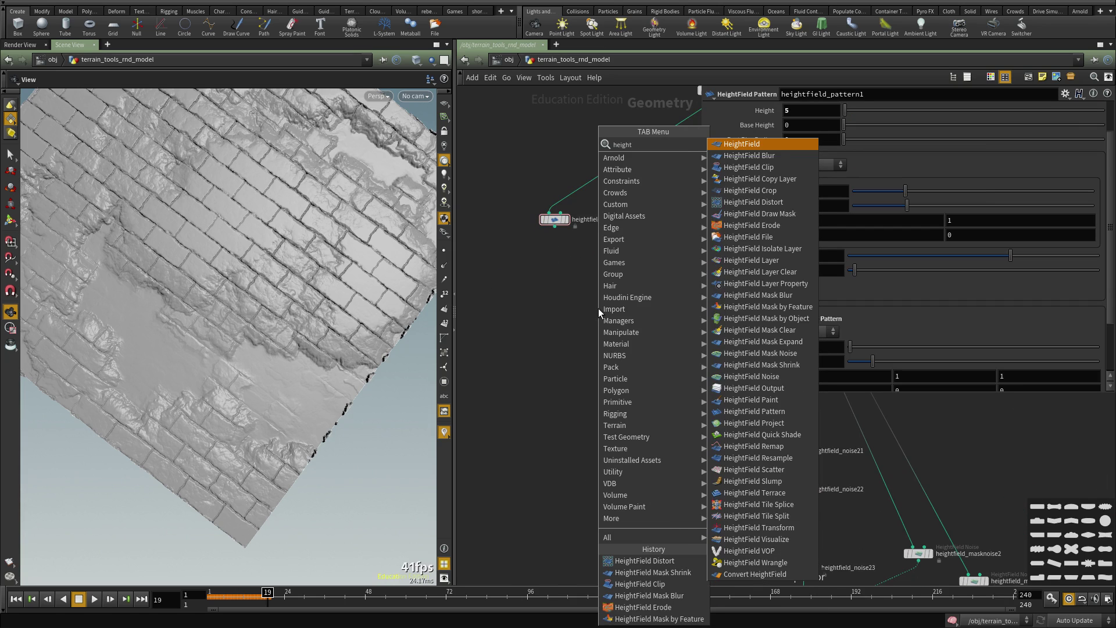
text( patt)
key(Return)
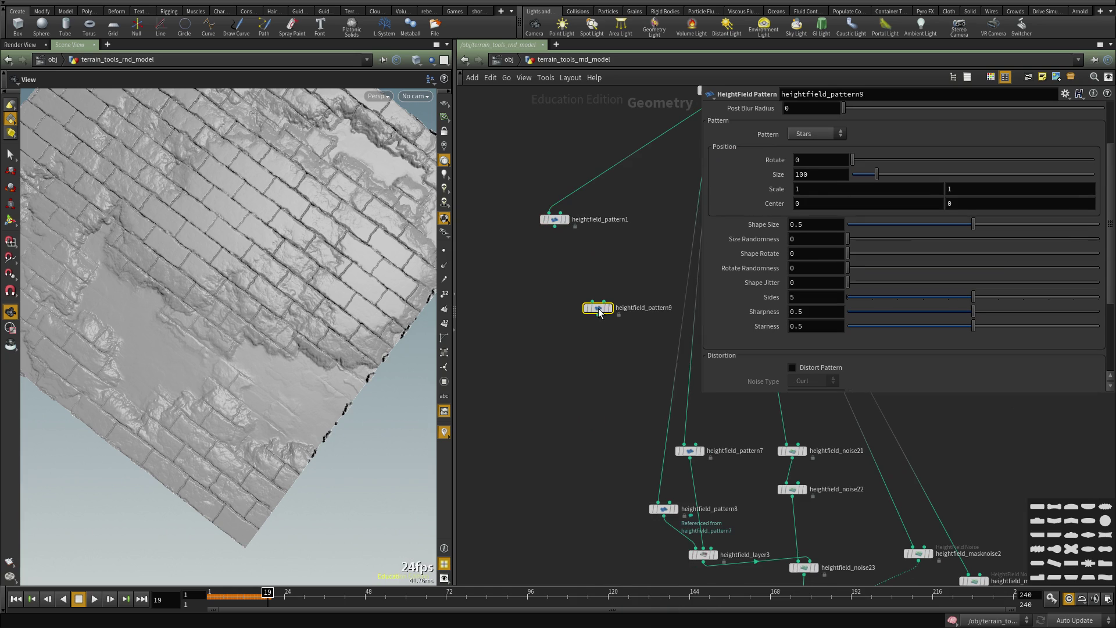
click(592, 302)
scroll(630, 251, down, 3)
click(670, 179)
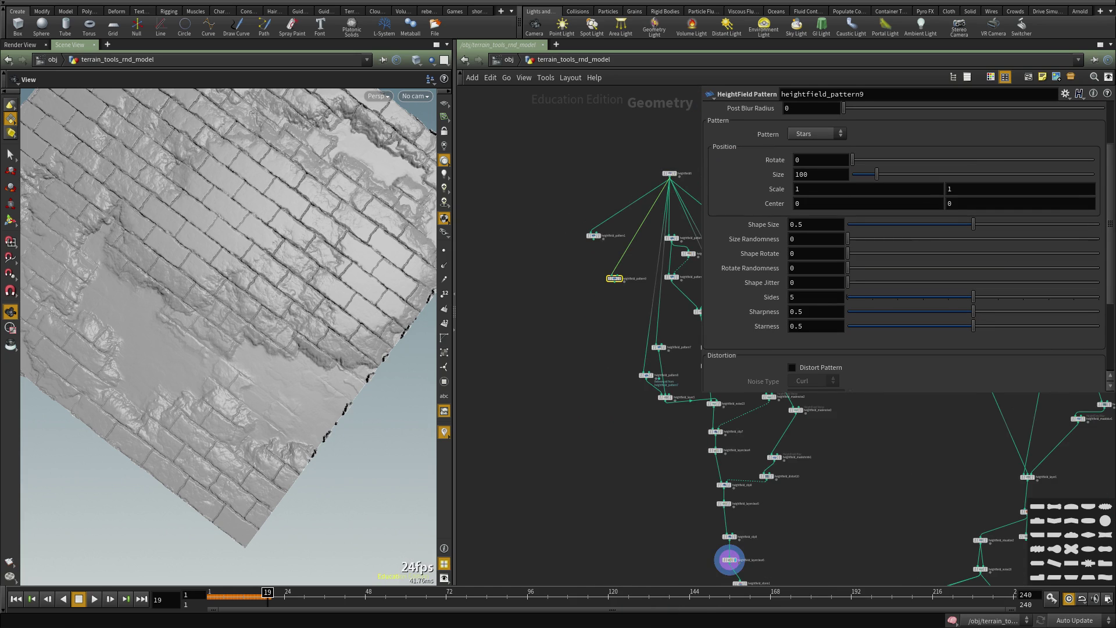
- Set the new pattern node to a Ramp pattern on the mask layer and display it
scroll(586, 304, up, 3)
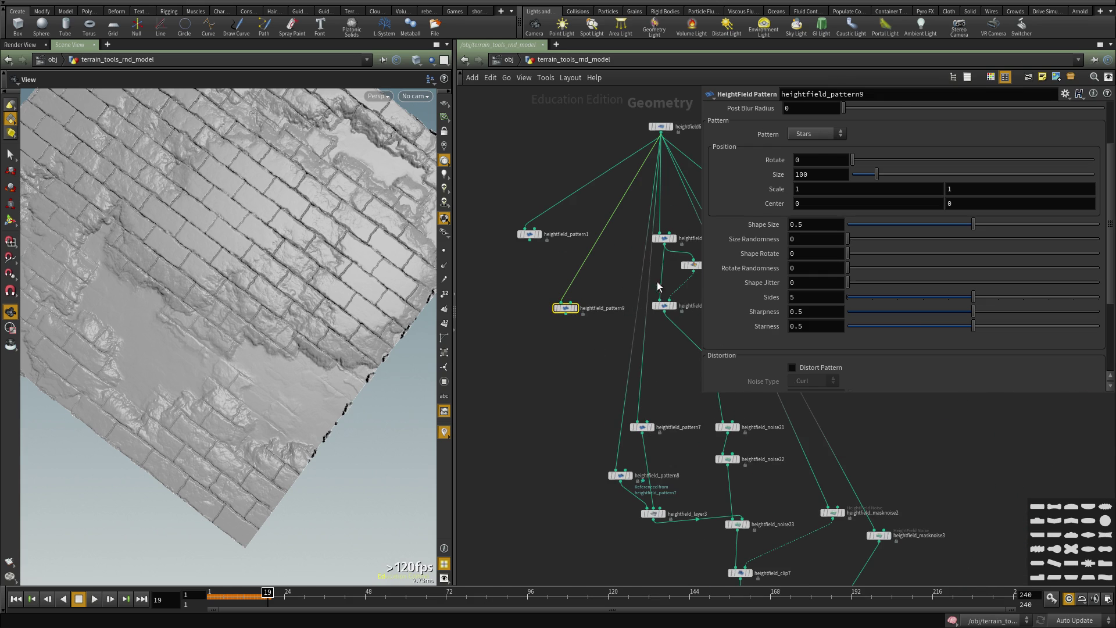
scroll(816, 155, up, 3)
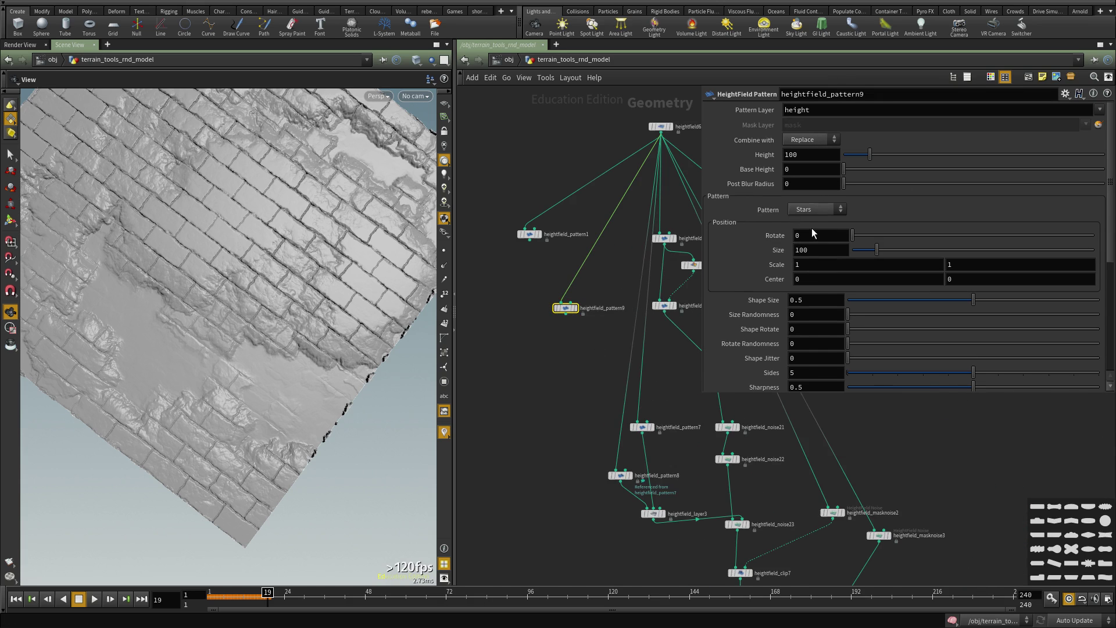
click(805, 210)
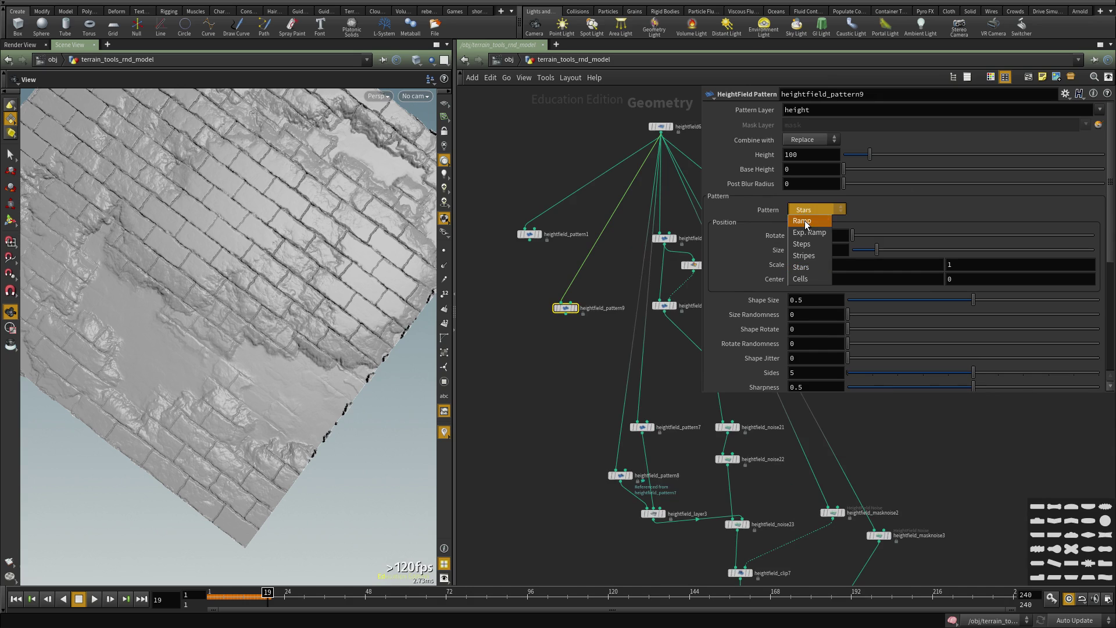
click(802, 221)
click(572, 313)
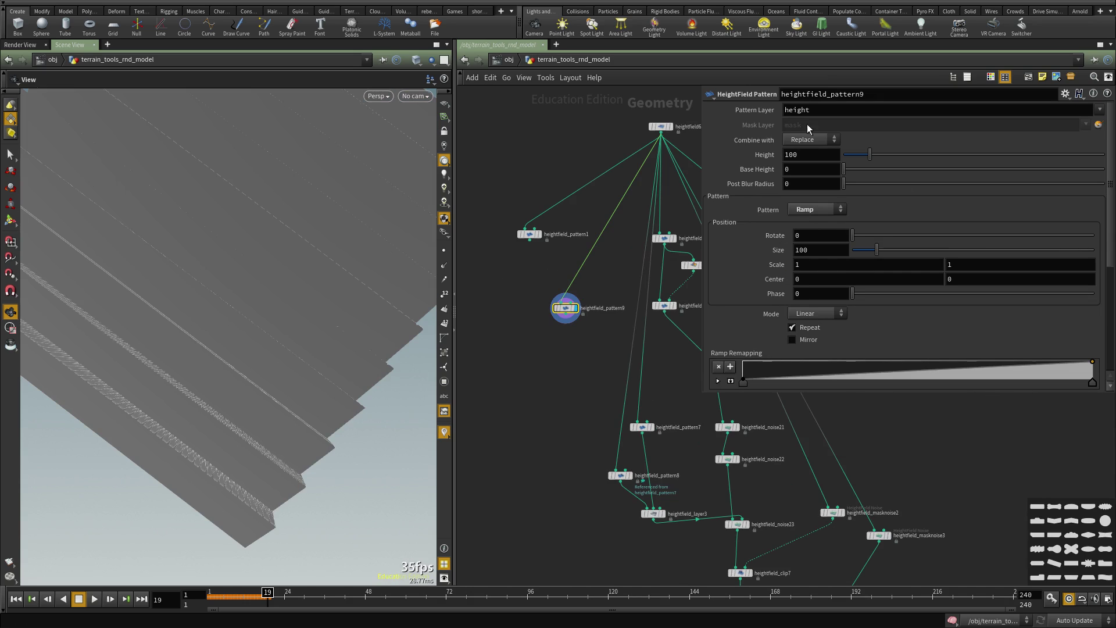
text(mask)
key(Return)
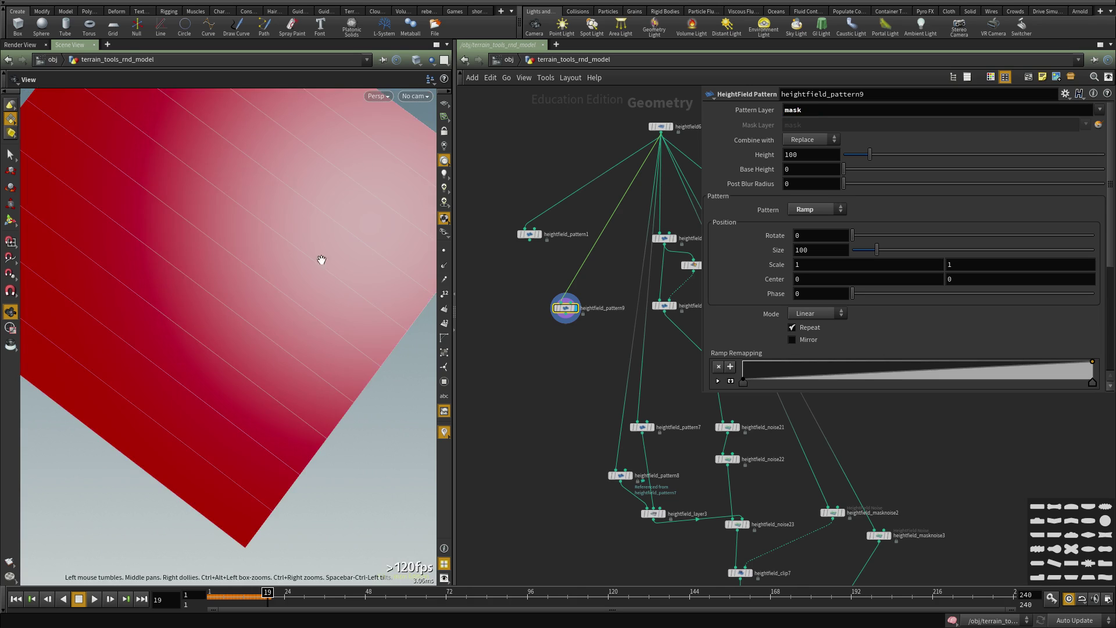
- Set the ramp pattern's rotation to 90 and its size to 20
drag(365, 169, 339, 293)
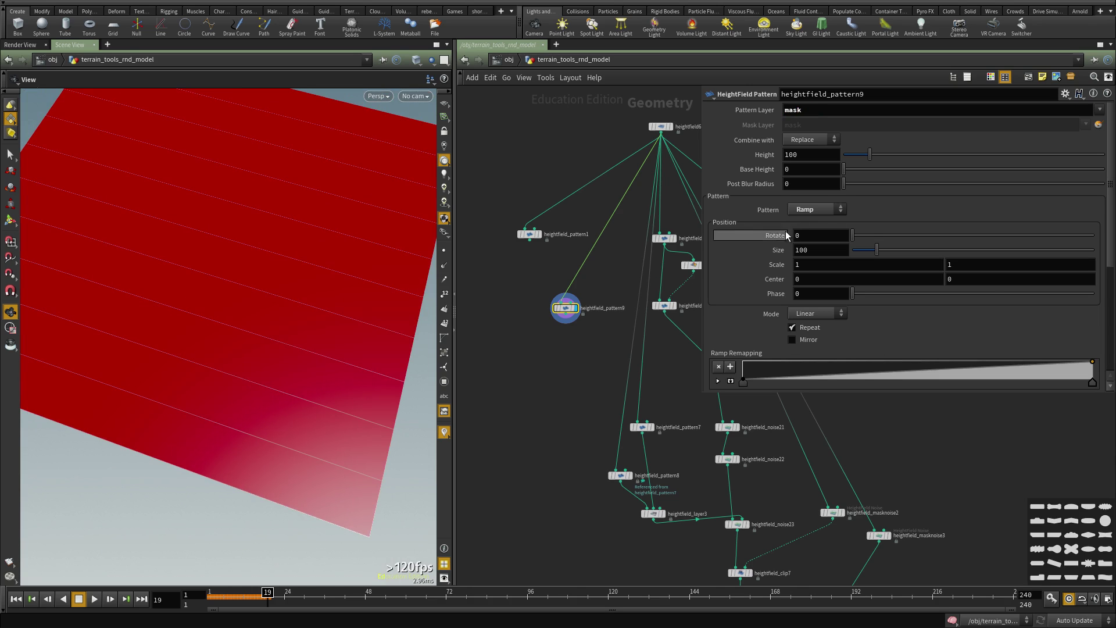
text(90)
key(Return)
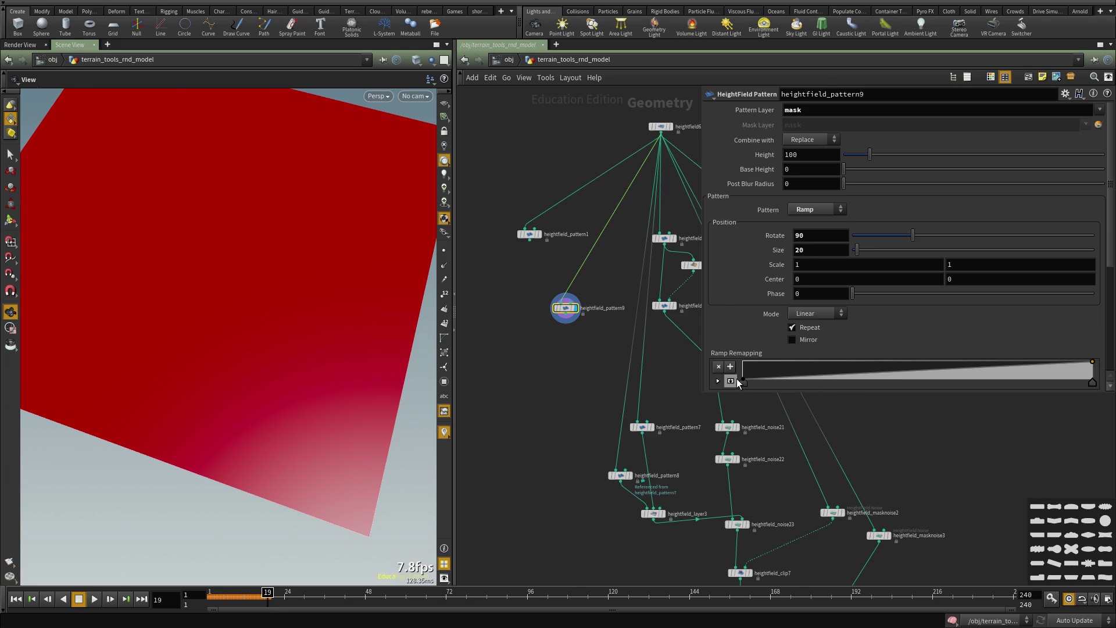
- Reshape the ramp remapping into a steep-sided plateau near its middle, with both ends at zero
drag(758, 382, 830, 361)
drag(895, 377, 895, 354)
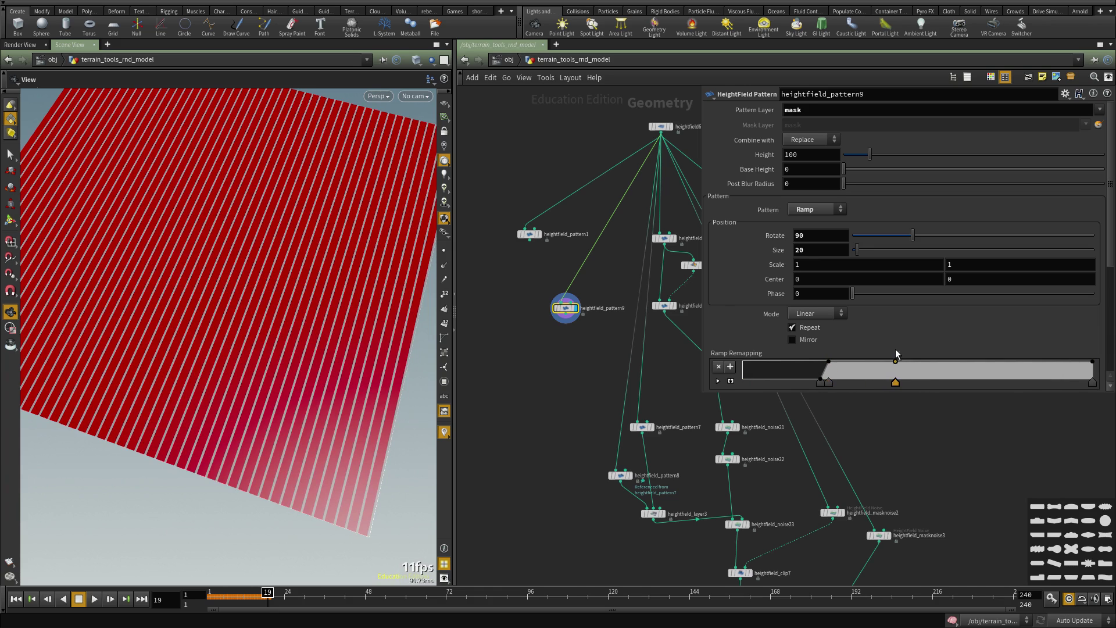
click(885, 362)
drag(907, 366, 906, 391)
drag(1091, 389, 1090, 401)
drag(326, 368, 189, 352)
drag(270, 356, 391, 341)
scroll(592, 372, down, 2)
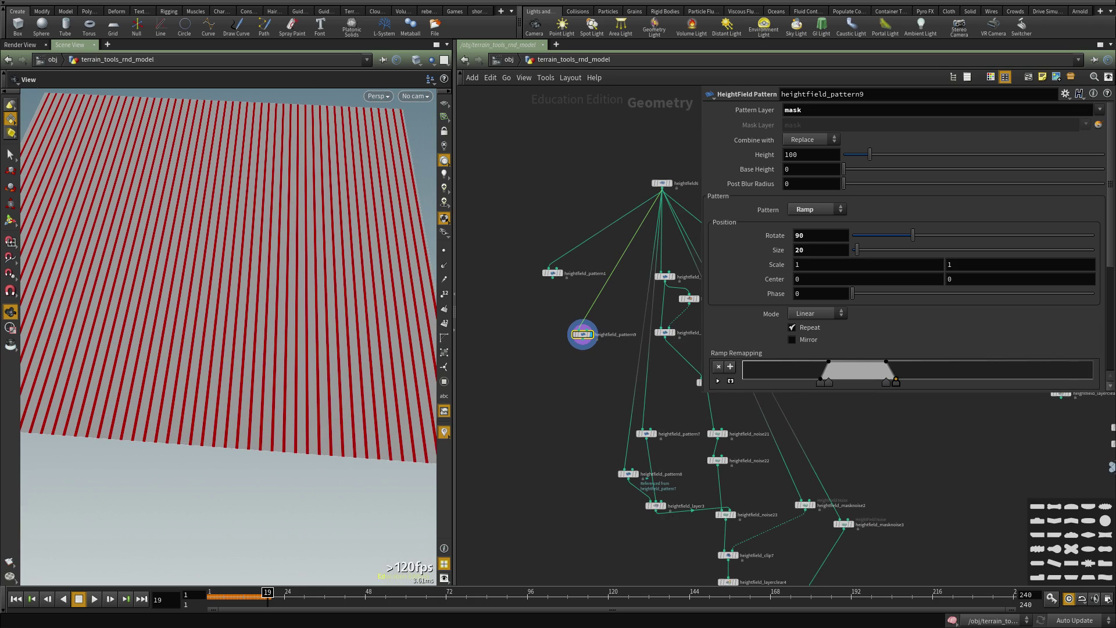
scroll(536, 330, up, 2)
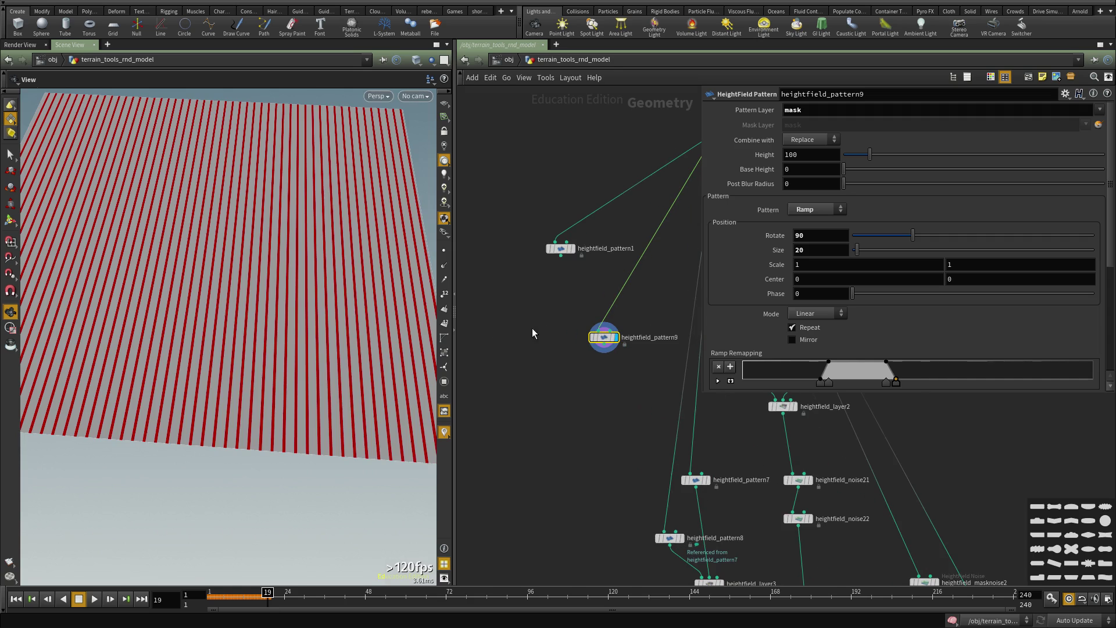
- Move heightfield_pattern9 away from the neighbouring nodes and inspect its striped mask up close
drag(293, 337, 273, 356)
right_drag(274, 356, 221, 355)
drag(221, 355, 188, 352)
scroll(598, 343, up, 2)
drag(598, 342, 519, 343)
drag(218, 377, 239, 326)
scroll(583, 351, down, 3)
middle_drag(583, 351, 510, 157)
middle_drag(656, 455, 591, 242)
scroll(636, 404, down, 1)
middle_drag(471, 139, 498, 505)
scroll(551, 386, up, 3)
key(Tab)
text(transfer)
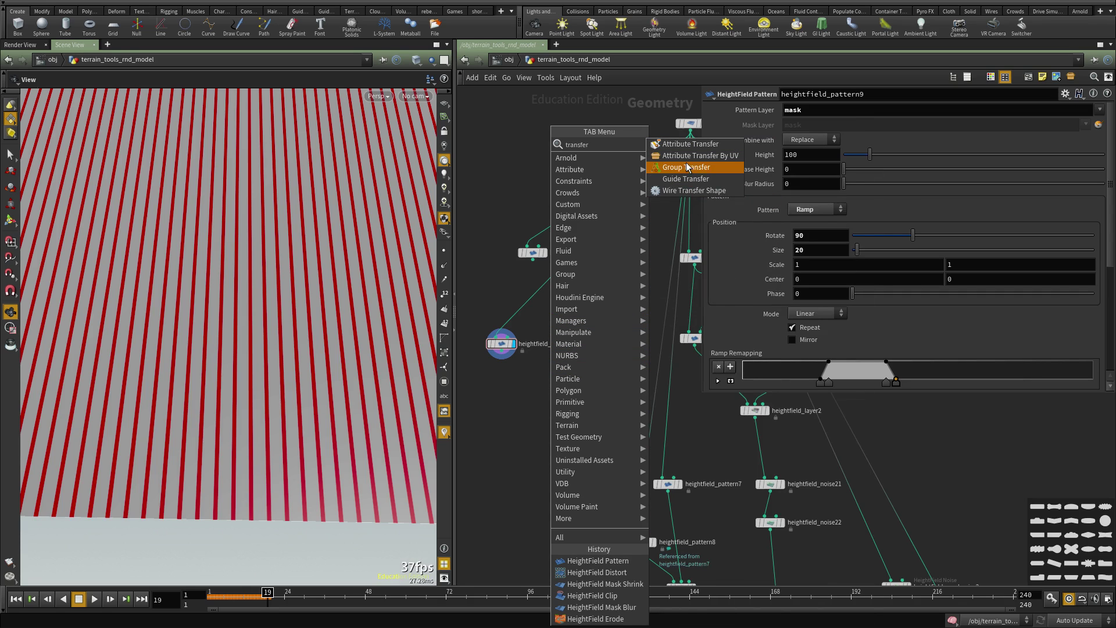
key(Escape)
- Add a HeightField Transform node beside heightfield_pattern9 and connect it to the source heightfield
key(Tab)
text(heightfield tr)
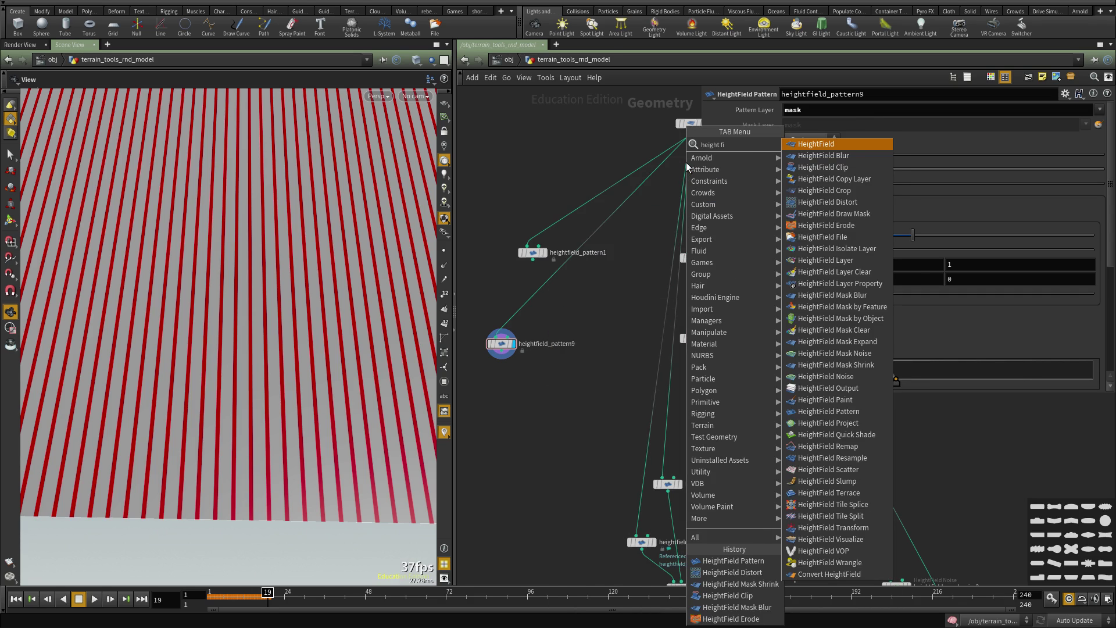
key(Return)
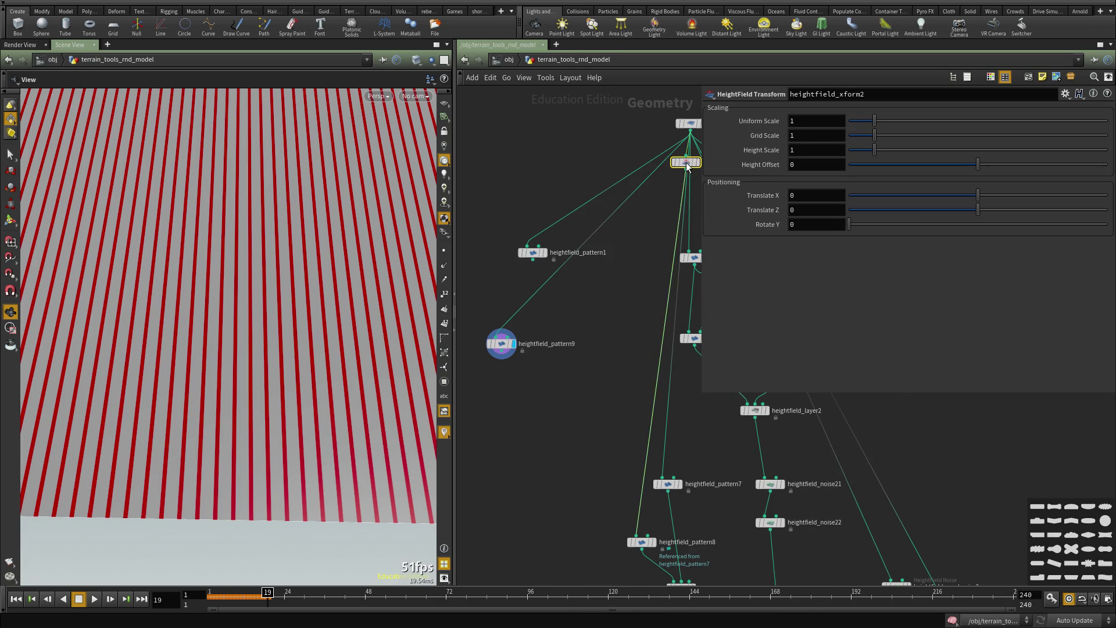
click(651, 254)
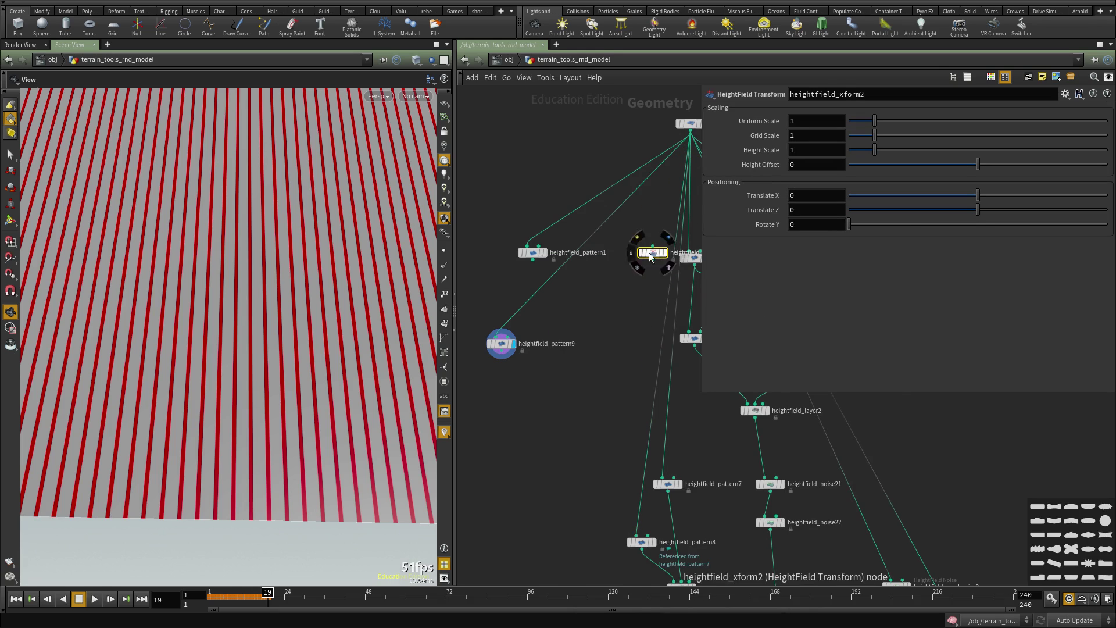
drag(650, 255, 586, 376)
click(690, 132)
click(589, 372)
- Display heightfield_xform2 and position it next to heightfield_pattern9
scroll(598, 375, up, 3)
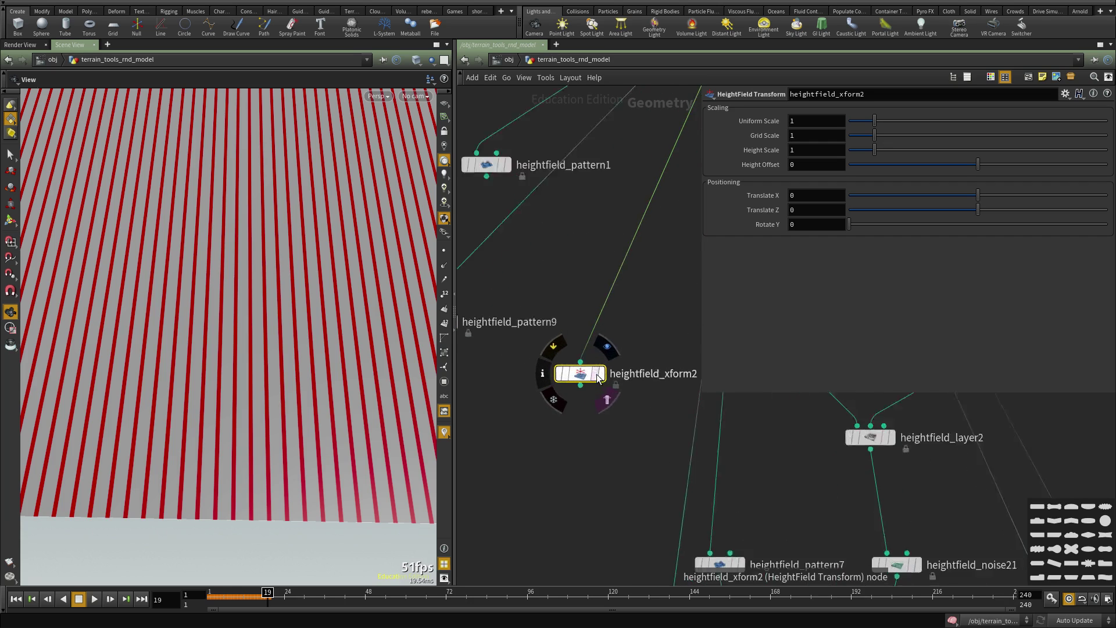
scroll(597, 374, up, 1)
click(602, 375)
drag(591, 376, 592, 314)
scroll(592, 337, down, 2)
drag(289, 330, 296, 329)
scroll(528, 358, down, 1)
middle_drag(528, 358, 558, 392)
scroll(641, 337, up, 2)
drag(651, 332, 599, 367)
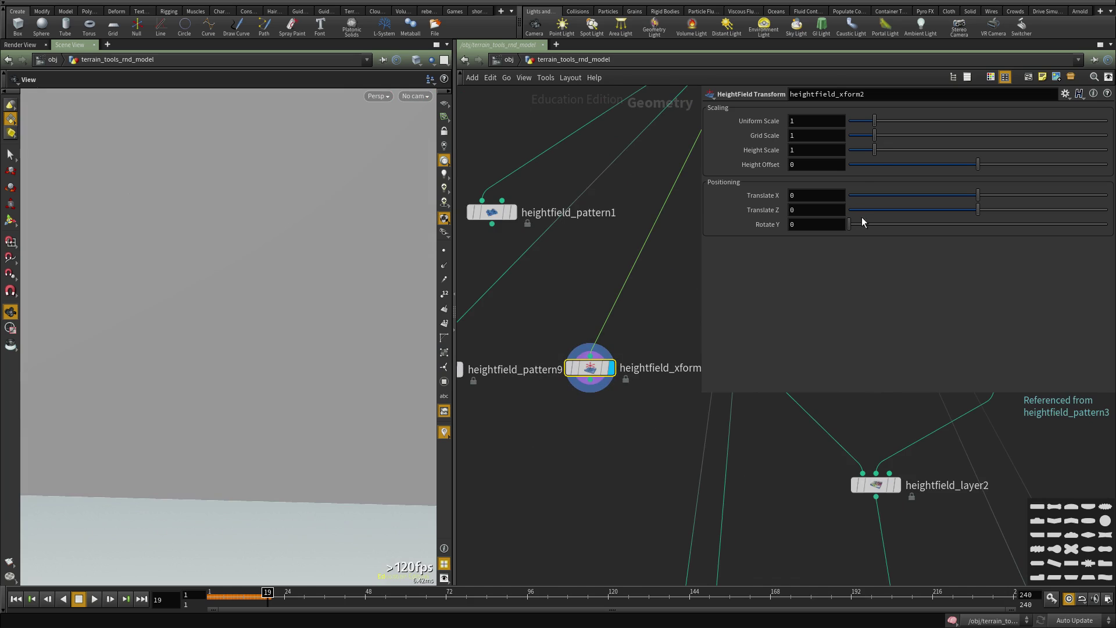
- Set heightfield_xform2's height offset to 42.3 and adjust the node's placement
drag(977, 166, 1031, 165)
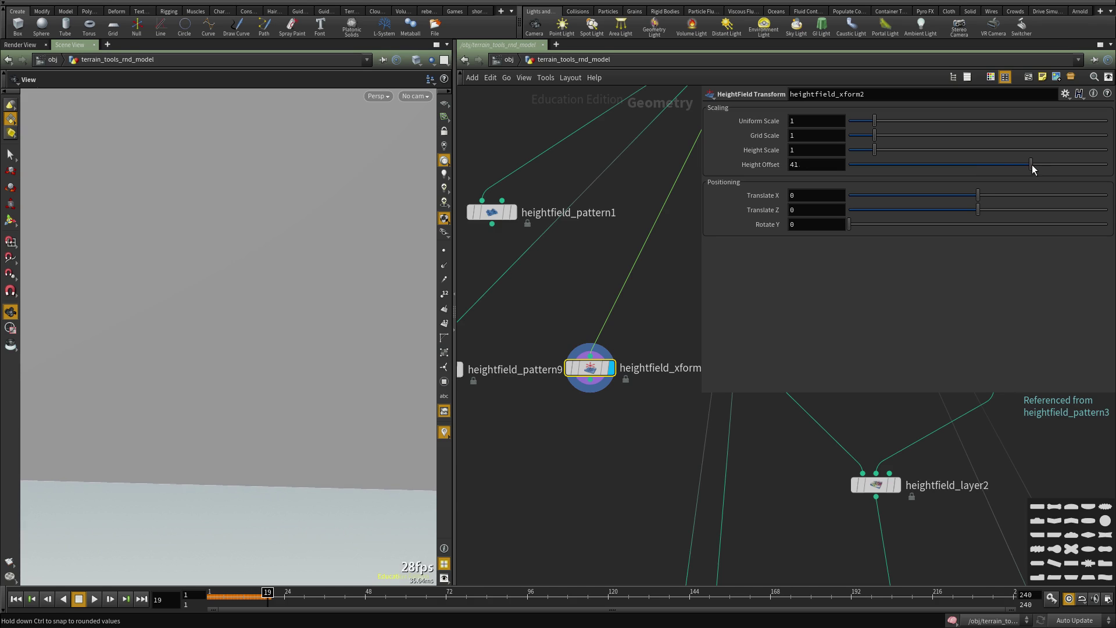
scroll(543, 493, down, 3)
scroll(544, 433, up, 1)
drag(584, 334, 574, 356)
key(Tab)
text(layer)
key(Return)
click(542, 435)
key(ctrl+z)
- Add a HeightField Layer node below heightfield_xform2
key(Tab)
text(layer)
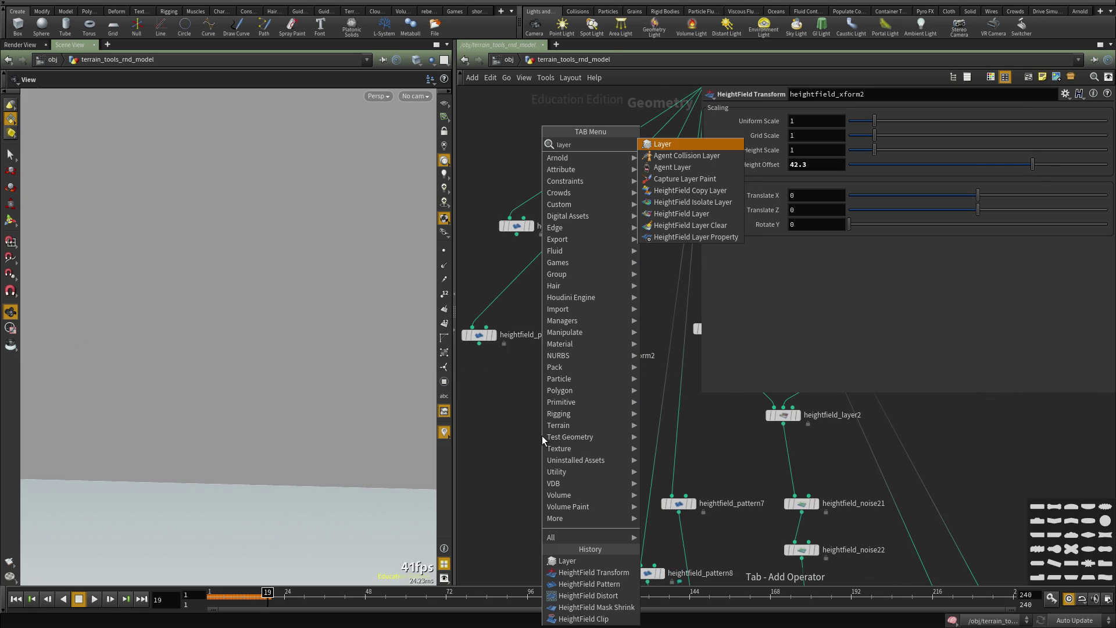
click(681, 213)
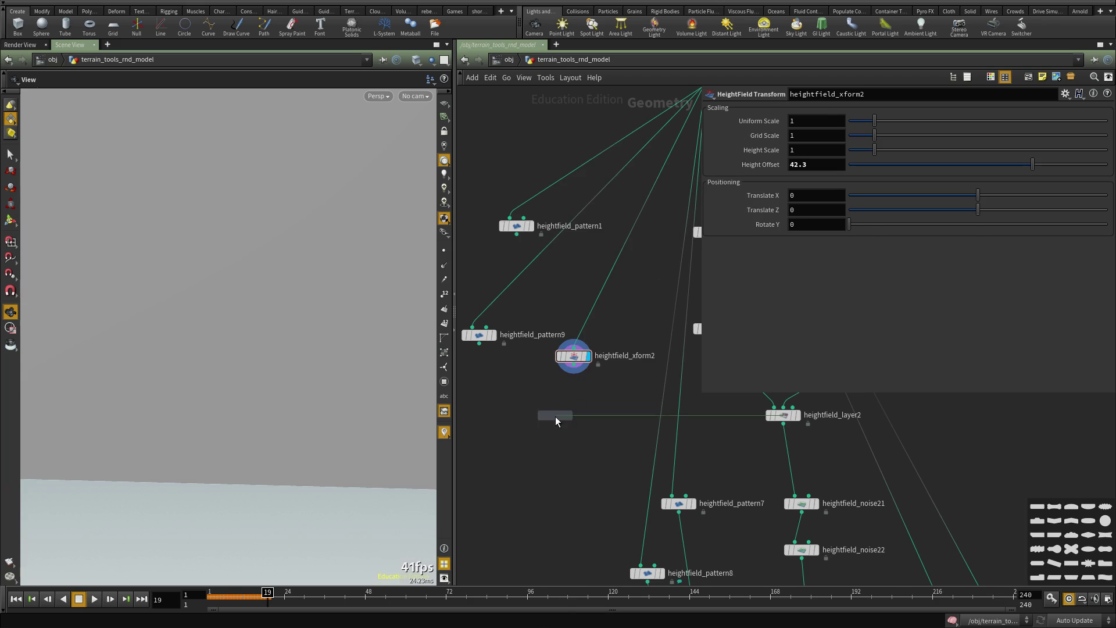
click(555, 416)
- Wire the source heightfield, heightfield_xform2 and heightfield_pattern9 into heightfield_layer4 as base, layer and mask, and display the result
click(573, 370)
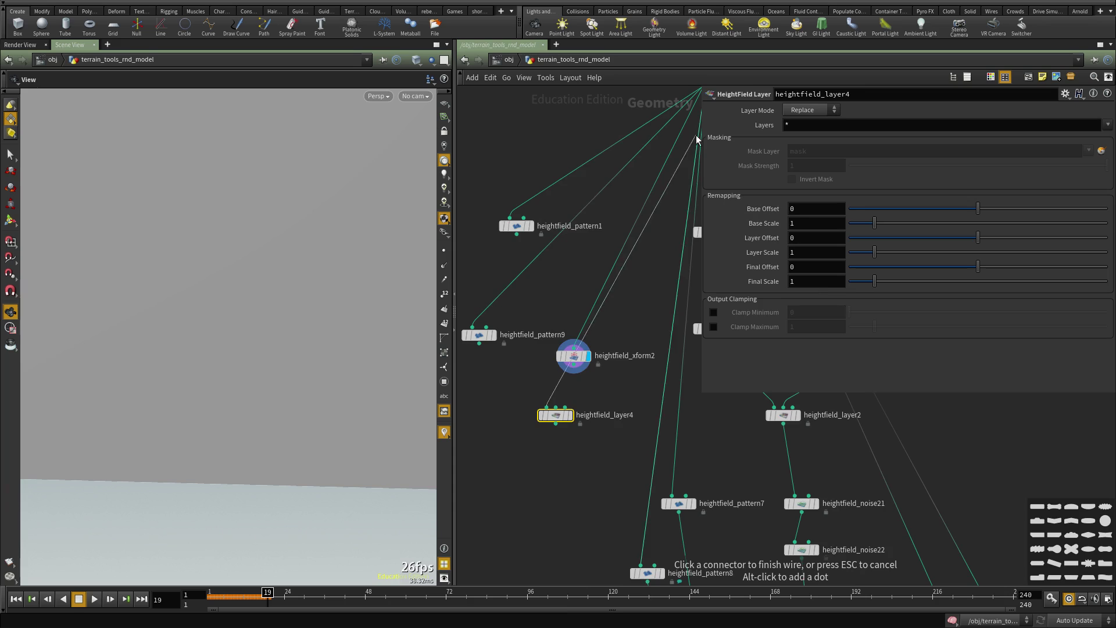
scroll(683, 127, down, 3)
scroll(590, 308, up, 3)
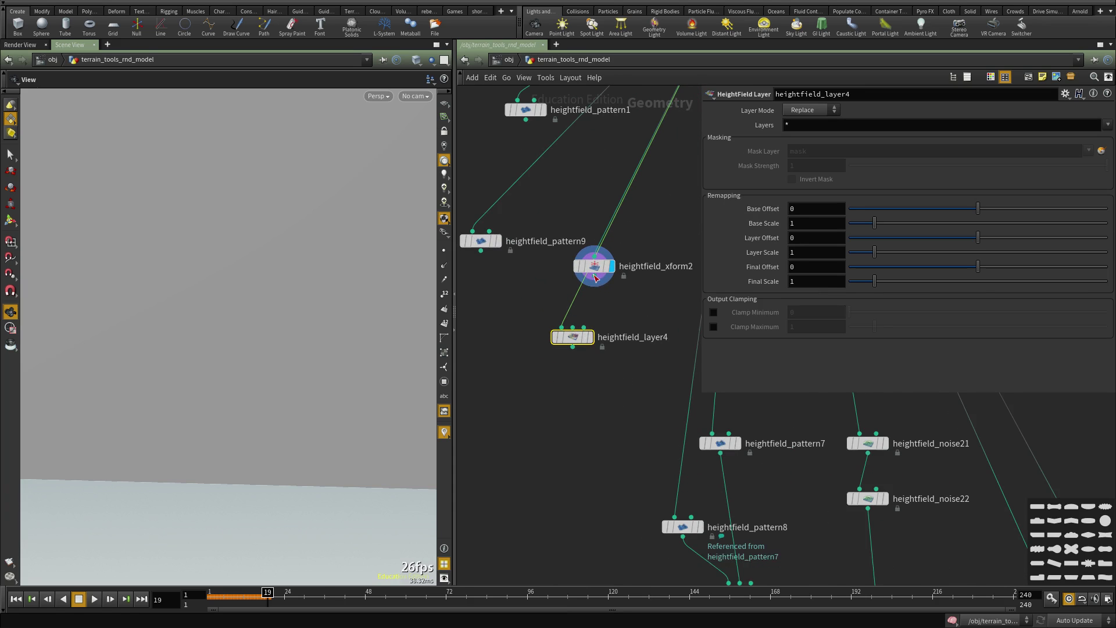
click(582, 326)
click(480, 251)
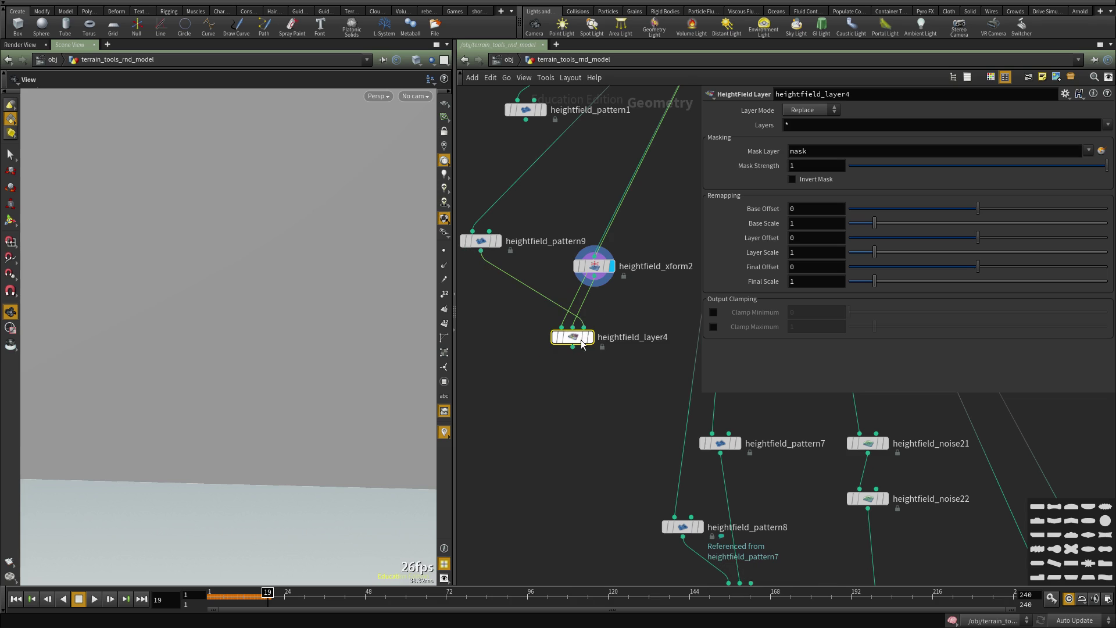
click(590, 337)
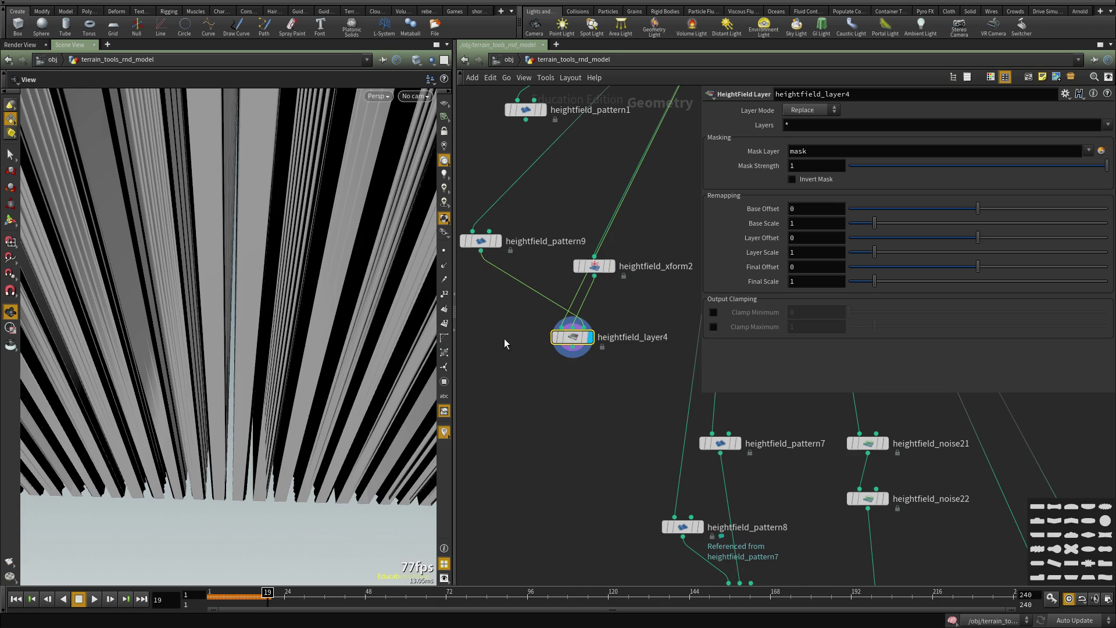
- Lower heightfield_pattern9's height first to 1 and then to 0.2
middle_drag(643, 326, 631, 383)
click(539, 298)
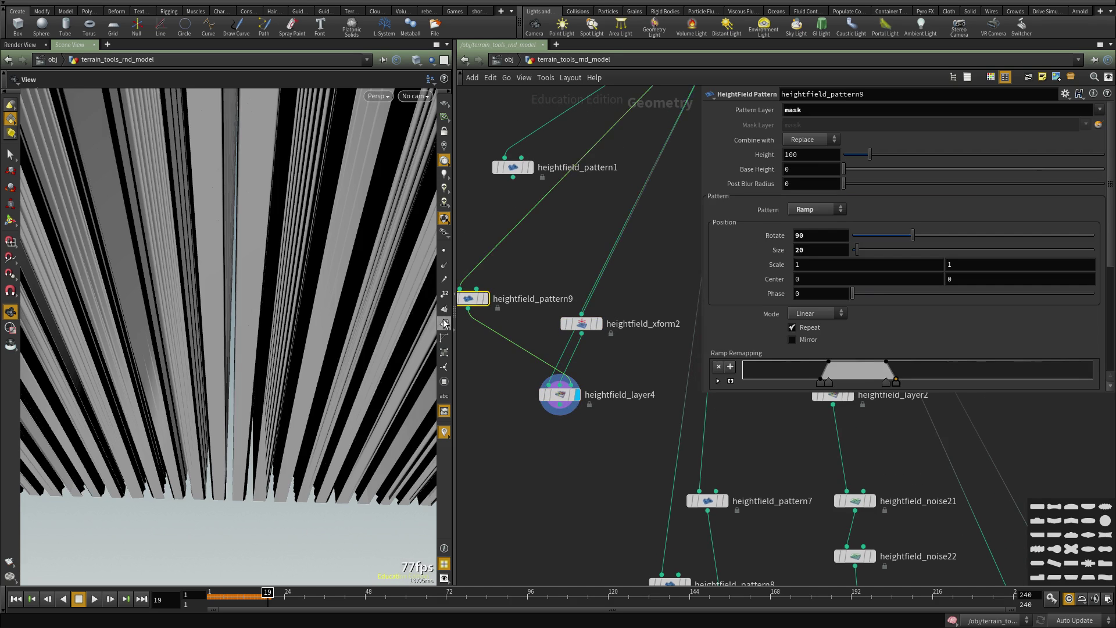
middle_drag(445, 321, 485, 343)
key(Return)
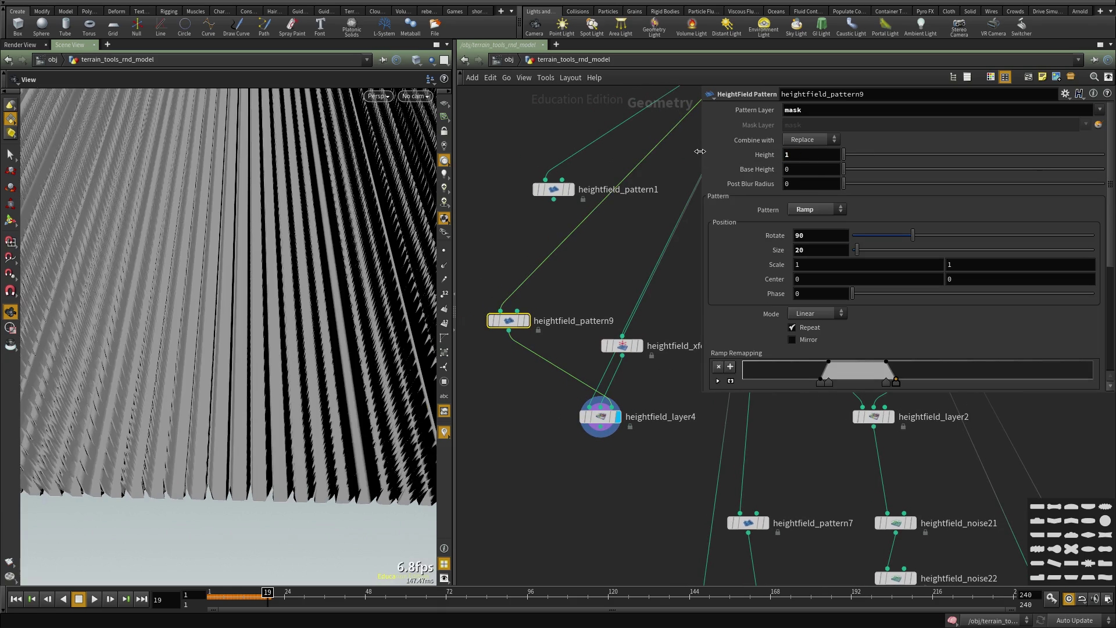
mouse_move(242, 410)
mouse_down()
mouse_move(236, 386)
mouse_move(238, 397)
mouse_up()
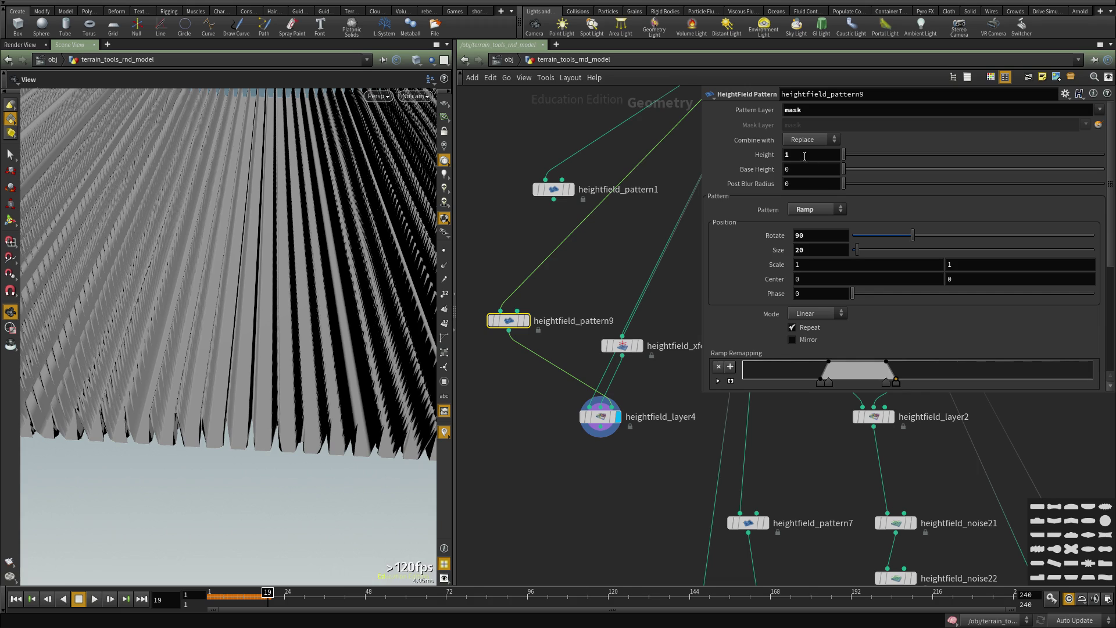
text(.2)
key(Return)
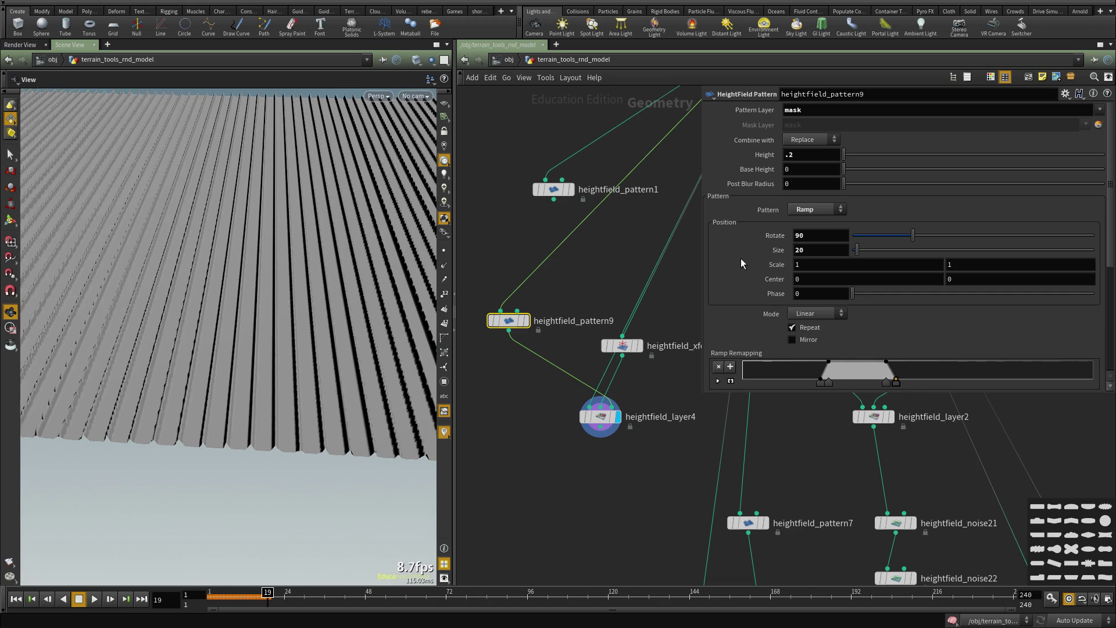
- Inspect the layered ridges from several angles and up close, including their profile along the edge
drag(100, 385, 297, 430)
scroll(319, 431, up, 3)
scroll(297, 429, up, 3)
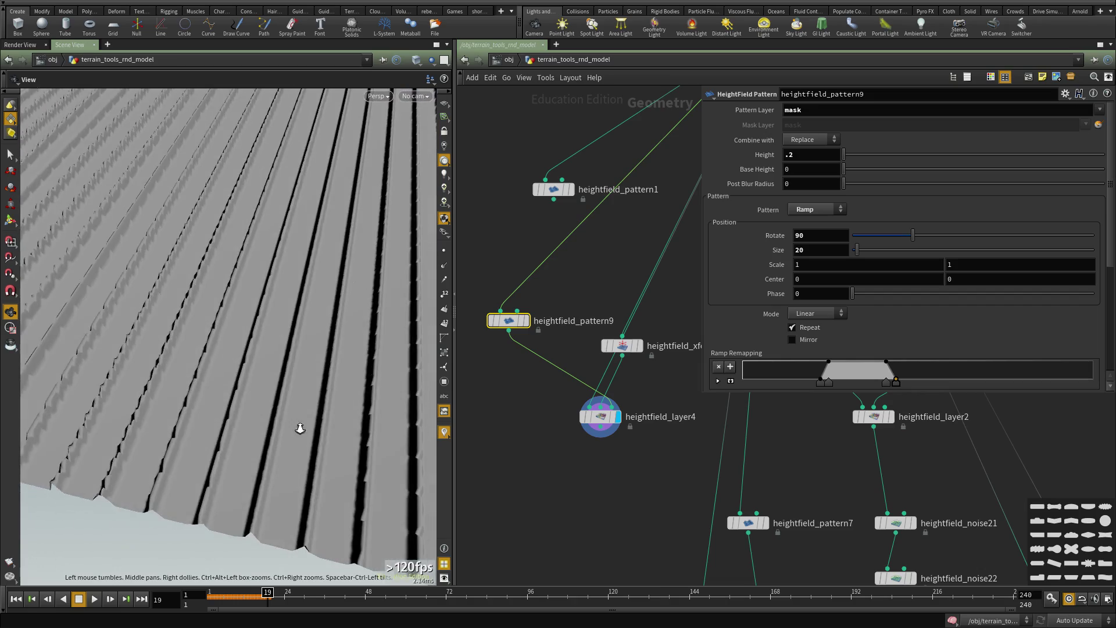
scroll(325, 406, up, 4)
scroll(325, 406, down, 8)
drag(202, 391, 291, 437)
scroll(298, 428, up, 5)
drag(202, 413, 197, 373)
scroll(284, 396, up, 4)
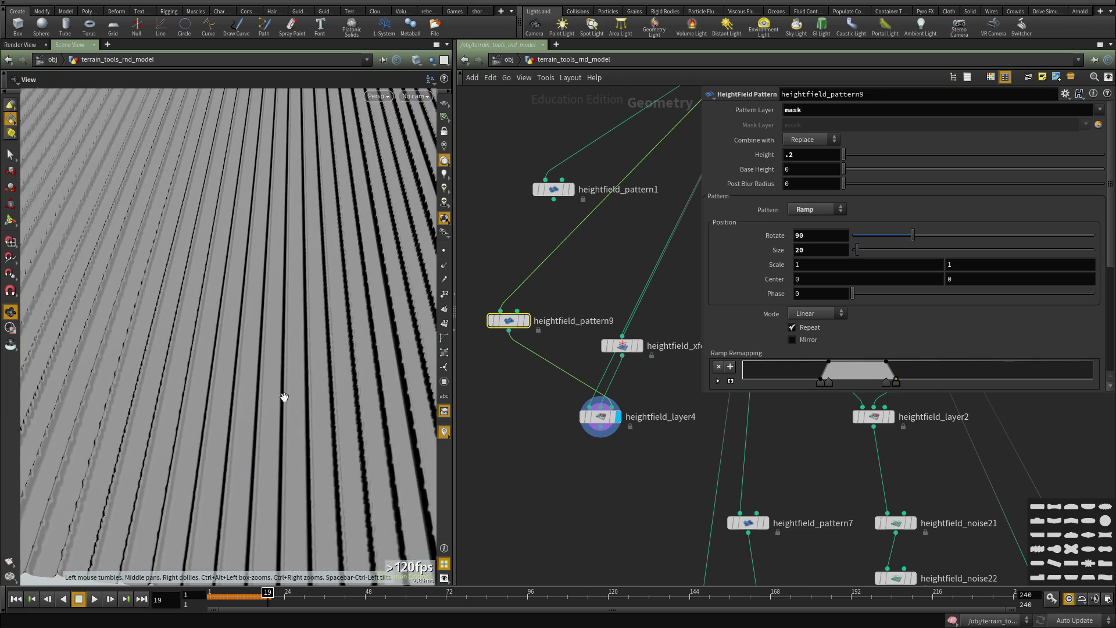
drag(284, 395, 281, 379)
scroll(281, 380, up, 4)
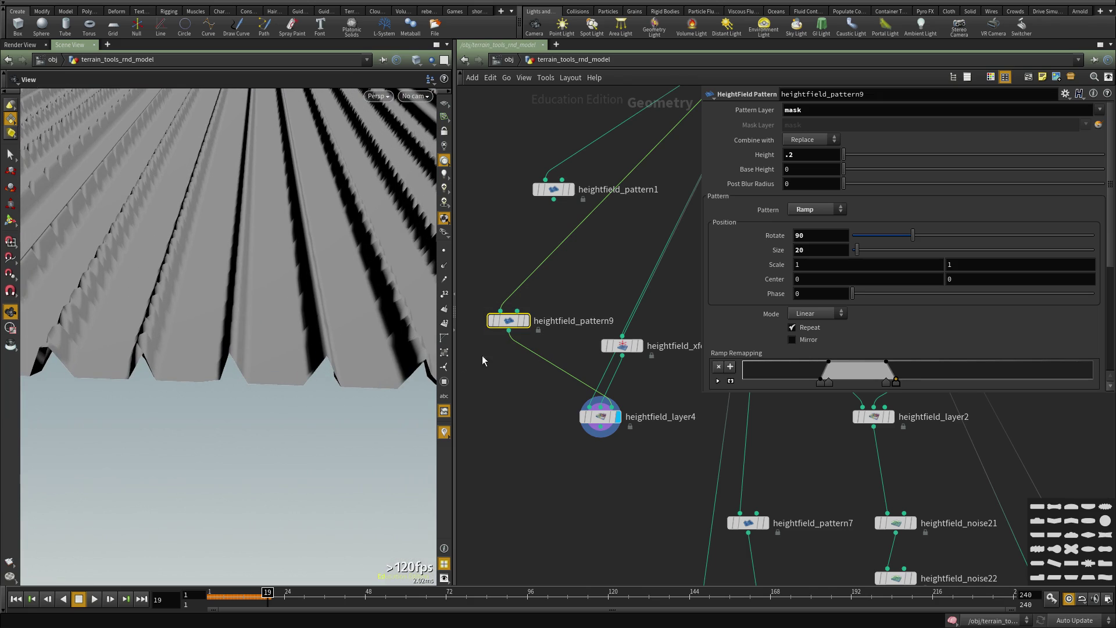
- Widen the plateau of heightfield_pattern9's ramp remapping, steepen its rising edge, and display the mask
drag(904, 389, 910, 360)
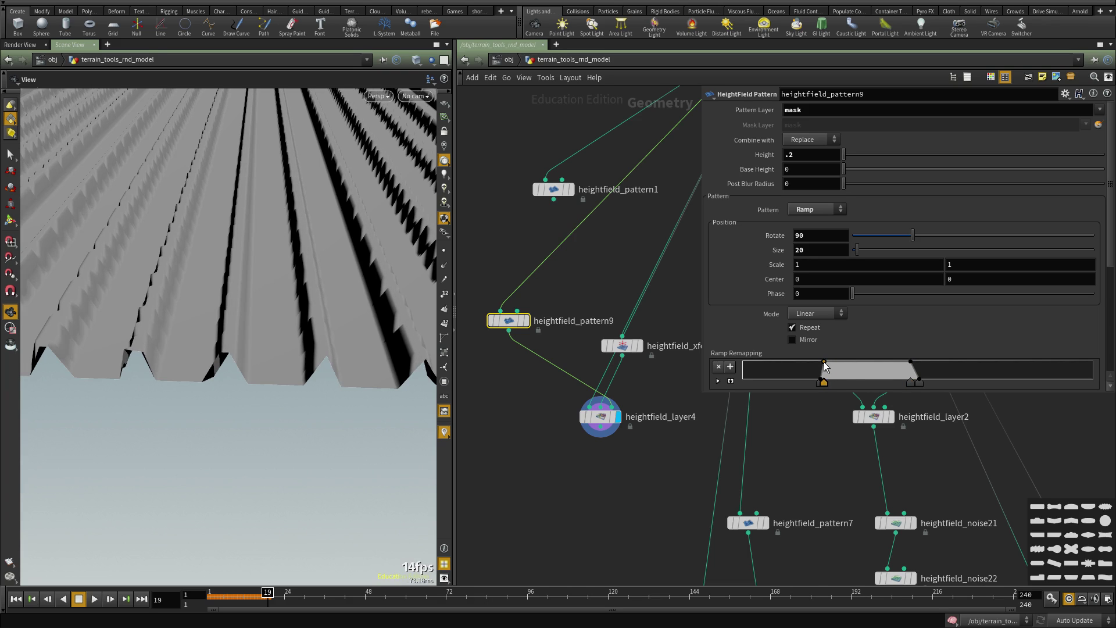
scroll(517, 331, up, 3)
click(526, 320)
scroll(546, 412, up, 2)
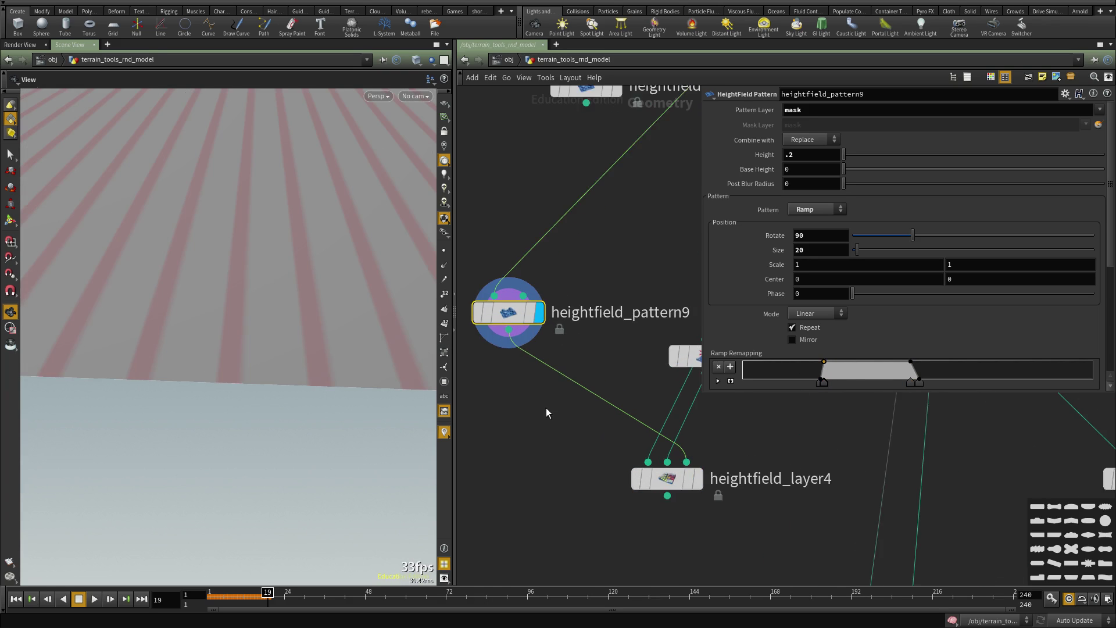
- Insert a HeightField Mask Blur node between heightfield_pattern9 and heightfield_layer4
key(Tab)
text(blur)
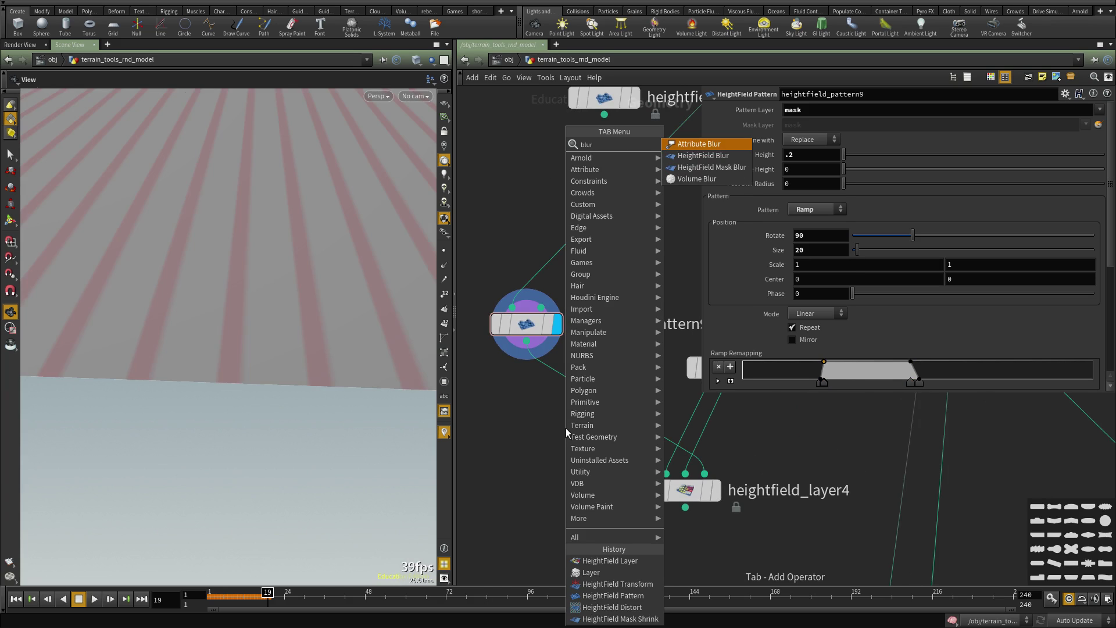
key(Down)
key(Return)
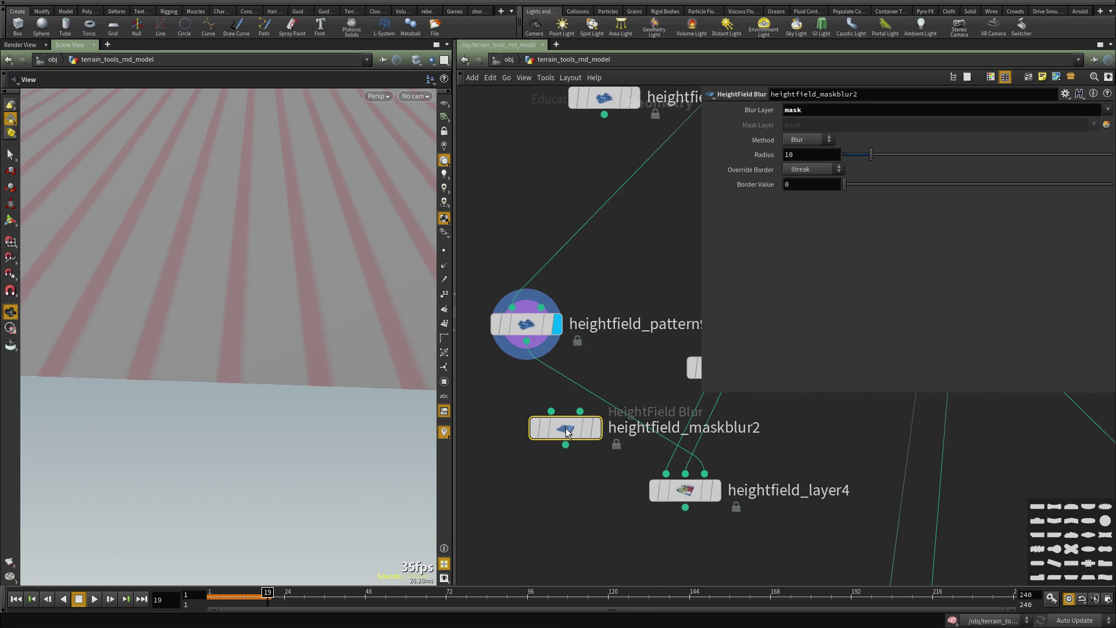
click(575, 401)
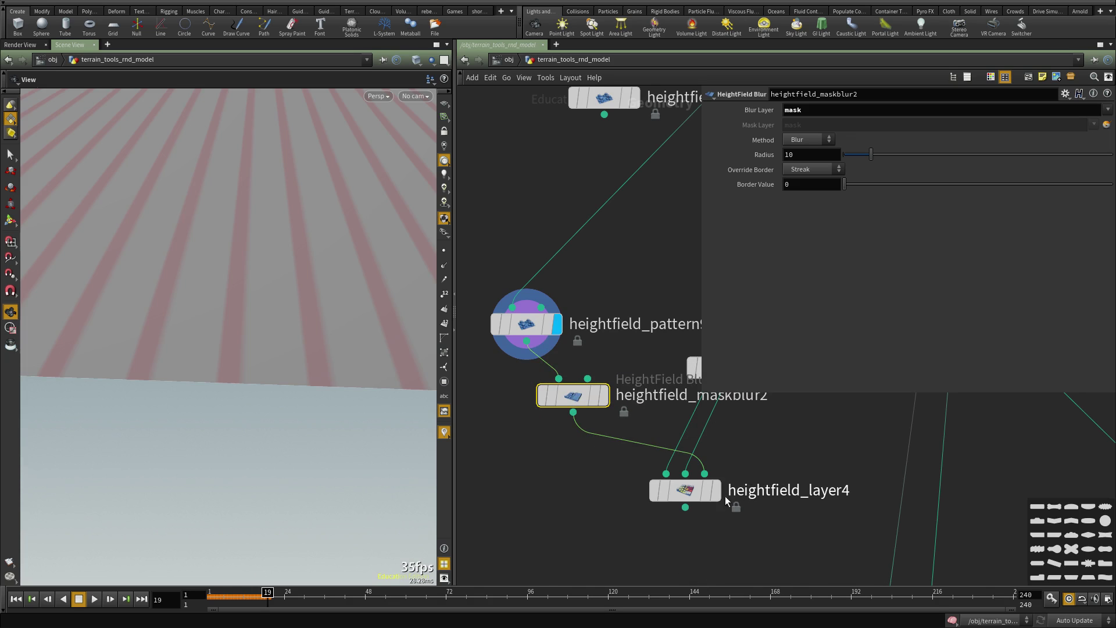
- Display heightfield_layer4, set heightfield_maskblur2's radius to 1, and check the softened ridges up close
click(715, 491)
click(684, 493)
click(577, 394)
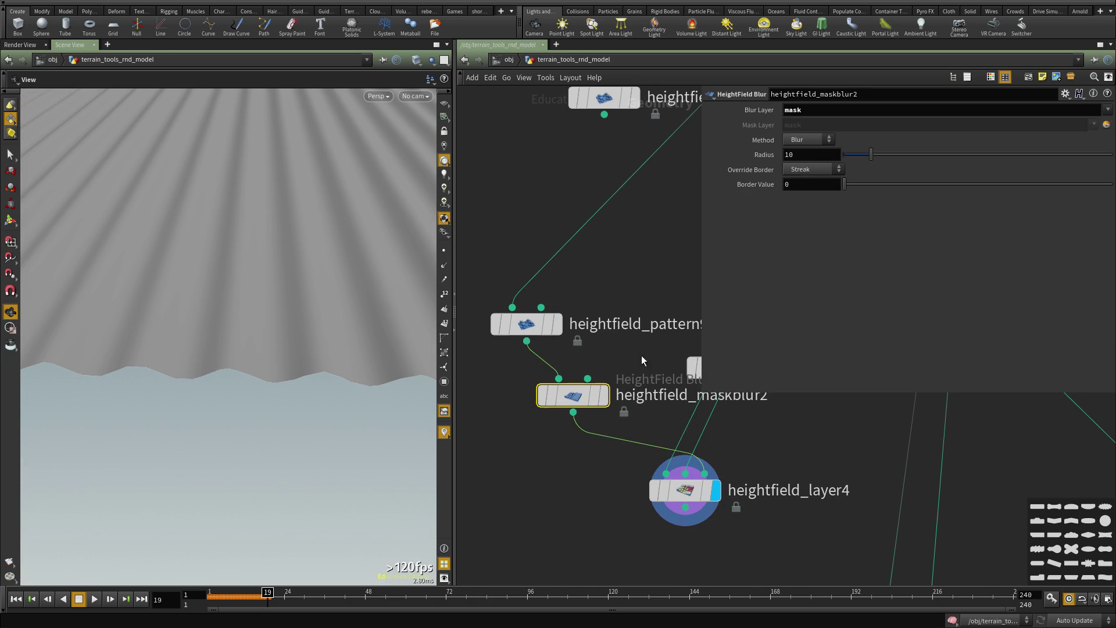
text(1)
key(Return)
drag(249, 294, 210, 395)
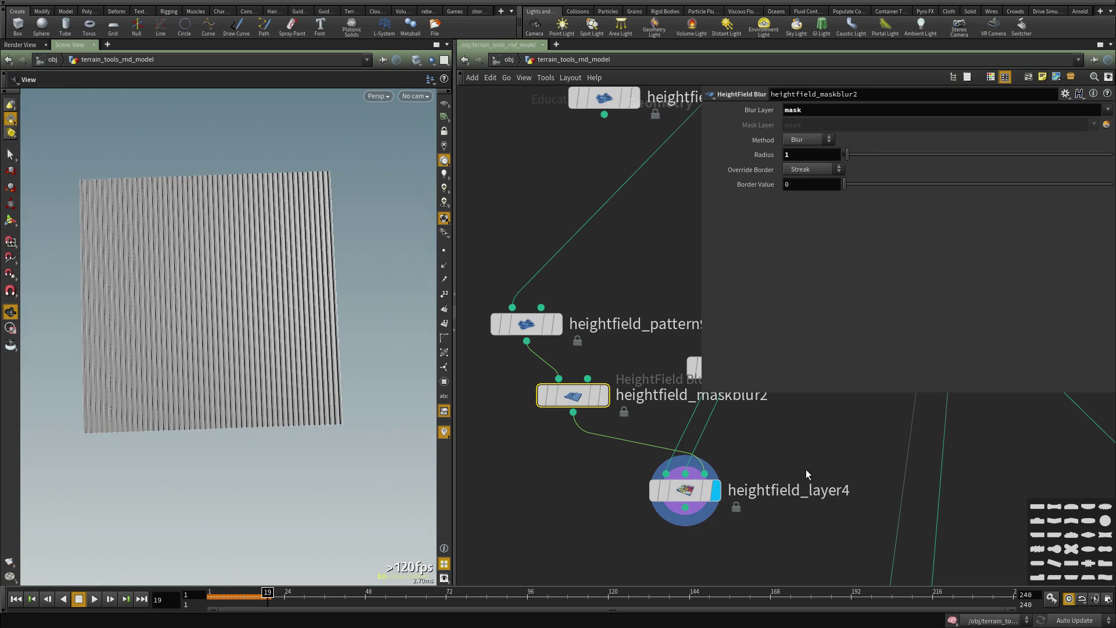
scroll(805, 469, down, 3)
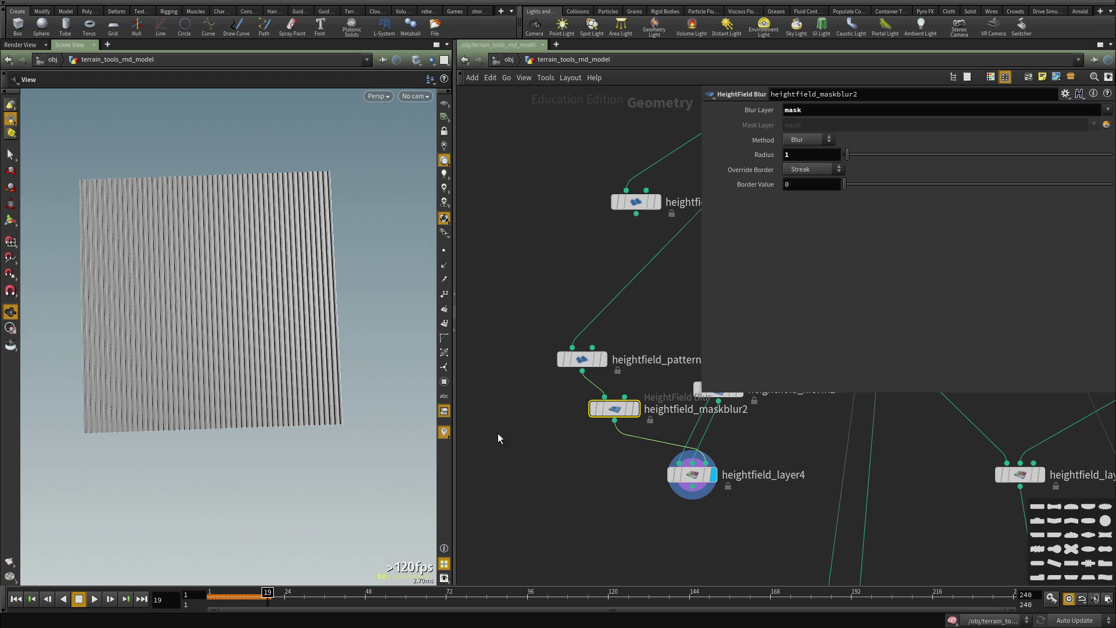
right_drag(142, 374, 381, 373)
drag(251, 388, 235, 186)
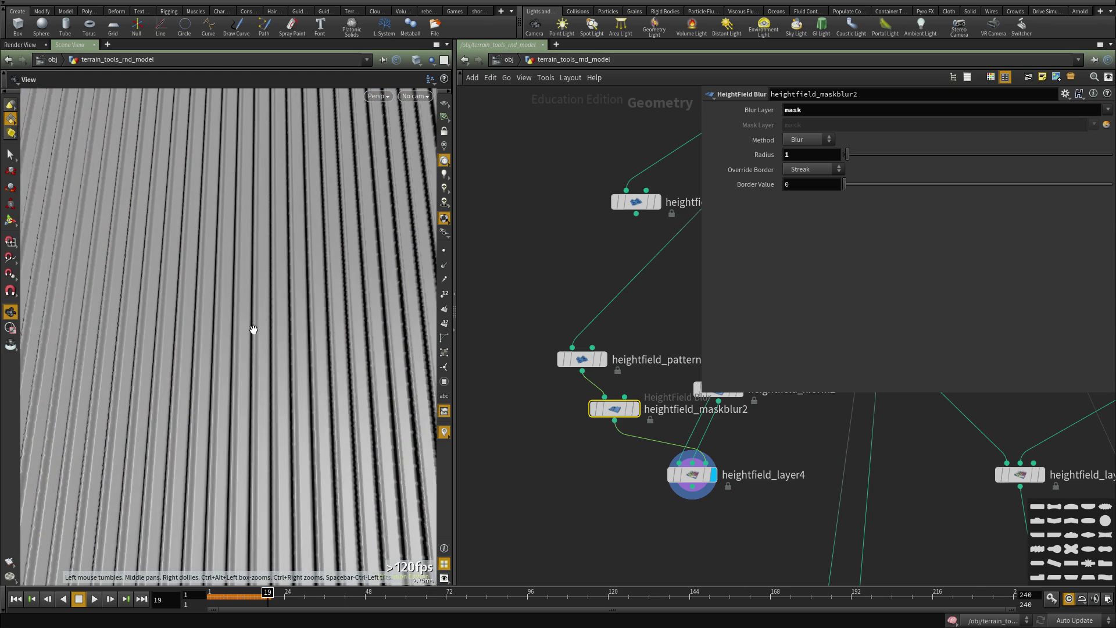
right_drag(250, 343, 316, 299)
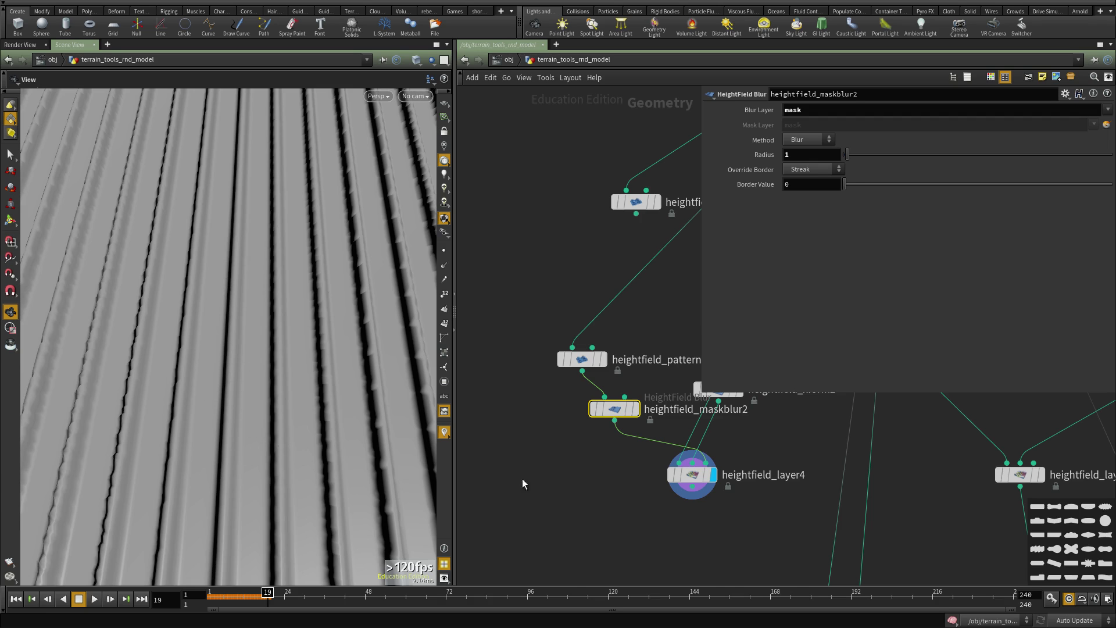
- Space out the mask blur and heightfield_layer4 nodes, and display heightfield_maskblur2
scroll(598, 383, down, 3)
scroll(610, 406, up, 2)
drag(611, 376, 584, 376)
drag(662, 429, 620, 481)
middle_drag(699, 424, 651, 377)
scroll(609, 518, up, 2)
key(Tab)
key(Escape)
click(539, 284)
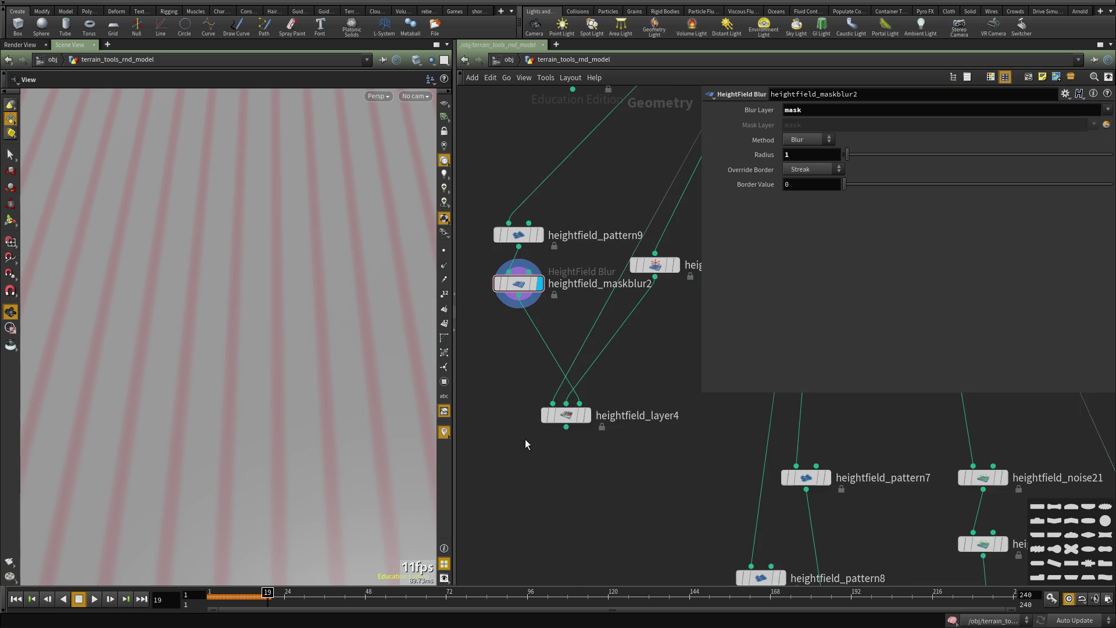
- Add a HeightField Pattern node below heightfield_layer4
scroll(559, 410, down, 3)
key(Tab)
text(lay)
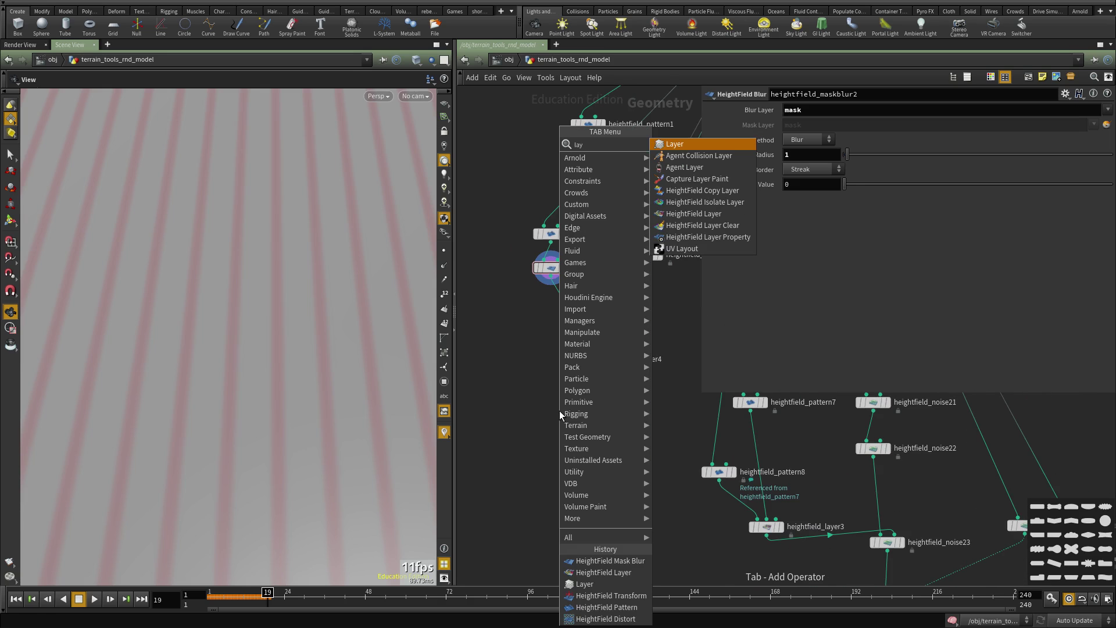
key(Escape)
key(Tab)
text(patter)
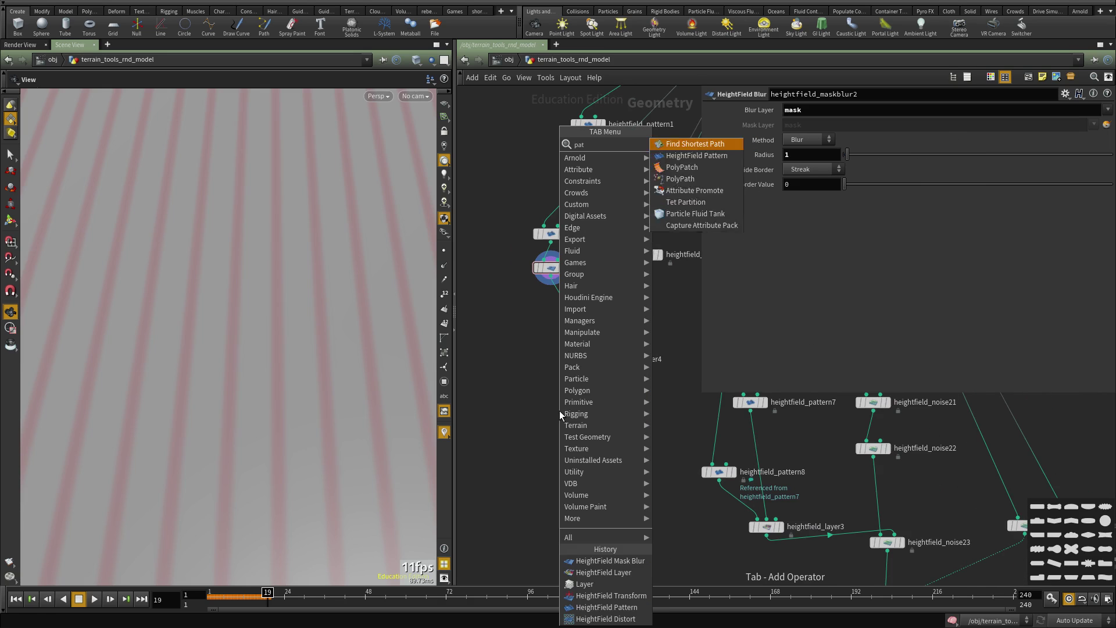
key(Return)
click(559, 410)
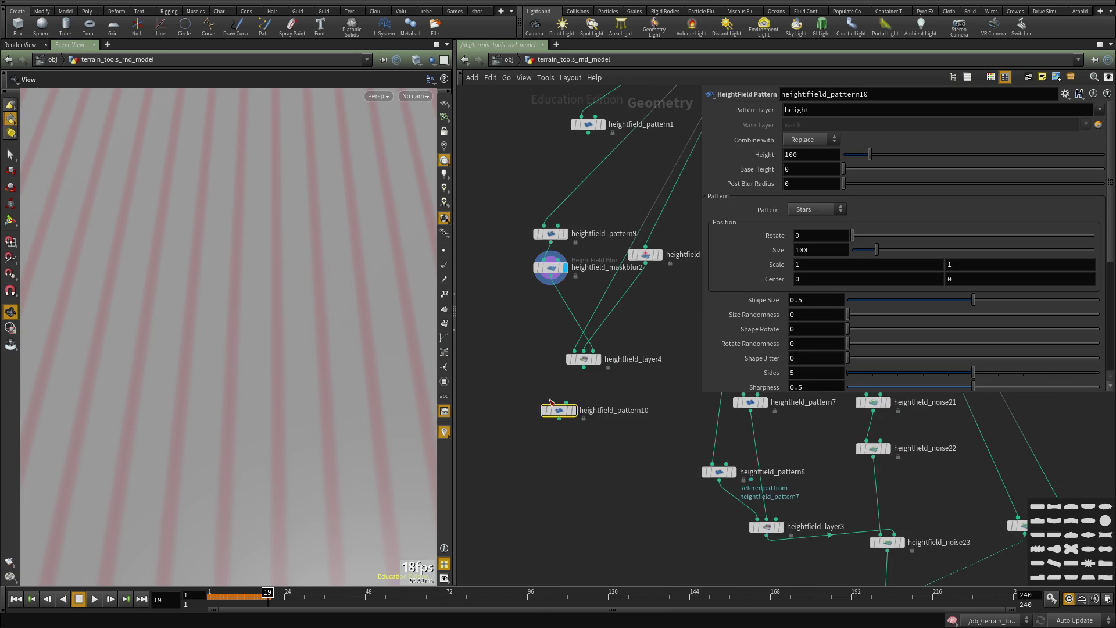
- Connect heightfield_pattern10 to the source heightfield and gather the new branch's wires through a shared dot
click(552, 402)
scroll(558, 304, down, 5)
scroll(568, 350, up, 2)
drag(540, 348, 574, 361)
alt+drag(622, 211, 573, 206)
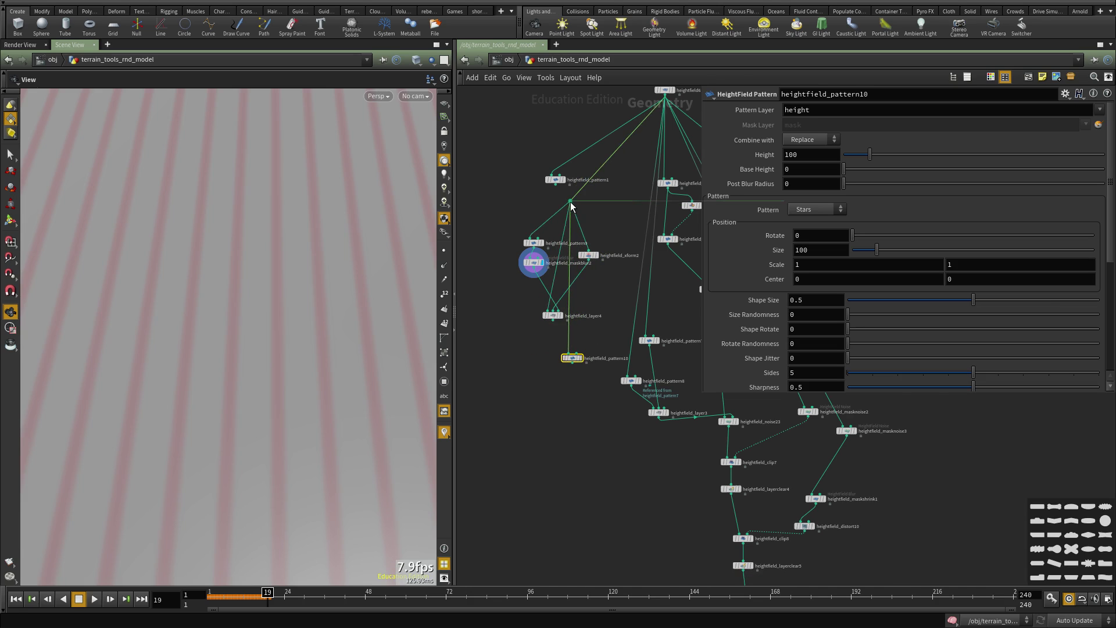
- Route heightfield_pattern10's input wire around heightfield_xform2 with a dot, and move heightfield_pattern10 lower
scroll(577, 214, up, 3)
alt+drag(564, 330, 569, 293)
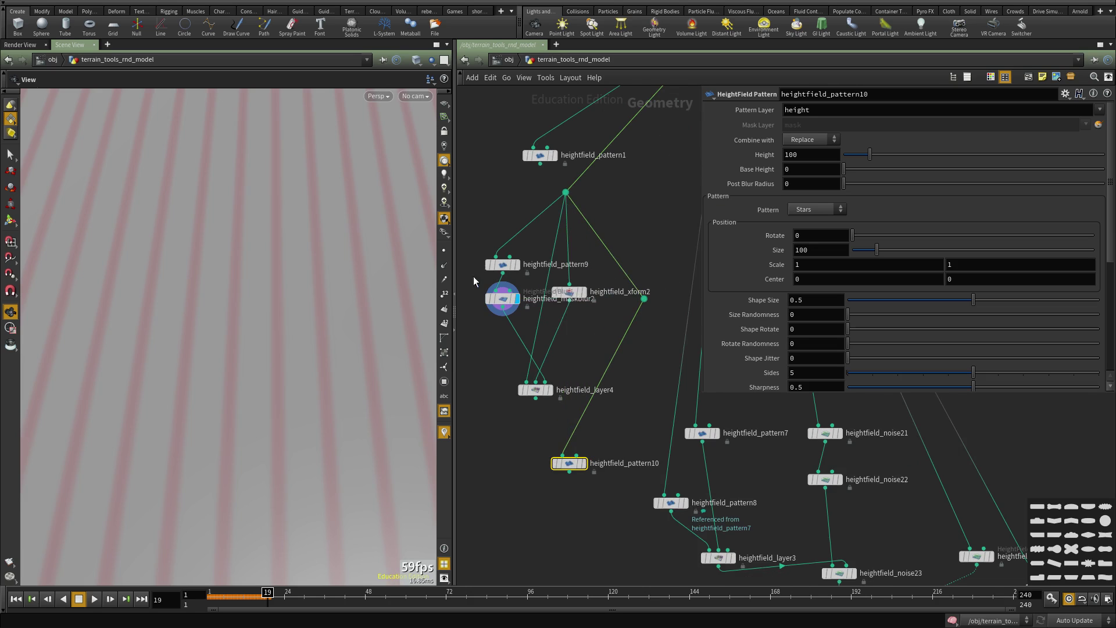
scroll(475, 276, down, 3)
middle_drag(504, 306, 558, 299)
scroll(558, 300, up, 2)
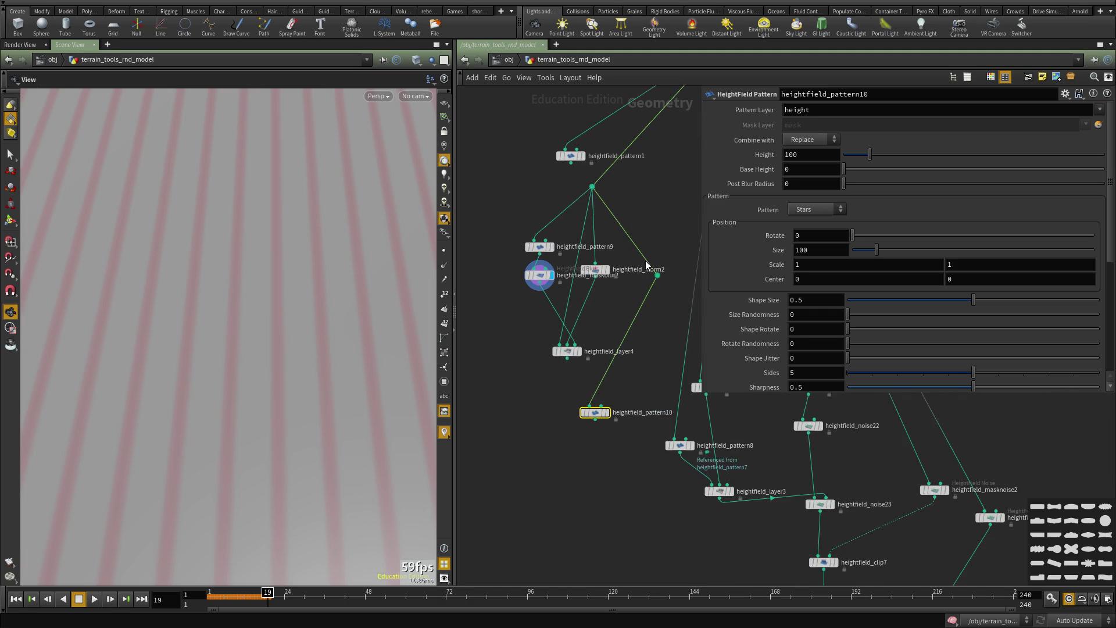
scroll(616, 342, up, 2)
middle_drag(615, 341, 609, 290)
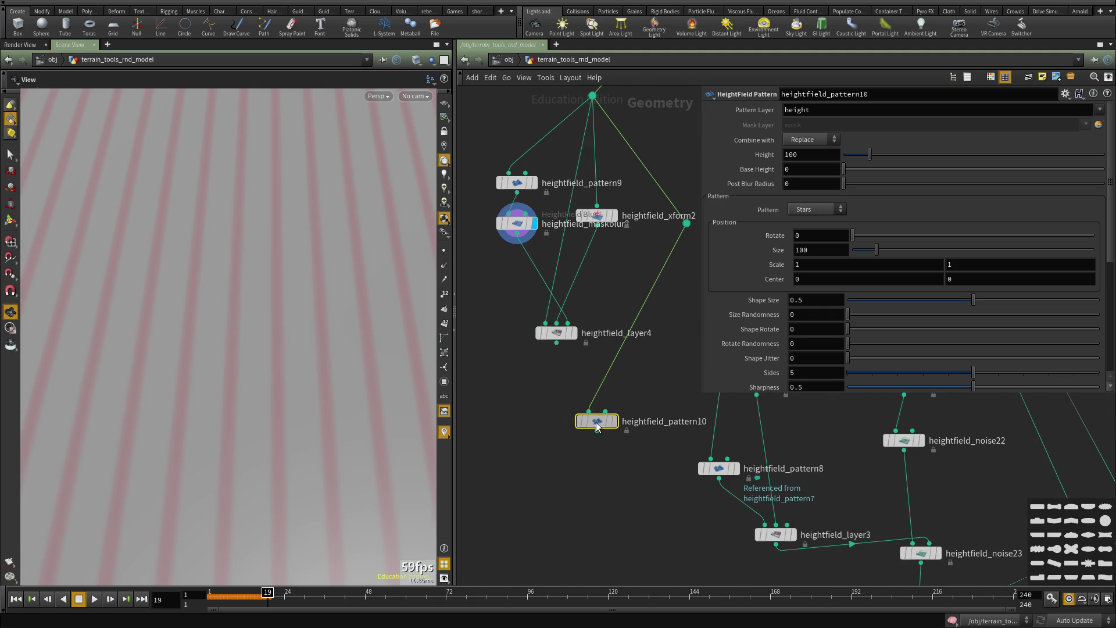
drag(598, 426, 576, 464)
- Move heightfield_pattern9 and heightfield_maskblur2 together to the right of heightfield_xform2, and shift heightfield_layer4 to the left
middle_drag(597, 249, 649, 285)
drag(515, 188, 490, 260)
scroll(654, 259, down, 1)
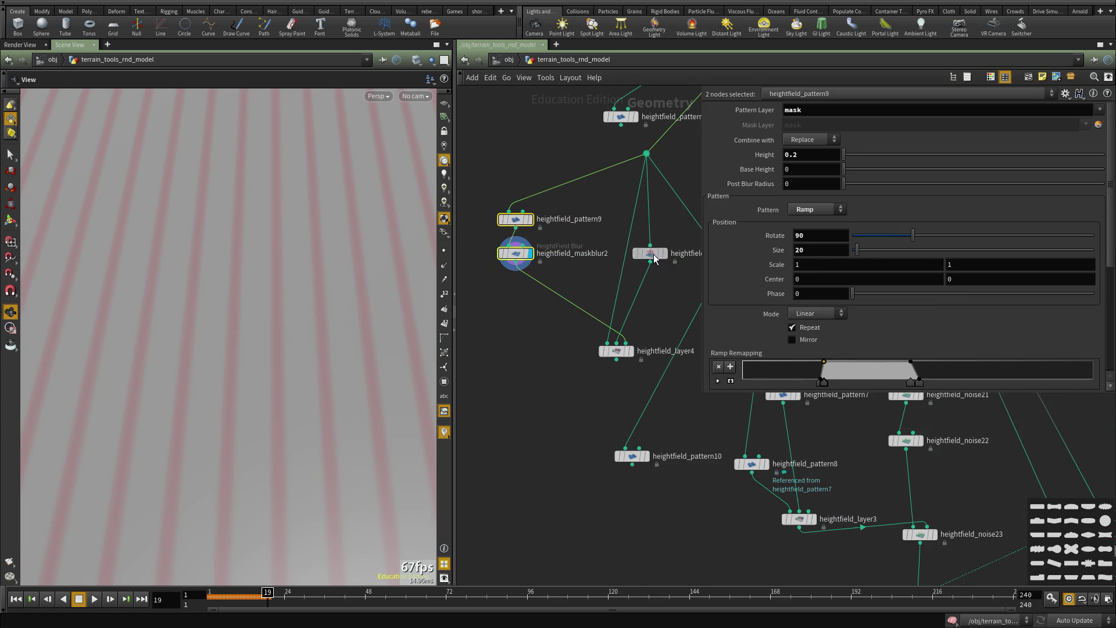
drag(477, 157, 545, 296)
drag(515, 253, 675, 278)
drag(606, 339, 544, 313)
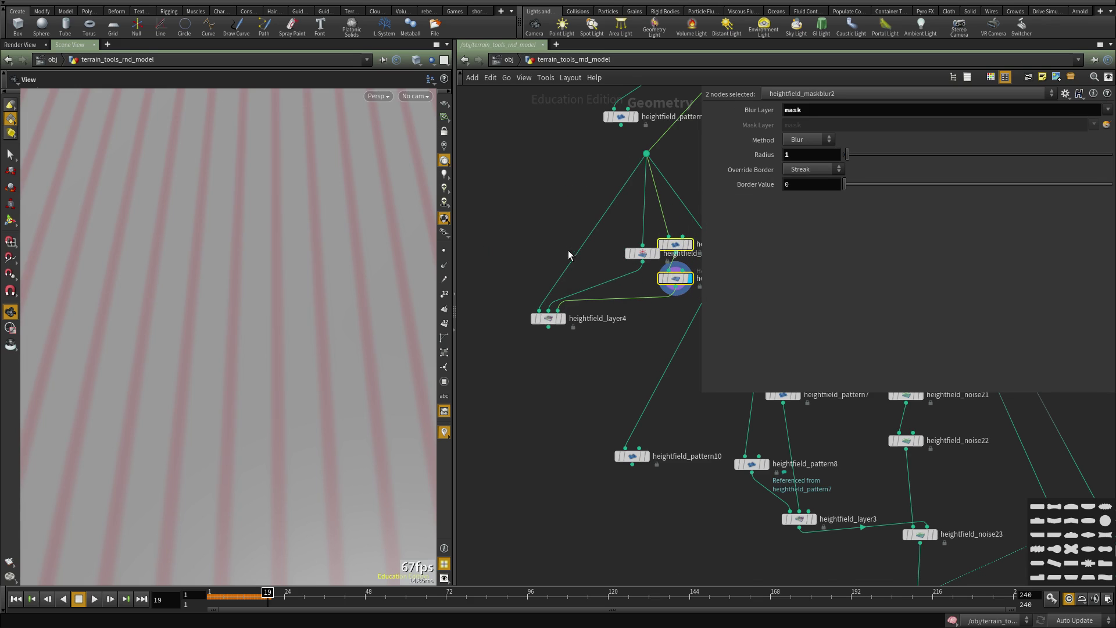
- Add a dot to route heightfield_layer4's base wire, and reposition heightfield_xform2 and heightfield_layer4 to untangle the branch
drag(585, 241, 533, 154)
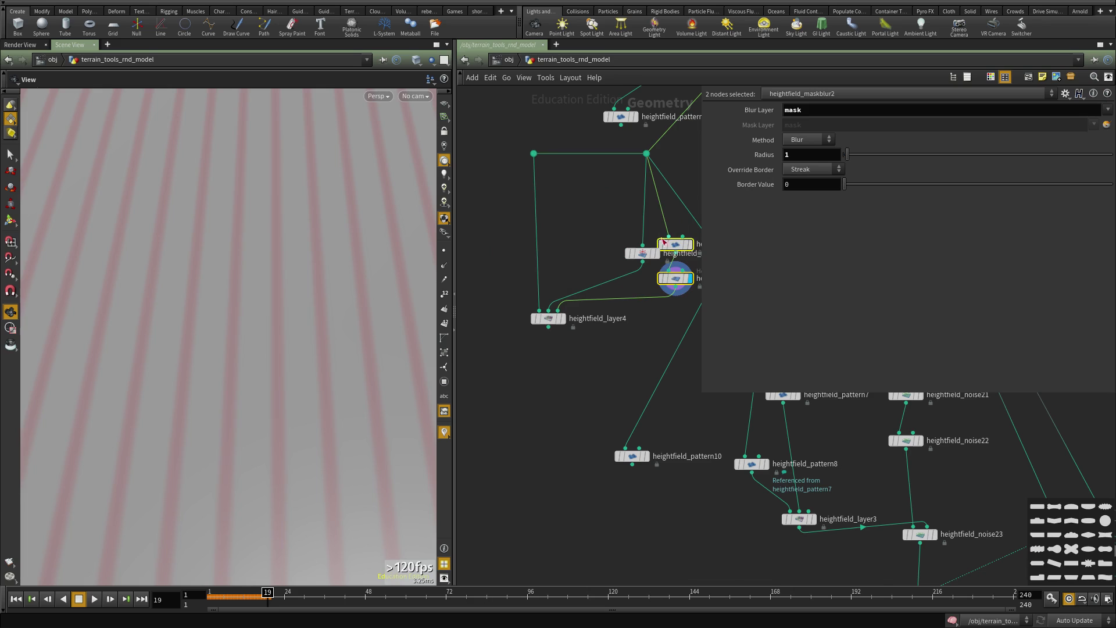
drag(639, 254, 545, 220)
scroll(633, 268, down, 3)
scroll(604, 268, up, 2)
drag(575, 310, 561, 325)
middle_drag(605, 302, 491, 327)
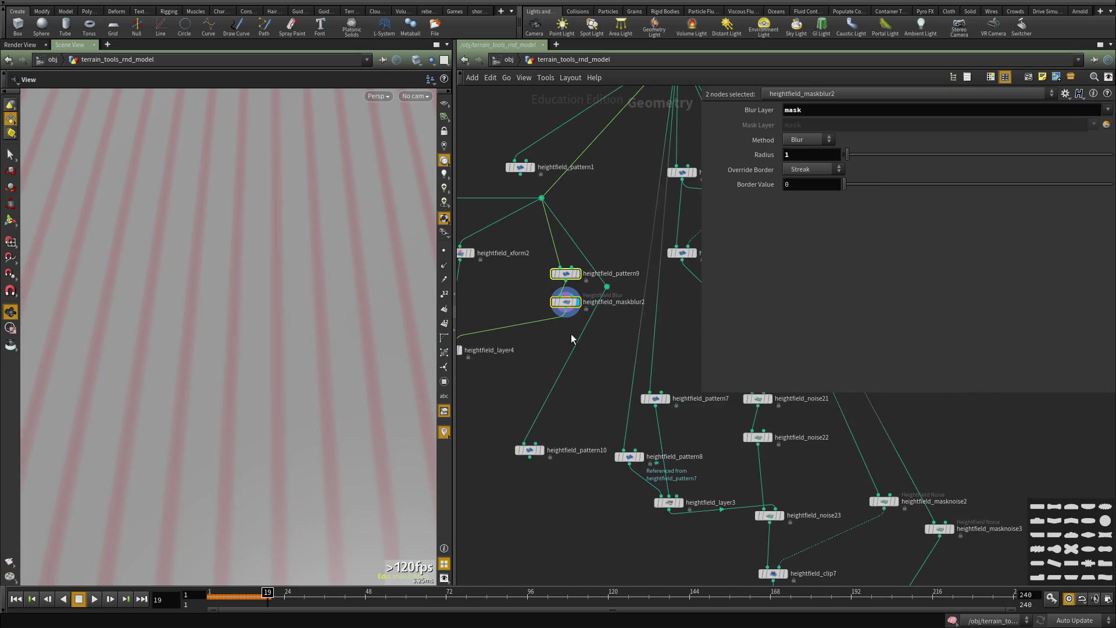
- Reposition the routing dot and heightfield_pattern10 to clear the branch, then display and select heightfield_pattern10
scroll(622, 292, down, 1)
drag(607, 289, 623, 269)
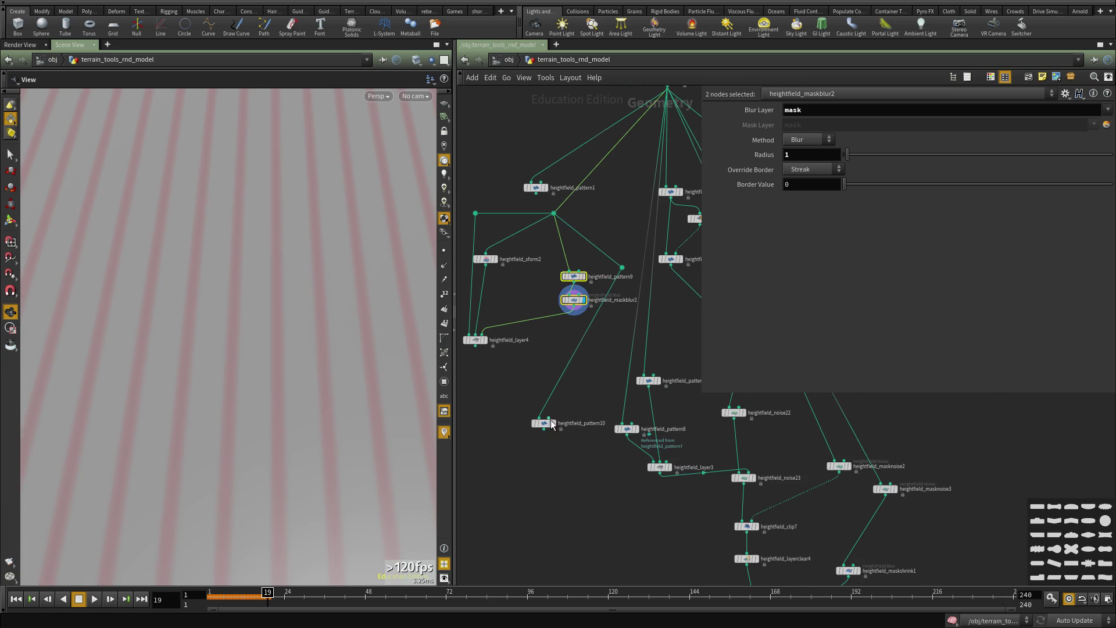
drag(538, 424, 492, 454)
scroll(494, 454, up, 3)
click(509, 463)
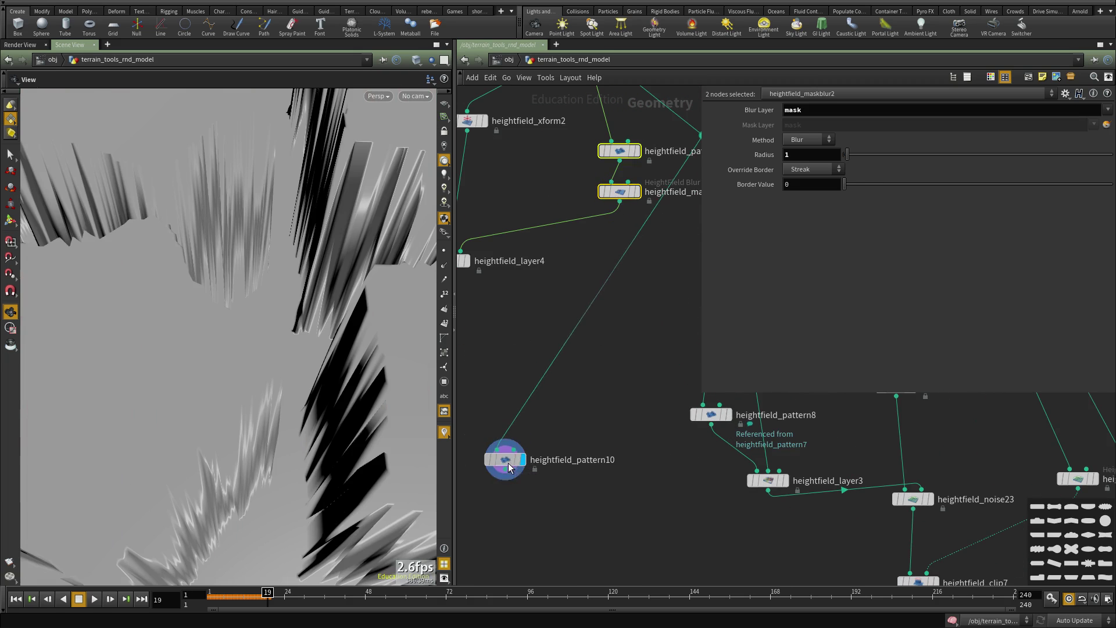
scroll(587, 373, down, 3)
drag(615, 355, 519, 474)
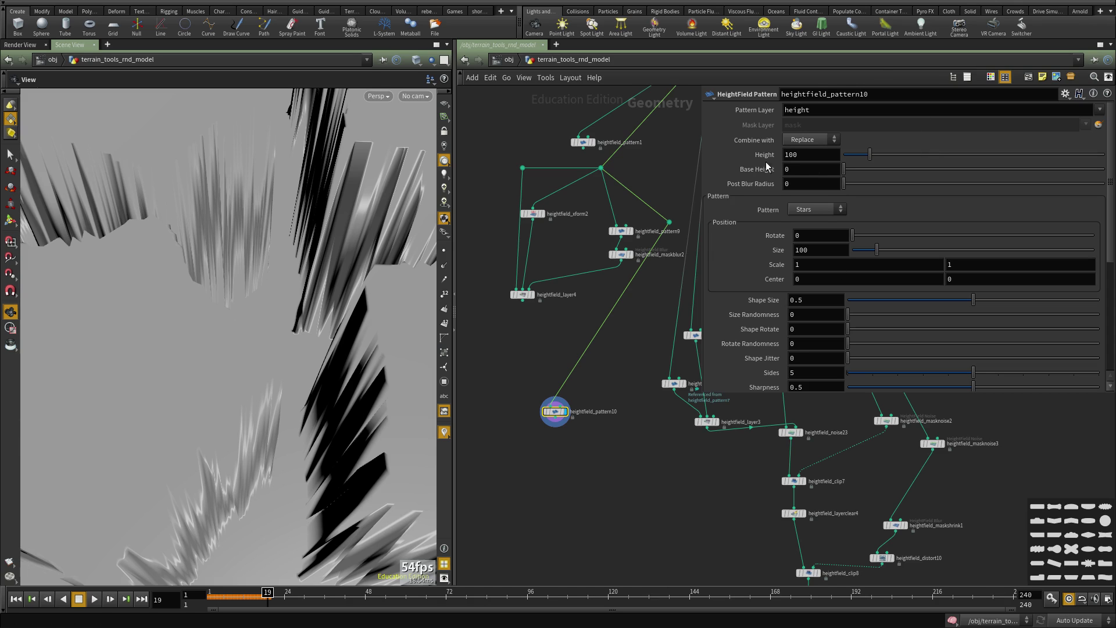
- Set heightfield_pattern10's pattern to Ramp and shape its remapping ramp into a single narrow trapezoidal peak with zero on both sides
click(807, 210)
click(807, 215)
scroll(552, 455, up, 2)
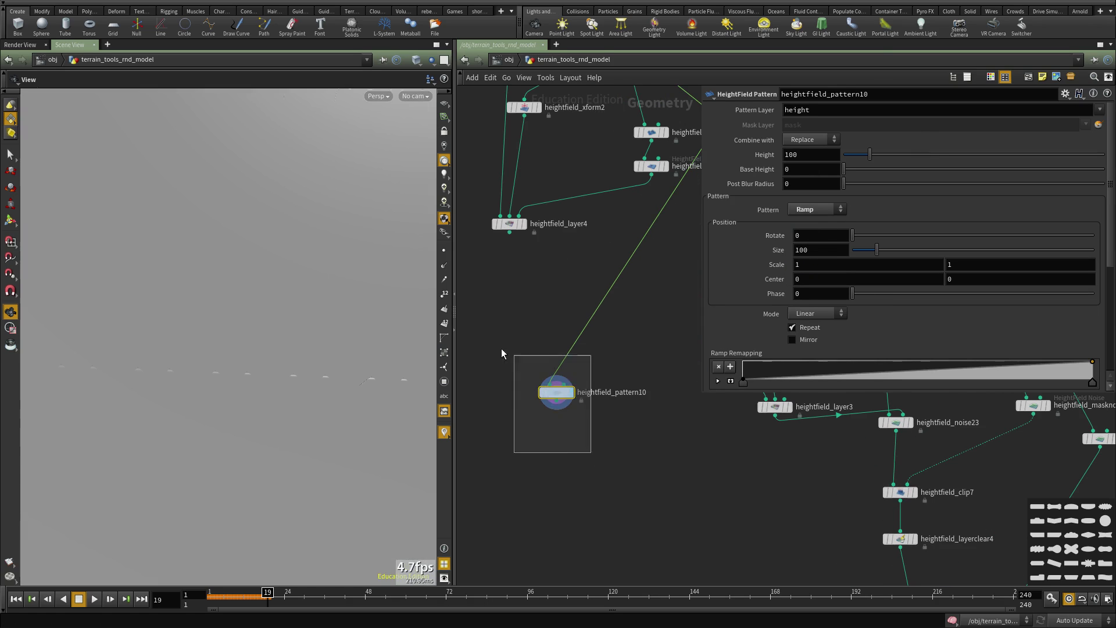
drag(743, 382, 897, 378)
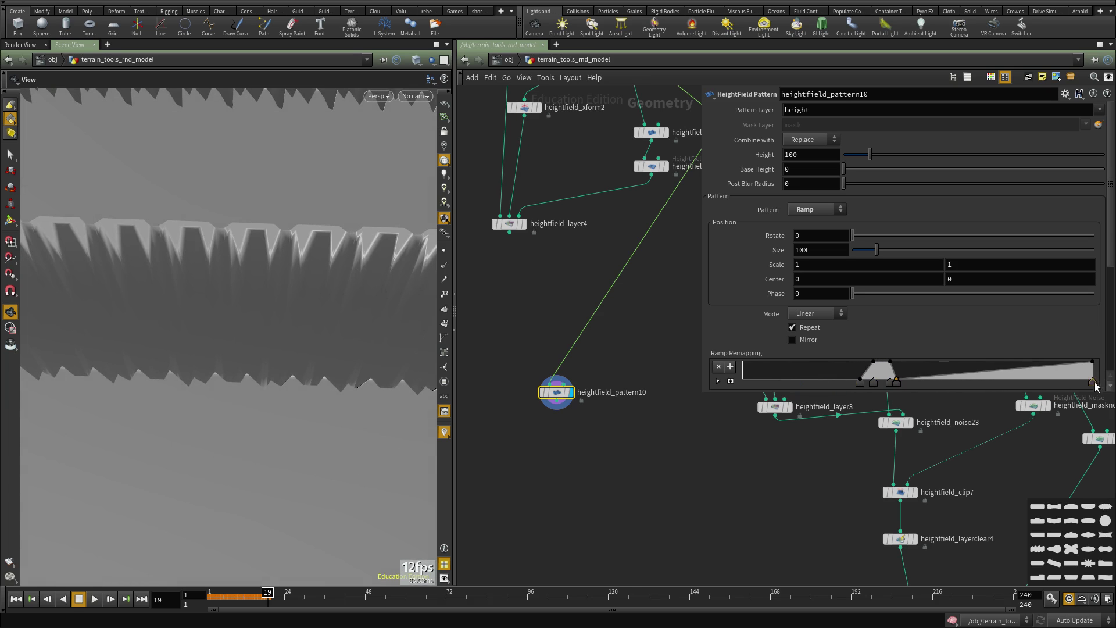
drag(1092, 383, 926, 393)
- Set heightfield_pattern10's size to 31 and height to 1, and inspect the stripes up close
drag(869, 250, 859, 256)
right_drag(64, 302, 320, 390)
drag(250, 375, 291, 354)
scroll(640, 279, up, 3)
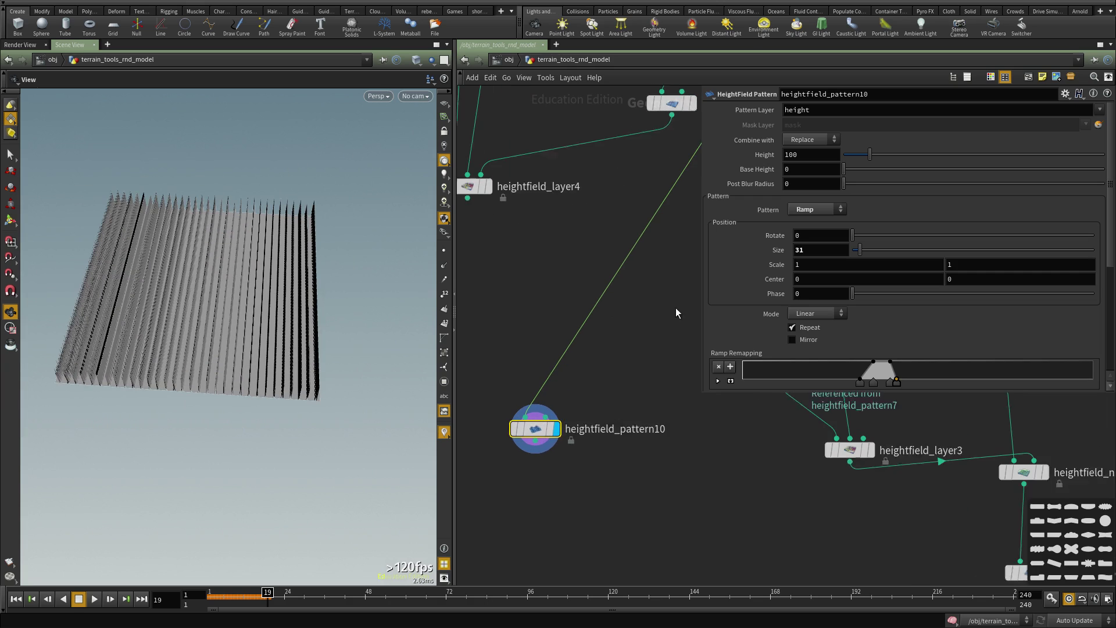
double_click(789, 154)
text(1)
key(Return)
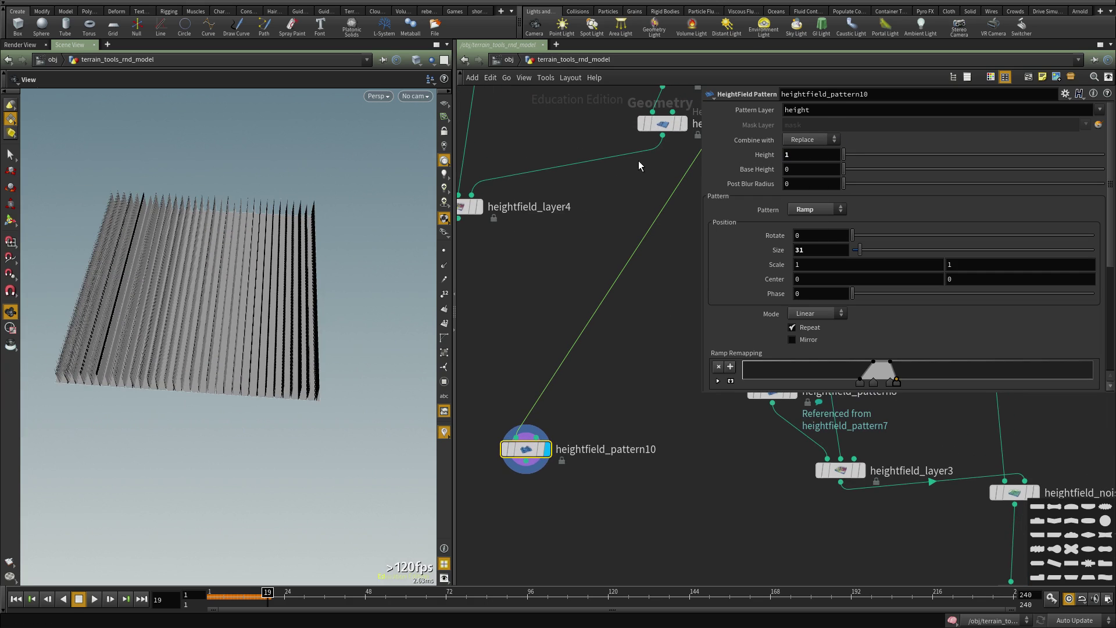
right_drag(220, 321, 408, 338)
drag(235, 361, 246, 349)
right_drag(246, 349, 442, 369)
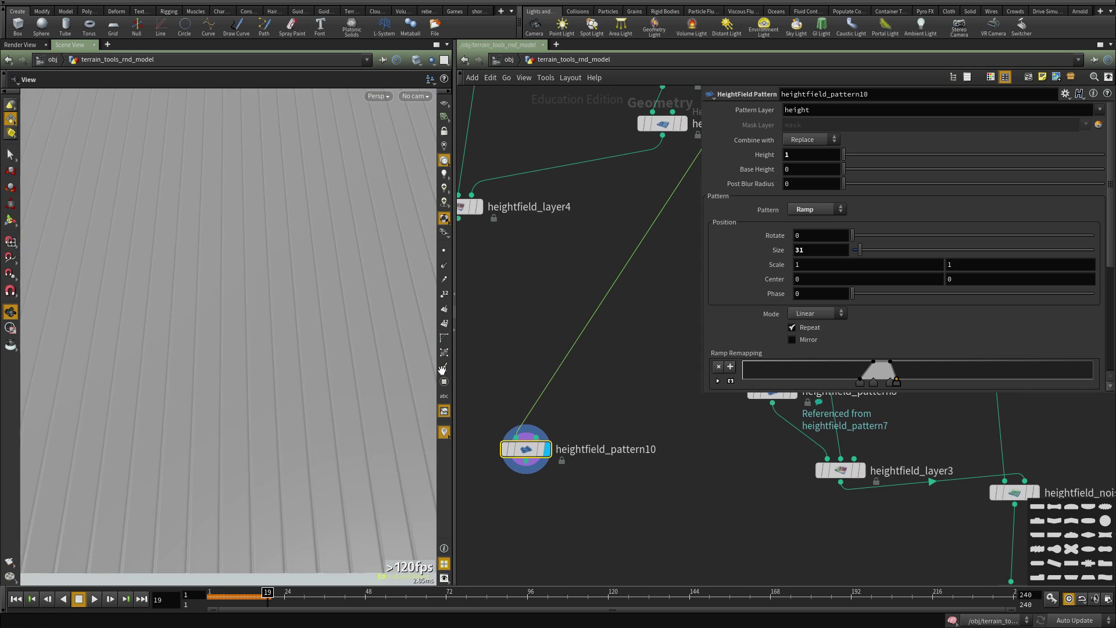
- Set the rotation of heightfield_pattern10's ramp pattern to 45
text(45)
key(Return)
drag(217, 356, 225, 366)
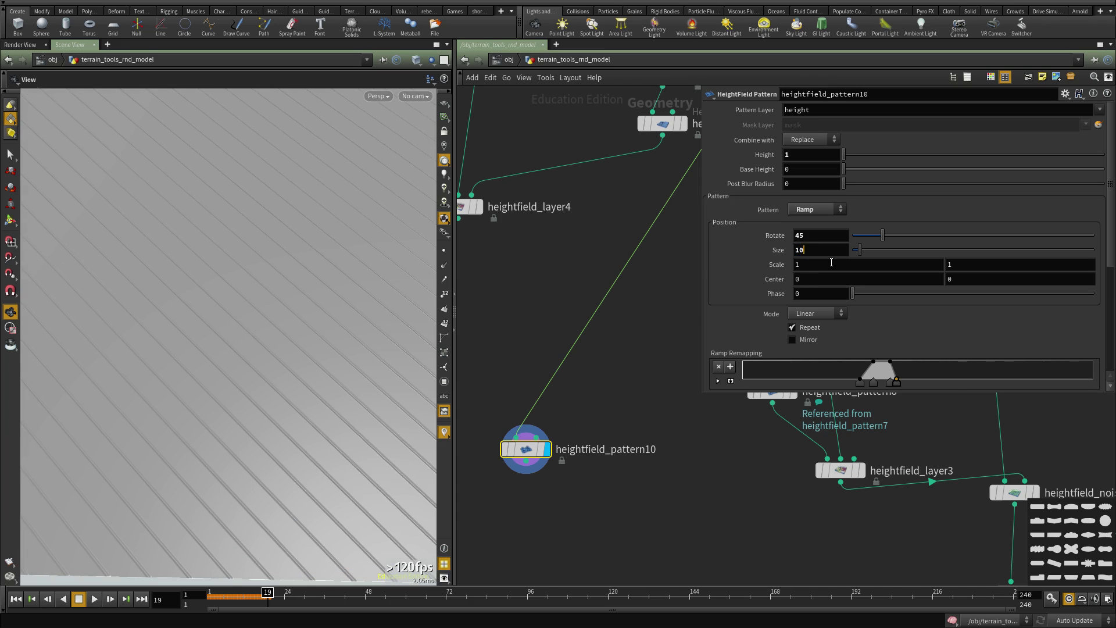
- Try sizes of 100, 20, 10 and 5 for heightfield_pattern10's ramp stripes
text(0)
key(Return)
text(2)
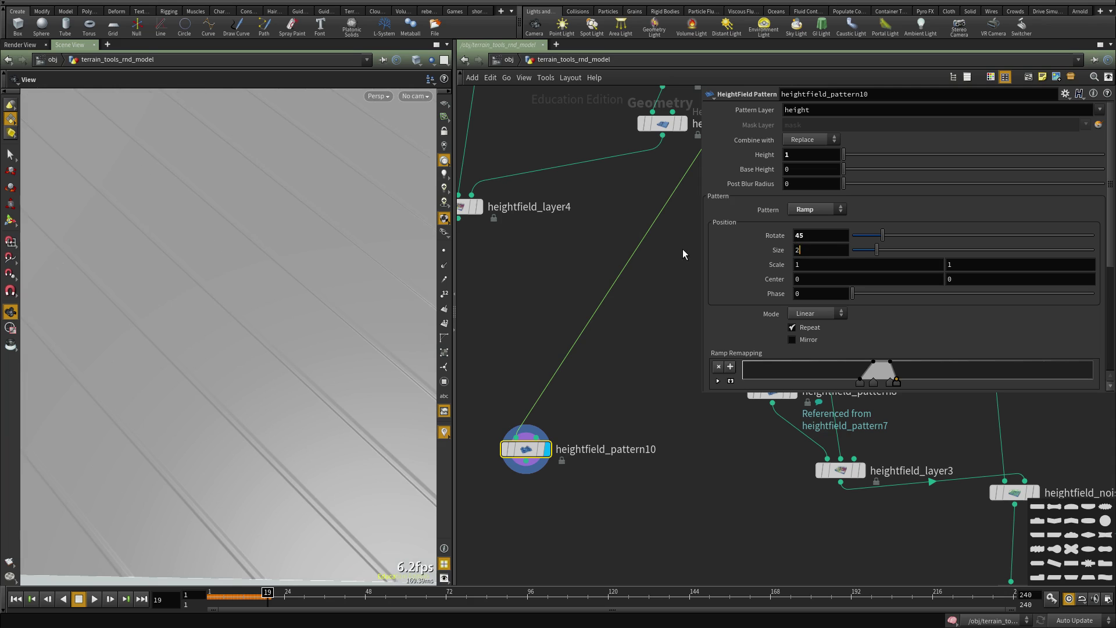
text(0)
key(Return)
text(10)
key(Return)
click(806, 254)
key(BackSpace)
key(BackSpace)
text(5)
key(Return)
drag(349, 349, 254, 319)
right_drag(254, 319, 262, 433)
- Set the size of heightfield_pattern10's ramp stripes to 8
click(839, 250)
key(BackSpace)
text(10)
key(BackSpace)
key(BackSpace)
text(8)
key(Return)
drag(137, 351, 238, 384)
scroll(594, 431, down, 3)
scroll(594, 430, up, 3)
- Move heightfield_pattern10 up and place a new HeightField Layer node below it
drag(527, 456, 577, 397)
middle_drag(540, 505, 580, 461)
key(Tab)
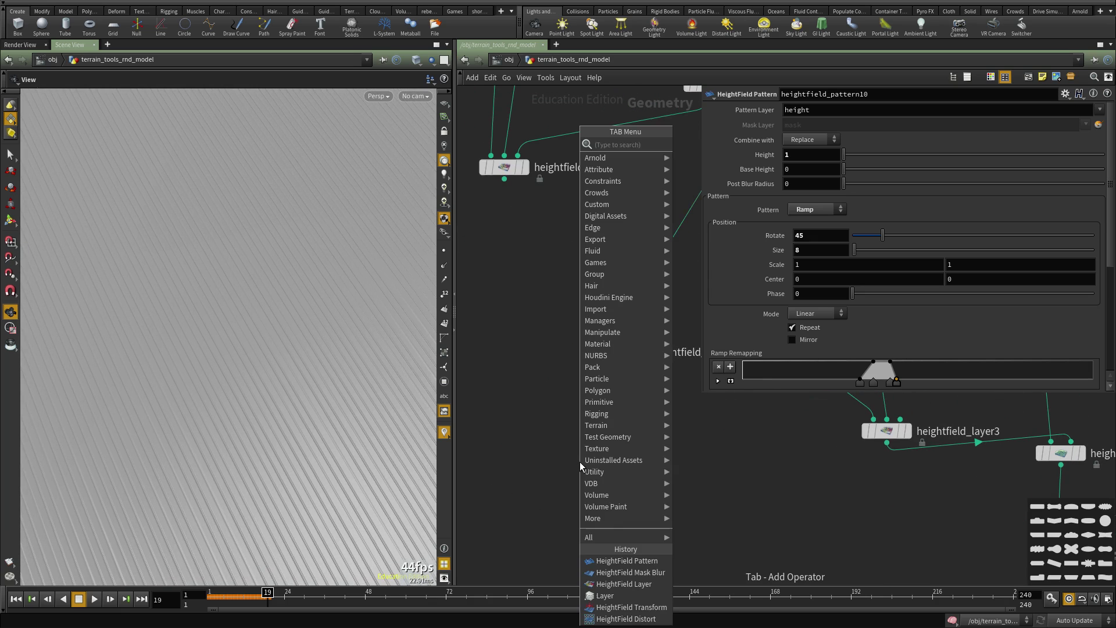
key(Escape)
click(580, 461)
key(ctrl+z)
key(Tab)
text(layer)
key(Down)
key(Down)
key(Down)
key(Down)
key(Down)
key(Down)
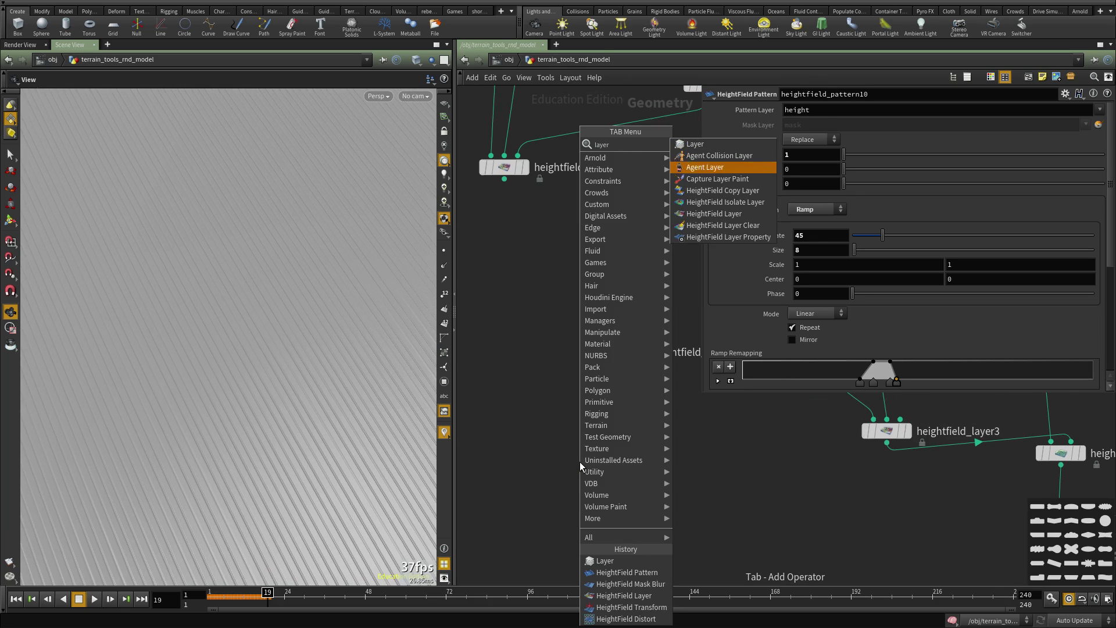
key(Return)
click(580, 462)
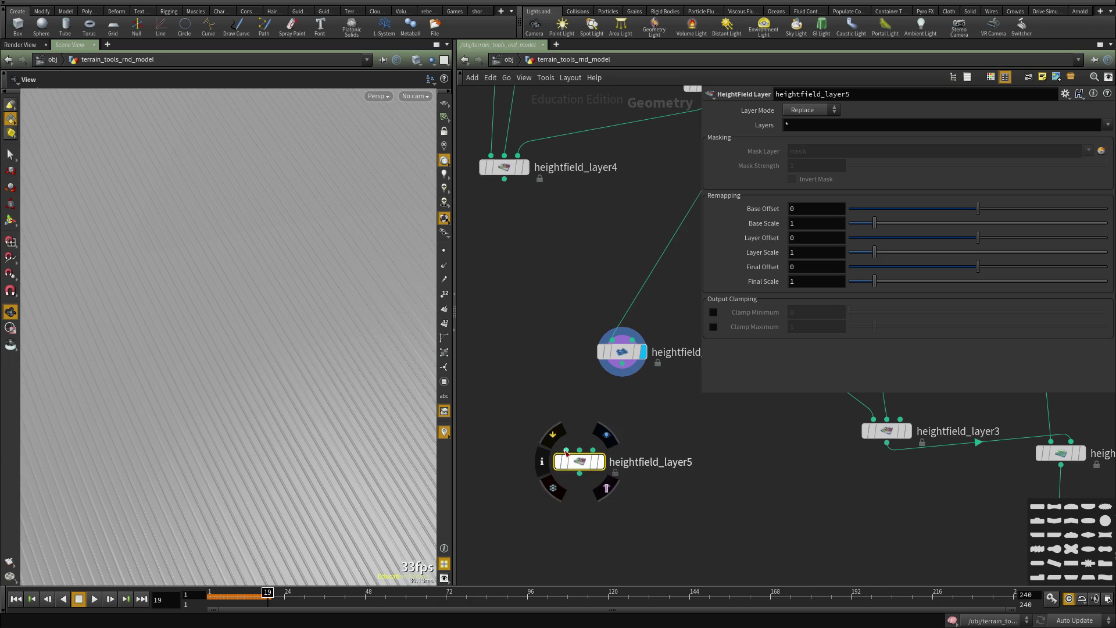
- Feed heightfield_layer4's output into heightfield_pattern10, move heightfield_pattern10 beneath it, and compare the two nodes' results
click(612, 339)
click(504, 179)
drag(622, 351, 524, 361)
click(507, 166)
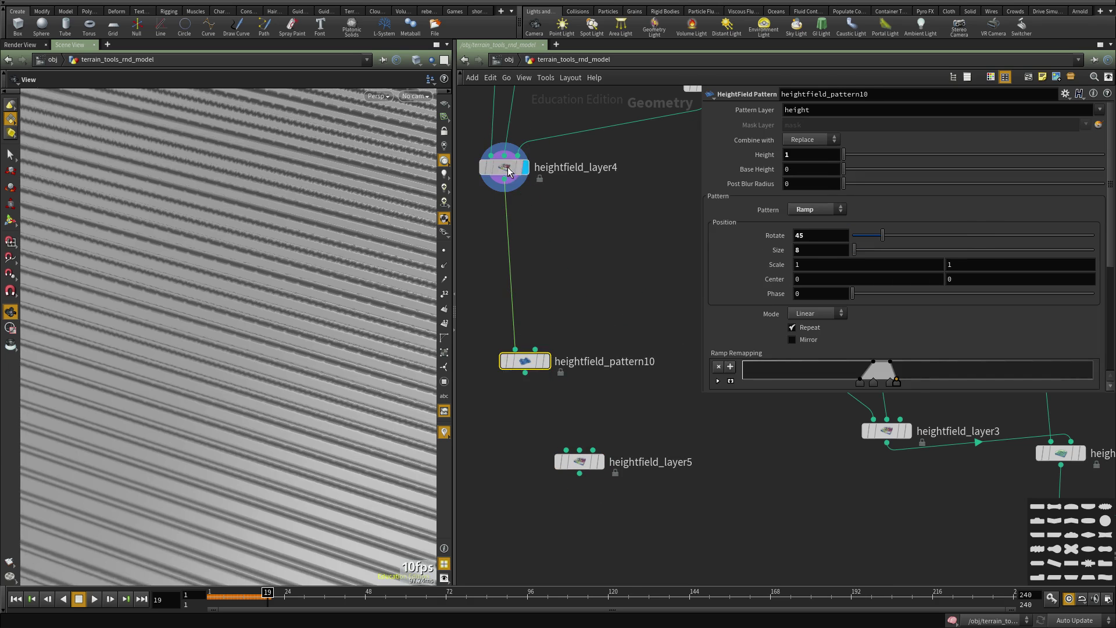
click(524, 366)
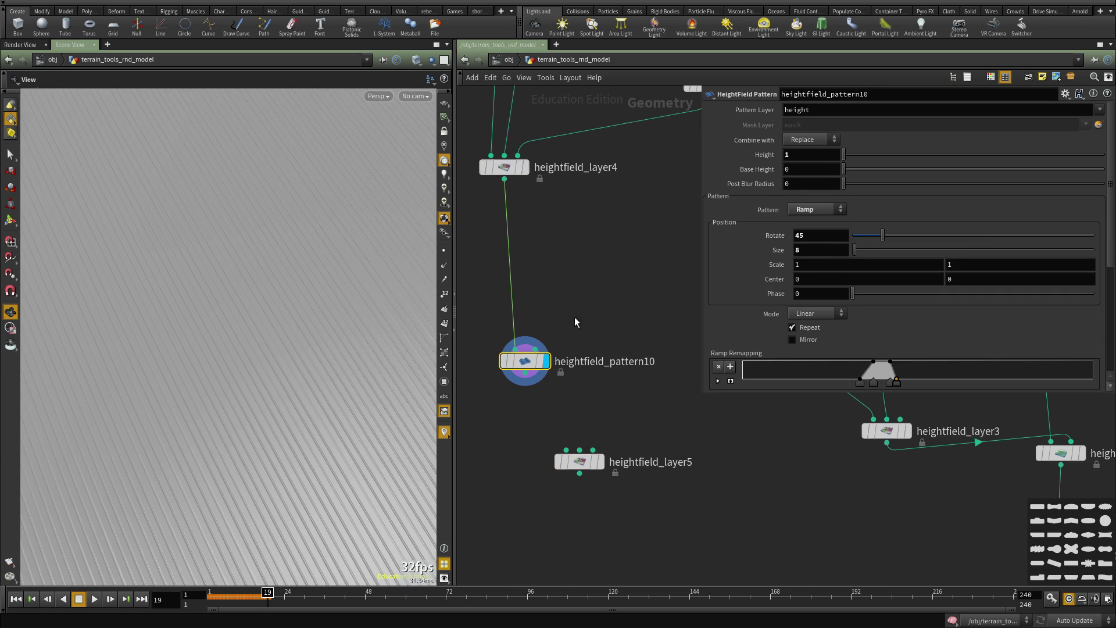
- Set heightfield_pattern10 to combine with the incoming height using Add, and inspect the layered stripes
click(802, 141)
click(800, 161)
mouse_move(331, 360)
right_down()
mouse_move(239, 394)
mouse_move(348, 369)
right_up()
drag(349, 369, 368, 371)
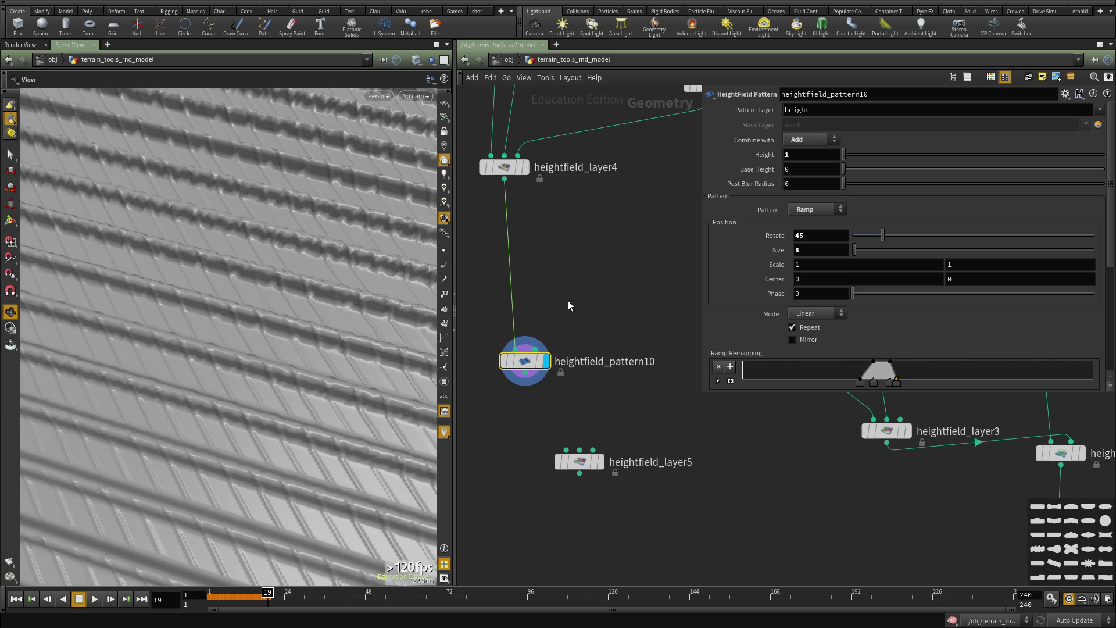
- Connect heightfield_maskblur2 to heightfield_pattern10's mask input, and check the mask against the masked pattern
middle_drag(562, 305, 561, 406)
scroll(560, 405, down, 2)
click(538, 443)
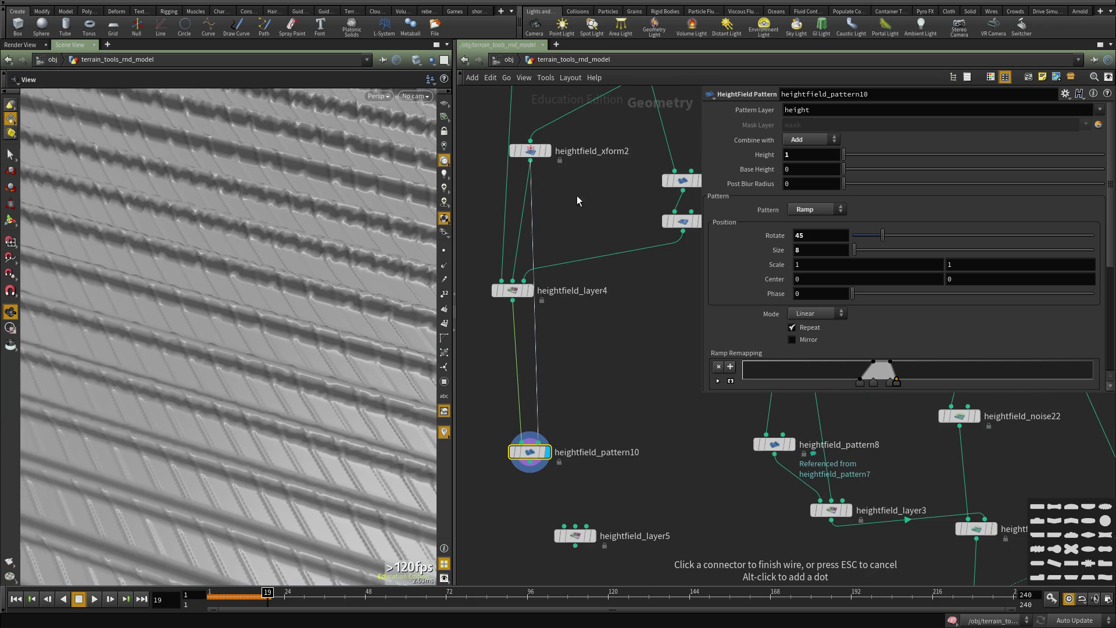
scroll(581, 175, down, 2)
scroll(590, 162, up, 2)
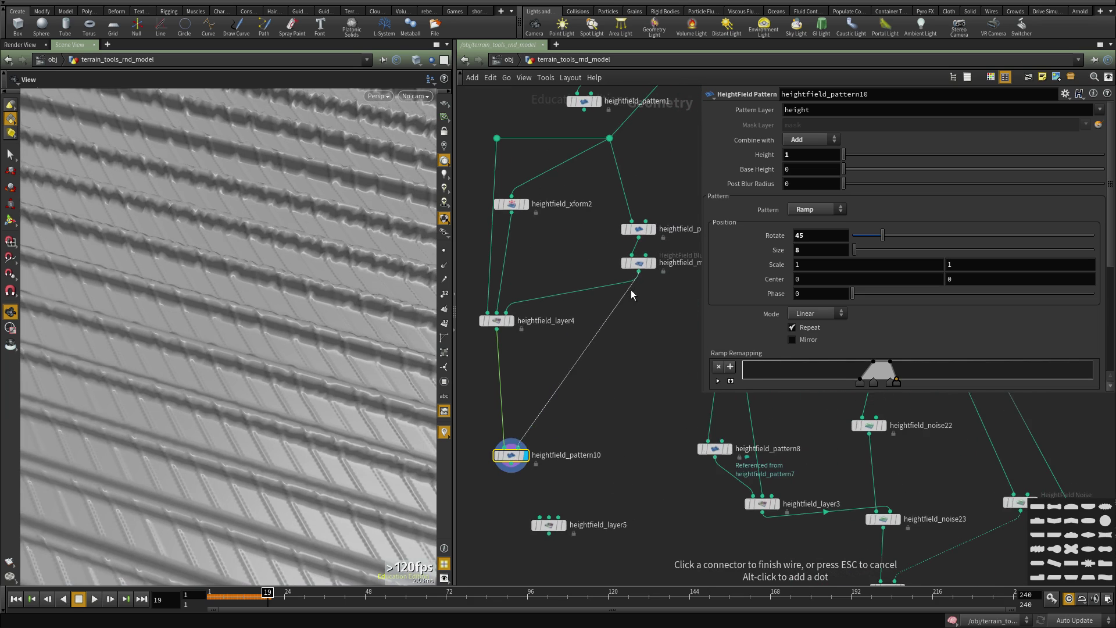
click(637, 280)
middle_drag(616, 354, 625, 301)
scroll(625, 217, up, 2)
click(657, 205)
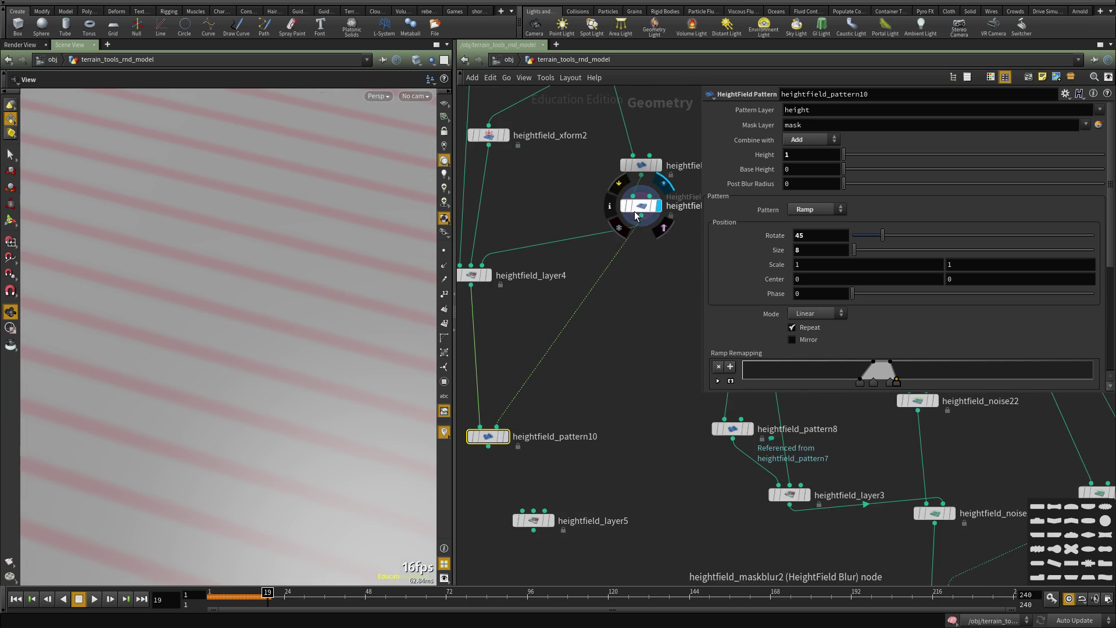
middle_drag(580, 436, 596, 398)
click(523, 399)
drag(239, 365, 165, 345)
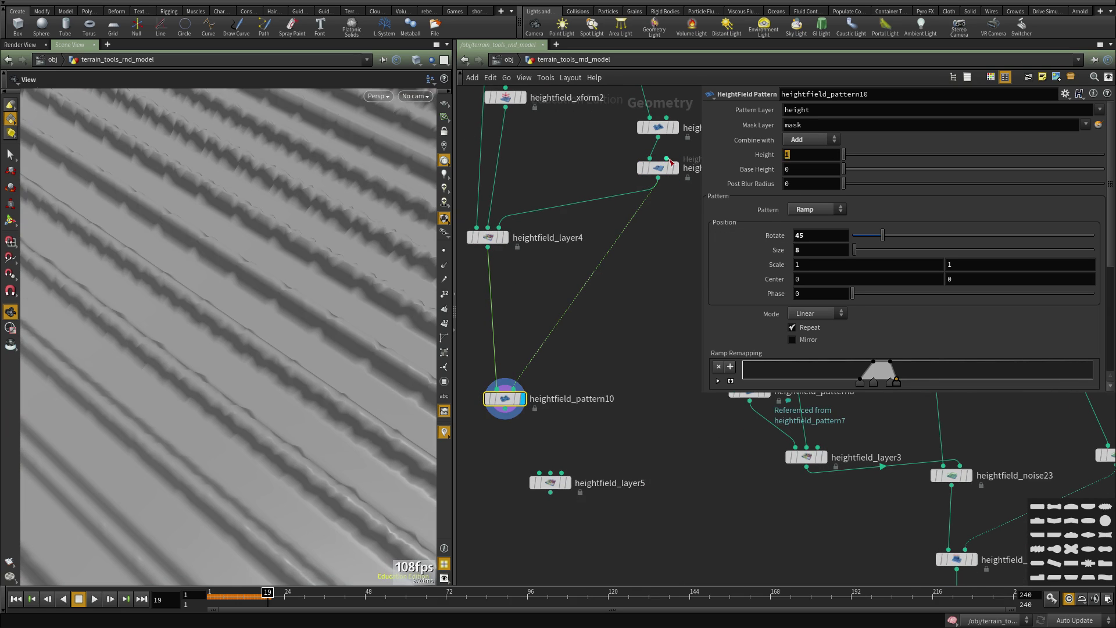
- Set heightfield_pattern10's height to 10
text(10)
key(Return)
drag(150, 319, 218, 343)
- Set the source heightfield6's grid spacing to 0.5 and inspect the finer detail
scroll(619, 364, down, 5)
middle_drag(618, 365, 535, 450)
scroll(601, 259, up, 5)
click(593, 268)
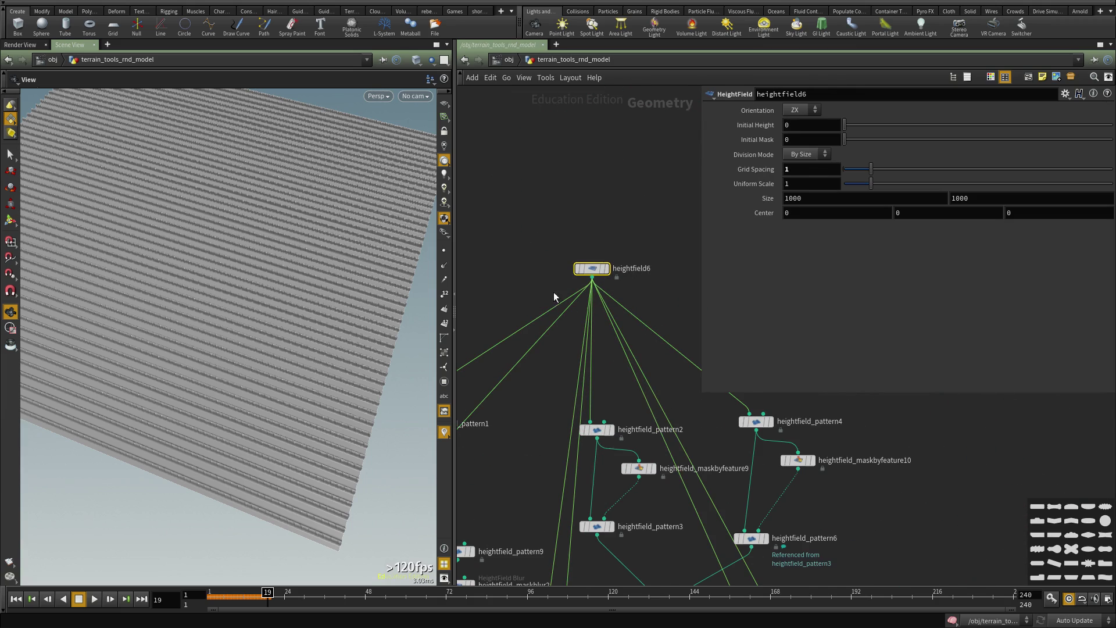
text(.5)
key(Return)
scroll(342, 362, up, 5)
drag(341, 362, 312, 358)
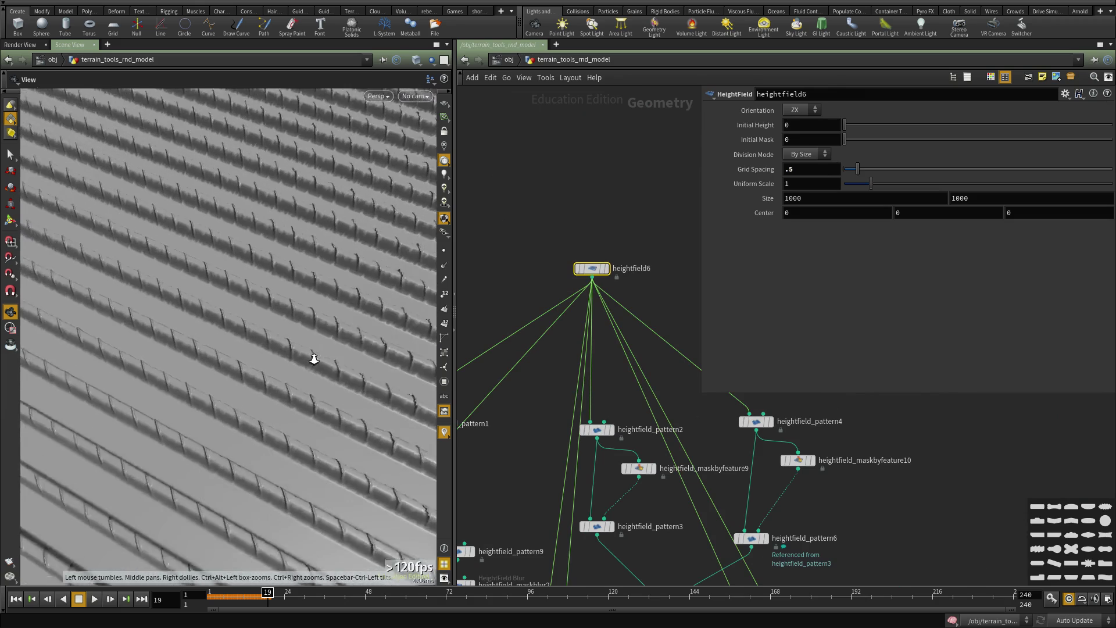
scroll(311, 358, up, 4)
- Widen the peak of heightfield_pattern10's remapping ramp by shifting its rising base and top points toward the ramp's start
scroll(523, 442, down, 5)
middle_drag(523, 441, 607, 257)
middle_drag(568, 428, 578, 404)
scroll(543, 417, up, 3)
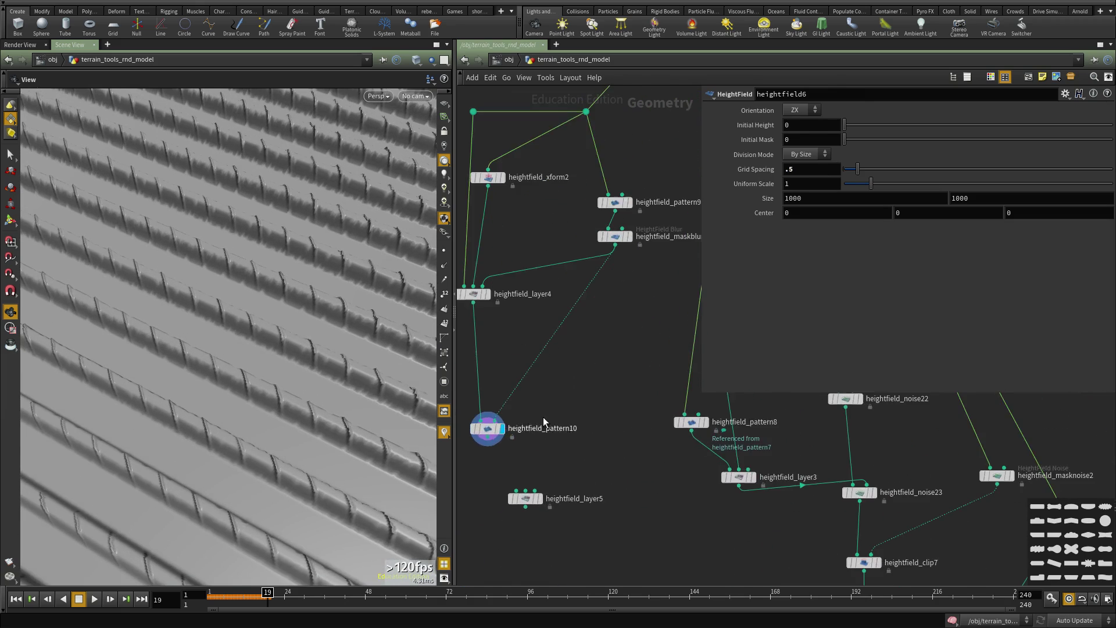
click(490, 429)
scroll(551, 449, up, 2)
middle_drag(550, 448, 596, 415)
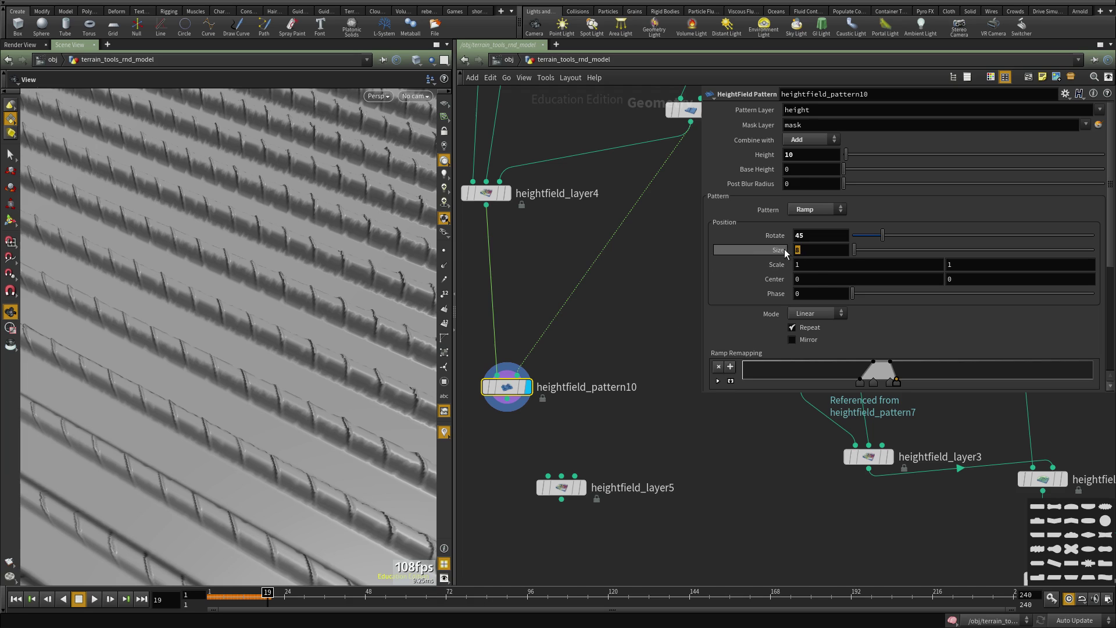
drag(843, 387, 822, 388)
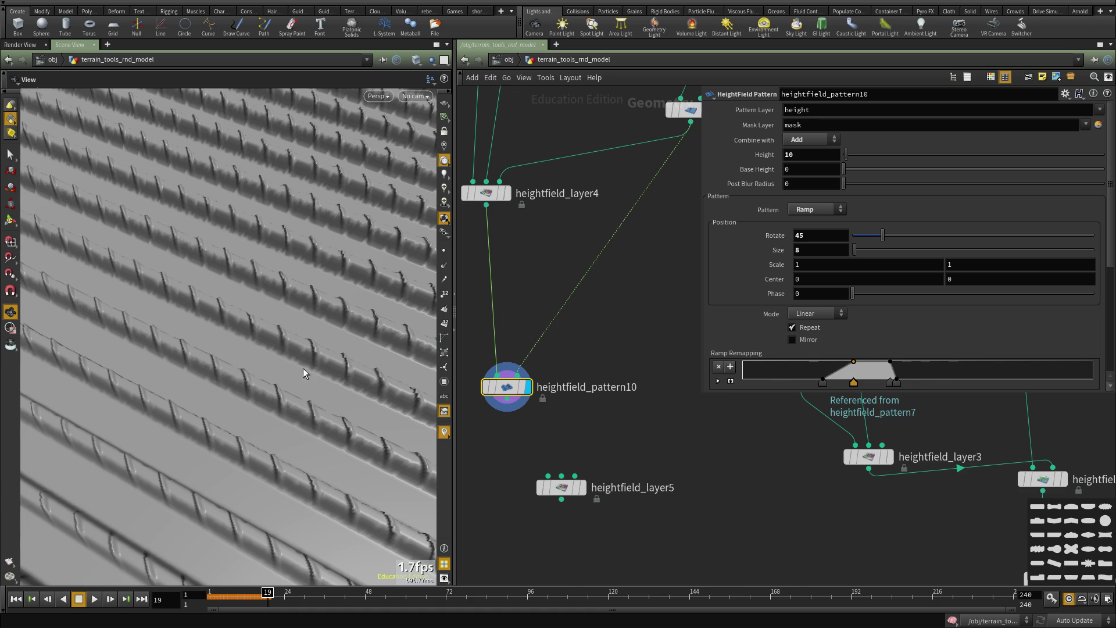
middle_drag(300, 365, 271, 332)
scroll(290, 346, up, 5)
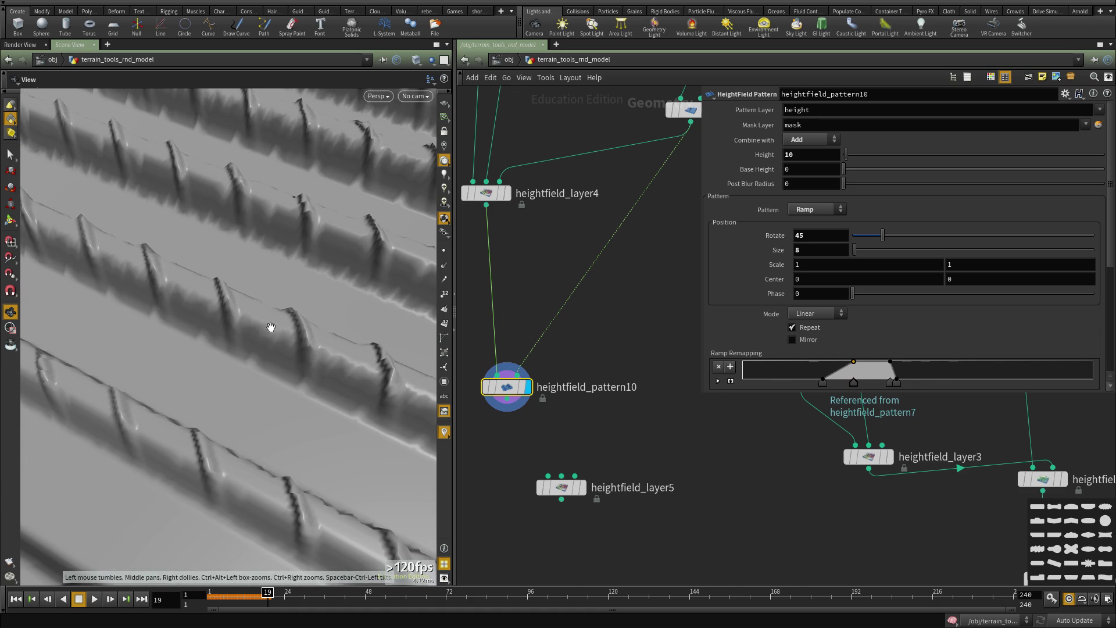
- Stretch the ramp's rising slope almost to its start and steepen the drop after the peak
drag(823, 387, 759, 386)
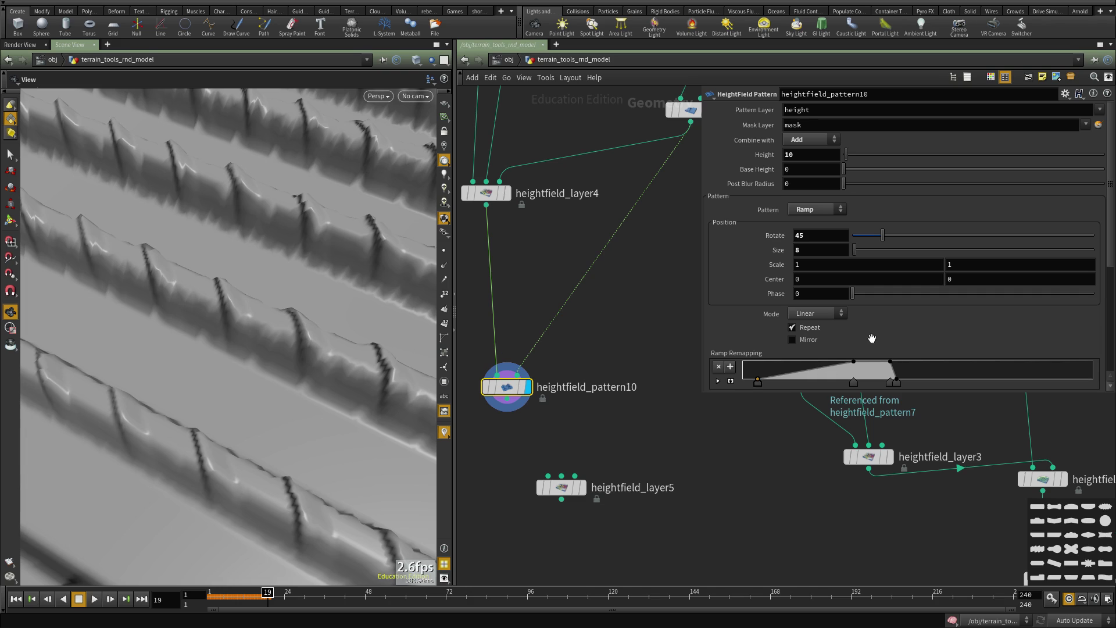
click(903, 384)
right_drag(281, 356, 250, 401)
drag(250, 401, 373, 407)
scroll(632, 372, down, 3)
scroll(620, 420, up, 3)
- Reposition heightfield_pattern10 and remove the unused heightfield_layer5 node
mouse_move(577, 416)
middle_down()
mouse_move(528, 452)
mouse_move(576, 411)
middle_up()
scroll(576, 428, up, 1)
drag(573, 435, 532, 334)
drag(630, 366, 540, 471)
key(ctrl+x)
- Duplicate heightfield_pattern10 below itself and feed the original's output into the copy's terrain input
click(515, 314)
key(ctrl+c)
key(ctrl+v)
right_drag(207, 364, 129, 360)
drag(129, 360, 308, 342)
right_drag(308, 342, 432, 316)
drag(279, 359, 254, 364)
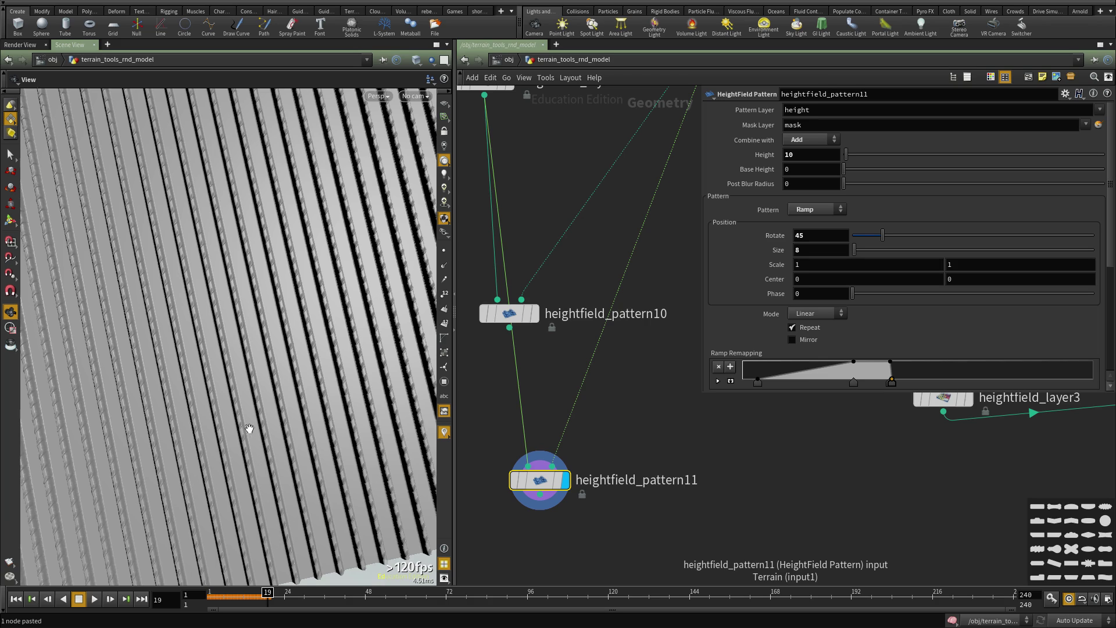
scroll(598, 445, down, 2)
scroll(598, 445, up, 2)
click(518, 305)
click(536, 443)
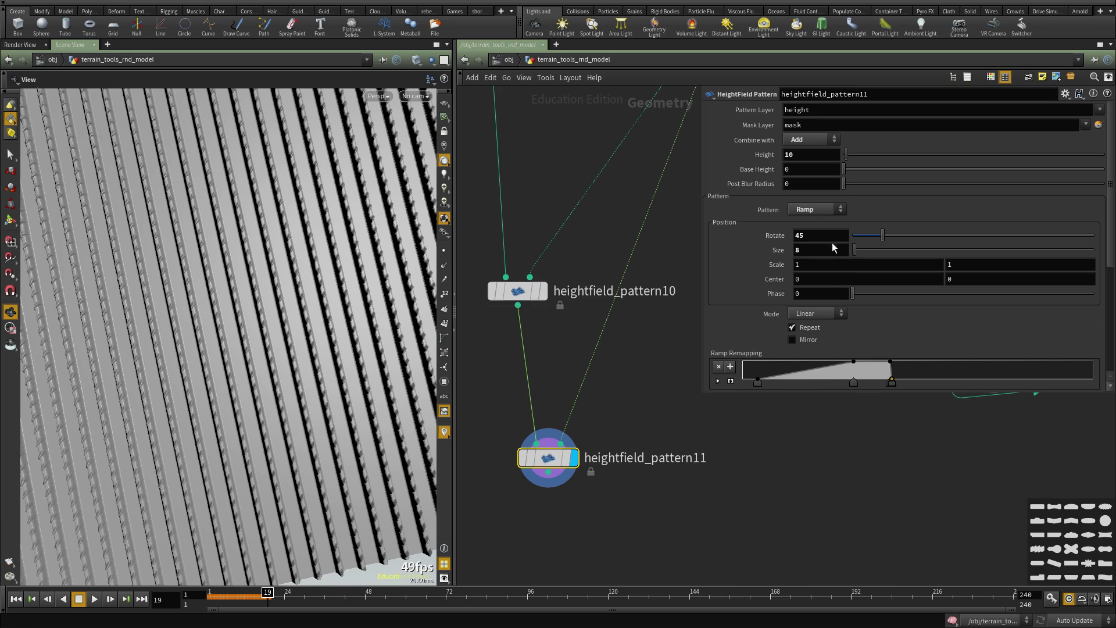
- Set heightfield_pattern11's rotation to 0 and disconnect its mask input
drag(815, 232, 646, 221)
text(0)
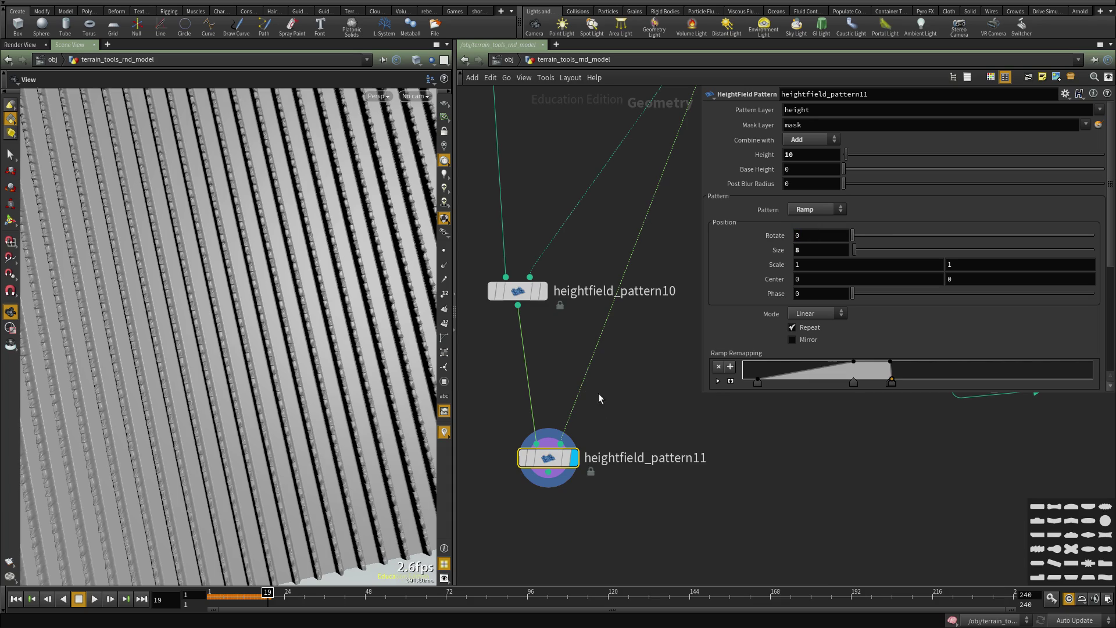
drag(560, 444, 625, 388)
middle_drag(625, 388, 625, 353)
drag(259, 423, 298, 384)
right_drag(299, 384, 313, 351)
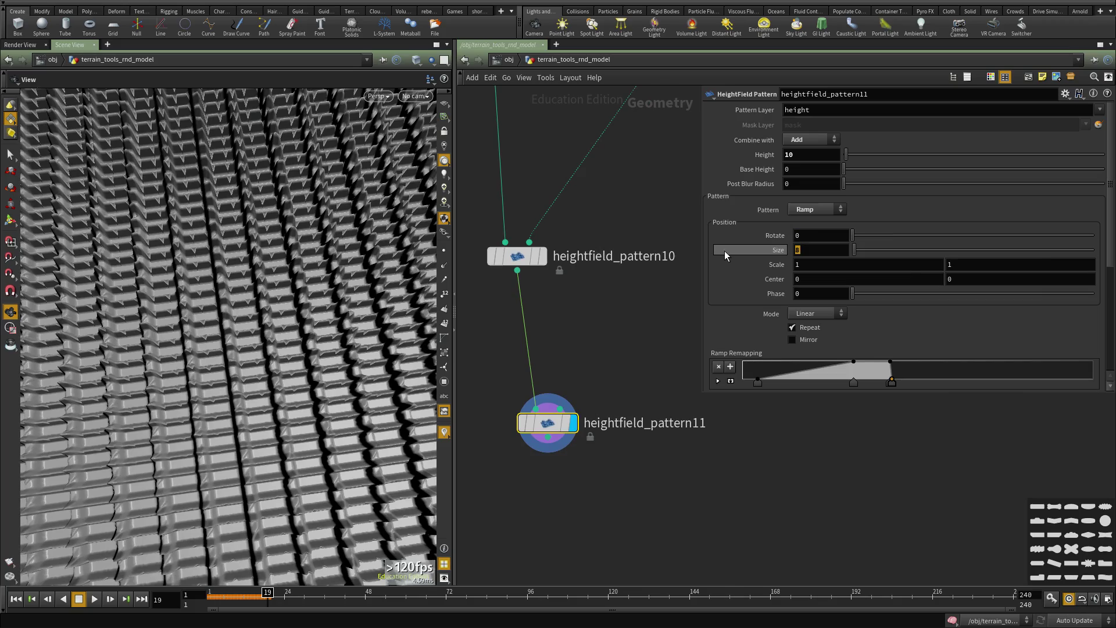
- Set heightfield_pattern11's size to 4 and height to 2
text(4)
key(Return)
right_drag(246, 391, 272, 356)
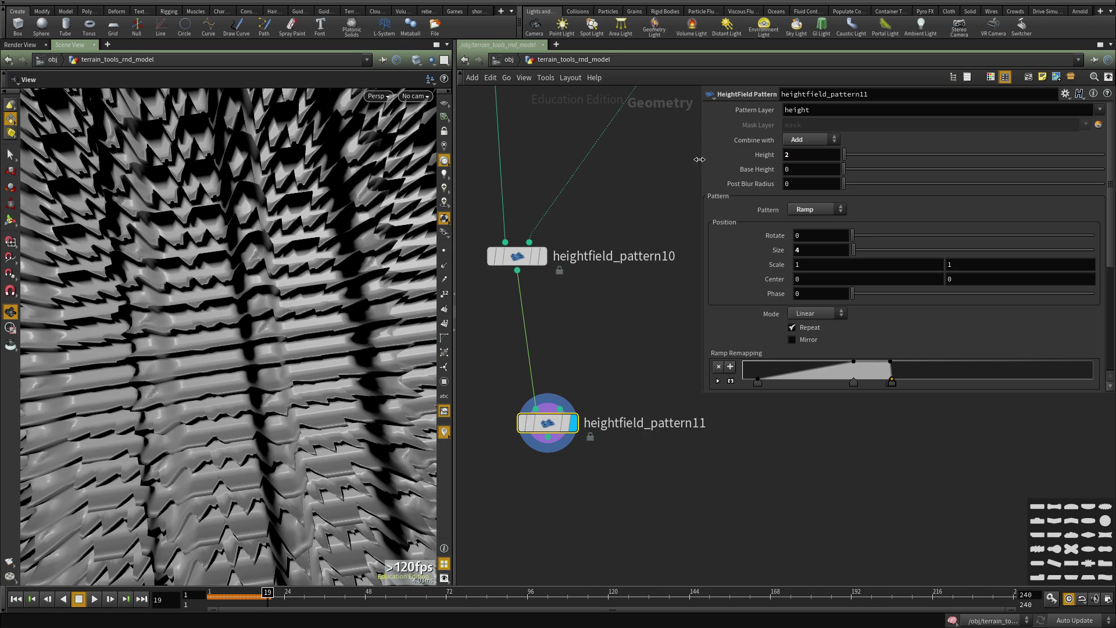
right_drag(163, 280, 122, 330)
- Display heightfield_maskblur2's mask and connect it to heightfield_pattern11's mask input
scroll(614, 316, down, 1)
scroll(613, 316, down, 1)
middle_drag(678, 181, 599, 324)
scroll(650, 183, up, 1)
click(637, 188)
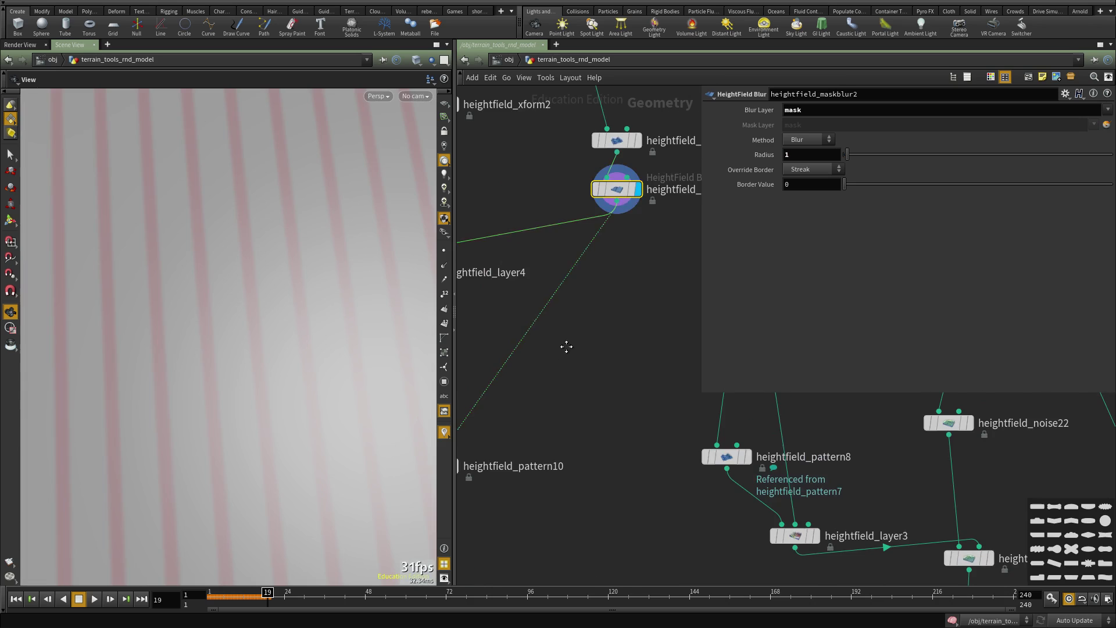
scroll(622, 217, down, 2)
middle_drag(611, 229, 624, 234)
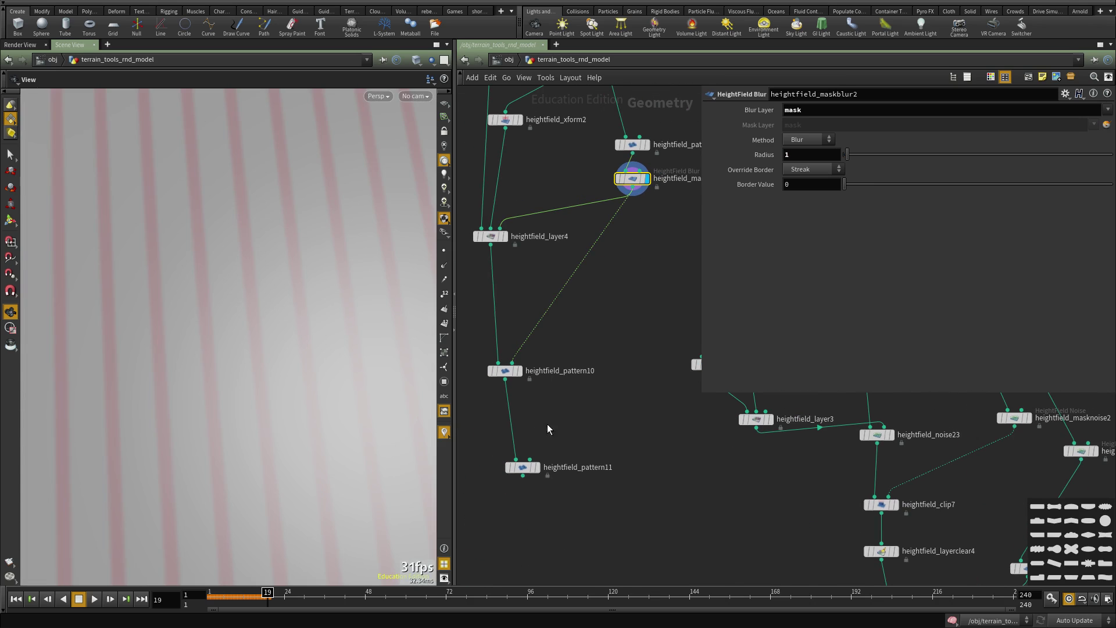
click(523, 458)
click(630, 195)
scroll(525, 473, up, 2)
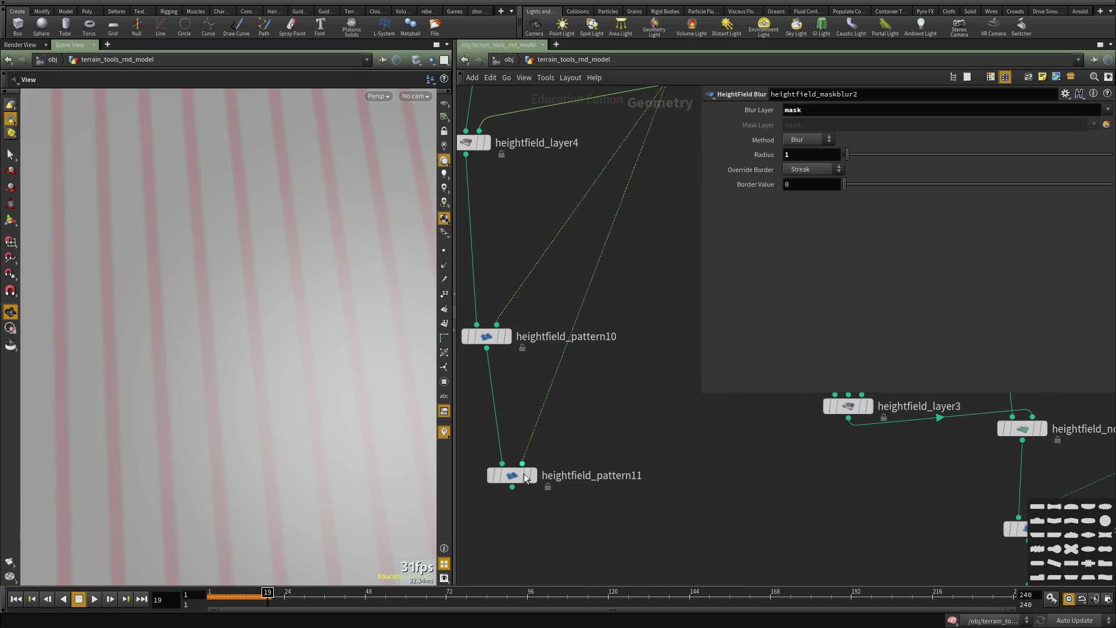
- Display heightfield_pattern11's result and look over its pattern and ramp parameters
click(530, 475)
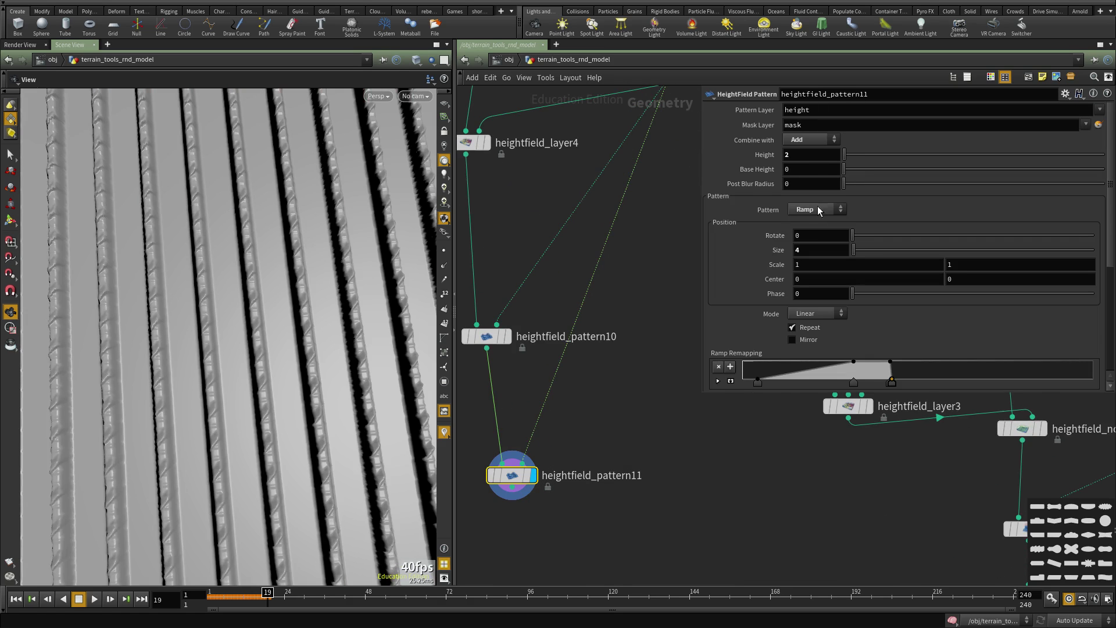
scroll(764, 274, down, 4)
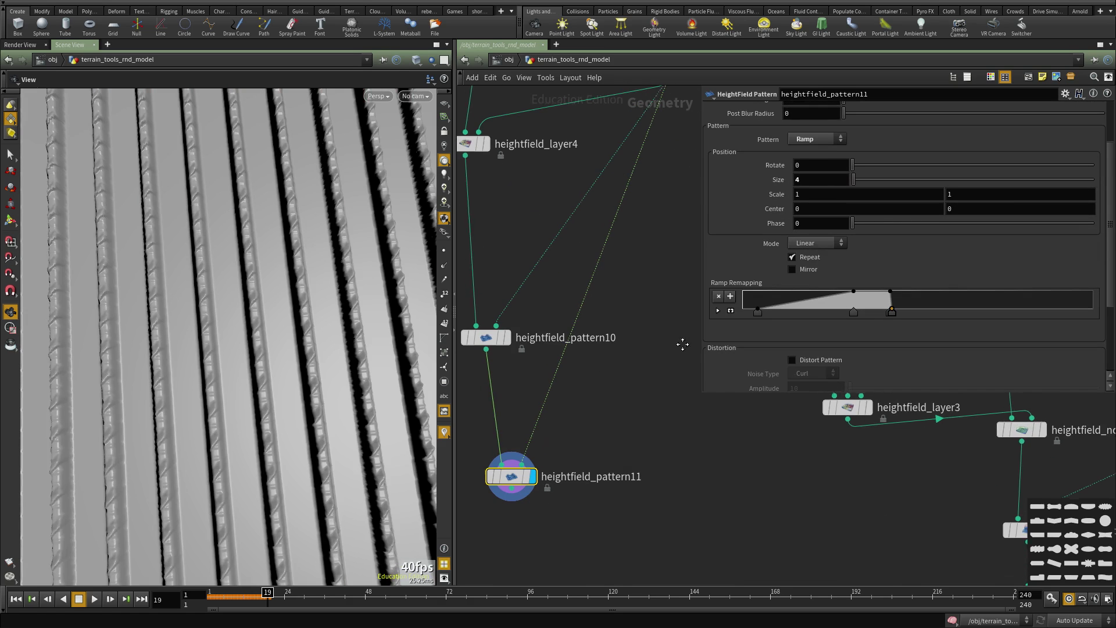
scroll(662, 344, down, 4)
scroll(679, 233, up, 5)
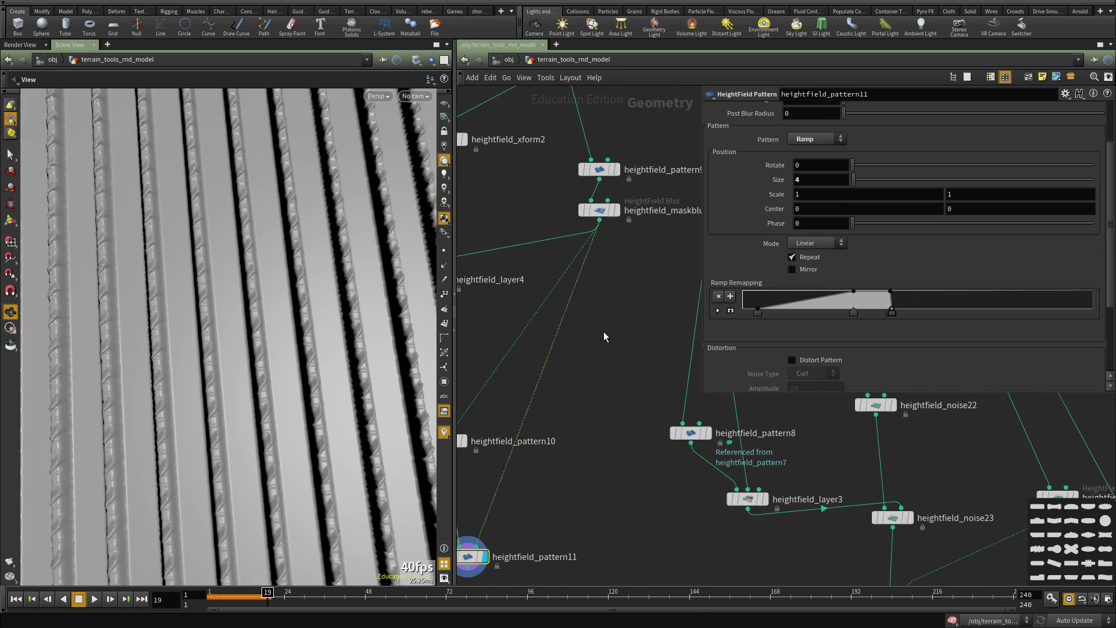
key(Tab)
text(mask)
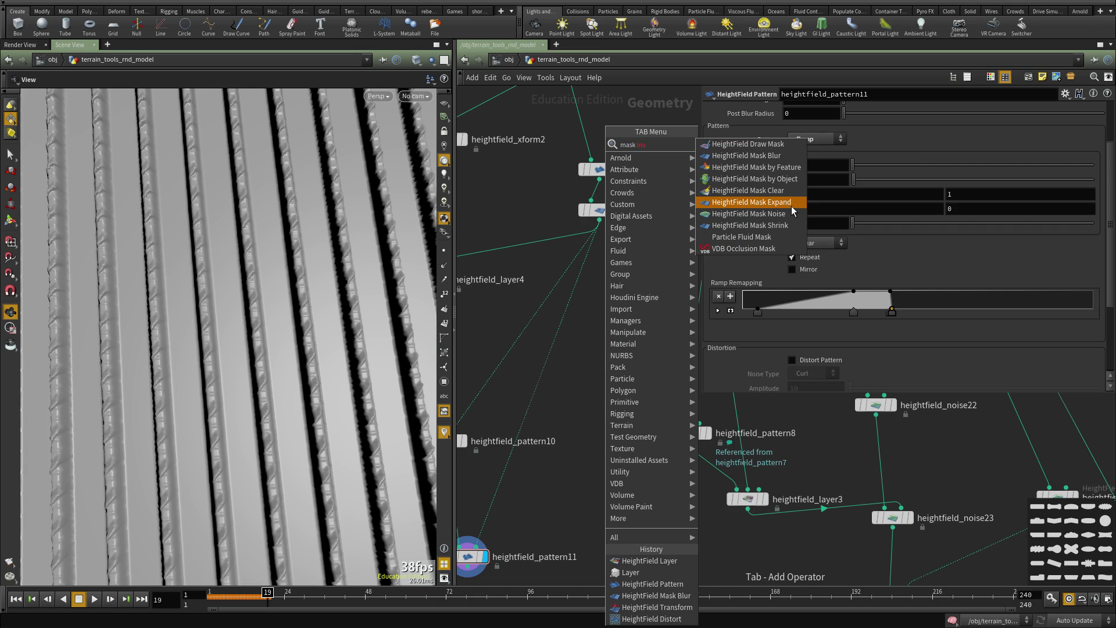
key(Escape)
middle_drag(573, 343, 563, 359)
scroll(757, 211, up, 3)
scroll(604, 294, down, 6)
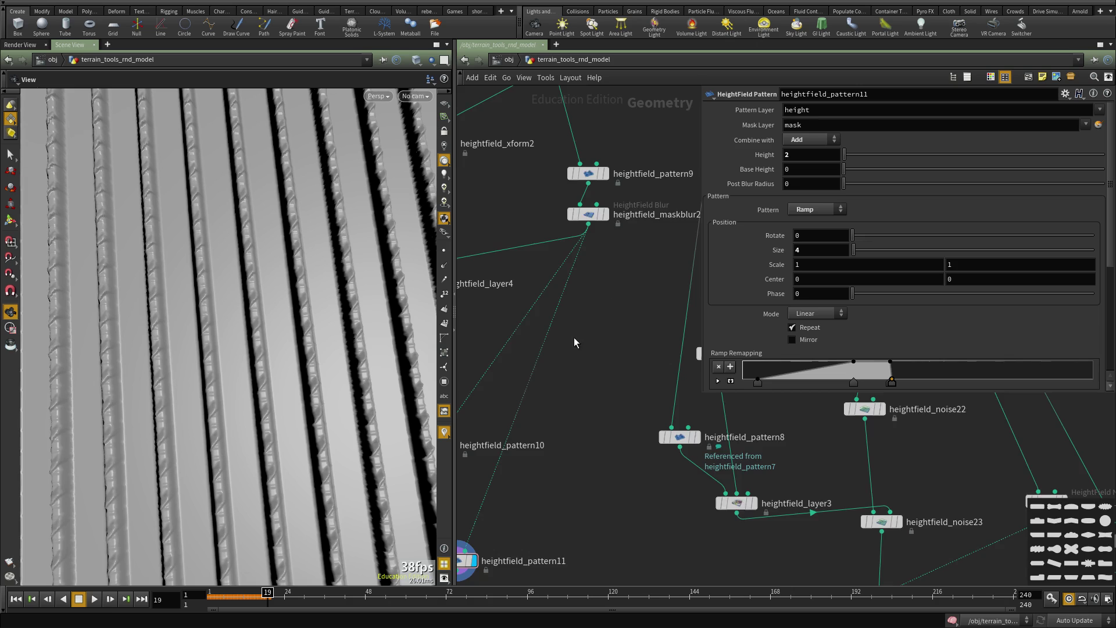
- Add a HeightField Mask by Feature node beside heightfield_pattern10, feed pattern10's output into it and display it
key(Tab)
text(heightf field)
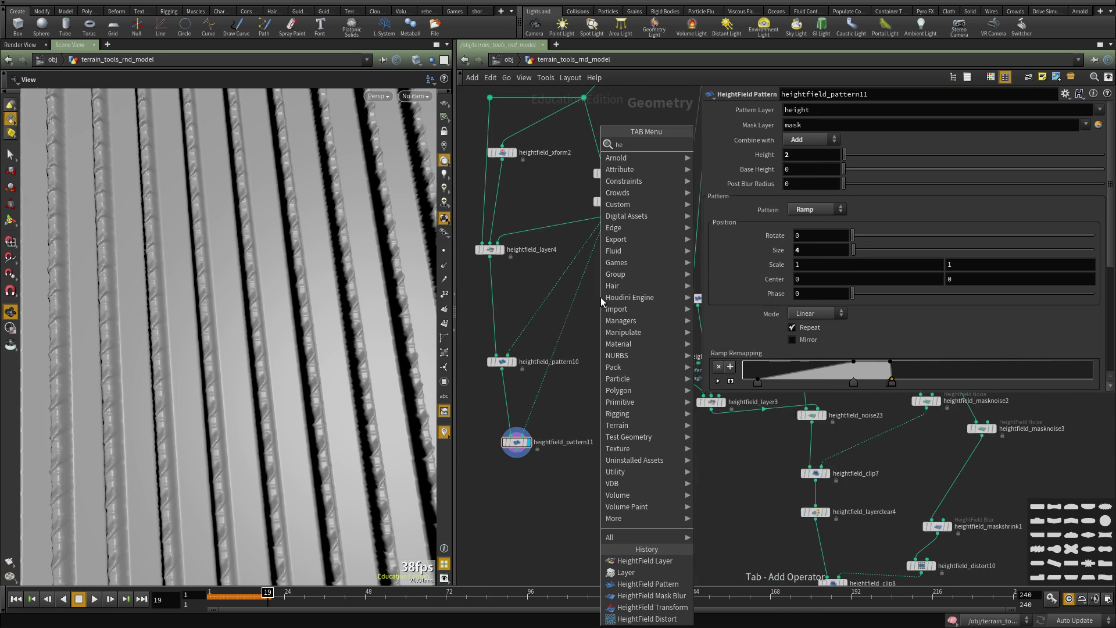
key(Down)
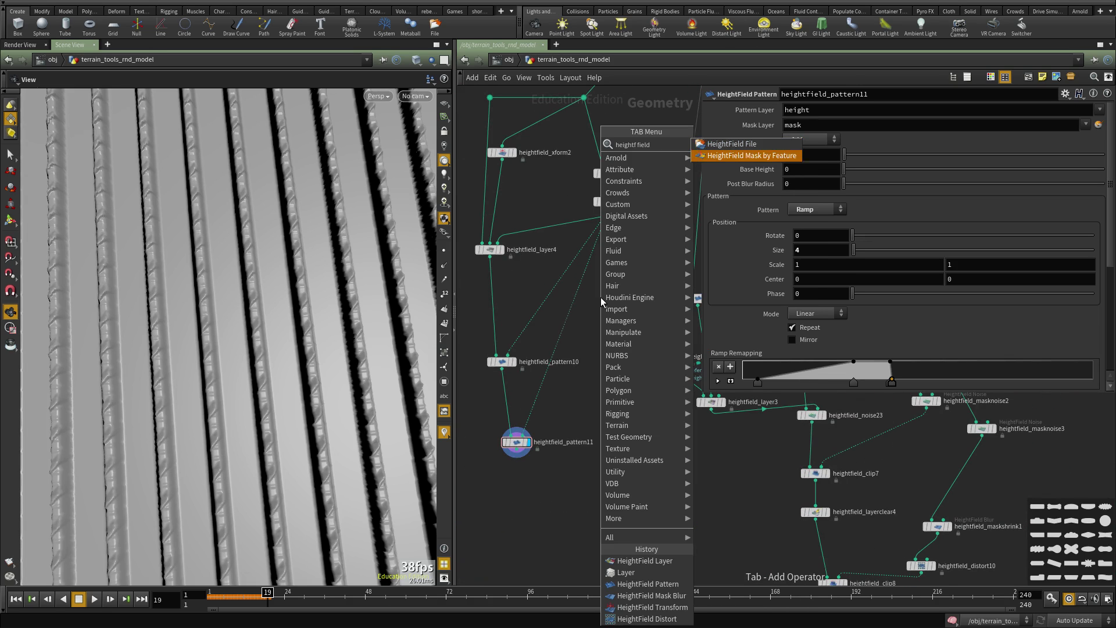
key(Return)
click(601, 297)
click(589, 374)
click(601, 380)
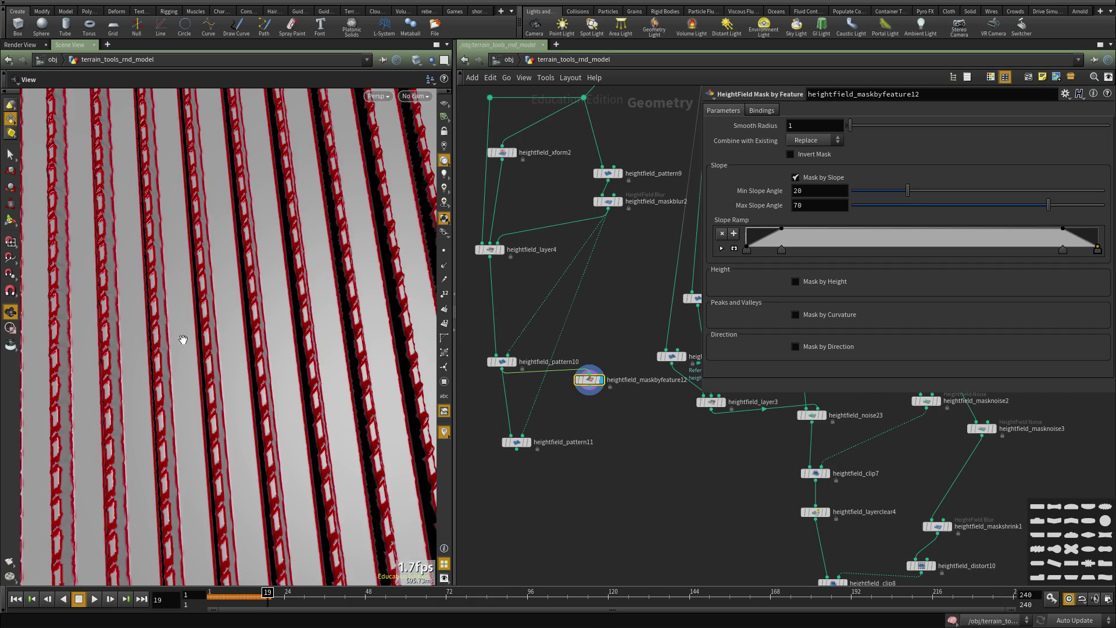
- Switch heightfield_maskbyfeature12 from slope masking to height masking with a height range of -2 to 1
click(807, 177)
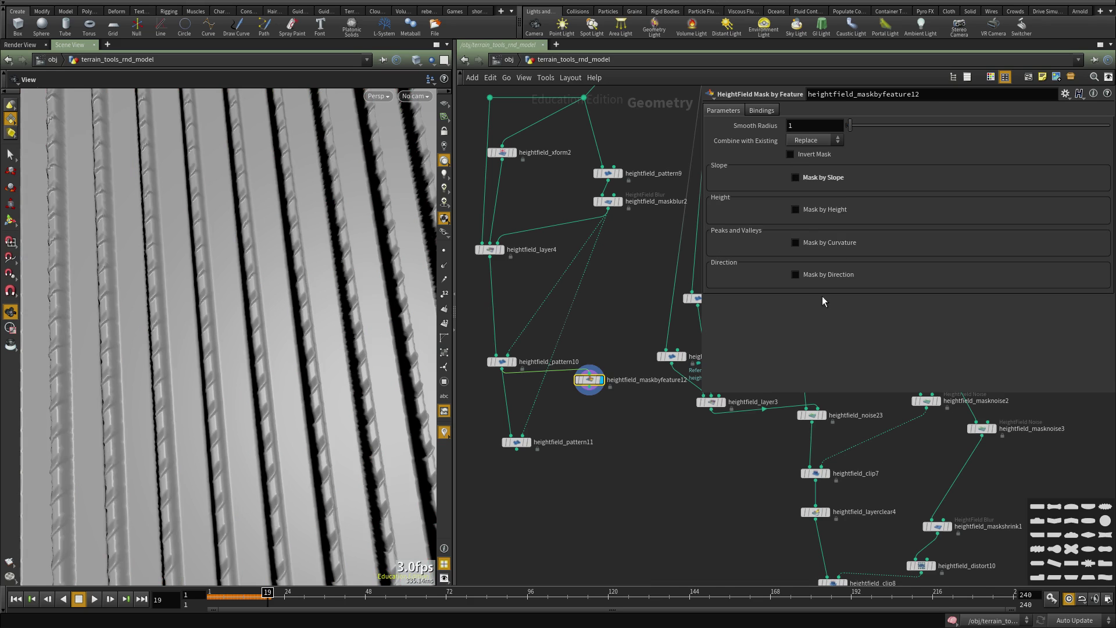
click(824, 210)
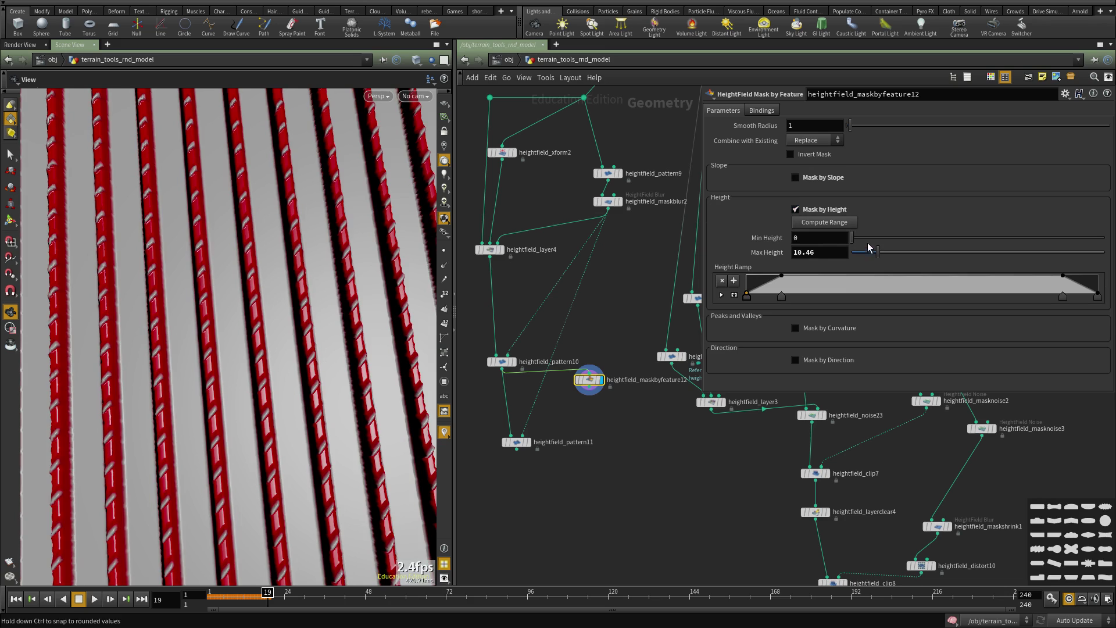
drag(864, 243, 840, 242)
text(-2)
key(Return)
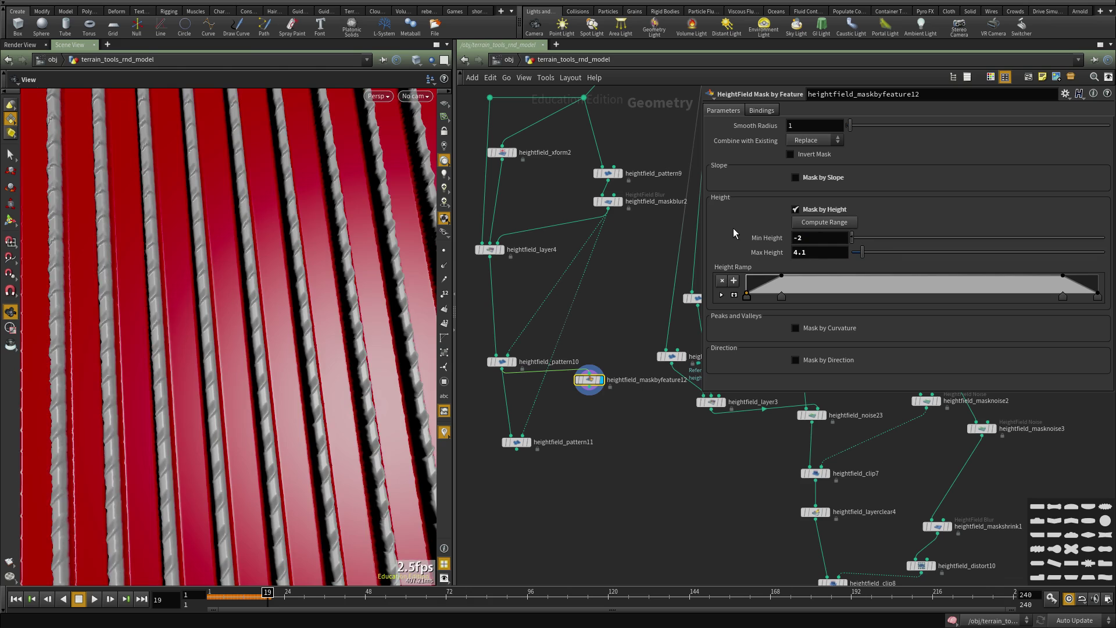
mouse_move(224, 319)
mouse_down()
mouse_move(186, 324)
mouse_move(185, 299)
mouse_move(232, 309)
mouse_up()
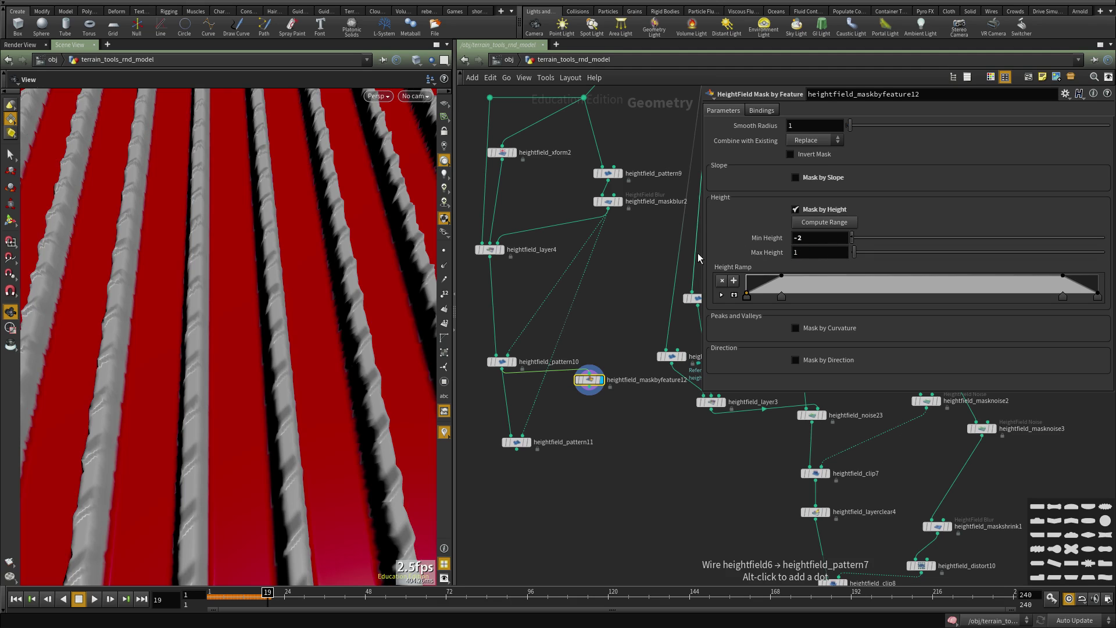
- Feed heightfield_maskbyfeature12 into heightfield_pattern11's mask input and display heightfield_pattern11
click(523, 446)
right_drag(259, 376, 189, 458)
drag(190, 459, 182, 433)
right_drag(182, 434, 326, 361)
right_drag(252, 386, 361, 393)
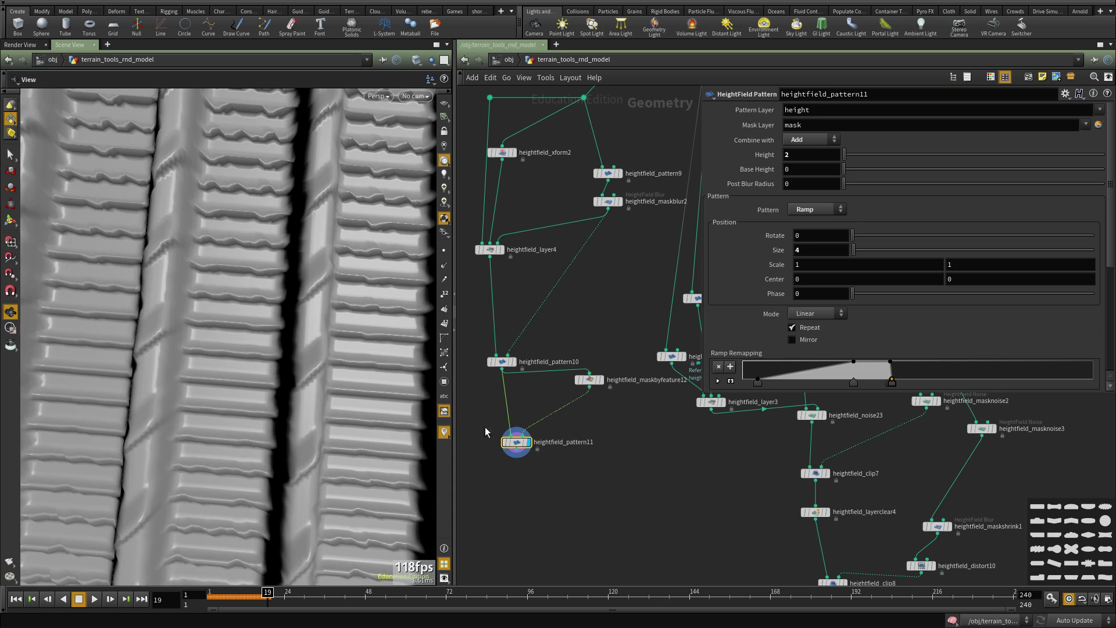
- Move the last point of heightfield_pattern11's ramp outward for a gentler falloff and set its height to 1
drag(896, 382, 924, 382)
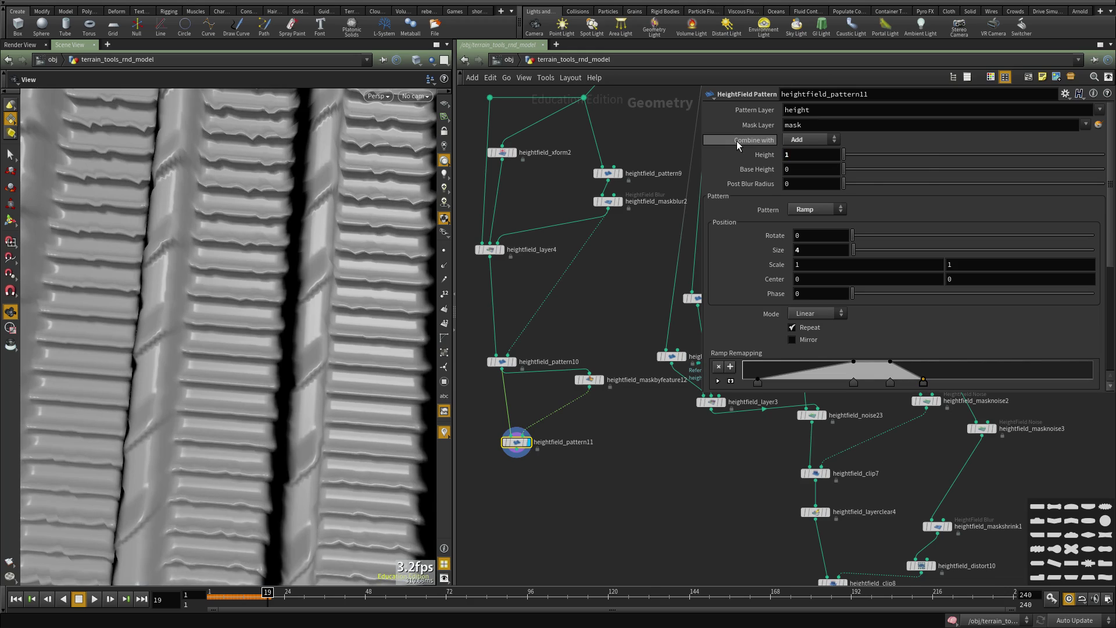
right_drag(256, 349, 25, 336)
drag(186, 340, 232, 332)
right_drag(232, 332, 220, 479)
drag(249, 285, 292, 207)
right_drag(292, 207, 53, 240)
drag(180, 250, 204, 339)
- Display heightfield_maskbyfeature11 at the end of the brick network and show its height mask settings
scroll(646, 502, down, 6)
middle_drag(645, 503, 576, 348)
scroll(642, 466, up, 3)
middle_drag(641, 466, 597, 433)
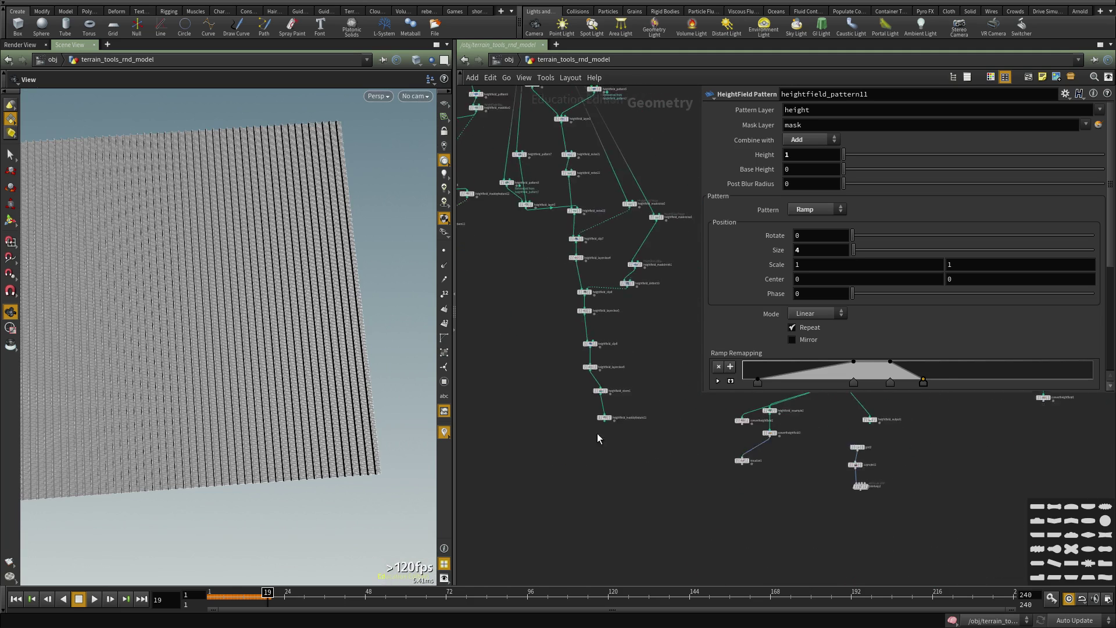
scroll(597, 434, up, 5)
mouse_move(621, 402)
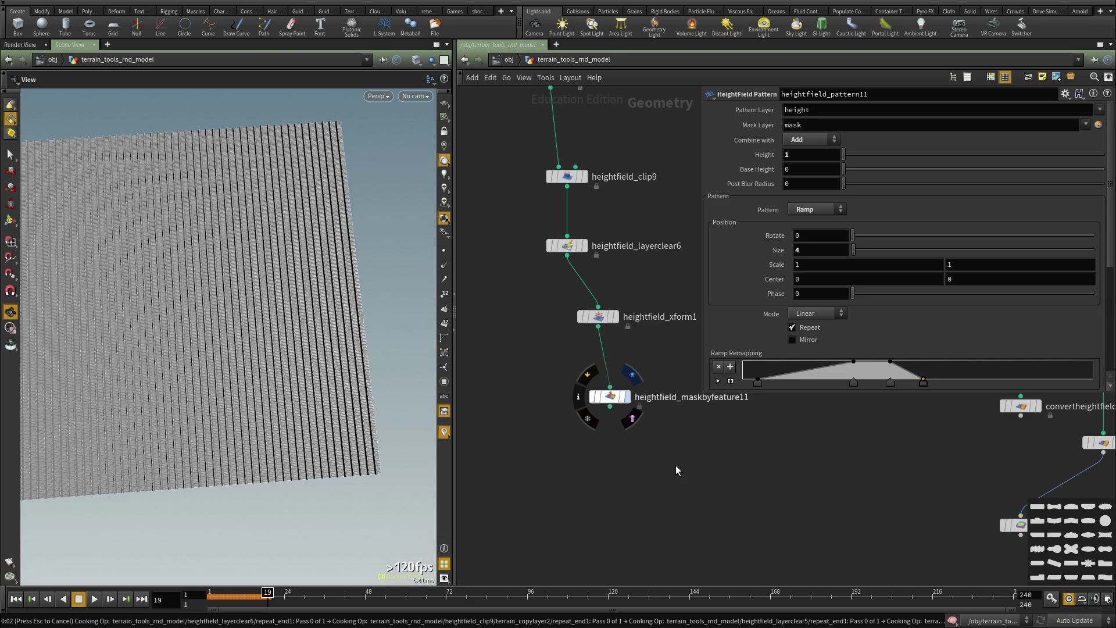
drag(349, 435, 241, 370)
scroll(581, 413, down, 2)
middle_drag(666, 425, 674, 395)
scroll(674, 395, up, 1)
drag(657, 323, 555, 444)
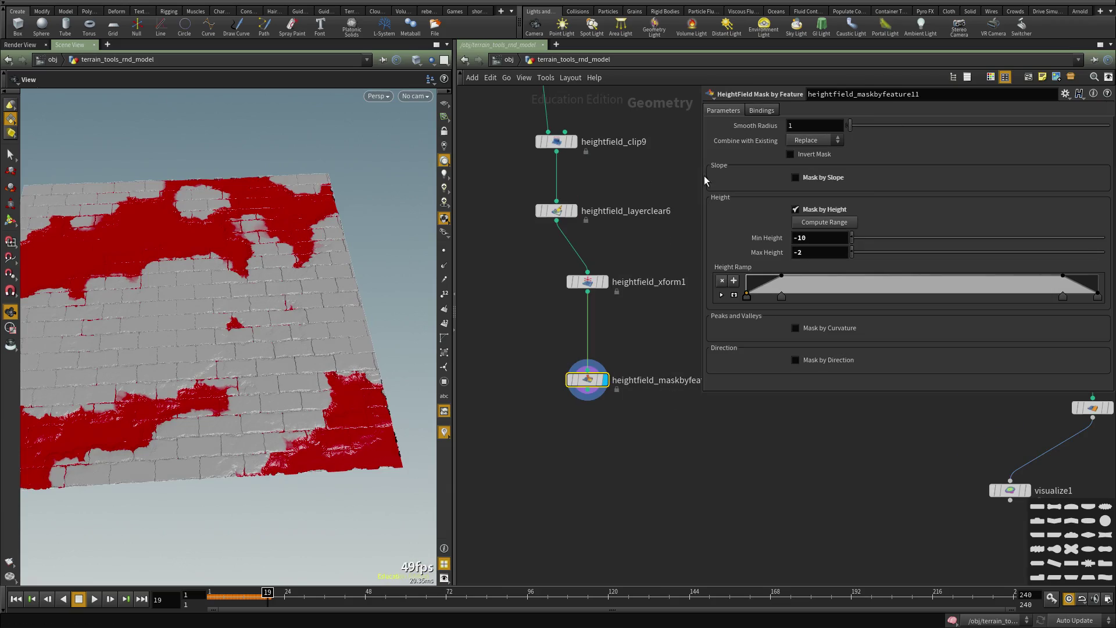
scroll(317, 292, up, 5)
drag(318, 291, 192, 273)
scroll(602, 373, down, 1)
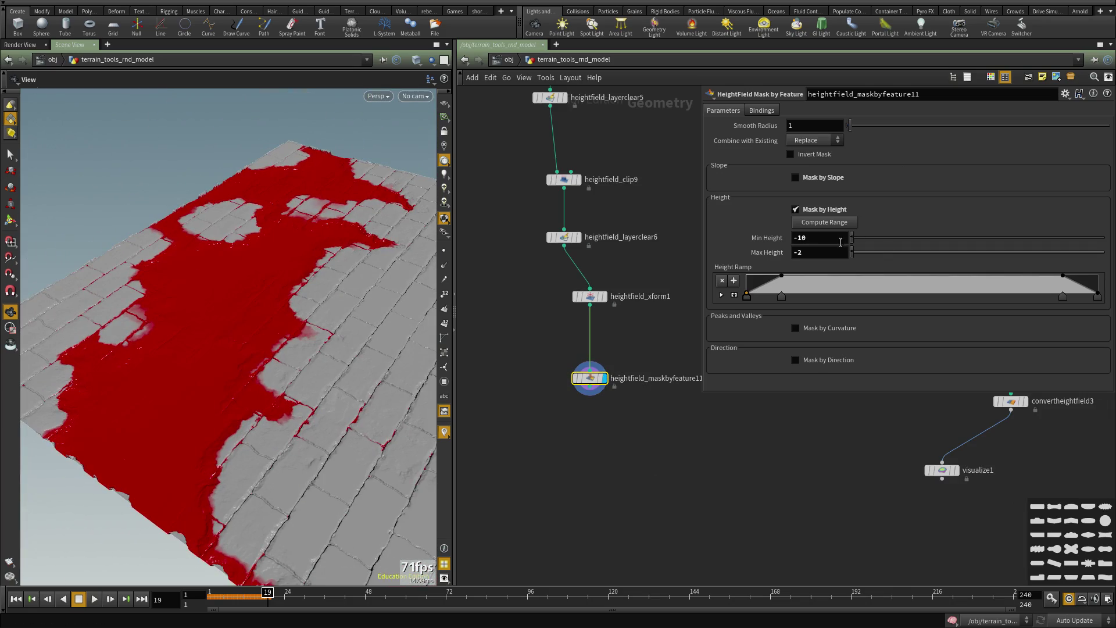
- Add a HeightField Layer node below the brick network, next to heightfield_maskbyfeature11
drag(272, 347, 376, 384)
scroll(669, 397, down, 3)
middle_drag(566, 411, 593, 438)
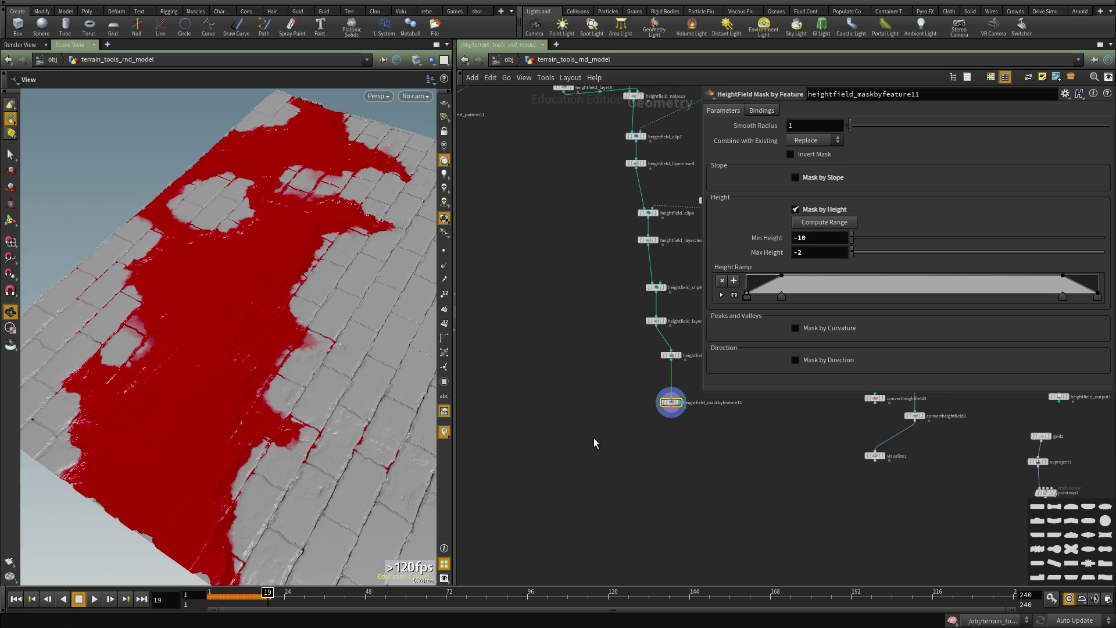
key(Tab)
text(layer)
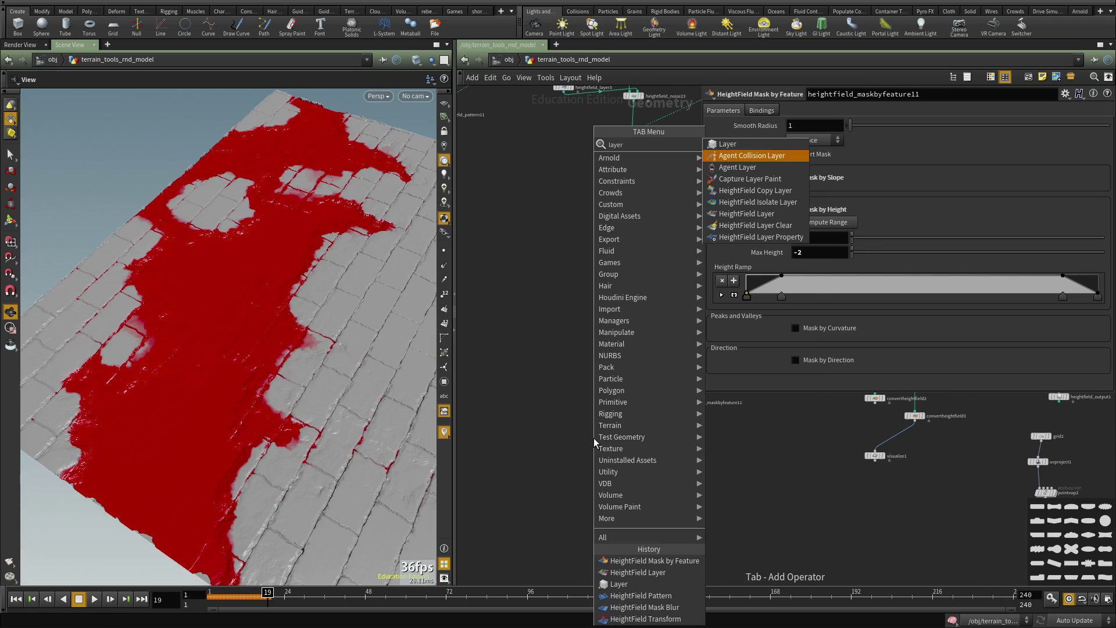
key(Down)
key(Down)
key(Return)
click(594, 437)
scroll(677, 401, up, 2)
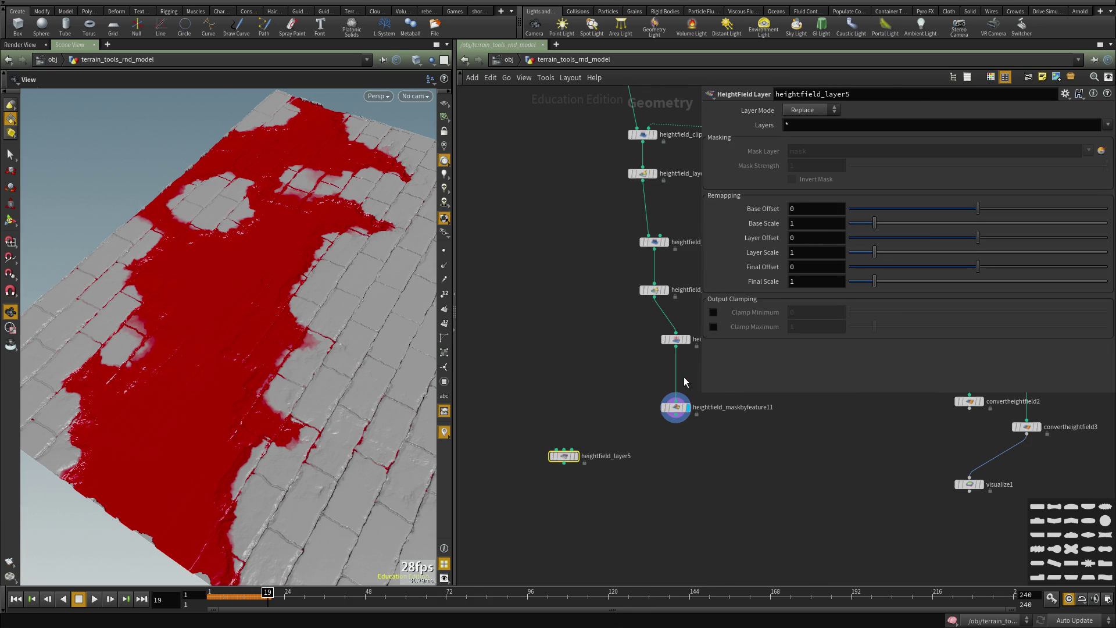
- Wire heightfield_xform1 as base, heightfield_pattern11 as layer and heightfield_maskbyfeature11 as mask into heightfield_layer5, and display it
click(565, 450)
scroll(558, 407, down, 3)
middle_drag(653, 487, 584, 351)
scroll(588, 357, up, 5)
mouse_move(568, 347)
click(578, 322)
scroll(193, 384, down, 3)
drag(193, 385, 238, 406)
scroll(586, 435, down, 3)
mouse_move(585, 434)
middle_down()
mouse_move(518, 460)
mouse_move(554, 426)
mouse_move(570, 433)
middle_up()
scroll(553, 426, up, 2)
click(645, 355)
- Inspect how the striped ramp pattern meets the broken brick edges in the layered terrain
drag(256, 407, 241, 444)
scroll(282, 397, up, 4)
middle_drag(242, 444, 303, 419)
scroll(303, 419, up, 2)
drag(303, 419, 376, 346)
drag(240, 353, 244, 368)
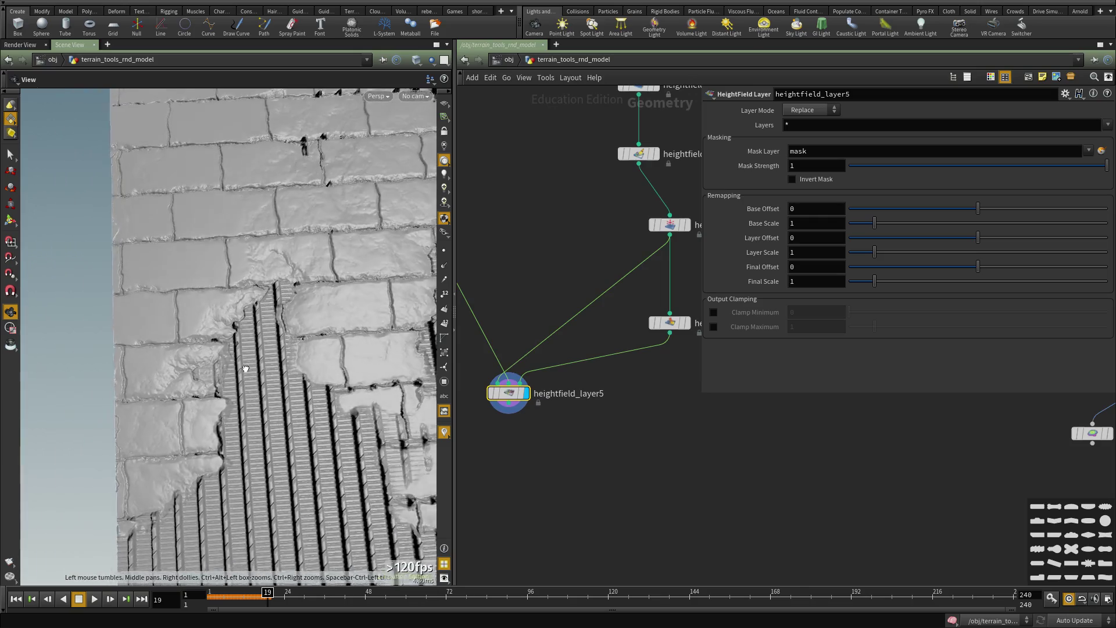
middle_drag(244, 369, 321, 354)
scroll(321, 355, up, 3)
drag(288, 374, 285, 360)
- Temporarily bypass heightfield_xform1 to compare the layered result without its height scaling, and re-enable it
middle_drag(651, 306, 519, 381)
drag(603, 314, 467, 268)
middle_drag(606, 360, 631, 345)
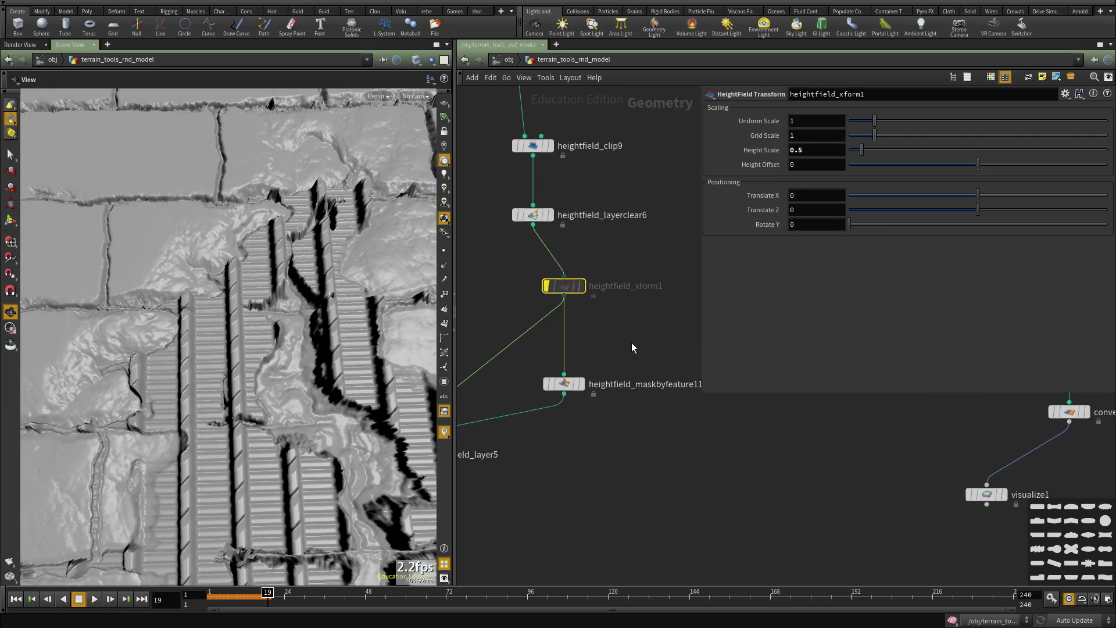
scroll(631, 344, down, 3)
key(space+f)
scroll(316, 364, up, 5)
drag(244, 371, 286, 316)
scroll(581, 304, up, 2)
scroll(545, 423, down, 1)
middle_drag(586, 311, 523, 333)
scroll(544, 419, up, 1)
click(509, 400)
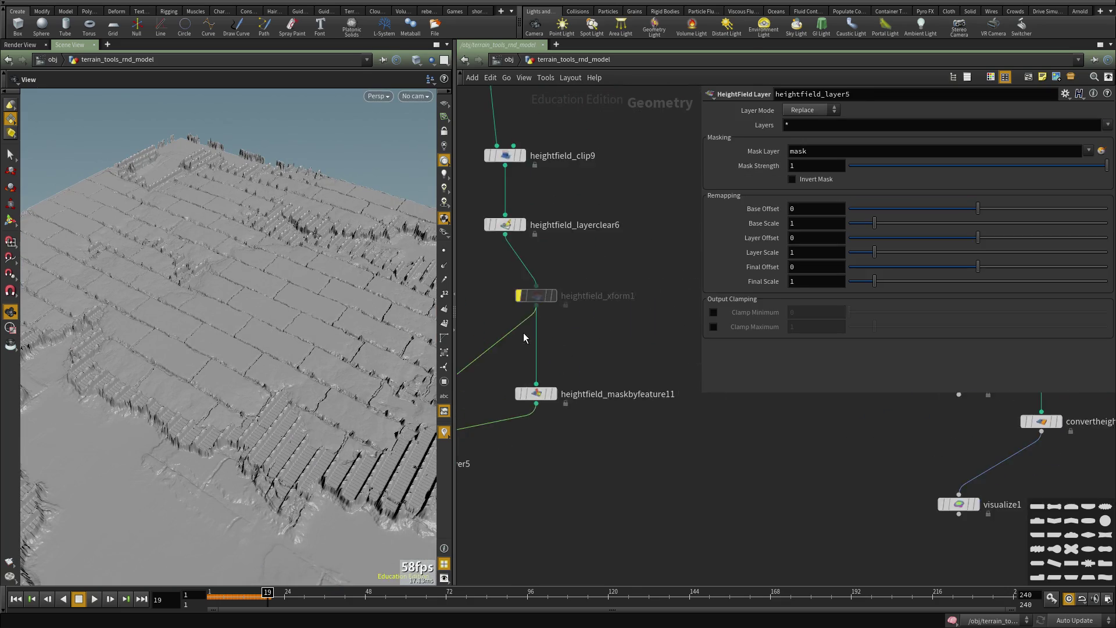
click(519, 295)
- Paste a copy of heightfield_xform1 and insert it between heightfield_pattern11 and heightfield_layer5's layer input
middle_drag(590, 369, 622, 336)
click(569, 360)
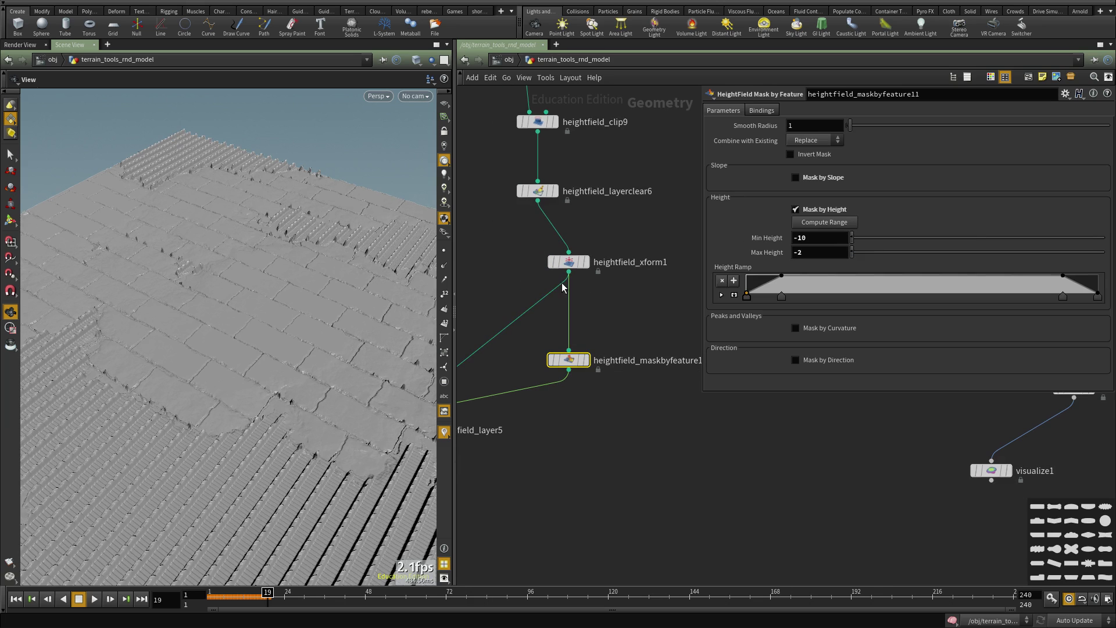
scroll(315, 389, up, 2)
mouse_move(315, 389)
mouse_down()
mouse_move(302, 421)
mouse_move(326, 378)
mouse_up()
click(569, 261)
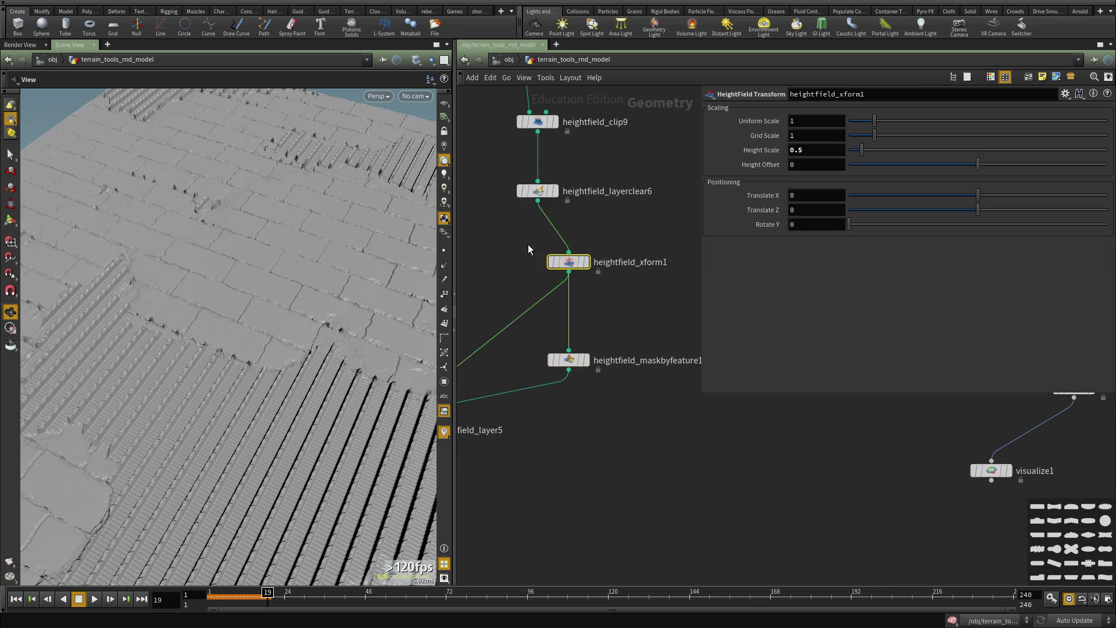
scroll(500, 246, down, 3)
middle_drag(499, 245, 649, 338)
key(ctrl+v)
scroll(588, 357, up, 3)
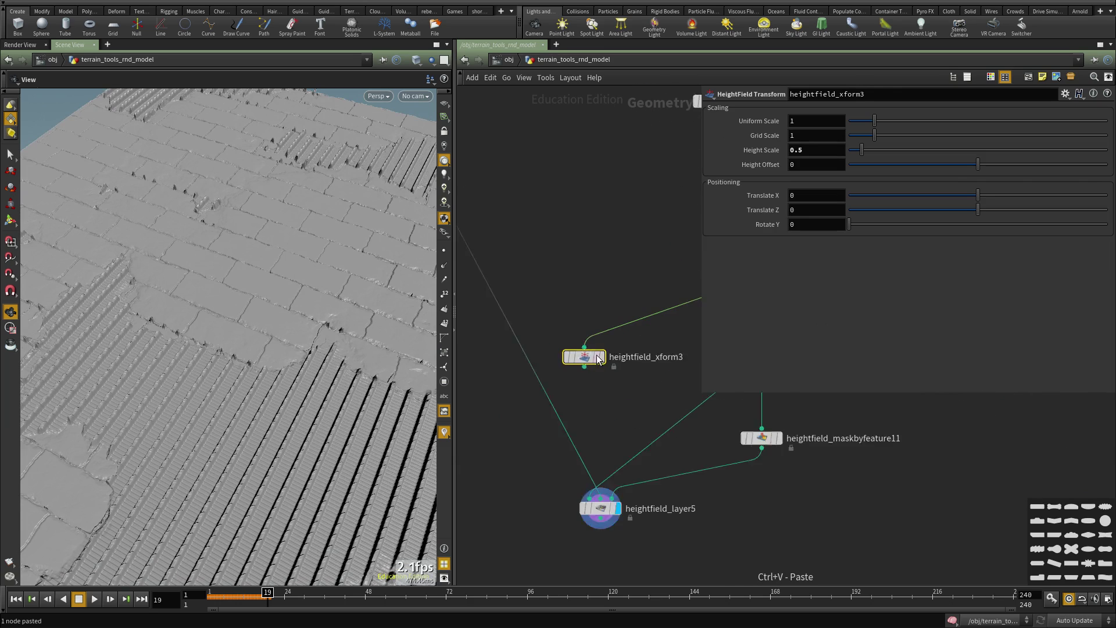
drag(535, 397, 536, 397)
middle_drag(637, 374, 635, 352)
- Set heightfield_xform3's height scale to 0.2
drag(254, 351, 257, 264)
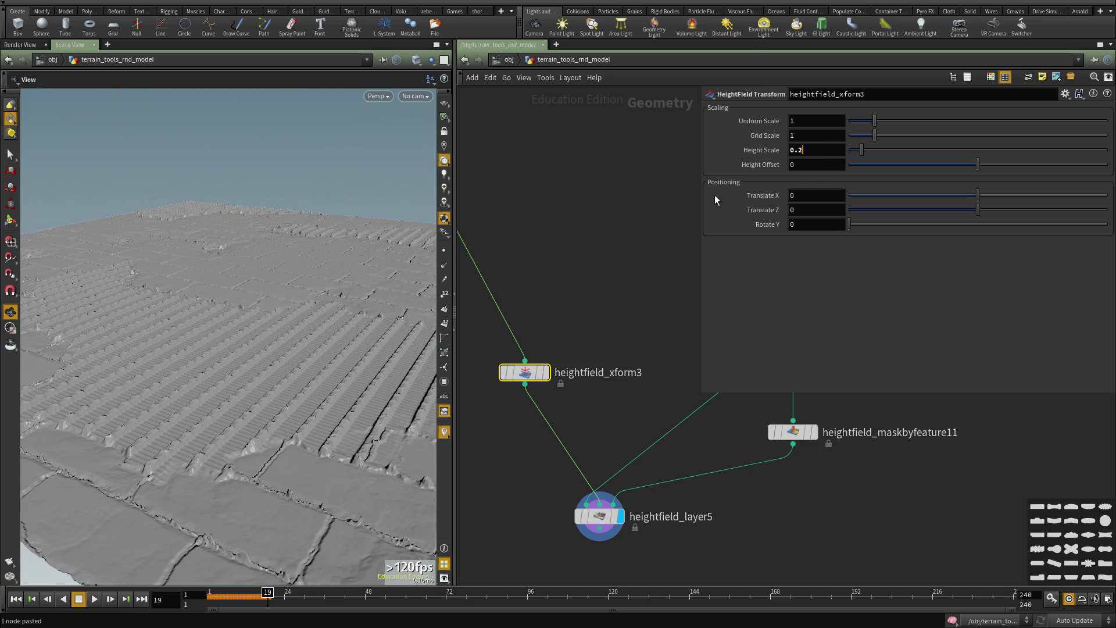
drag(352, 328, 280, 377)
drag(568, 315, 498, 418)
- Examine the flattened stripe pattern and its transitions to the bricks close up, from above and from the side
drag(238, 437, 176, 336)
right_drag(176, 335, 276, 347)
drag(276, 346, 285, 363)
right_drag(284, 363, 314, 274)
middle_drag(314, 274, 237, 359)
right_drag(237, 359, 268, 335)
drag(224, 304, 223, 369)
middle_drag(87, 414, 251, 403)
right_drag(251, 403, 301, 346)
middle_drag(306, 406, 287, 350)
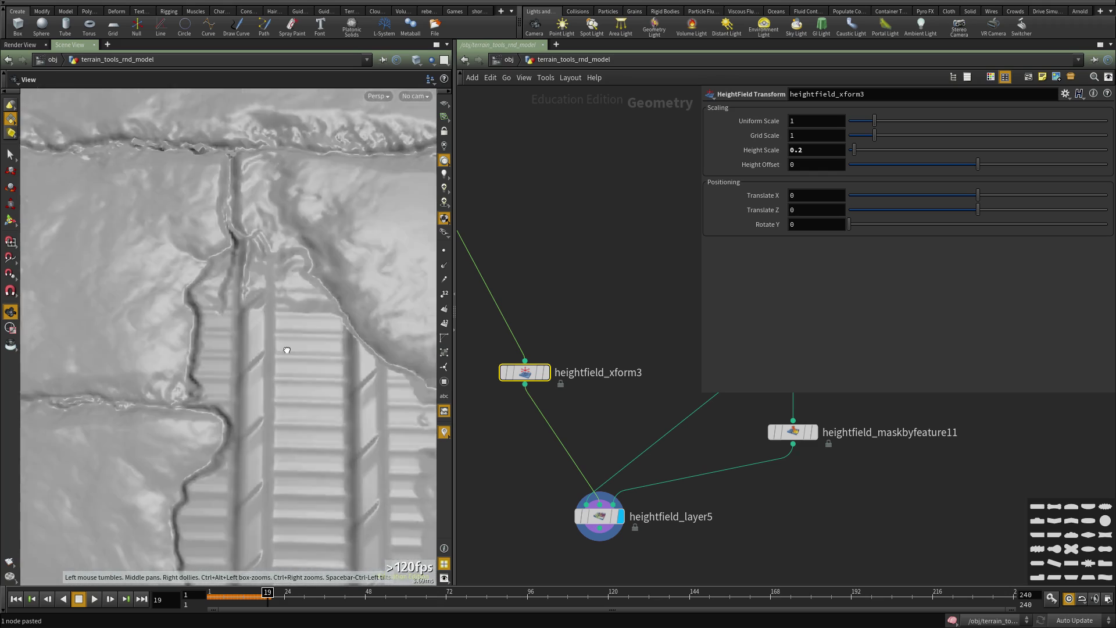
drag(287, 350, 284, 341)
right_drag(284, 341, 132, 314)
middle_drag(223, 232, 256, 406)
drag(256, 407, 273, 357)
middle_drag(320, 329, 279, 393)
right_drag(279, 394, 305, 355)
drag(305, 355, 279, 326)
right_drag(279, 326, 248, 428)
middle_drag(302, 314, 291, 424)
right_drag(290, 424, 361, 419)
middle_drag(334, 465, 274, 372)
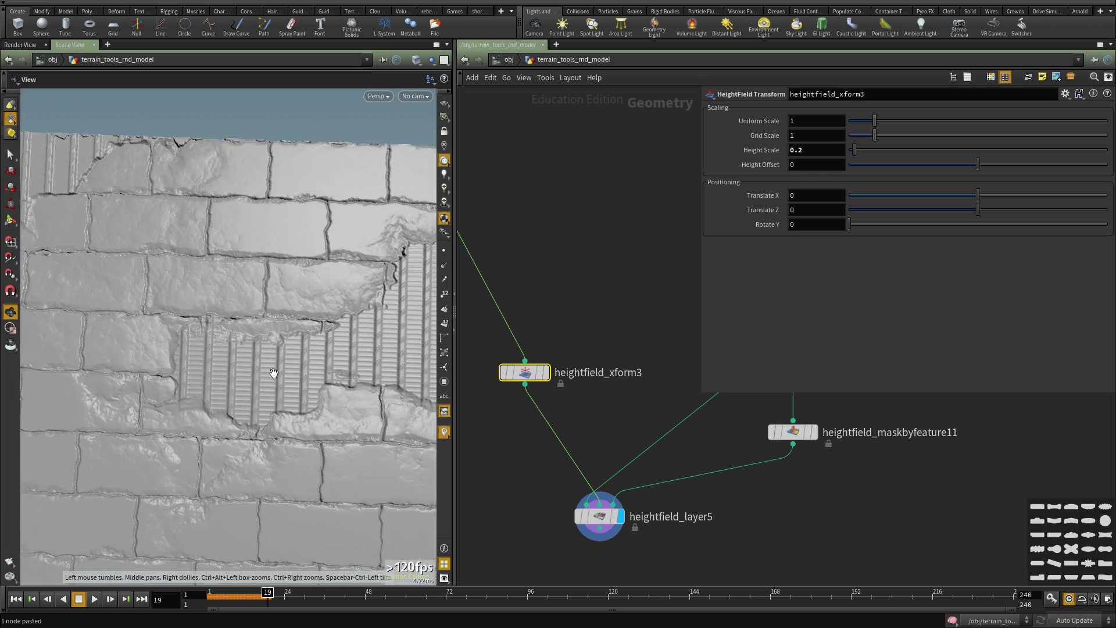
drag(274, 373, 262, 344)
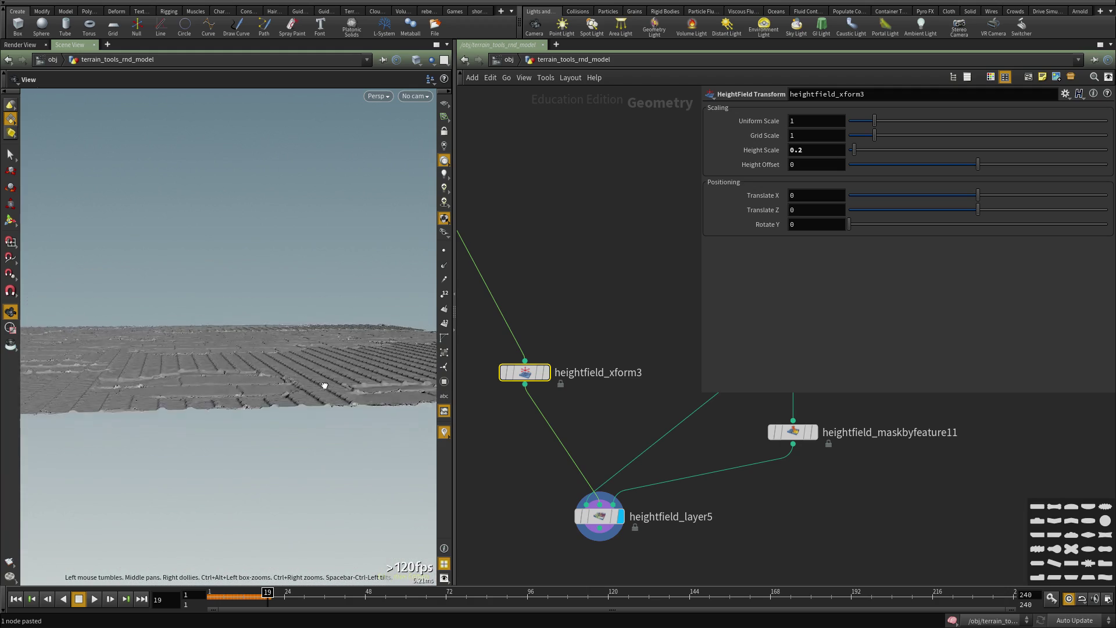
- Lower the striped layer by setting heightfield_xform3's height offset to -8.7
scroll(623, 378, up, 1)
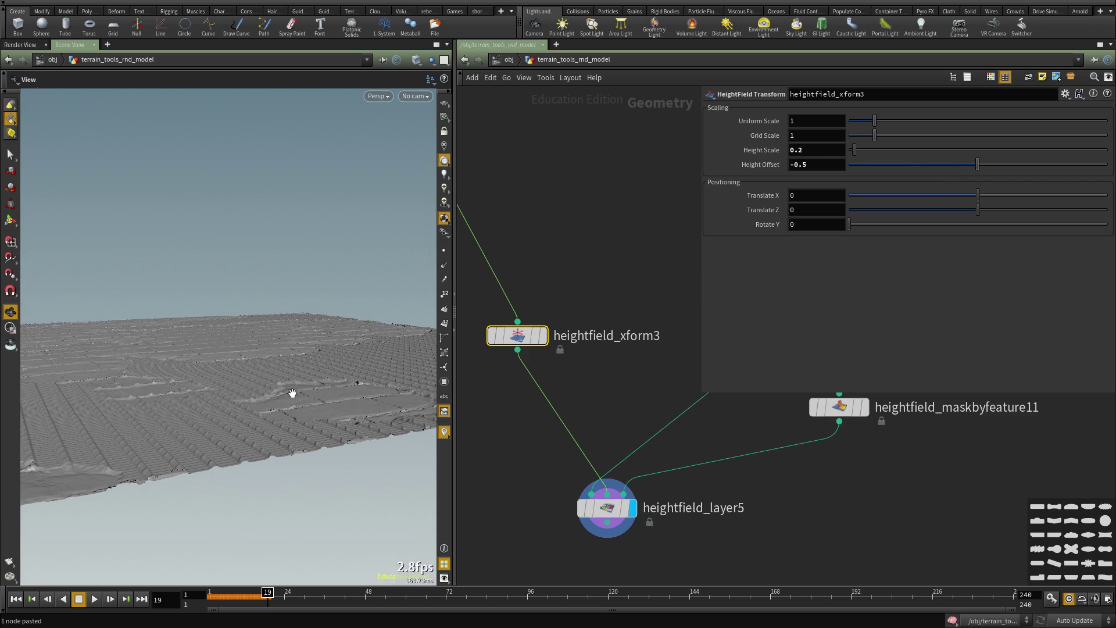
drag(296, 391, 295, 425)
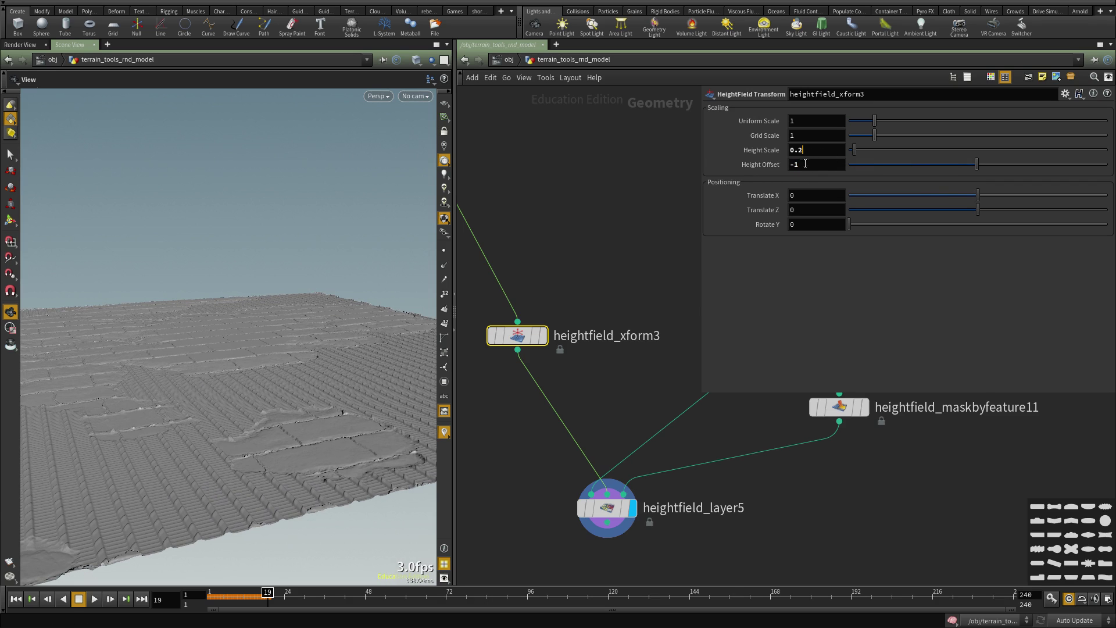
click(608, 252)
drag(279, 368, 299, 406)
middle_drag(298, 406, 237, 326)
mouse_move(237, 326)
mouse_down()
mouse_move(215, 386)
mouse_move(250, 357)
mouse_move(249, 324)
mouse_move(232, 305)
mouse_move(290, 294)
mouse_move(226, 325)
mouse_up()
middle_drag(816, 164, 816, 152)
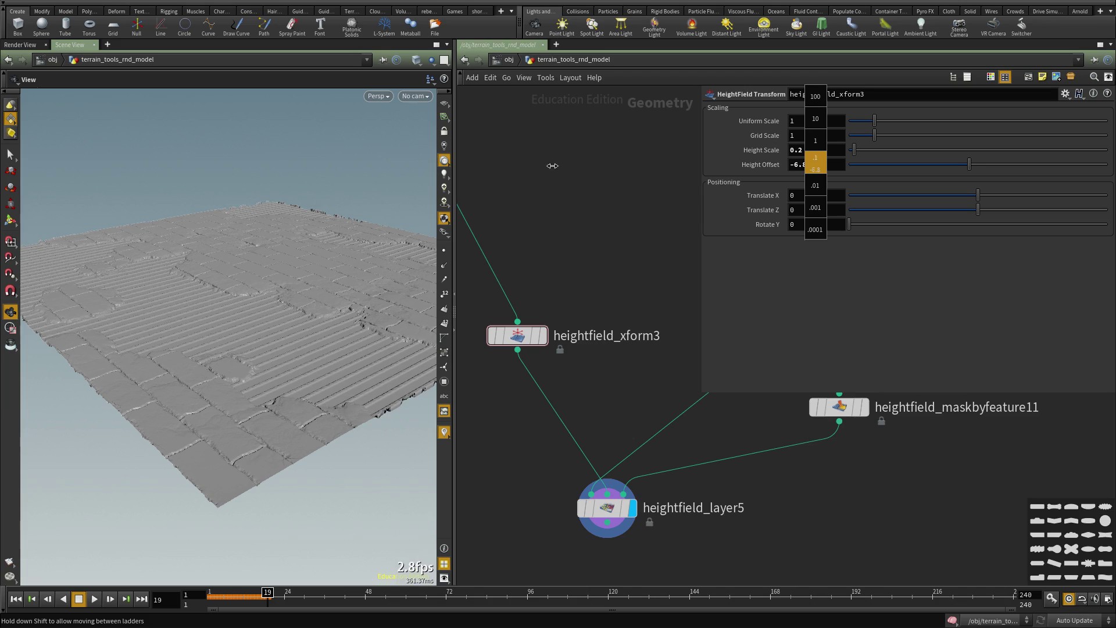
middle_drag(524, 169, 628, 238)
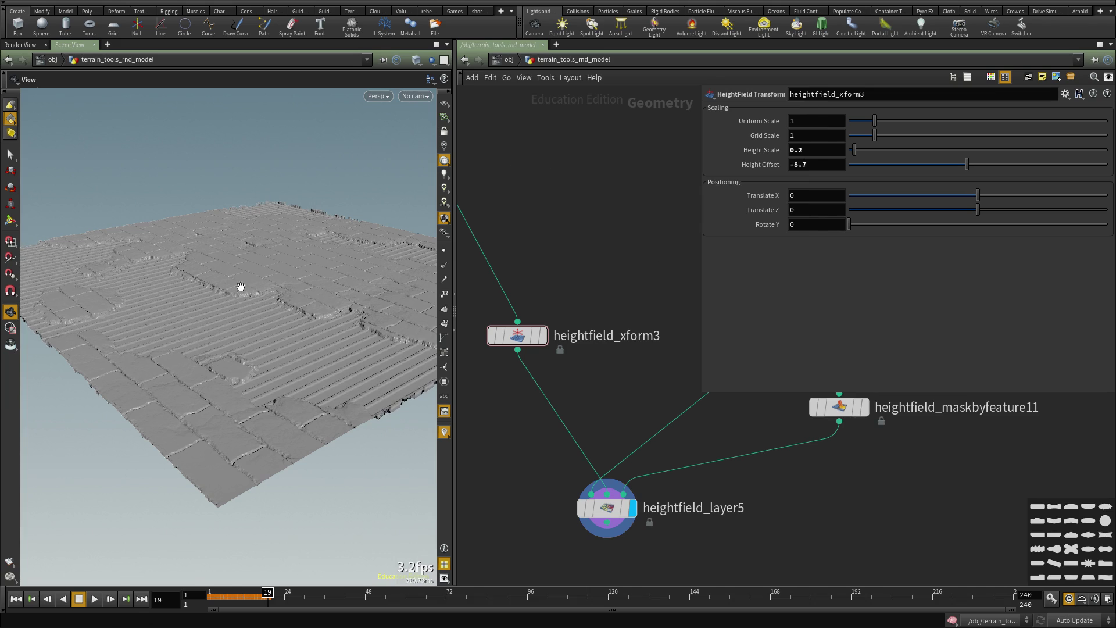
- Raise the striped layer by setting heightfield_xform3's height offset to -6
drag(240, 287, 192, 359)
right_drag(192, 358, 274, 314)
drag(274, 314, 262, 296)
right_drag(261, 297, 275, 243)
drag(275, 243, 222, 279)
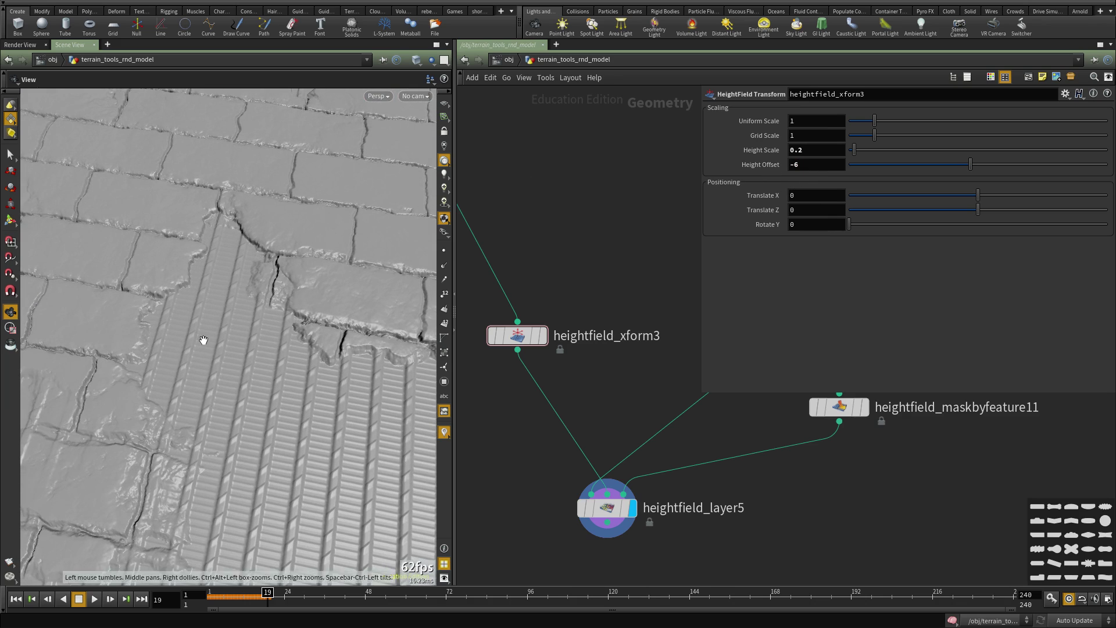
- Examine the raised stripes and their transitions to the broken bricks in an enlarged view from above
drag(204, 342, 274, 410)
right_drag(274, 411, 234, 448)
drag(234, 448, 276, 404)
key(ctrl+b)
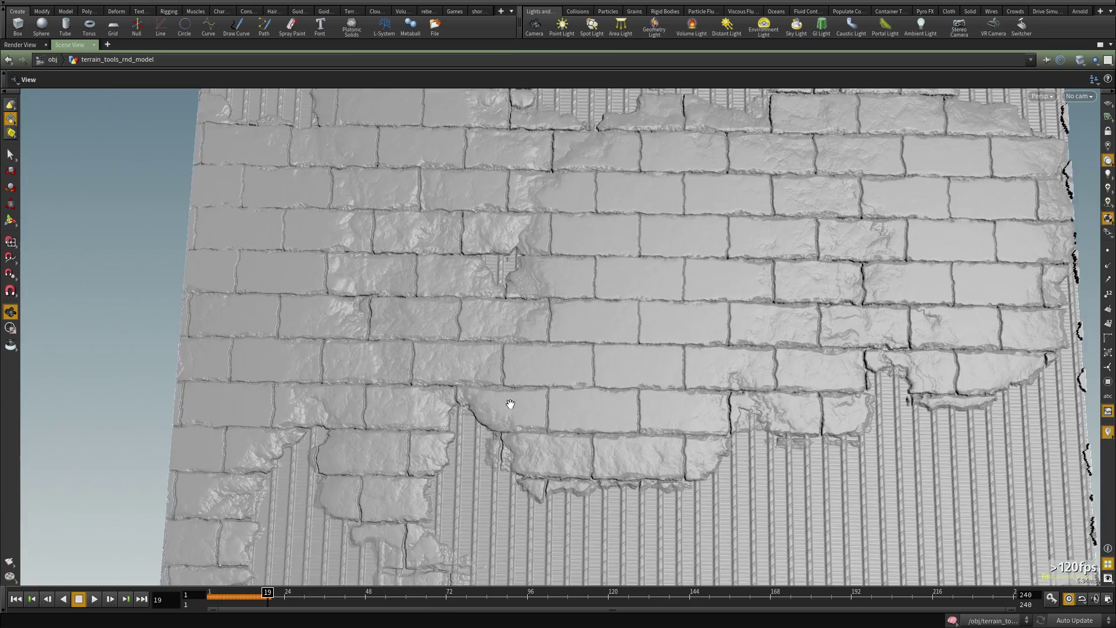
right_drag(510, 404, 506, 424)
middle_drag(505, 424, 430, 380)
drag(430, 380, 665, 407)
key(ctrl+b)
- Display heightfield_xform3, try a 45-degree Y rotation on it and reset the rotation to 0
scroll(619, 343, up, 5)
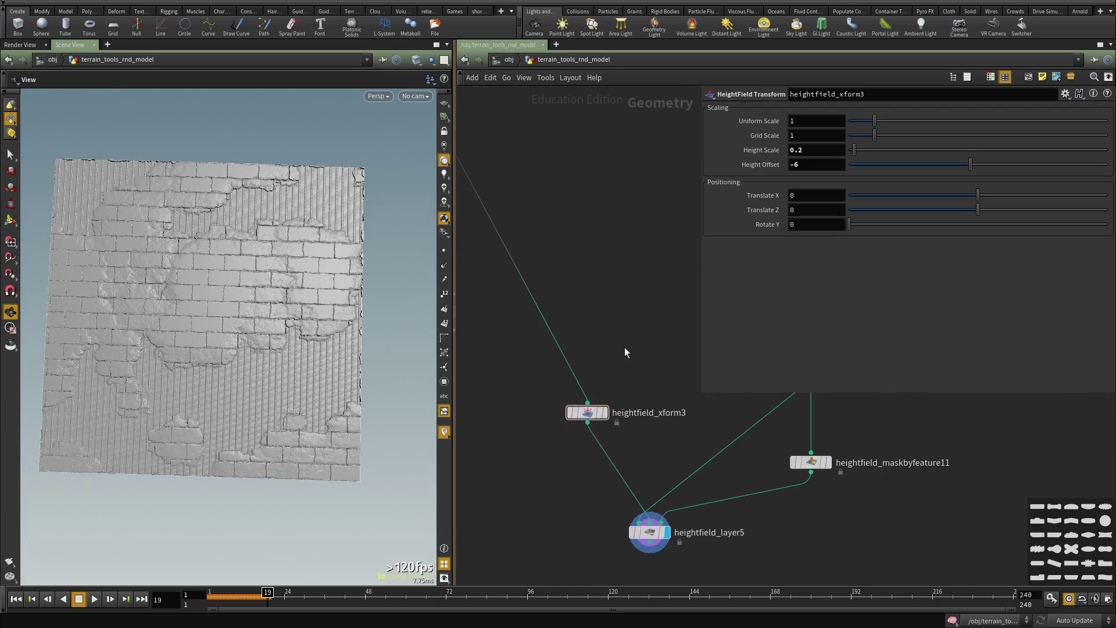
mouse_move(590, 410)
drag(590, 410, 549, 405)
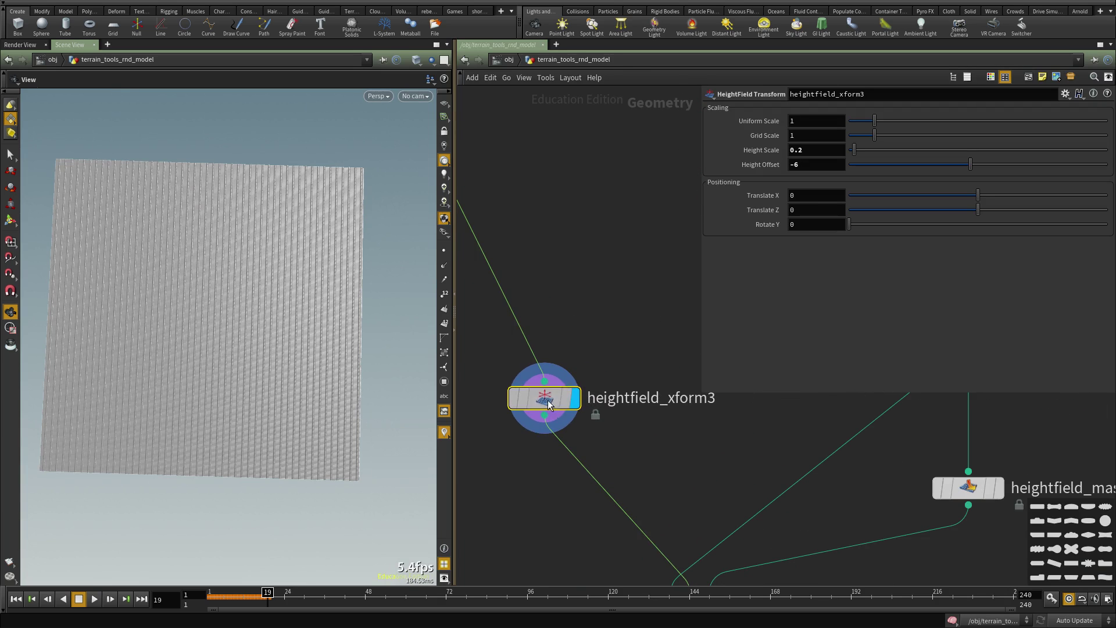
scroll(605, 372, down, 8)
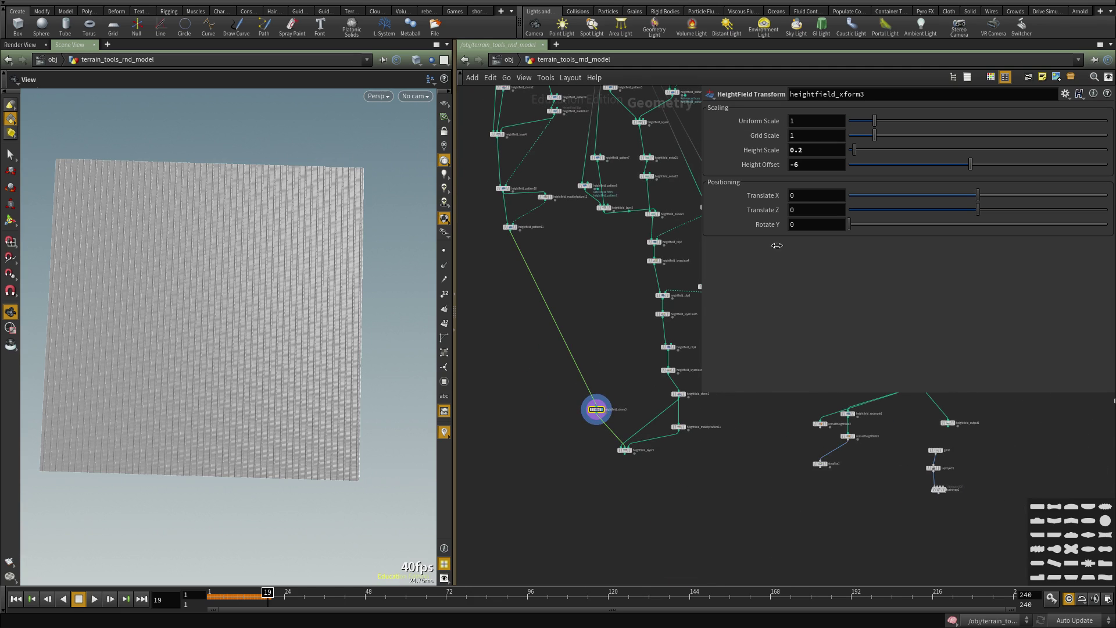
key(Return)
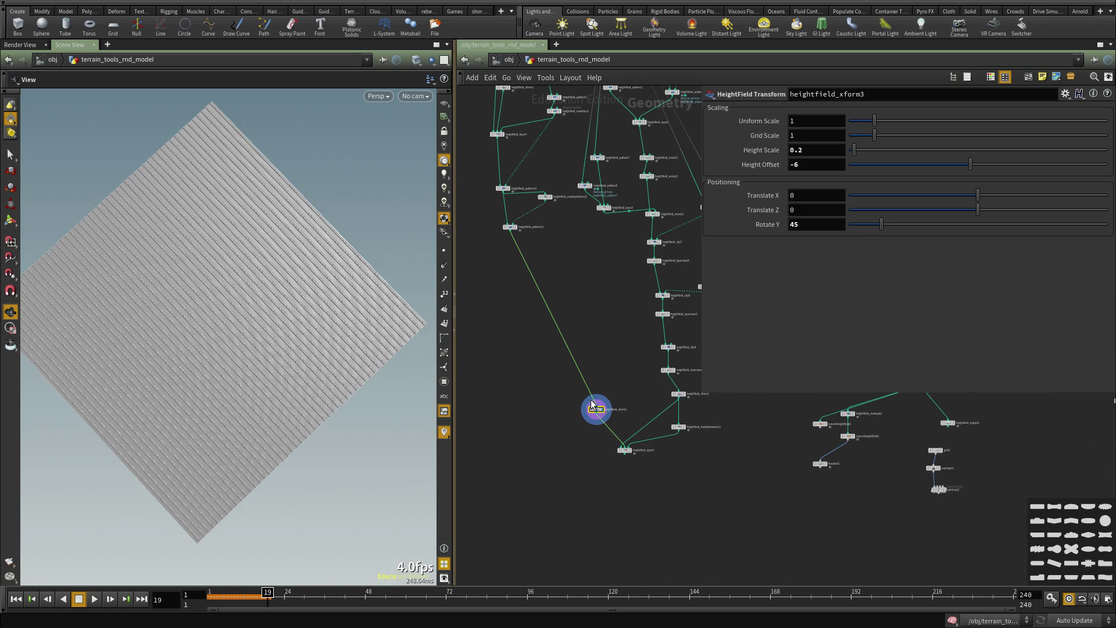
scroll(625, 442, up, 5)
text(0)
key(Return)
- Try rotating heightfield_pattern10's ramp pattern by 90 degrees and set its rotation to 45
scroll(608, 254, down, 5)
scroll(601, 368, up, 4)
middle_drag(617, 290, 599, 518)
scroll(575, 407, up, 3)
middle_drag(573, 364, 547, 279)
click(526, 315)
drag(565, 327, 454, 426)
middle_drag(532, 449, 511, 265)
drag(575, 316, 491, 400)
middle_drag(514, 403, 512, 326)
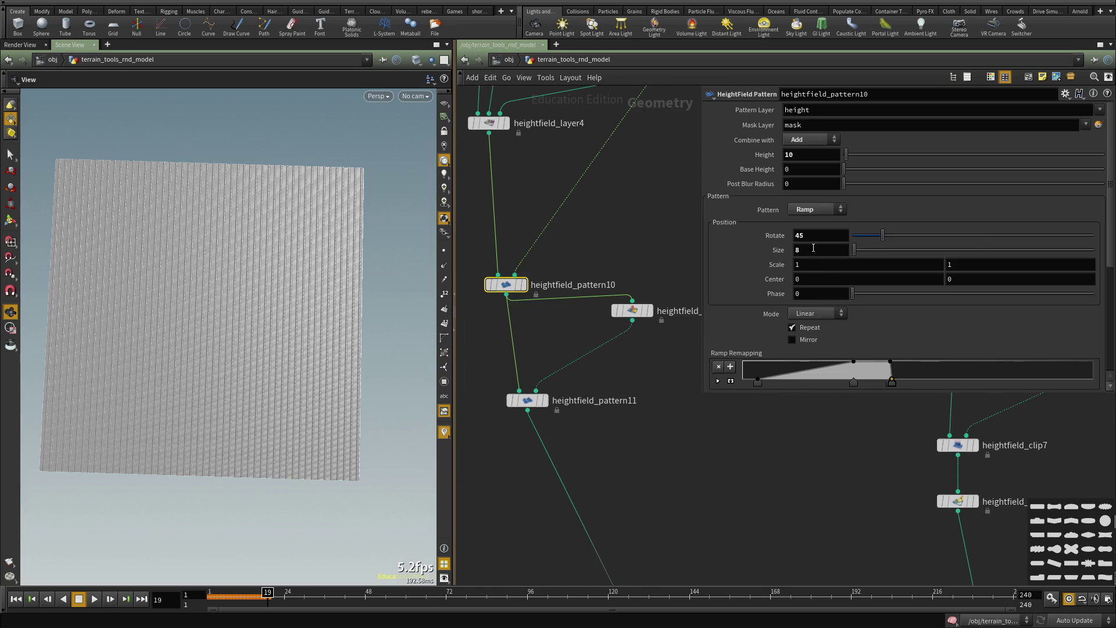
key(Return)
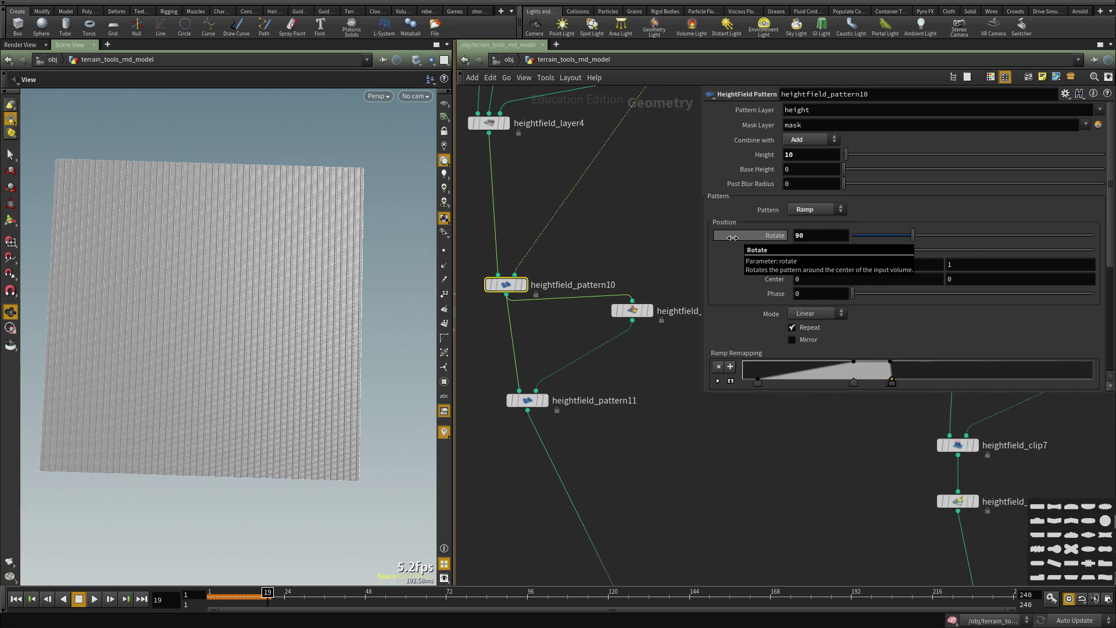
text(45)
key(Return)
- Set the rotation of heightfield_pattern9's ramp mask pattern to 45 degrees
middle_drag(683, 234, 613, 409)
scroll(630, 325, up, 3)
middle_drag(644, 234, 651, 384)
drag(656, 316, 583, 362)
middle_drag(585, 364, 600, 315)
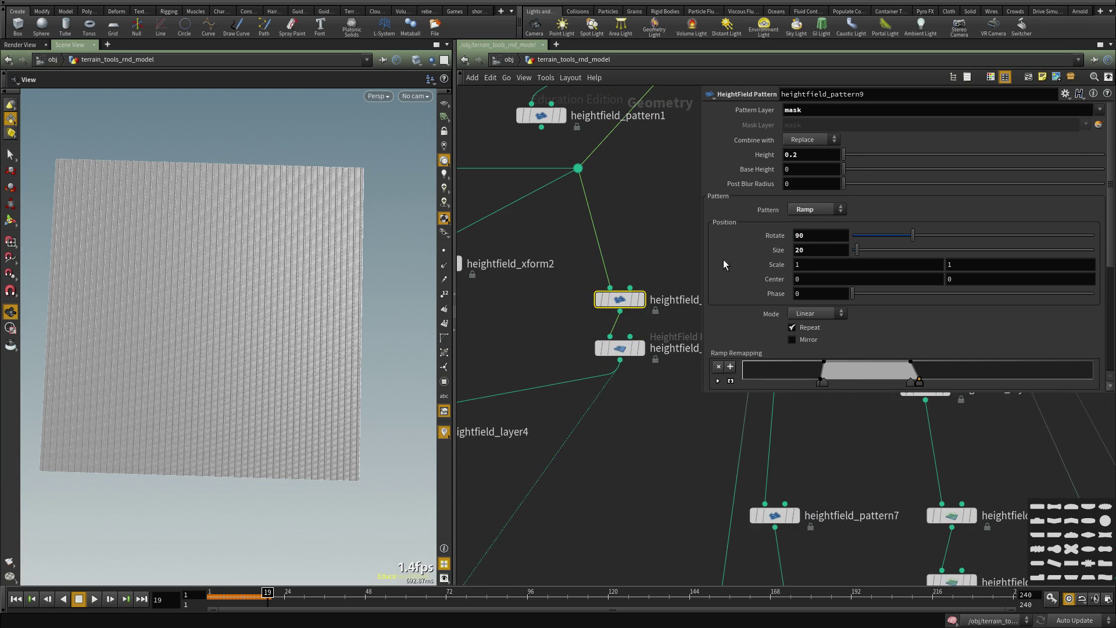
double_click(810, 233)
text(45)
key(Return)
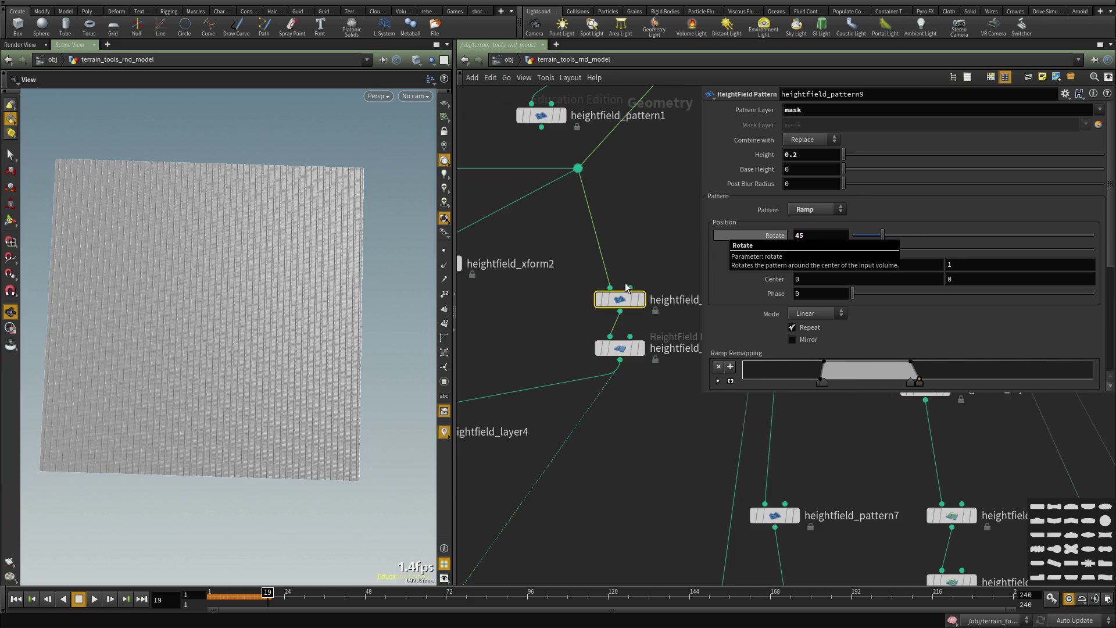
scroll(275, 381, up, 5)
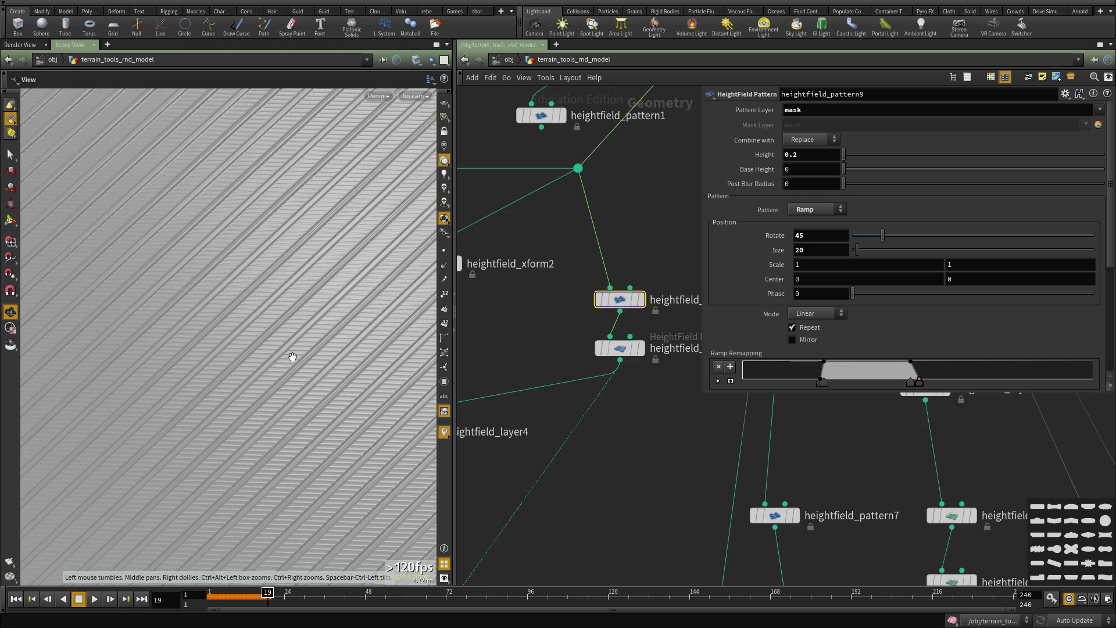
scroll(645, 386, down, 2)
scroll(625, 347, up, 2)
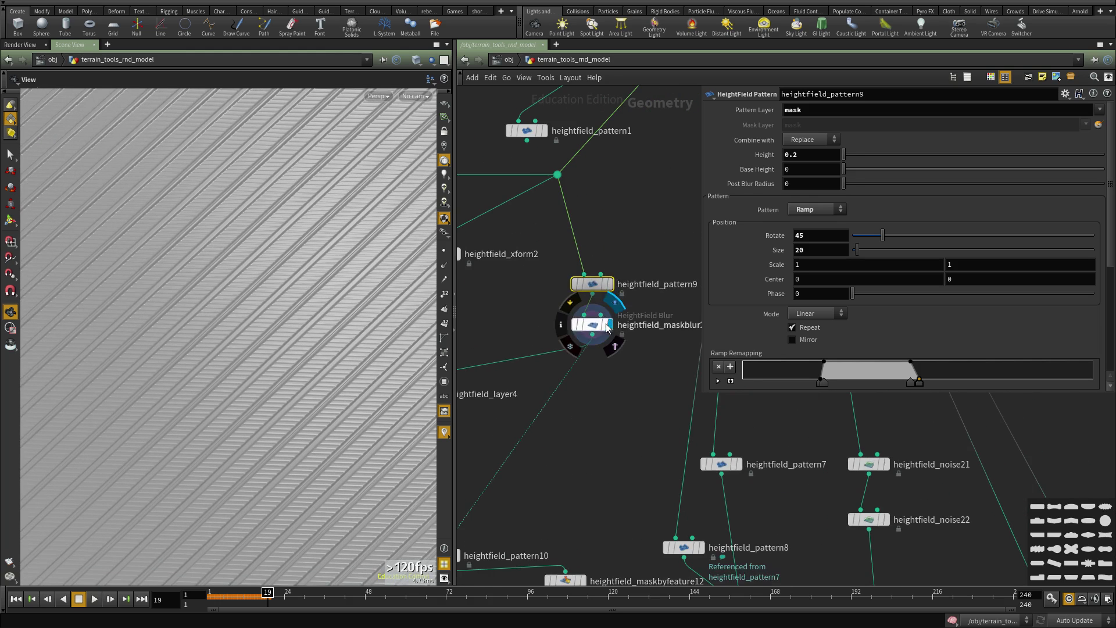
- Display heightfield_maskblur2, heightfield_layer4 and heightfield_pattern10 one after another to check how the diagonal stripes build up
click(601, 326)
middle_drag(585, 425, 650, 370)
click(504, 339)
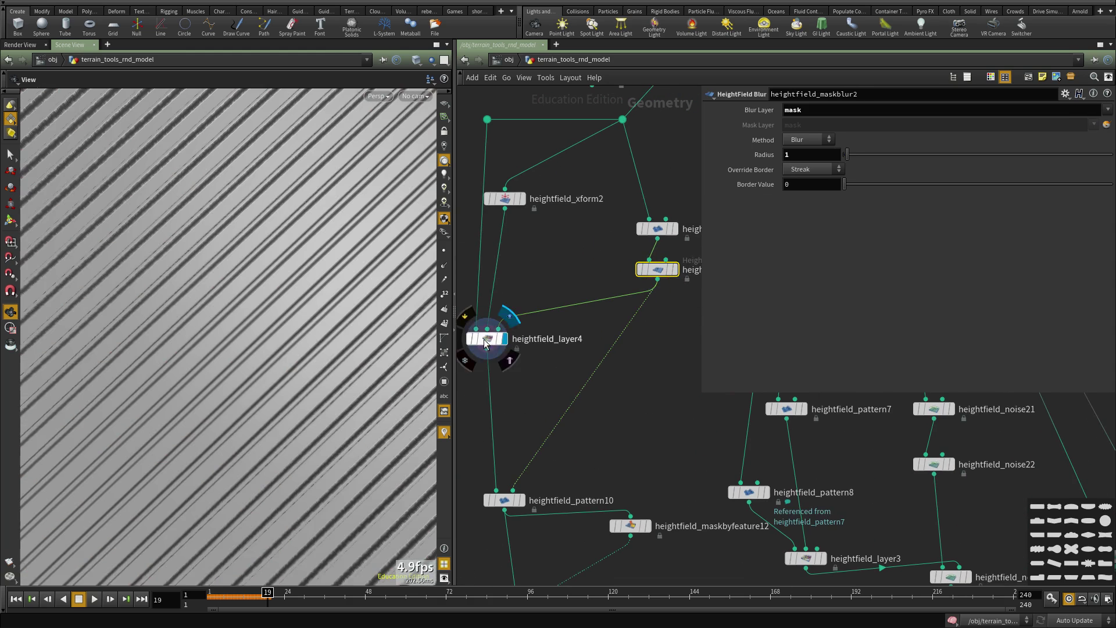
click(486, 339)
click(523, 509)
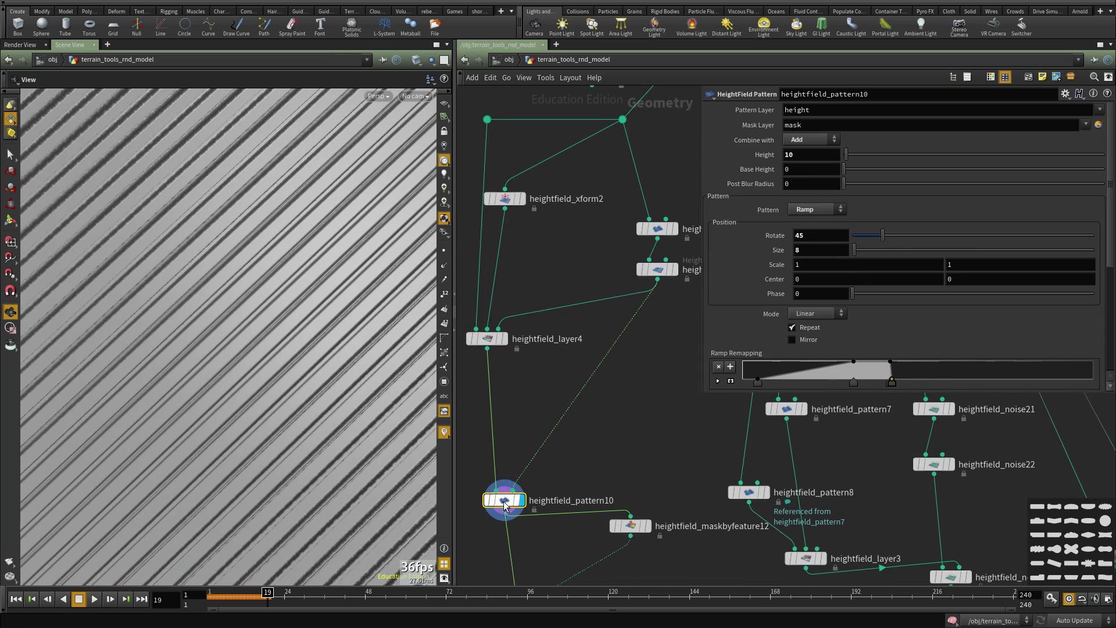
- Try rotations of 90 and 60 degrees on heightfield_pattern10's ramp pattern
middle_drag(523, 509, 529, 453)
text(90)
key(Return)
drag(823, 235, 719, 235)
text(60)
key(Return)
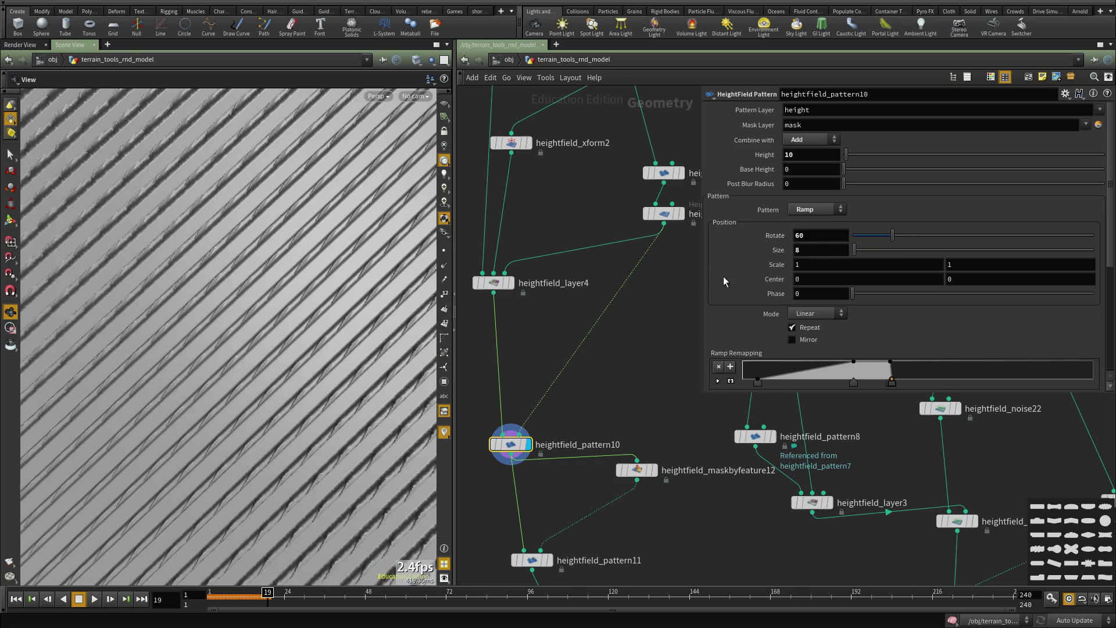
- Try a 120-degree rotation on heightfield_pattern10's ramp pattern and set it to 100 instead
text(120)
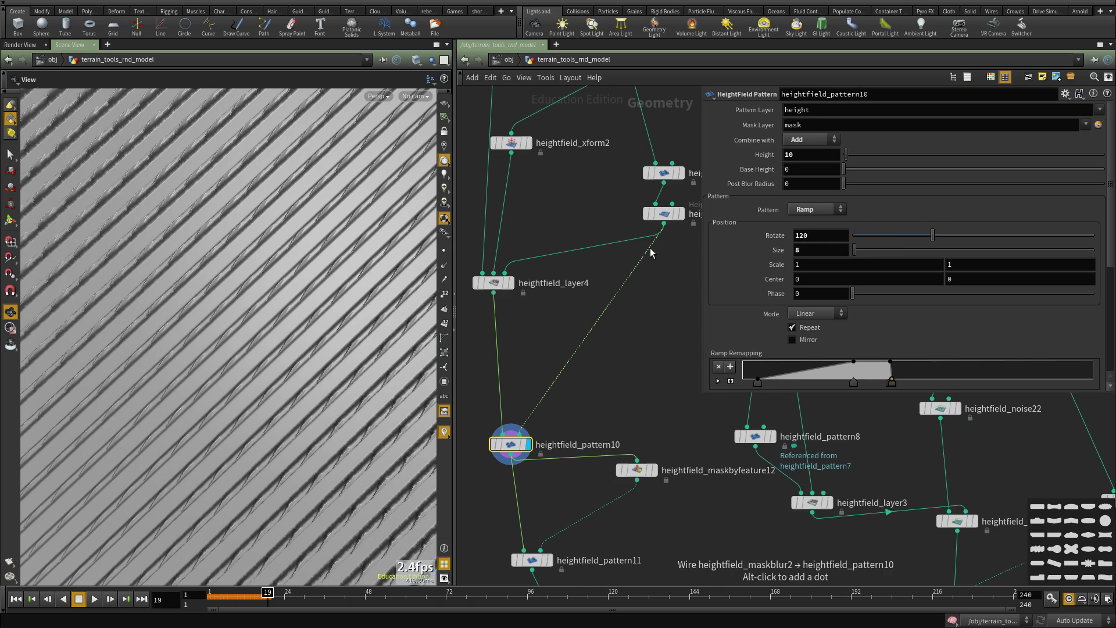
key(Return)
text(100)
key(Return)
scroll(171, 320, down, 5)
- Display heightfield_pattern11 and try rotations of 45 and 90 degrees on its ramp pattern
middle_drag(548, 563, 543, 378)
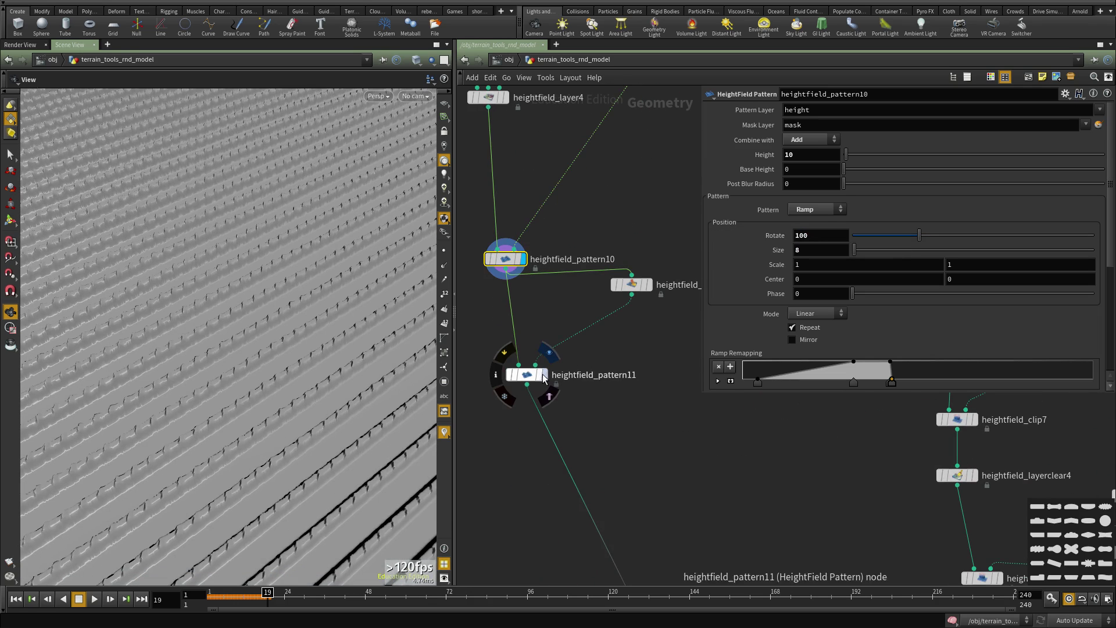
click(526, 378)
key(r)
drag(220, 382, 144, 460)
right_drag(144, 460, 282, 357)
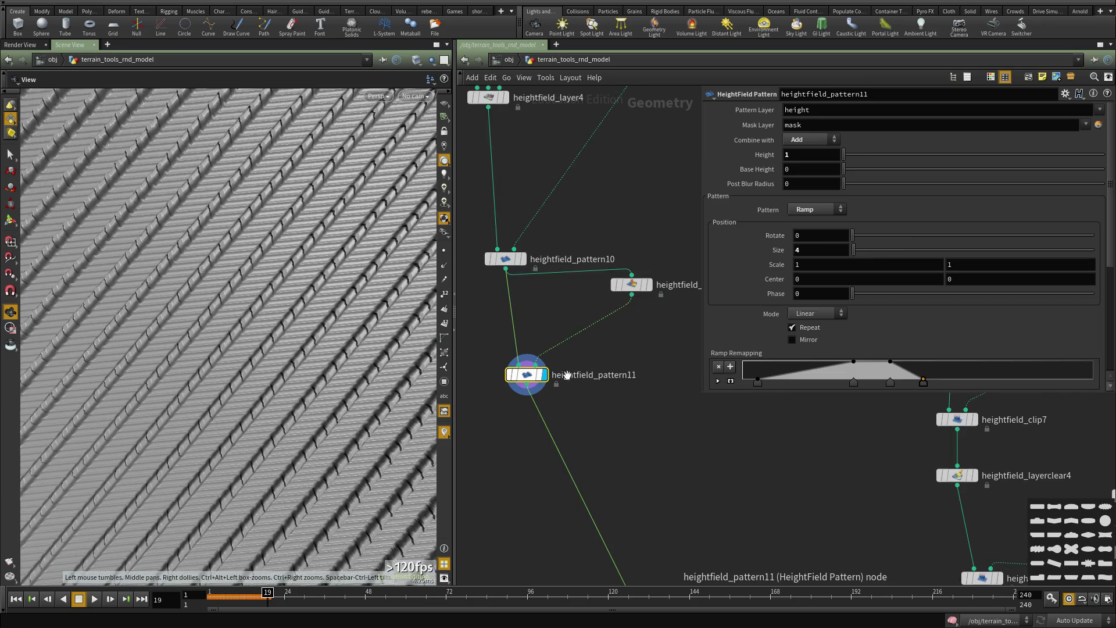
text(45)
key(Return)
text(90)
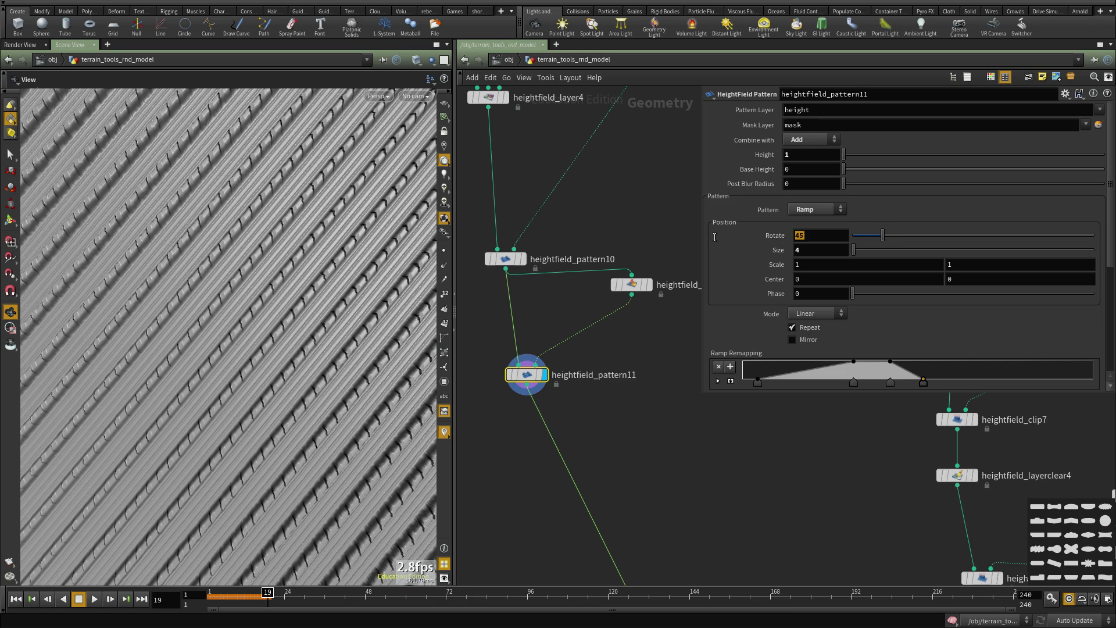
key(Return)
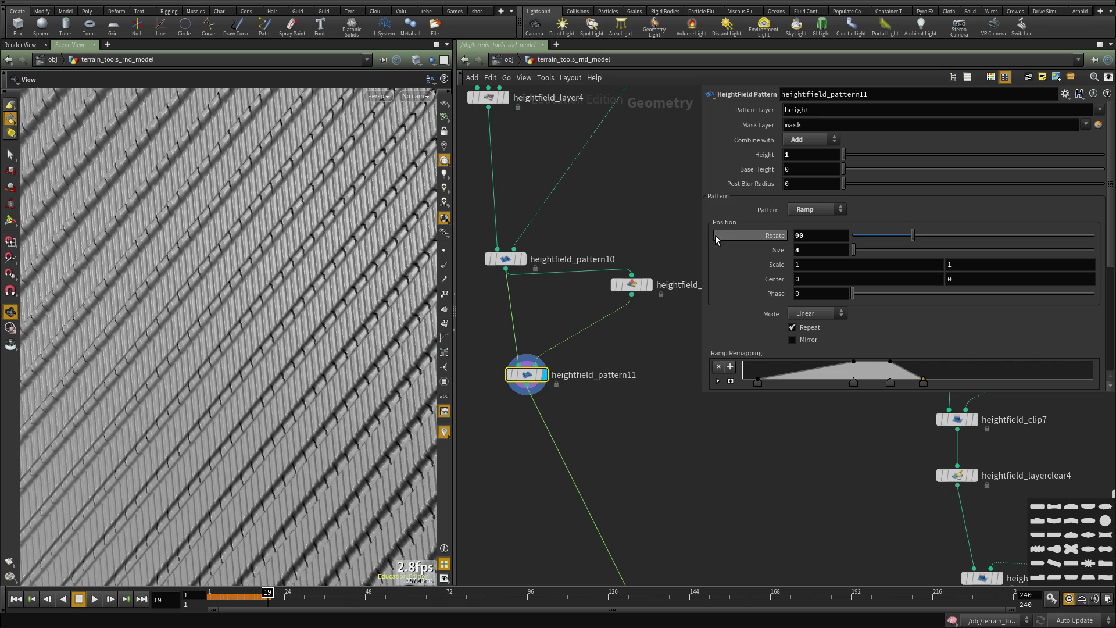
- Set the rotation of heightfield_pattern11's ramp pattern to 100 degrees
drag(809, 235, 642, 246)
text(100)
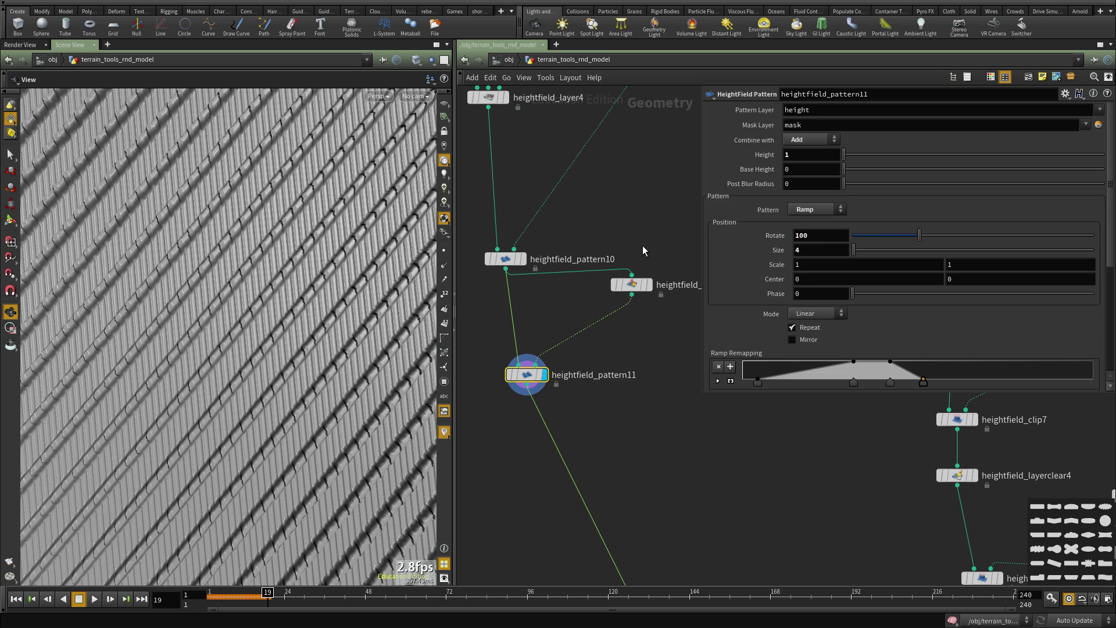
scroll(172, 350, down, 5)
drag(243, 388, 252, 374)
scroll(251, 373, up, 5)
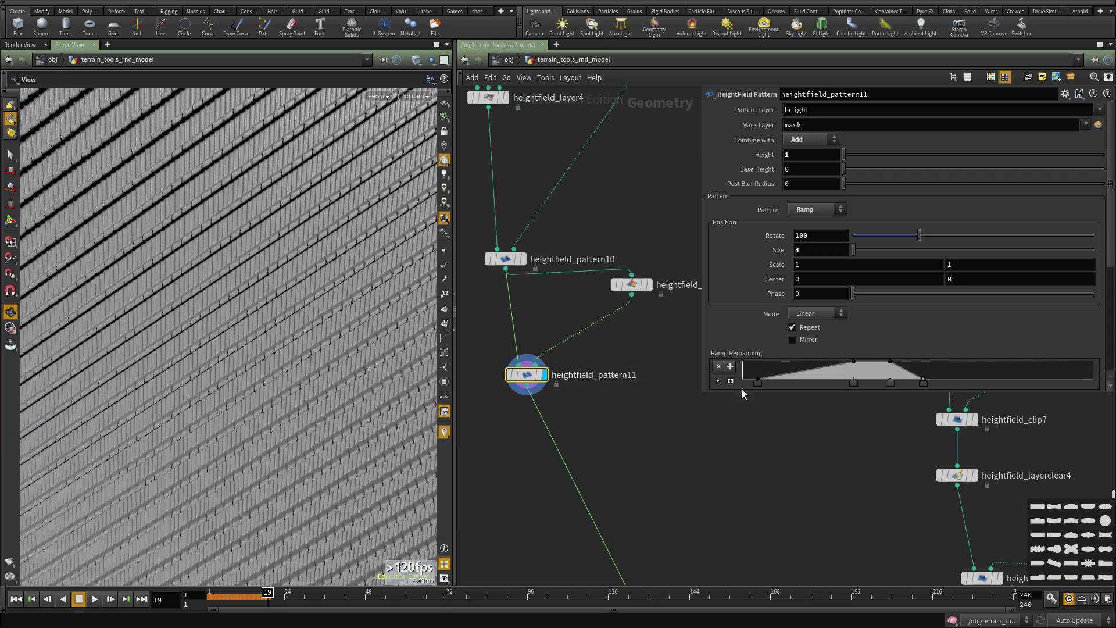
- Display heightfield_layer5 and examine the diagonal stripes beneath the broken bricks from several angles
scroll(760, 488, down, 7)
middle_drag(760, 507, 622, 354)
scroll(621, 357, up, 5)
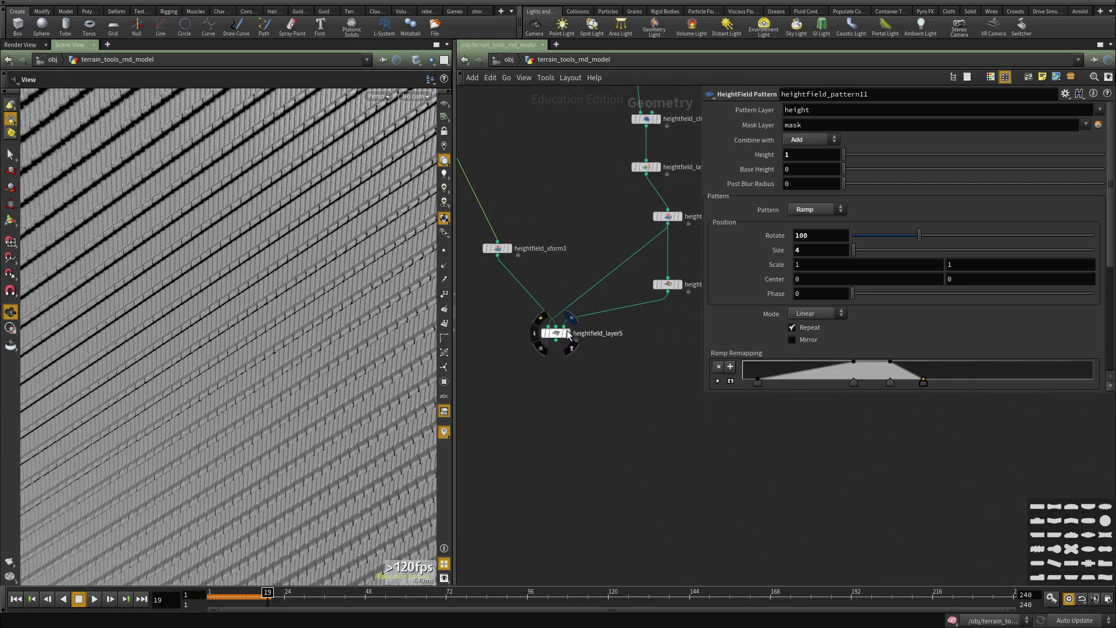
click(568, 334)
key(space+g)
scroll(353, 406, up, 5)
drag(353, 406, 348, 430)
scroll(287, 451, down, 5)
scroll(358, 426, up, 5)
middle_drag(298, 456, 284, 403)
drag(373, 320, 470, 403)
right_drag(360, 413, 262, 451)
drag(238, 395, 371, 415)
scroll(588, 372, up, 4)
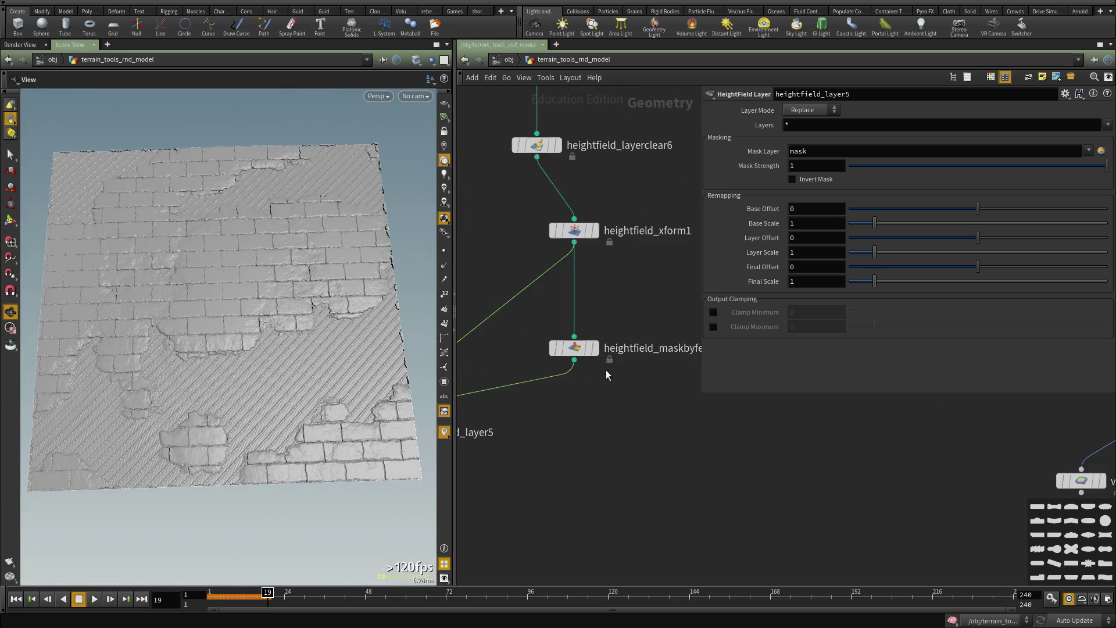
- Display heightfield_xform1 and heightfield_maskbyfeature11 to examine the height mask between the bricks close up
click(595, 231)
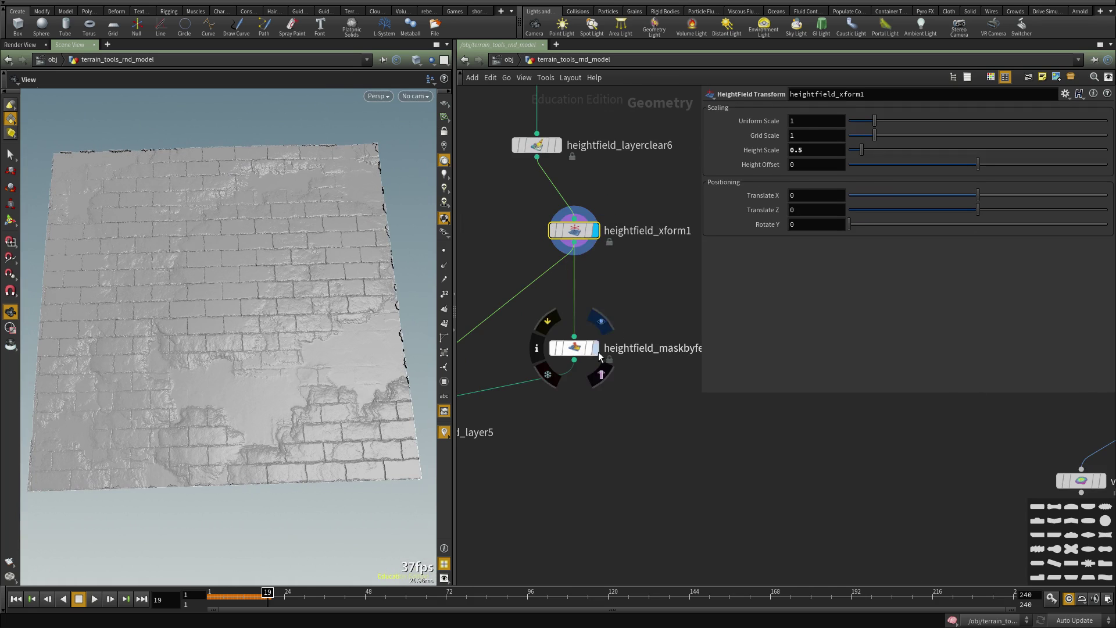
click(596, 350)
middle_drag(606, 416, 605, 393)
drag(182, 404, 152, 385)
right_drag(152, 386, 294, 350)
mouse_move(294, 350)
mouse_down()
mouse_move(259, 357)
mouse_move(290, 344)
mouse_up()
scroll(642, 375, down, 3)
middle_drag(627, 385, 619, 376)
click(619, 376)
key(Tab)
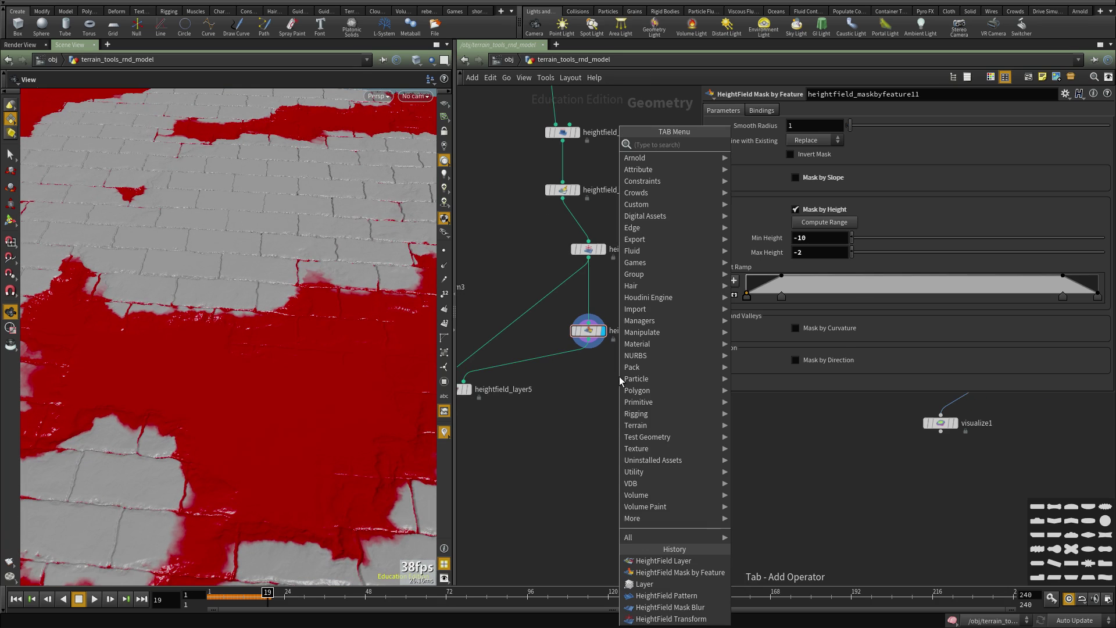
text(rop)
key(Down)
key(Down)
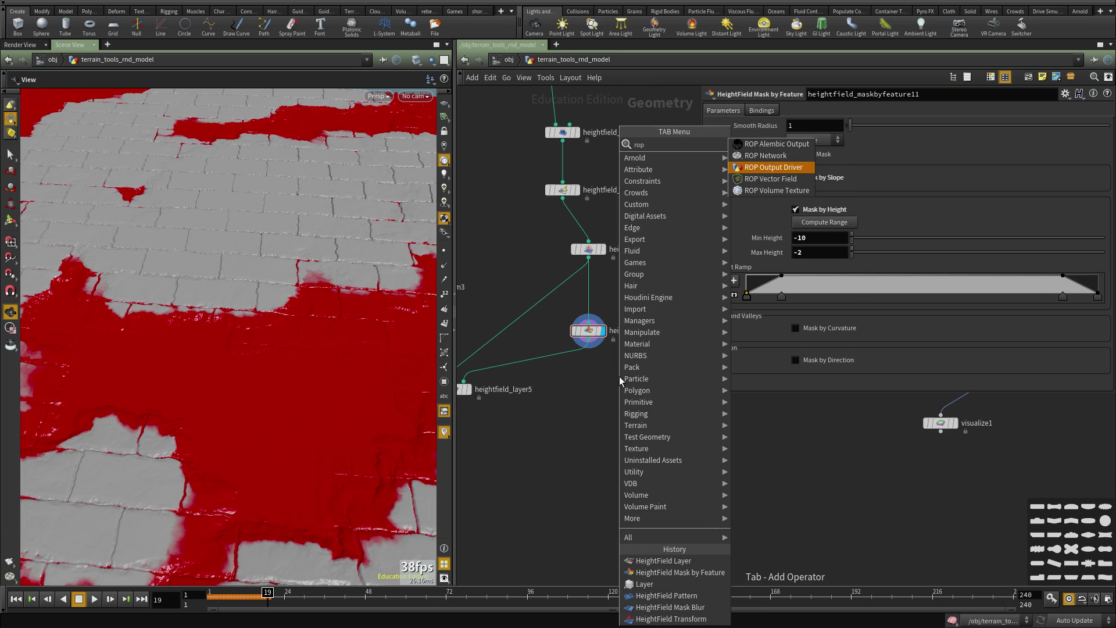
key(Escape)
key(Tab)
text(he)
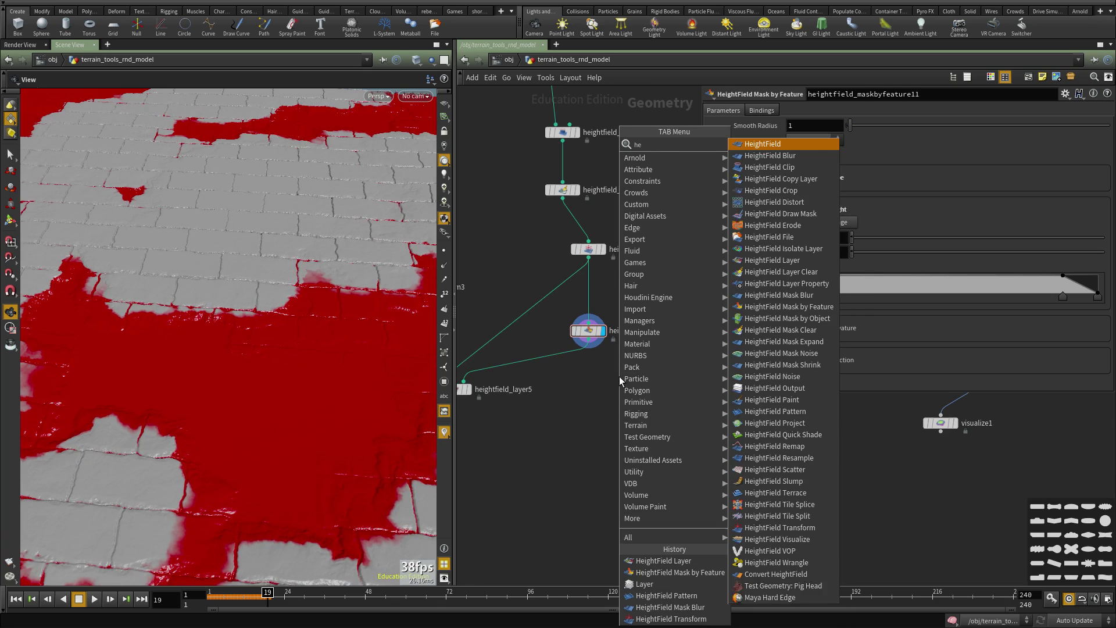
text(ight ex)
key(BackSpace)
key(BackSpace)
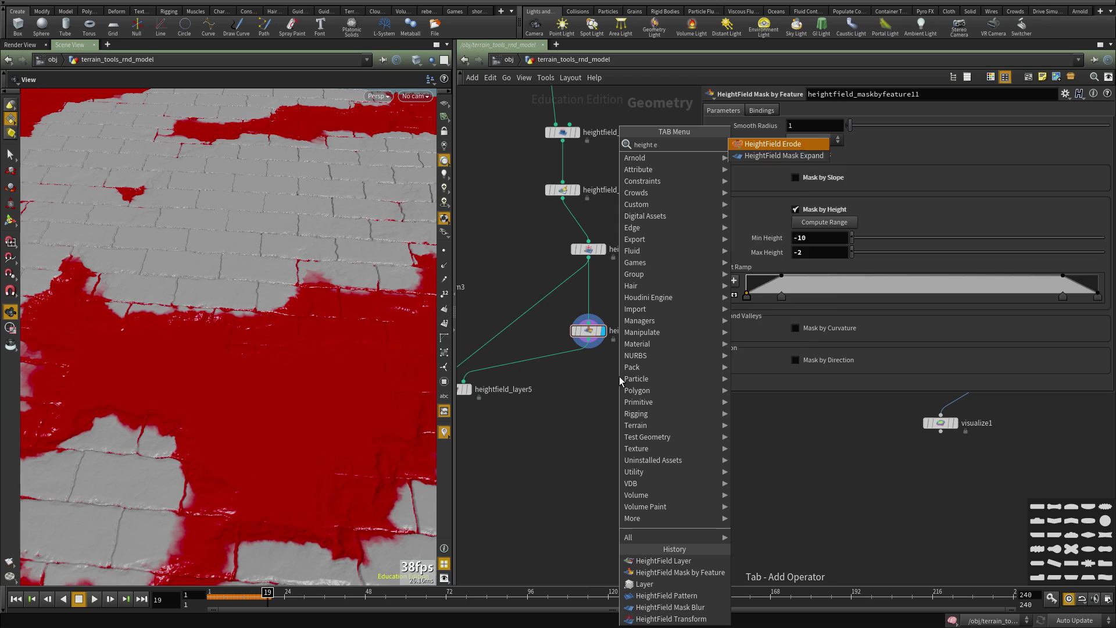
text(ex)
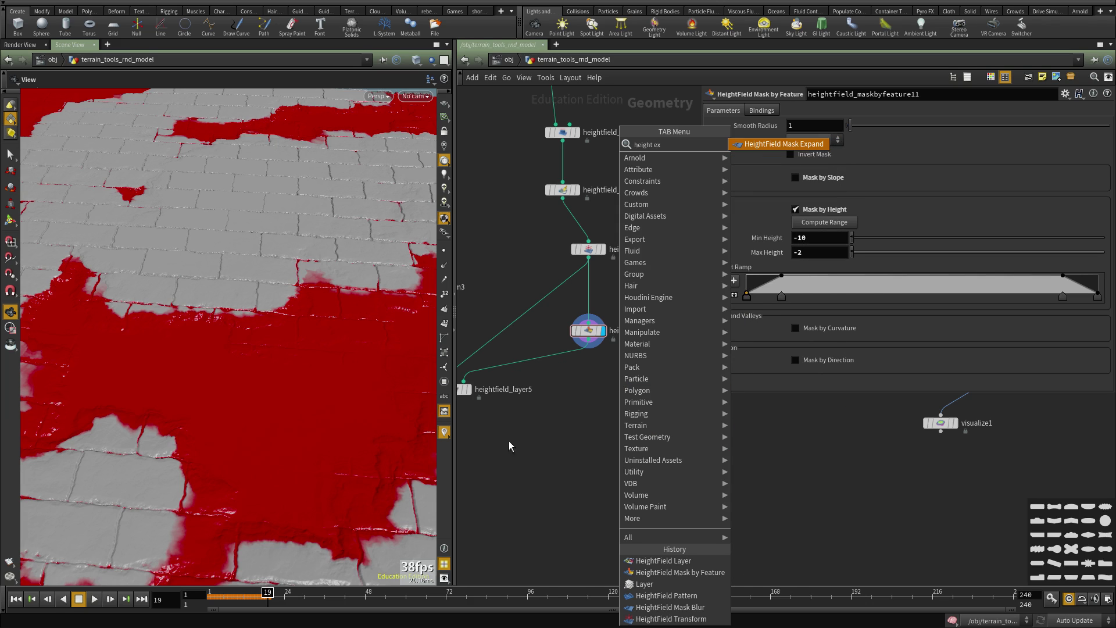
key(Escape)
key(Tab)
text(expor)
key(Escape)
- Add a HeightField Output node below heightfield_maskbyfeature11, connect it to that node's output and display it
key(Tab)
mouse_move(597, 434)
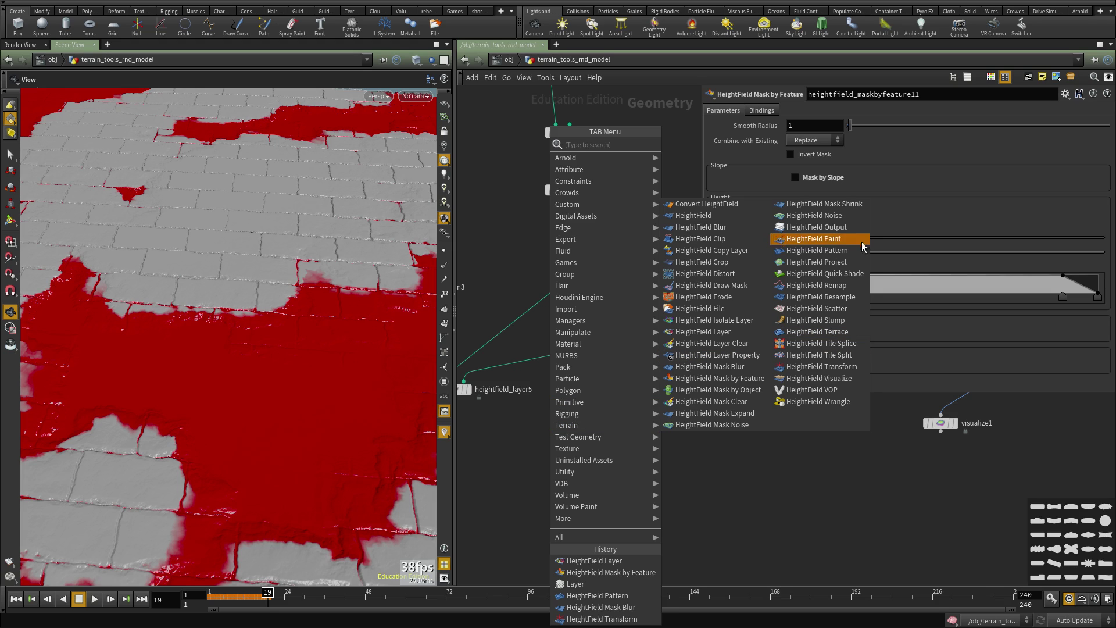
key(Escape)
click(592, 452)
scroll(592, 452, up, 3)
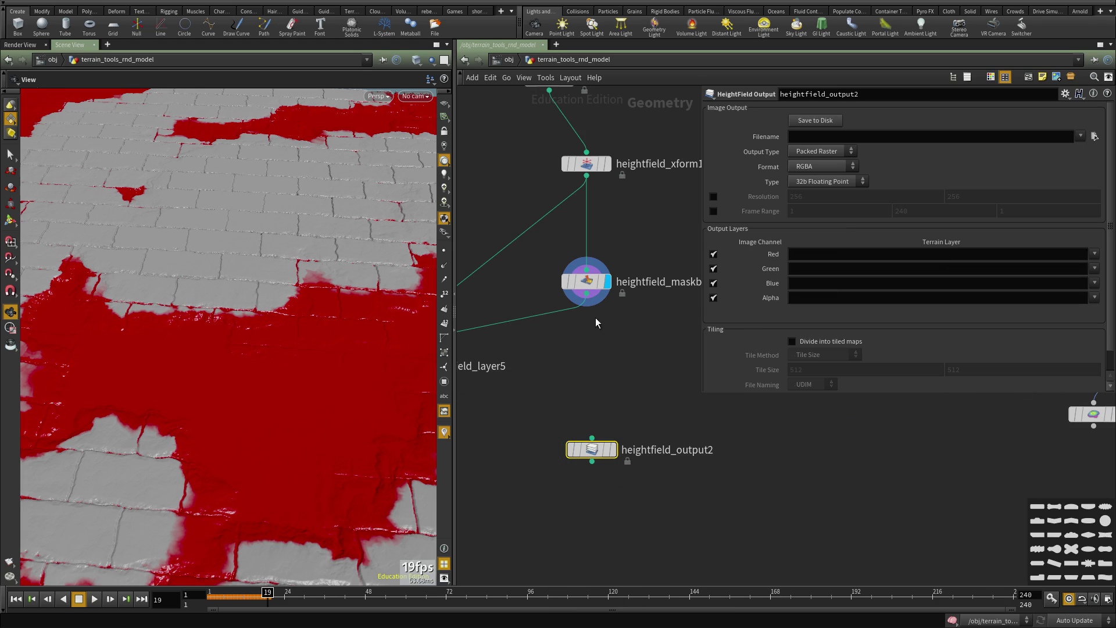
click(610, 450)
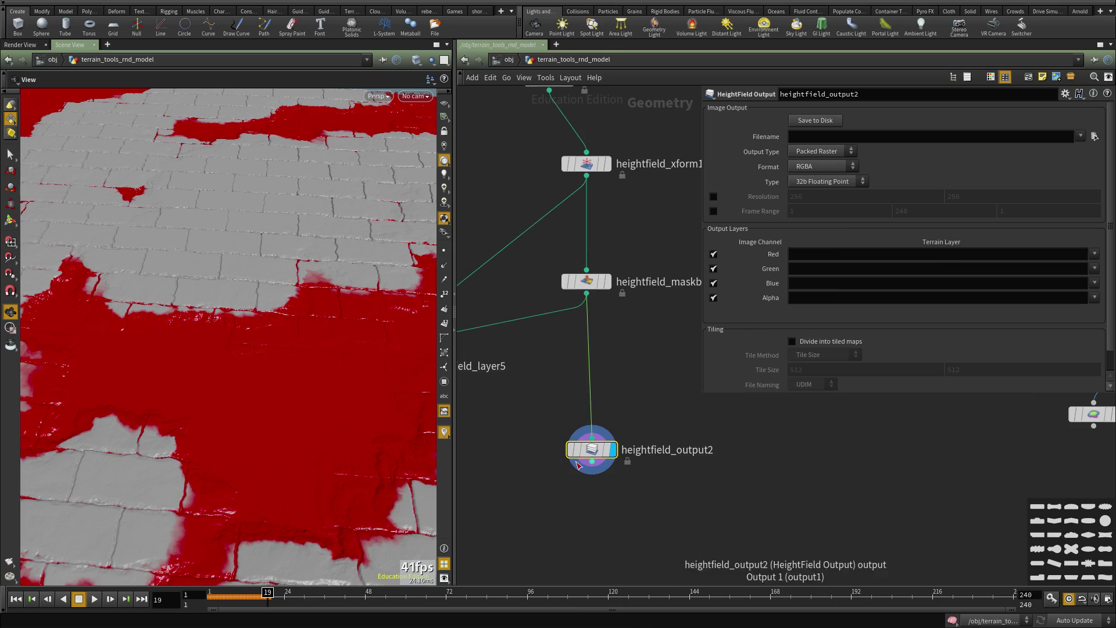
- Display heightfield_layer5 and review the combined brick and stripe terrain along with its input nodes
drag(262, 344, 235, 471)
drag(306, 387, 302, 334)
scroll(530, 369, down, 1)
middle_drag(541, 369, 765, 418)
scroll(635, 432, up, 2)
click(672, 410)
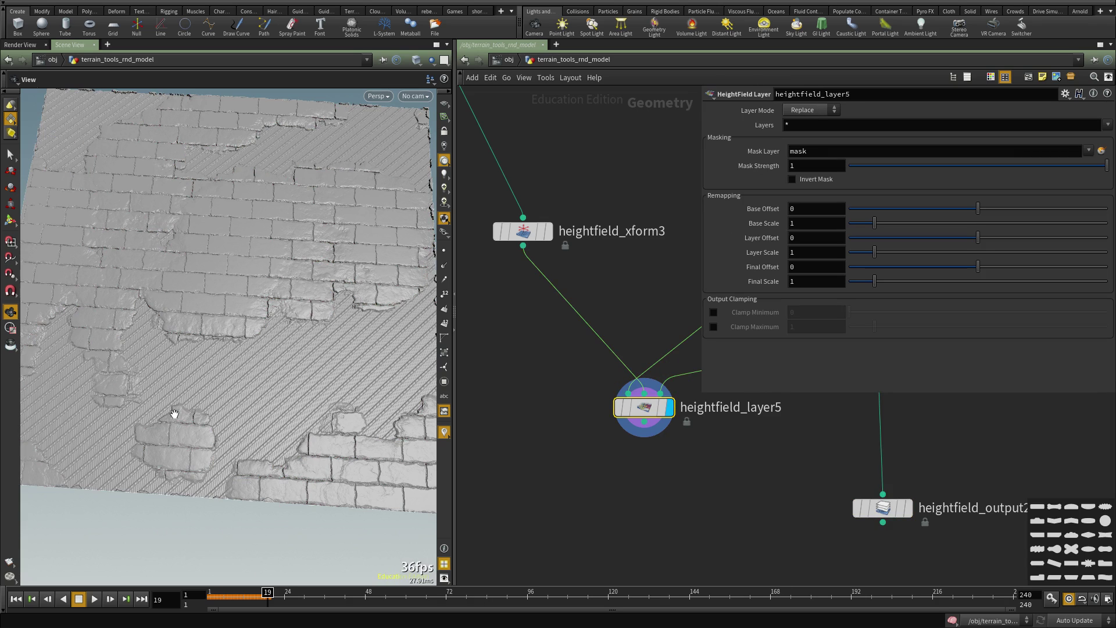
scroll(519, 447, down, 2)
middle_drag(593, 416, 533, 459)
middle_drag(616, 349, 474, 274)
scroll(581, 250, up, 2)
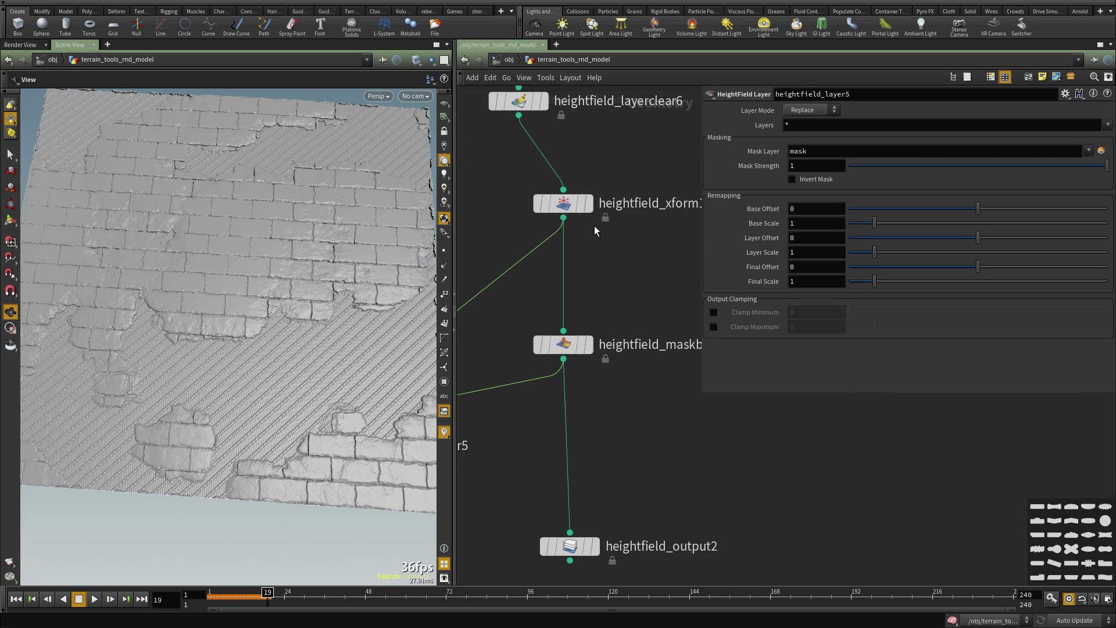
- Display heightfield_xform1 and heightfield_layer5 in turn to compare their terrain, and open the settings of heightfield_maskbyfeature11
click(571, 210)
drag(200, 374, 272, 399)
scroll(261, 427, down, 3)
scroll(756, 415, down, 3)
scroll(607, 436, up, 4)
click(525, 417)
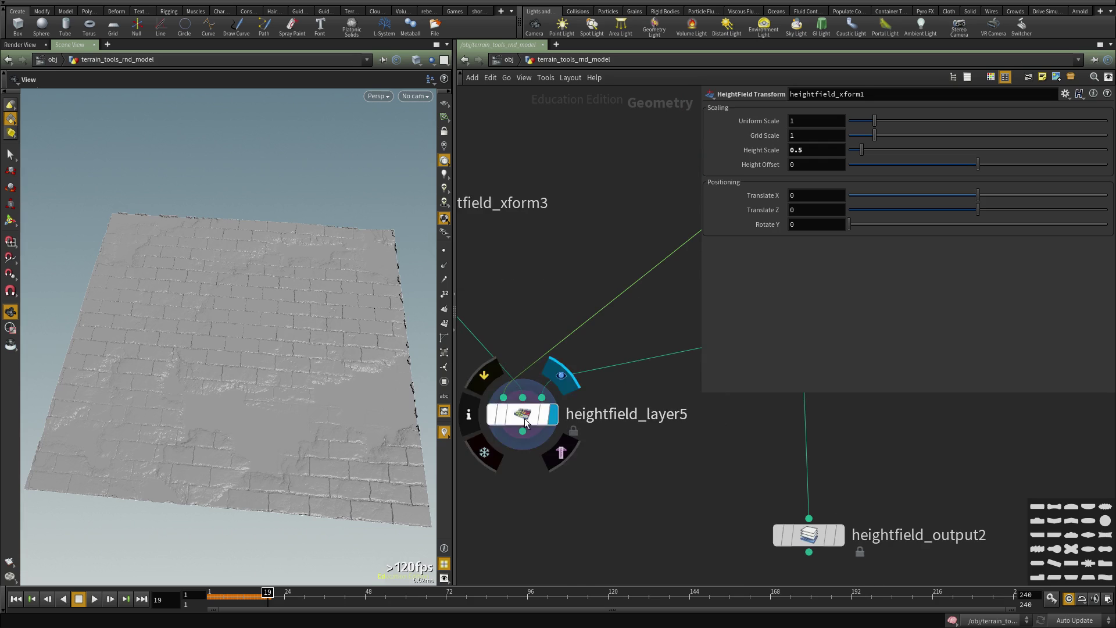
scroll(281, 430, up, 3)
drag(284, 431, 283, 389)
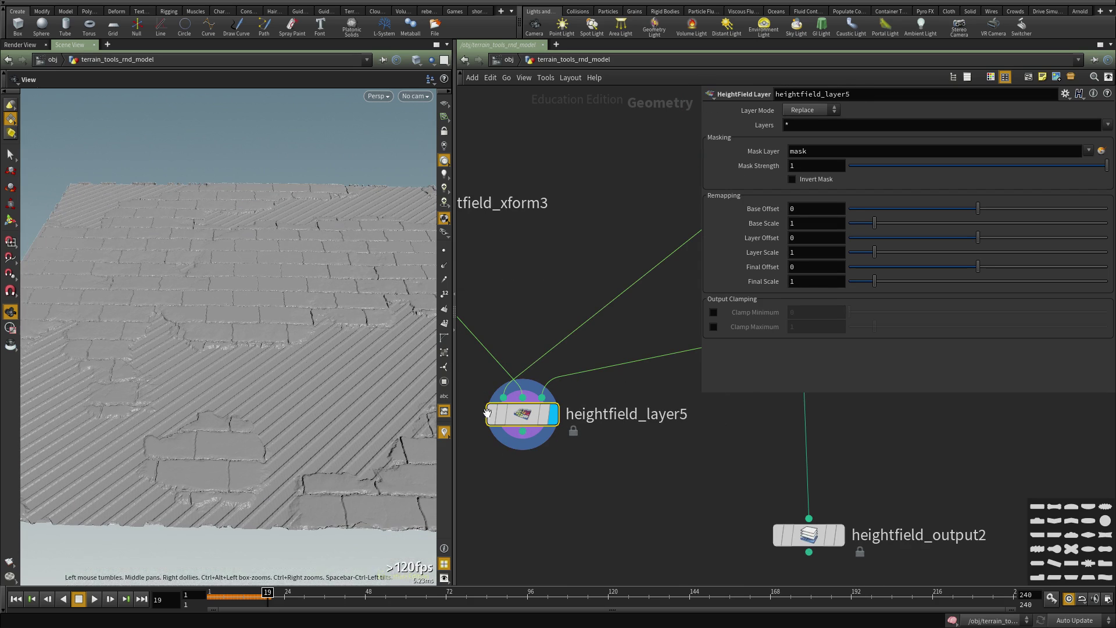
scroll(582, 274, down, 4)
scroll(587, 305, up, 3)
click(599, 340)
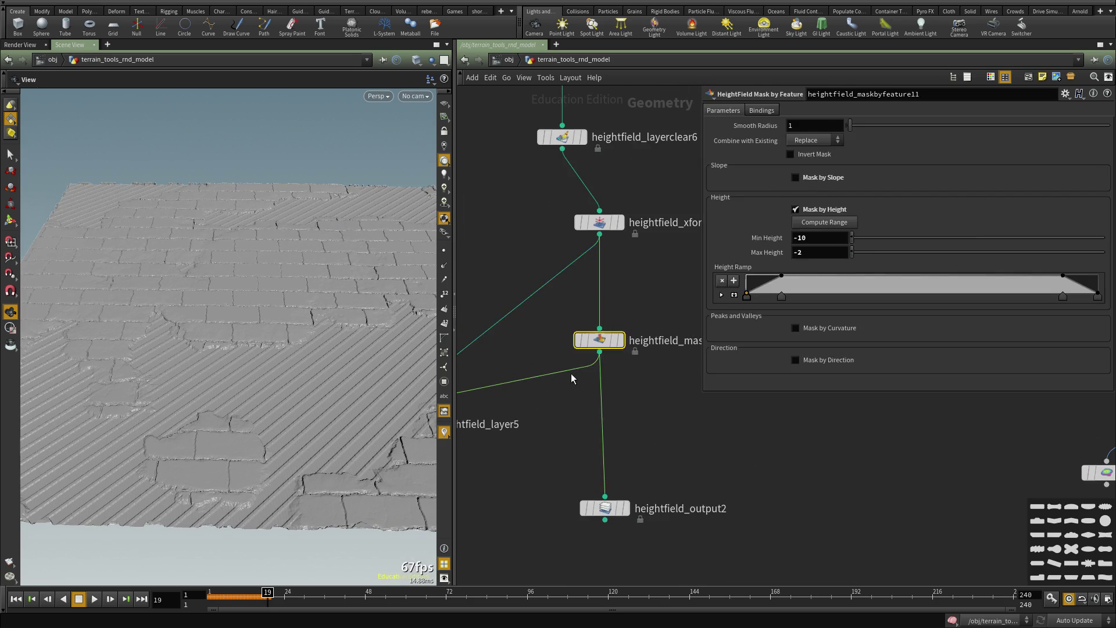
- Try wiring heightfield_distort10 into the mask input of heightfield_layer5 and examine the terrain up close
scroll(626, 456, down, 5)
drag(526, 448, 617, 264)
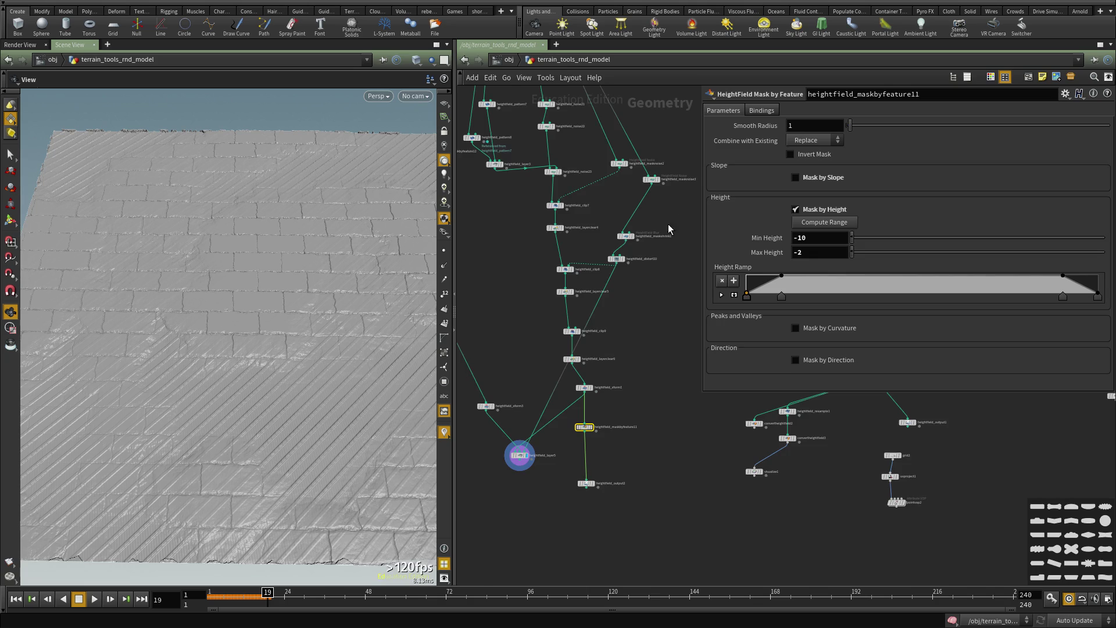
scroll(636, 313, up, 4)
click(581, 274)
middle_drag(583, 350, 668, 181)
mouse_move(291, 331)
mouse_down()
mouse_move(277, 428)
mouse_move(277, 324)
mouse_up()
right_drag(277, 324, 329, 381)
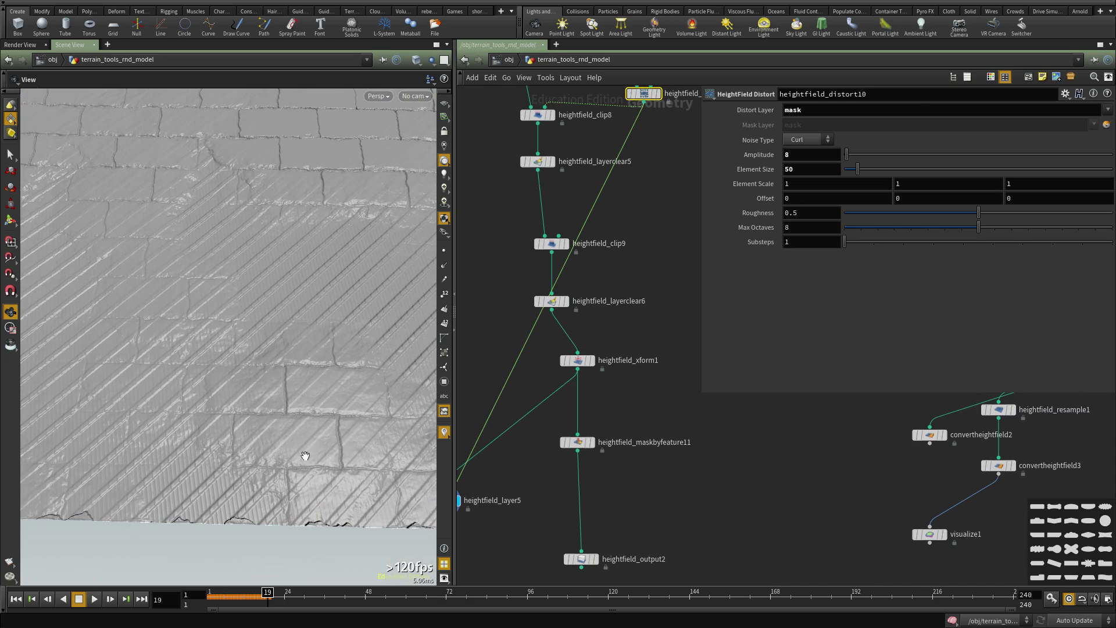
- Try wiring heightfield_maskshrink1 into the mask input of heightfield_layer5, and undo the mask wiring changes
scroll(683, 314, down, 2)
middle_drag(682, 316, 652, 361)
scroll(625, 220, up, 2)
drag(609, 234, 638, 166)
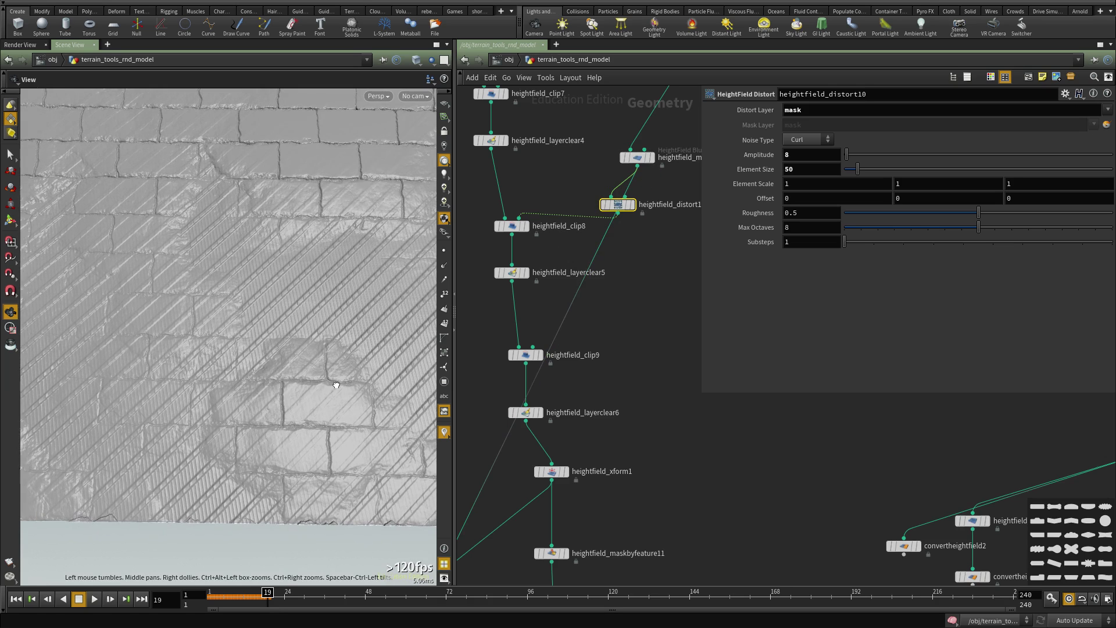
scroll(608, 395, down, 2)
middle_drag(608, 395, 646, 293)
key(ctrl+z)
key(ctrl+z)
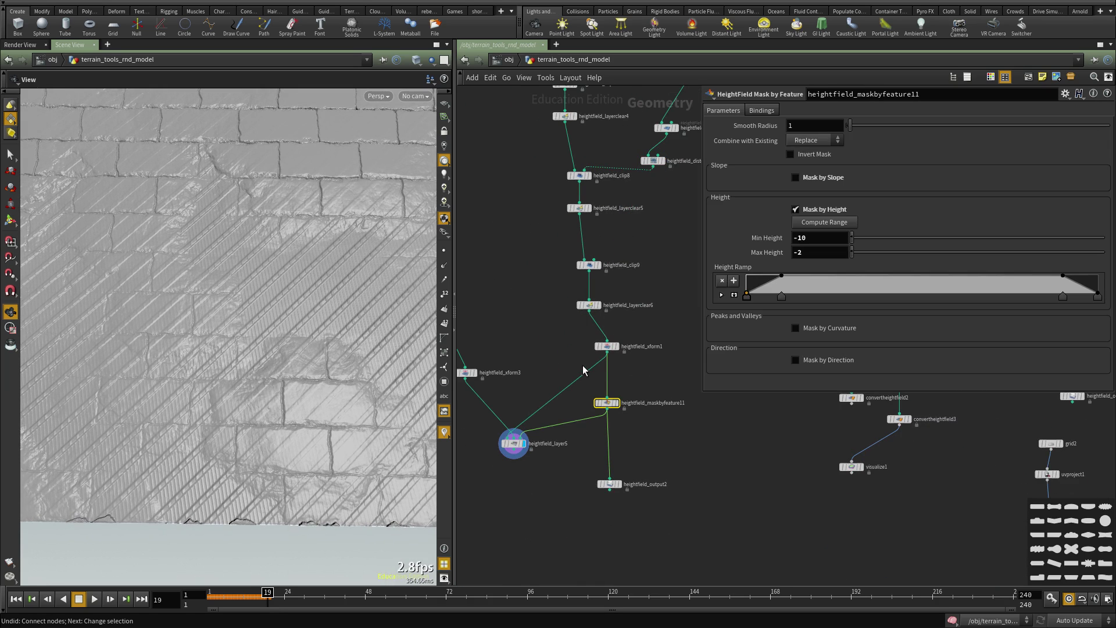
- Examine the combined brick and stripe terrain from several angles, and display heightfield_masknoise3 to view its mask
drag(264, 369, 294, 347)
right_drag(294, 346, 247, 356)
middle_drag(247, 356, 201, 414)
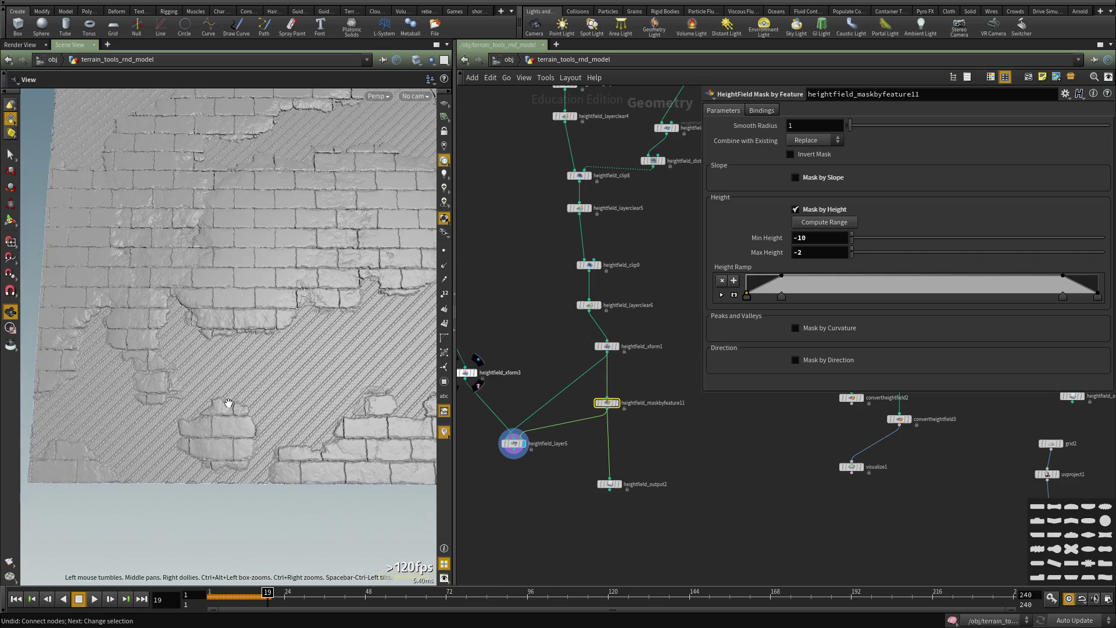
drag(201, 414, 309, 372)
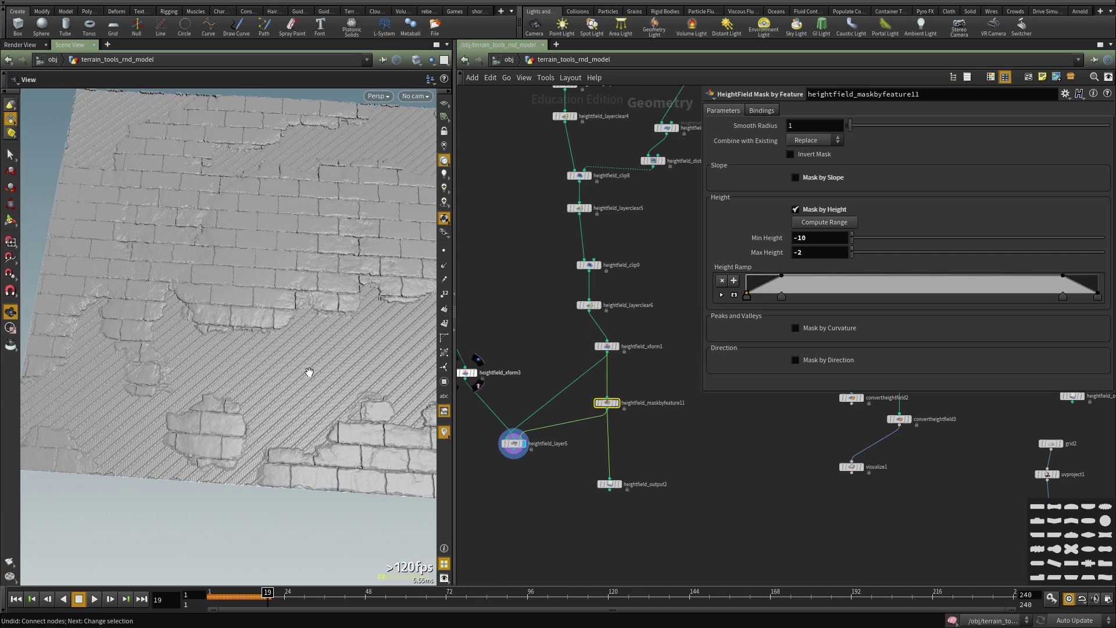
middle_drag(648, 186, 511, 391)
scroll(614, 265, up, 4)
middle_drag(613, 265, 677, 236)
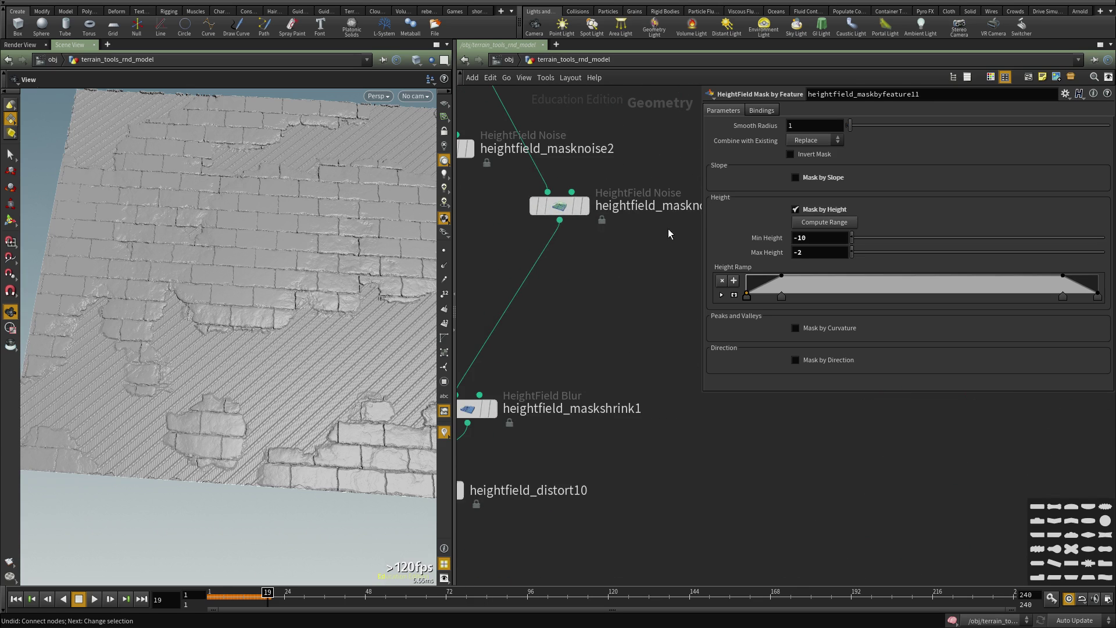
click(586, 210)
scroll(608, 331, down, 3)
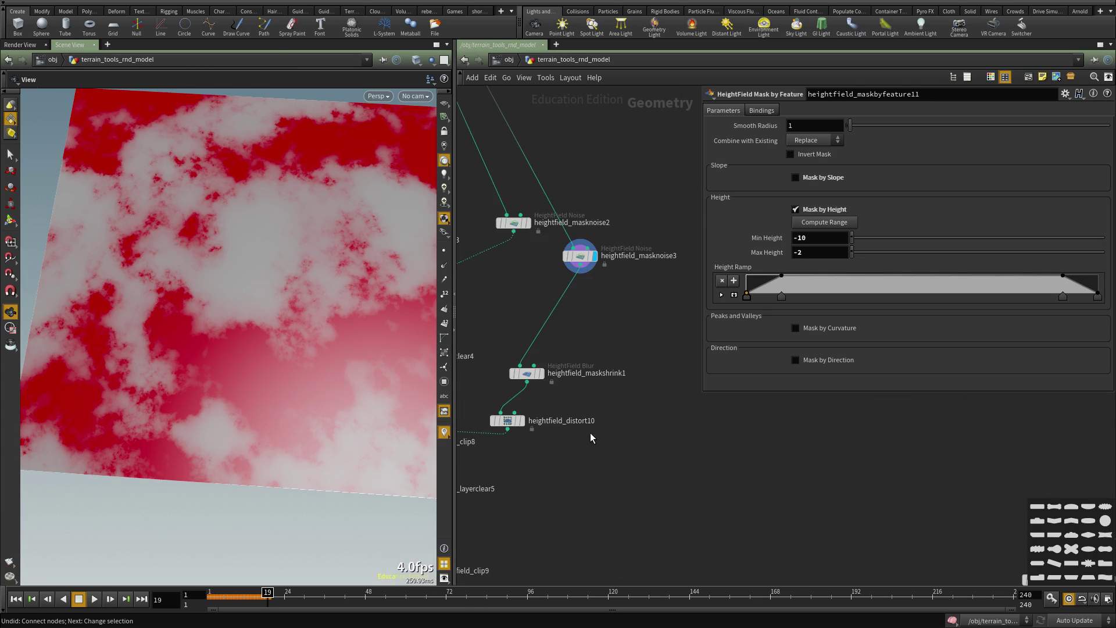
- Duplicate heightfield_masknoise3 with its input wired to heightfield6, display the copy, and set its Amplitude to 1 and Element Size to 48
scroll(632, 343, down, 3)
middle_drag(633, 337, 619, 435)
scroll(616, 429, up, 2)
drag(615, 426, 566, 377)
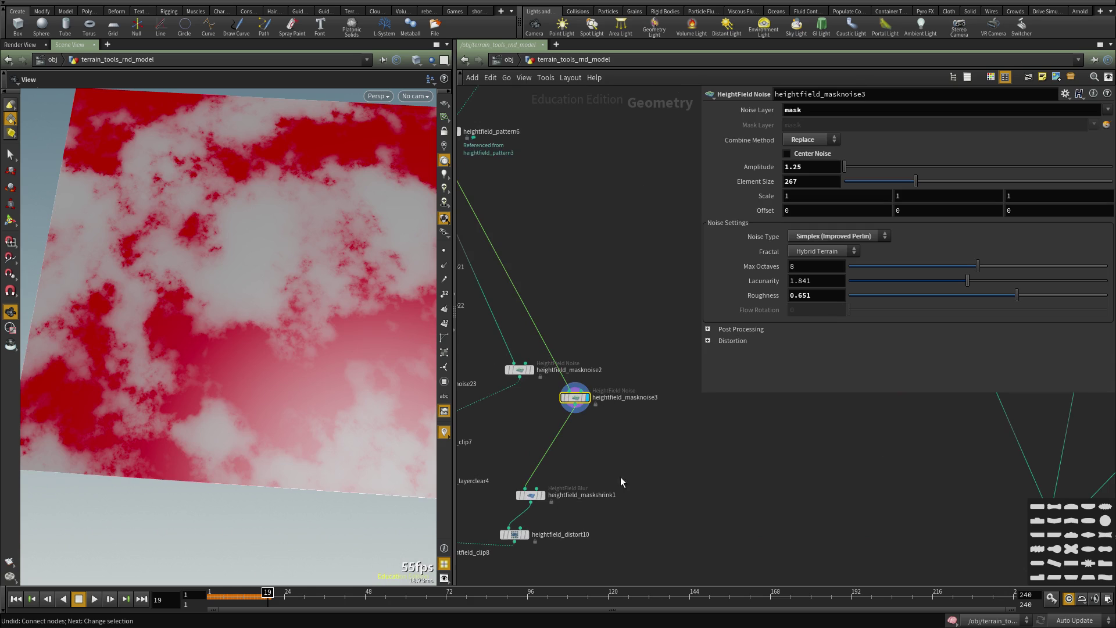
scroll(626, 463, up, 2)
drag(687, 484, 580, 345)
key(ctrl+c)
key(ctrl+v)
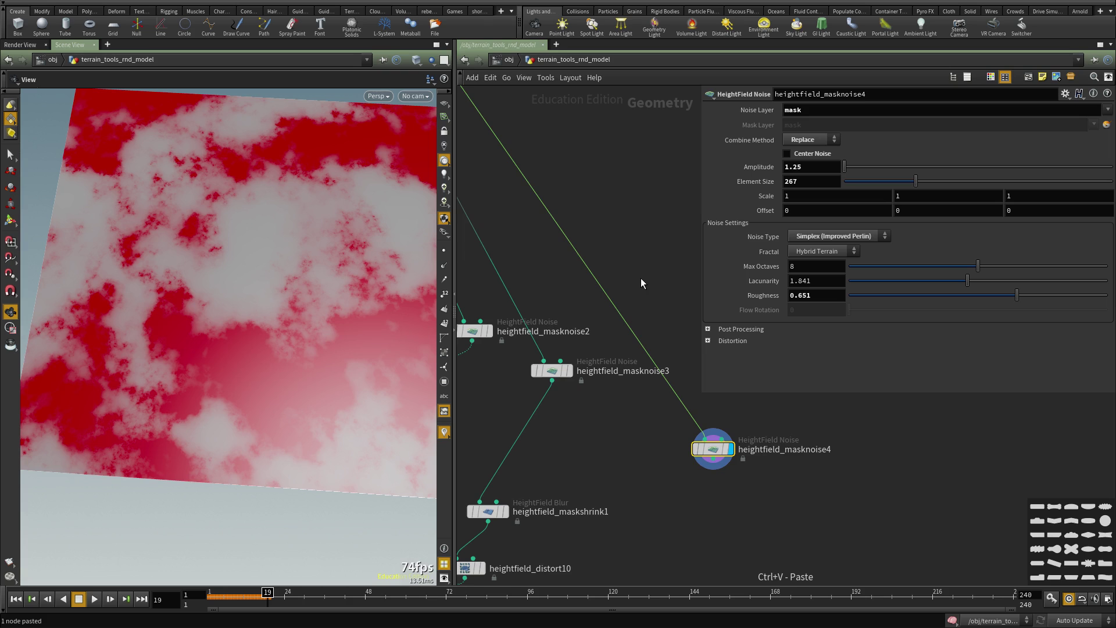
middle_drag(629, 276, 627, 298)
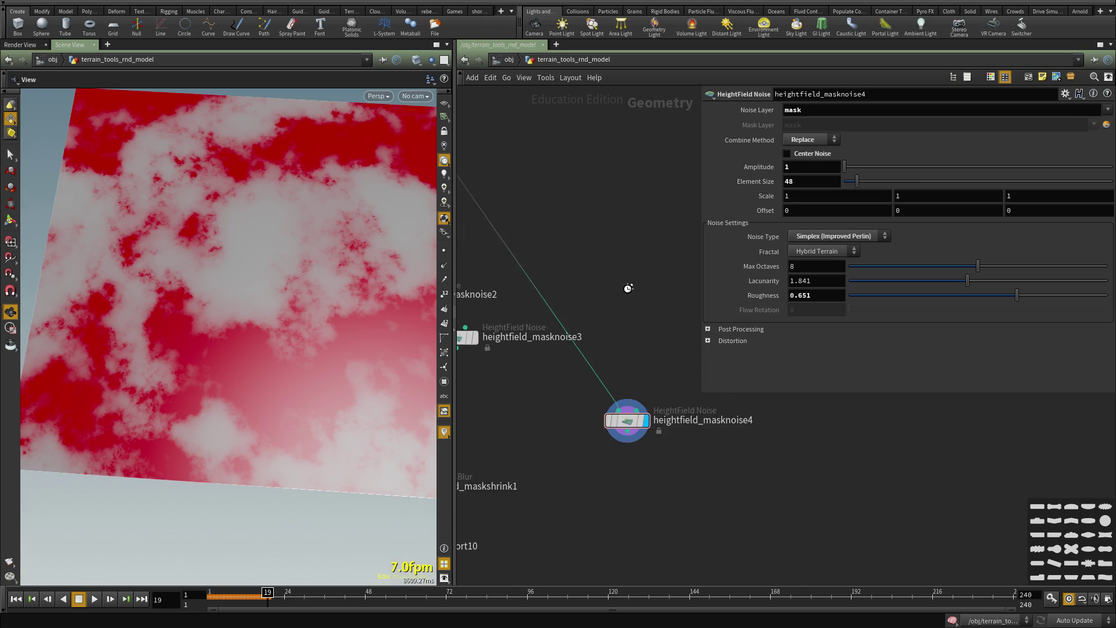
- Select the source node heightfield6 and check its Grid Spacing and size settings
right_drag(628, 298, 572, 231)
middle_drag(573, 232, 674, 462)
right_drag(508, 224, 549, 270)
middle_drag(491, 171, 589, 248)
click(514, 248)
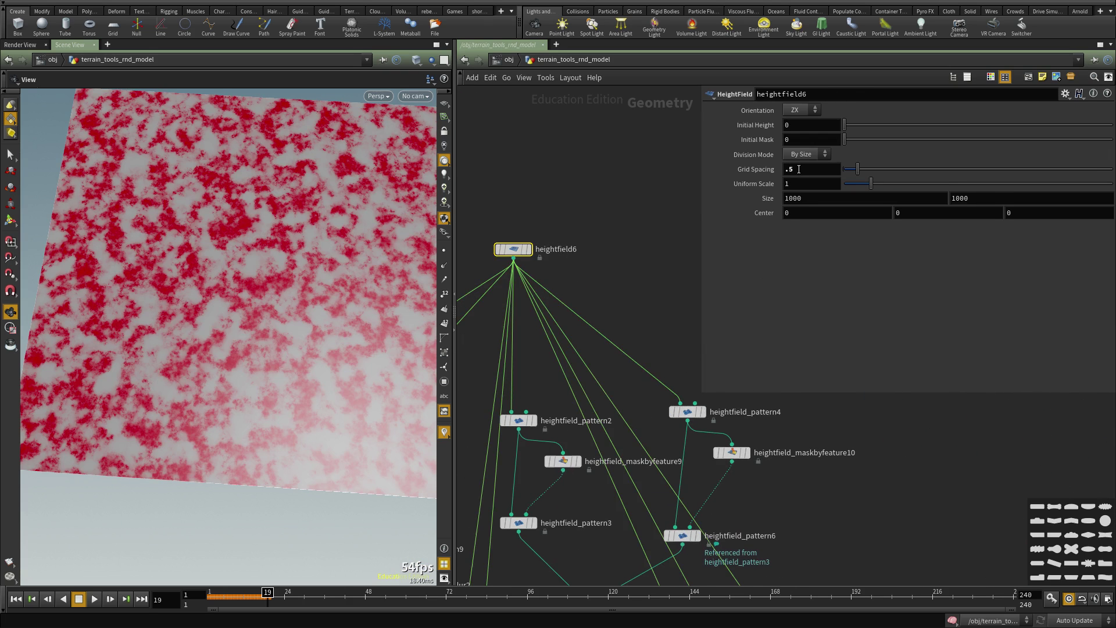
- Set the Element Size of heightfield_masknoise4 to 22
right_drag(611, 211, 582, 172)
middle_drag(648, 305, 612, 185)
middle_drag(669, 506, 592, 233)
right_drag(631, 395, 660, 453)
drag(660, 454, 623, 381)
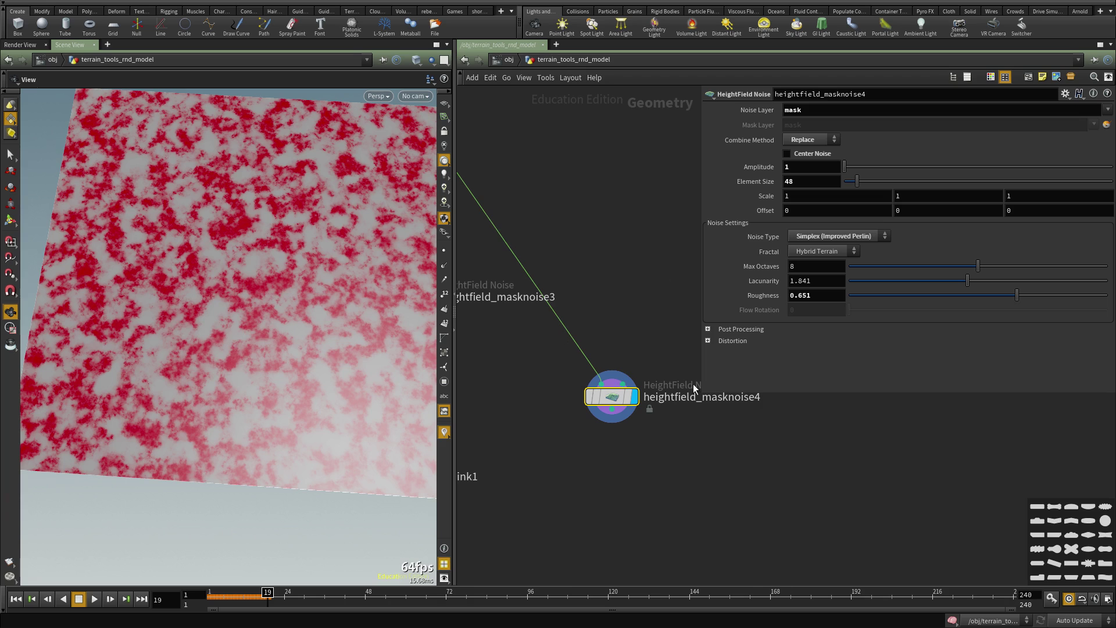
drag(853, 184, 850, 183)
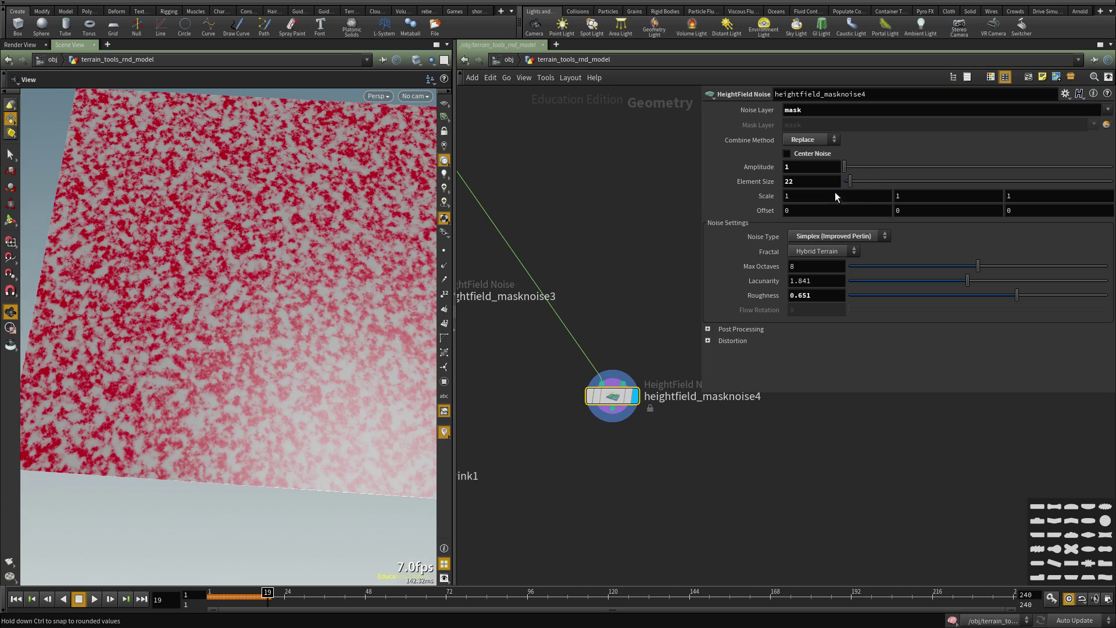
- Duplicate heightfield_maskshrink1 below heightfield_masknoise4, connect it to that node's output and display the copy
scroll(609, 412, down, 5)
drag(535, 433, 490, 394)
key(ctrl+c)
scroll(597, 411, up, 3)
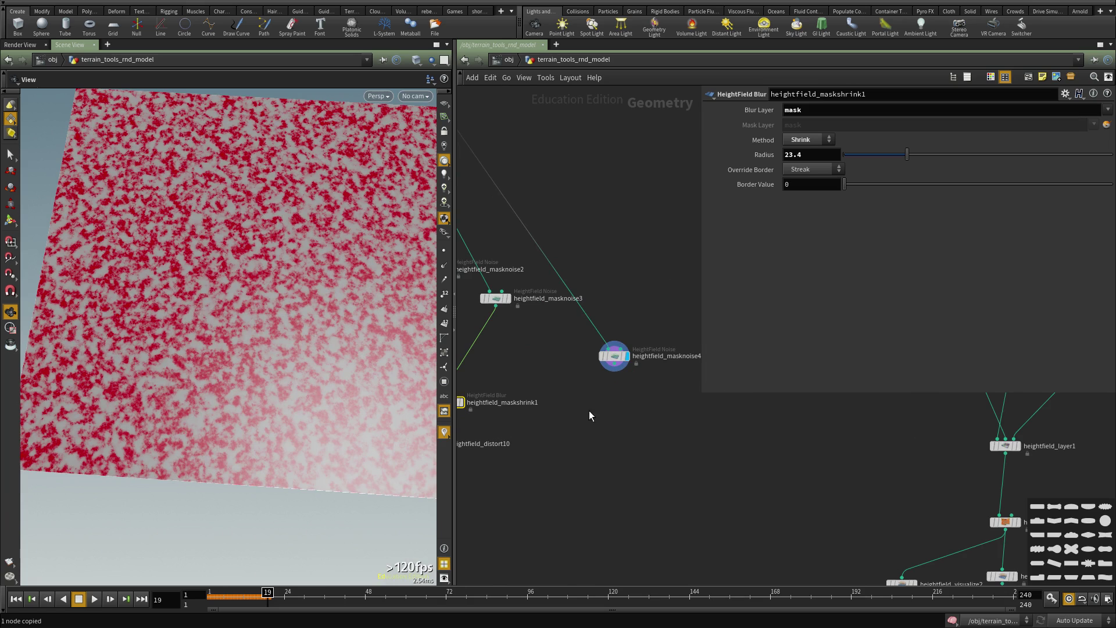
key(ctrl+v)
scroll(616, 377, up, 2)
click(613, 357)
click(590, 438)
click(617, 449)
drag(607, 452, 621, 468)
scroll(654, 418, down, 3)
middle_drag(654, 417, 681, 367)
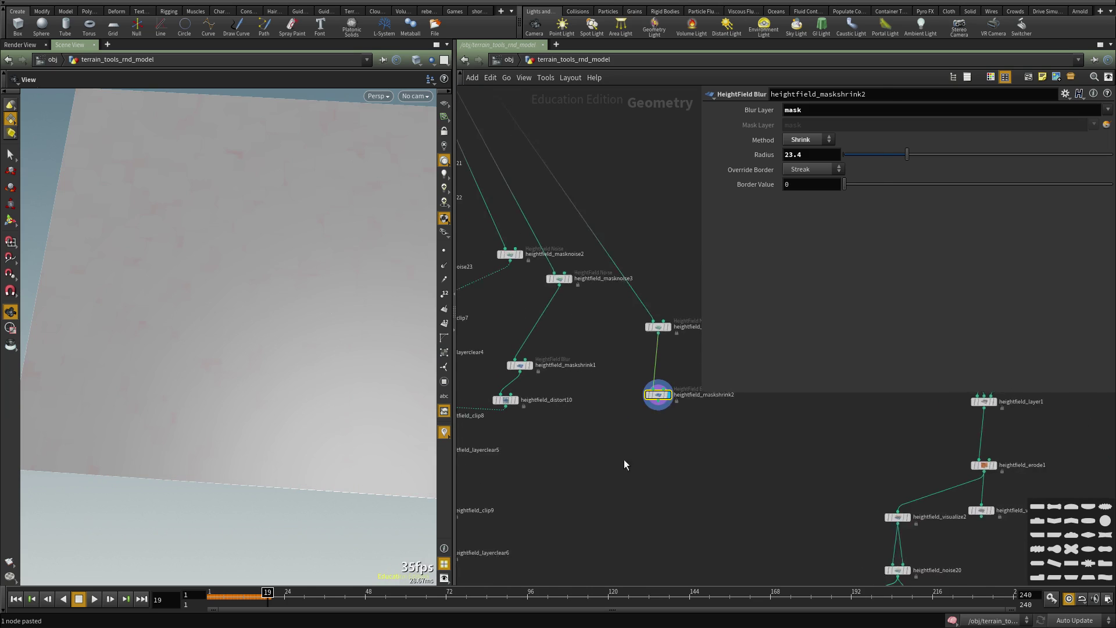
- Duplicate heightfield_xform1 below heightfield_maskshrink2, feed it from heightfield6 and display the copy
scroll(625, 455, up, 1)
scroll(589, 487, down, 4)
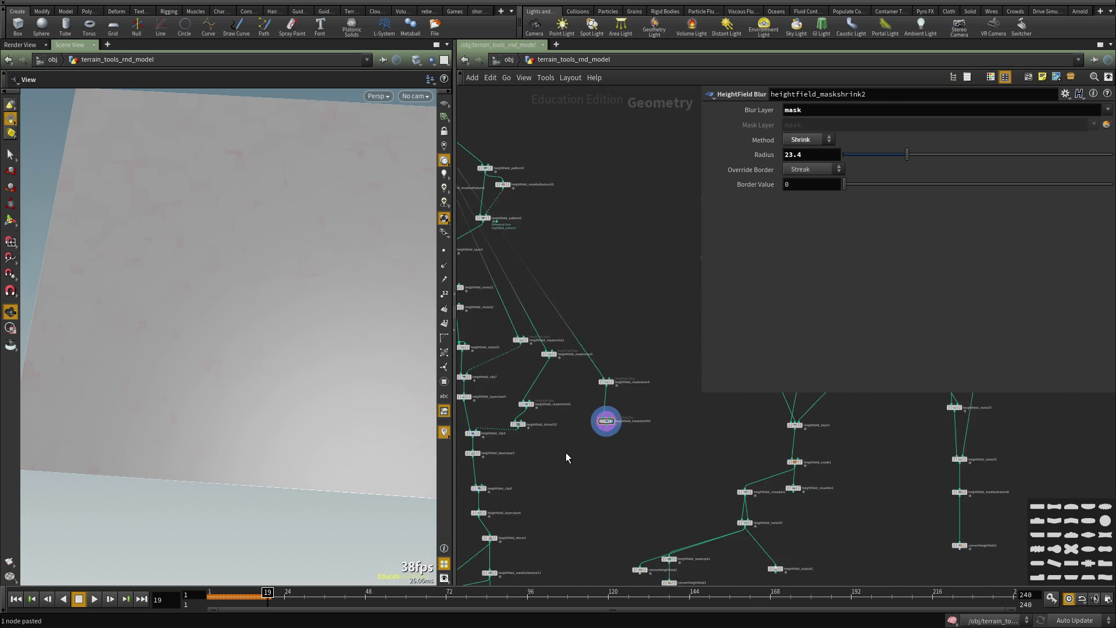
middle_drag(566, 453, 608, 415)
scroll(611, 413, up, 3)
click(553, 324)
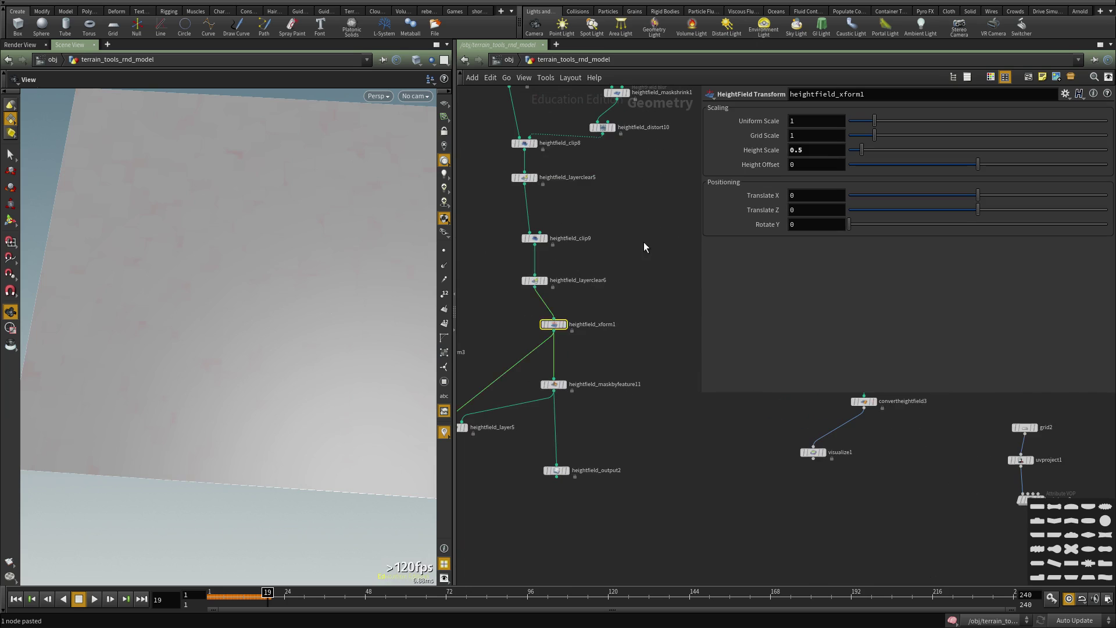
key(ctrl+c)
middle_drag(685, 159, 619, 436)
key(ctrl+v)
click(639, 446)
scroll(635, 407, down, 3)
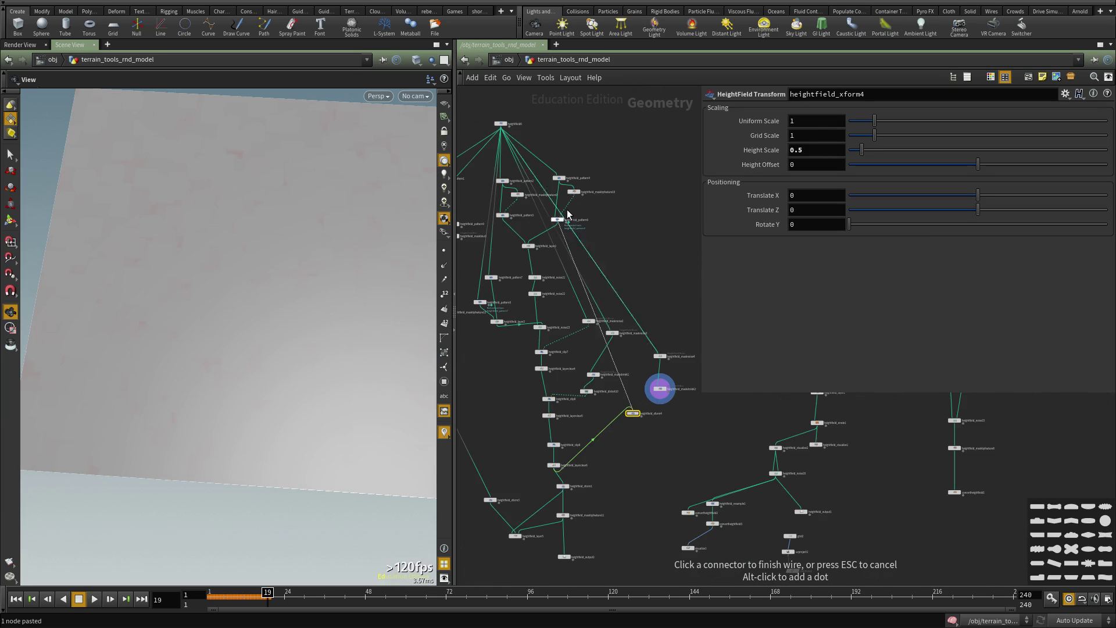
click(552, 222)
scroll(595, 382, up, 5)
click(588, 358)
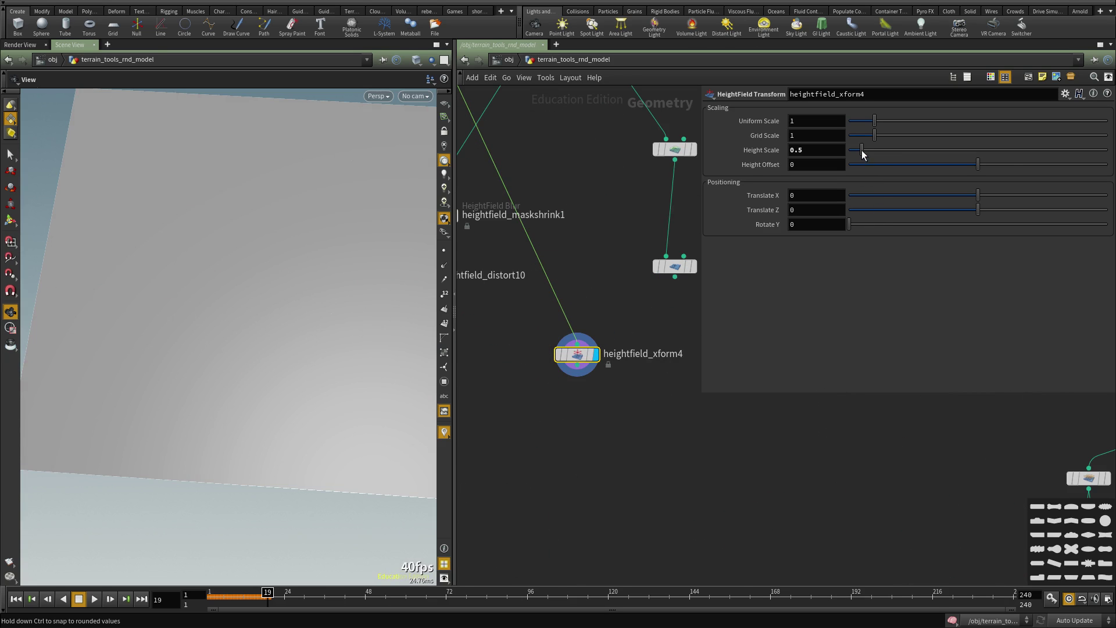
- Set the Height Offset of heightfield_xform4 to 100 and its Height Scale to 1
drag(996, 165, 1107, 164)
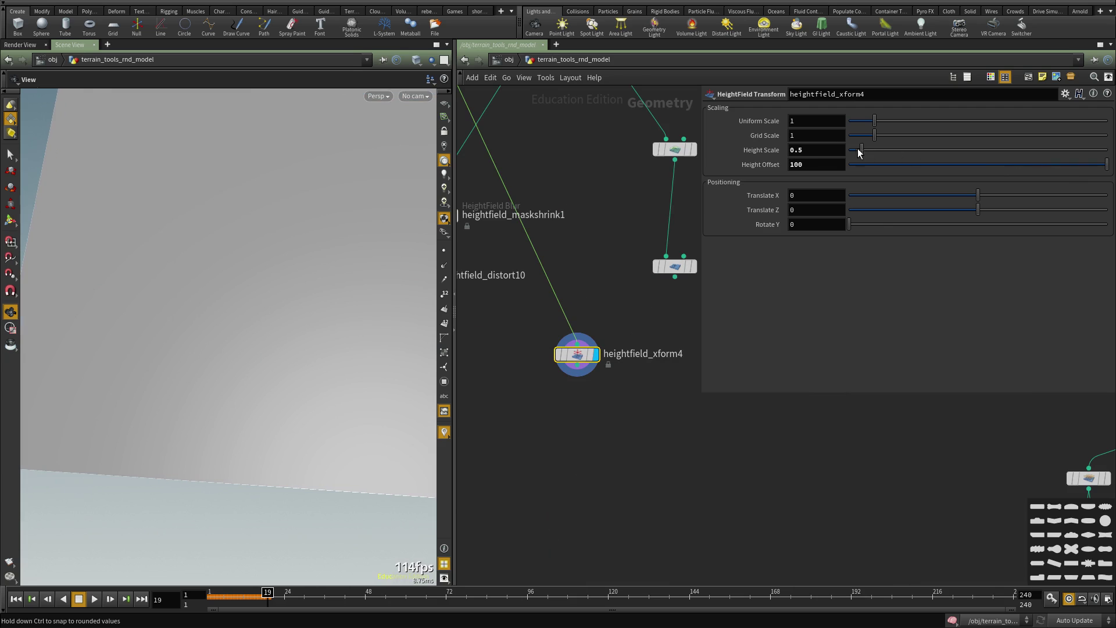
middle_drag(608, 417, 578, 462)
scroll(578, 458, up, 2)
- Add a HeightField Layer node below heightfield_xform4
key(Tab)
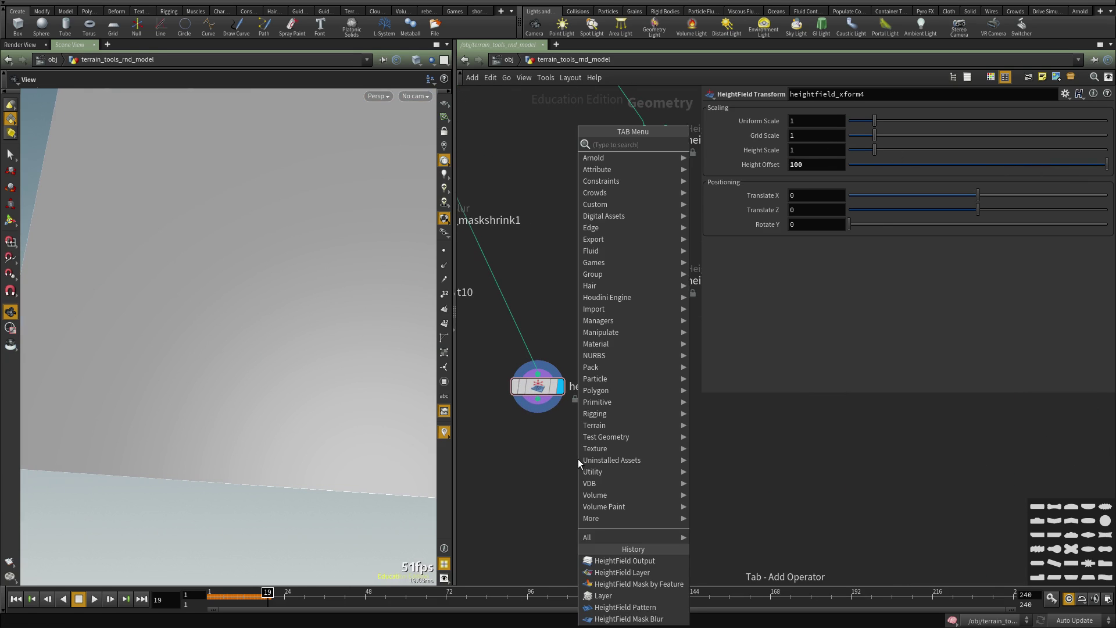
text(layer)
key(Down)
key(Down)
key(Down)
key(Down)
key(Down)
key(Down)
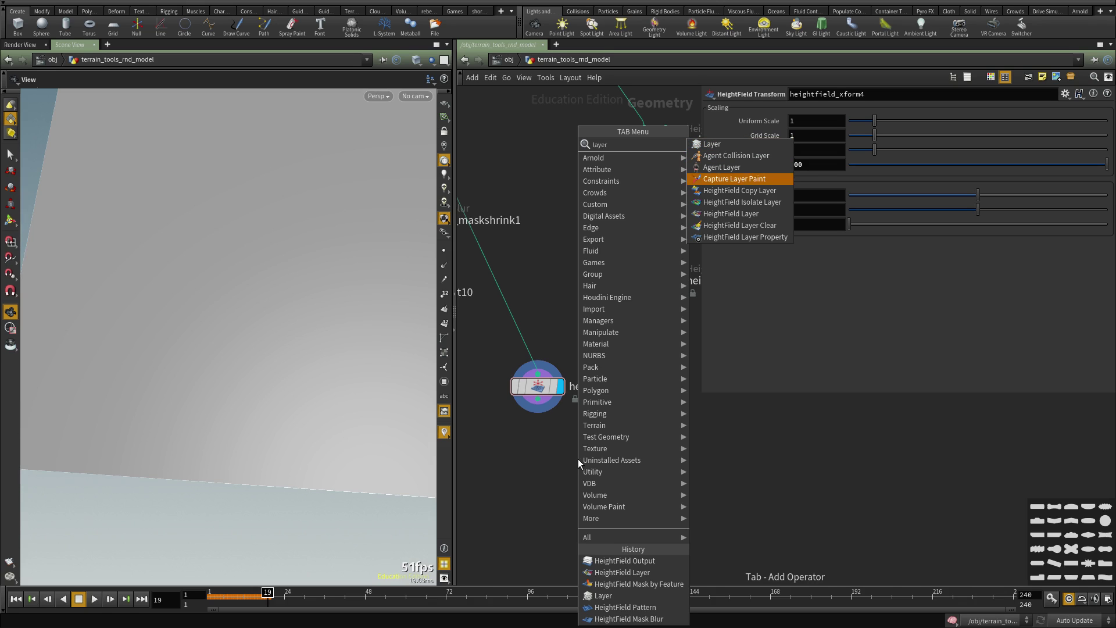
key(Return)
click(577, 459)
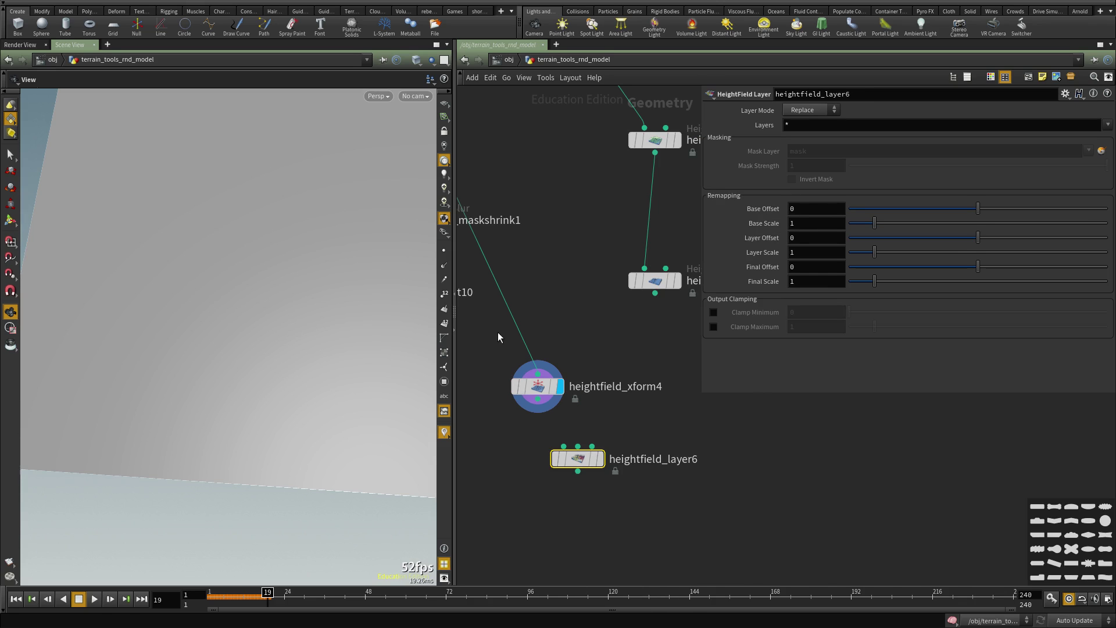
- Wire heightfield_layer6's inputs to heightfield_xform4, to a new dot on the heightfield6 wire, and to heightfield_maskshrink2 as the mask
drag(519, 328, 541, 323)
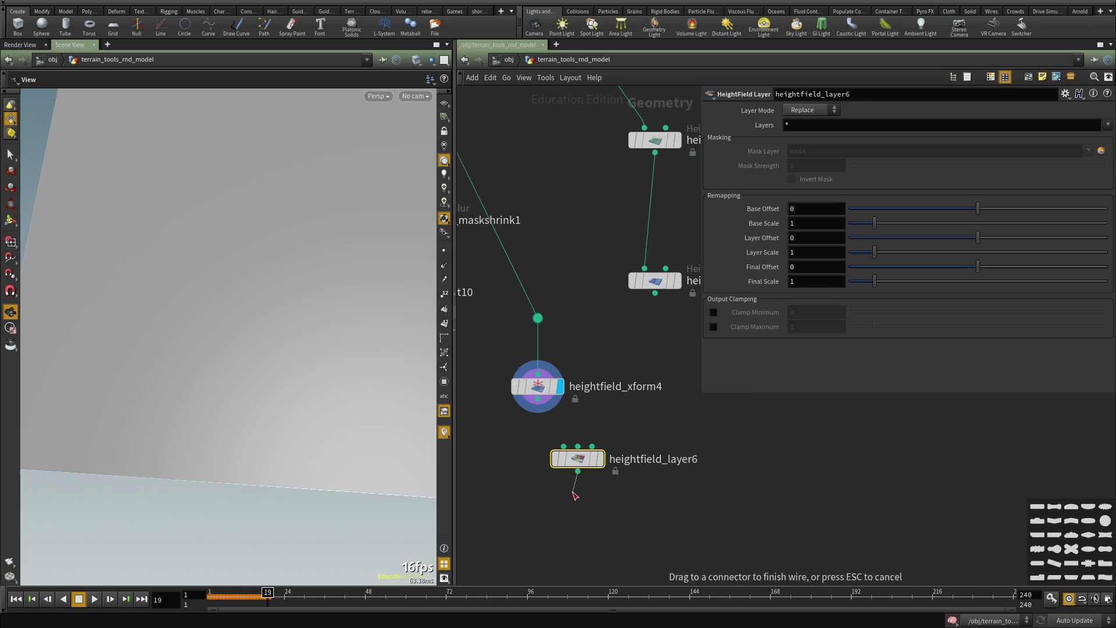
click(535, 322)
click(578, 445)
click(537, 335)
drag(538, 388, 516, 386)
click(655, 293)
click(591, 446)
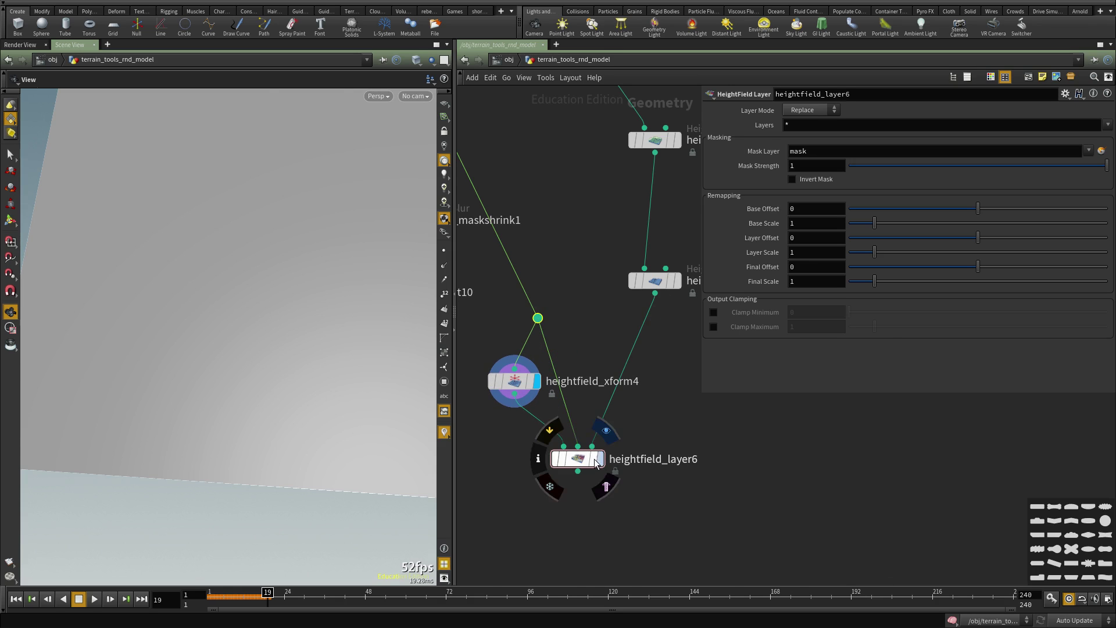
- Display heightfield_layer6 and examine the layered surface from several angles
click(600, 459)
drag(232, 331, 314, 383)
middle_drag(615, 361, 597, 437)
drag(286, 372, 344, 397)
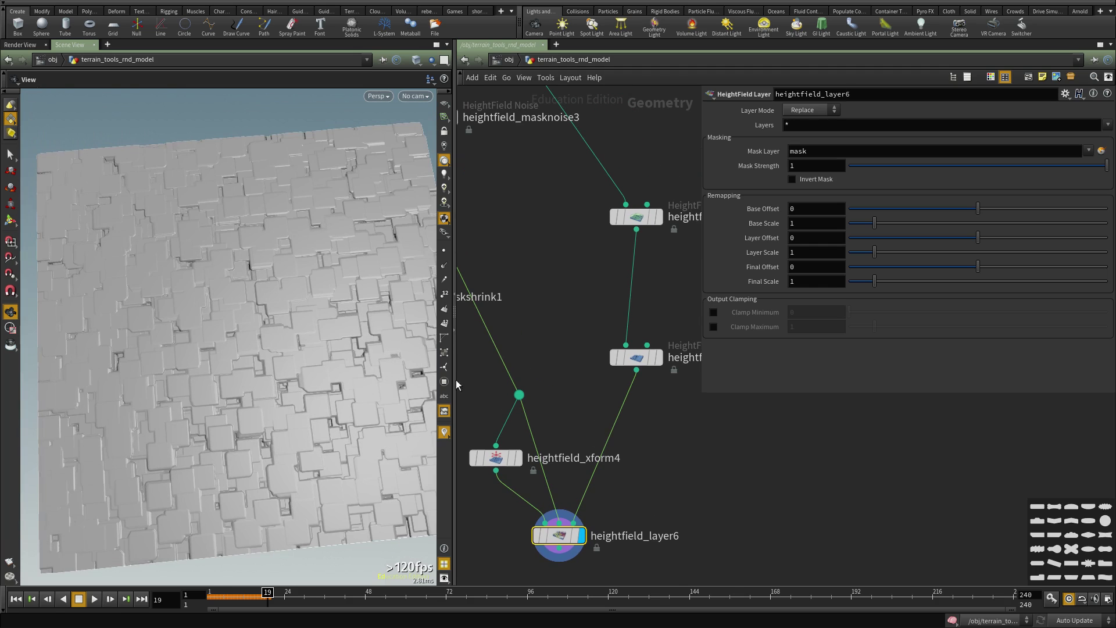
drag(646, 338, 627, 371)
middle_drag(662, 432, 609, 441)
scroll(617, 412, down, 3)
scroll(628, 328, up, 3)
middle_drag(657, 325, 595, 295)
- Duplicate heightfield_masknoise4 beside the original, display the copy and increase its Element Size
click(553, 277)
scroll(573, 292, up, 2)
click(565, 268)
scroll(576, 324, down, 1)
scroll(596, 296, down, 2)
click(570, 379)
middle_drag(607, 393, 568, 382)
click(581, 264)
key(ctrl+c)
key(ctrl+v)
scroll(632, 287, up, 1)
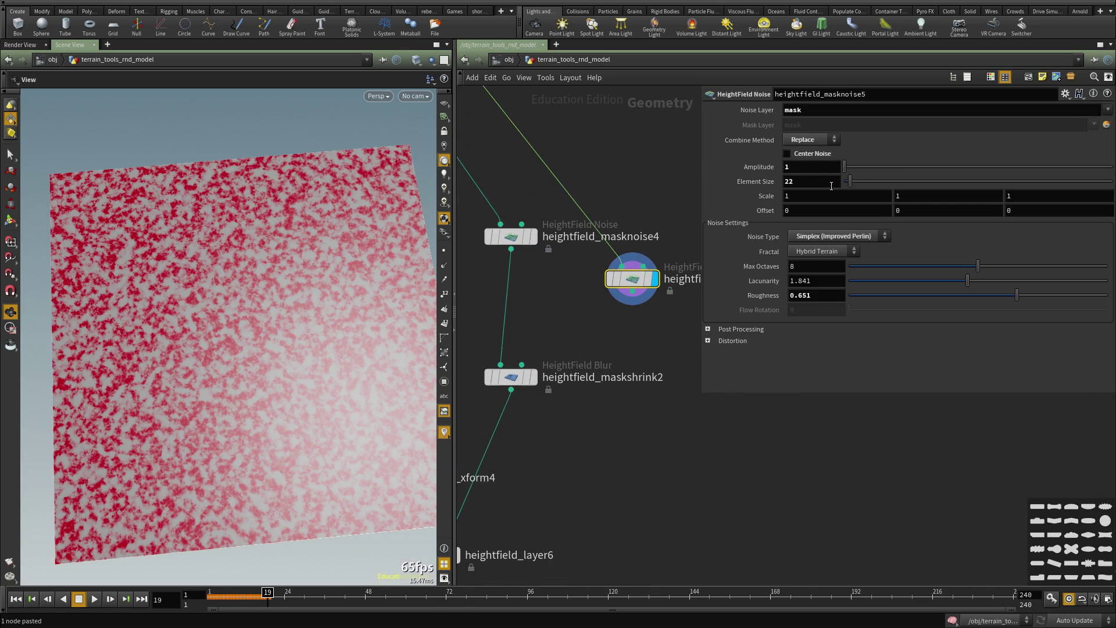
drag(861, 185, 877, 183)
- Duplicate heightfield_maskshrink2 below heightfield_masknoise5, connect it to that node's output and display the copy
click(511, 377)
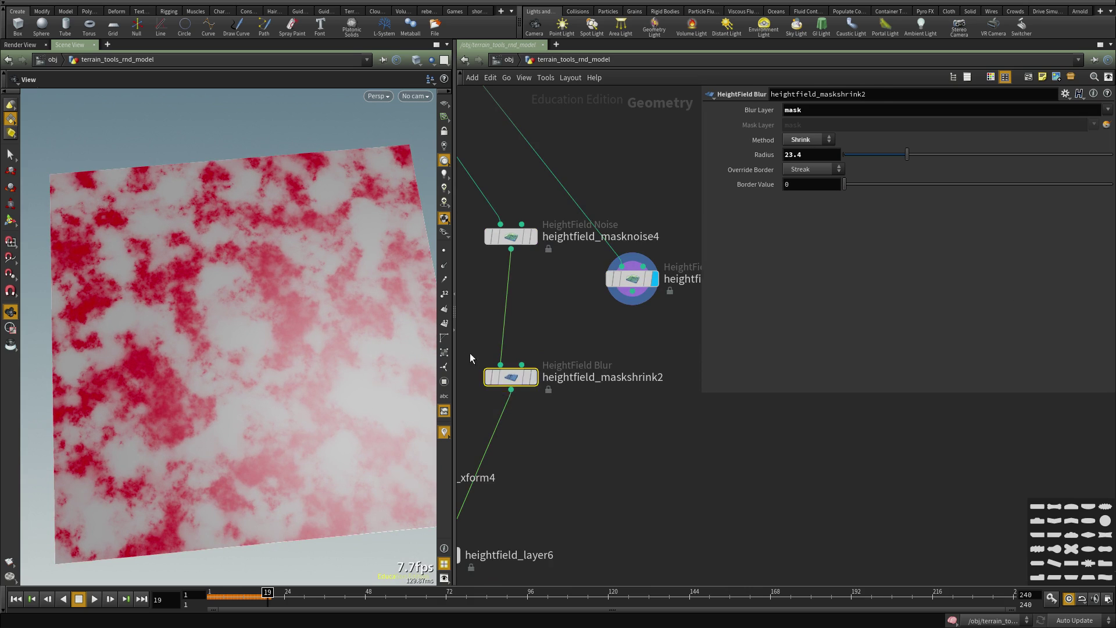
key(ctrl+v)
drag(643, 394, 633, 291)
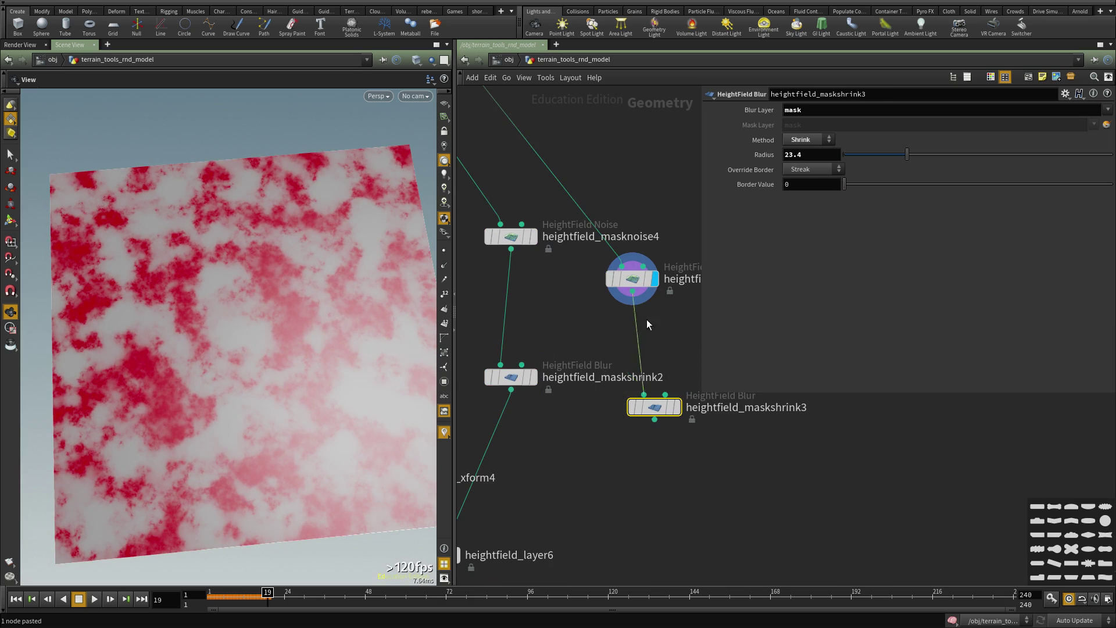
click(680, 407)
middle_drag(638, 491, 643, 434)
- Add a HeightField Layer combining heightfield_maskshrink2 and heightfield_maskshrink3 in Add mode, feeding heightfield_layer6's mask input, and display it
key(Tab)
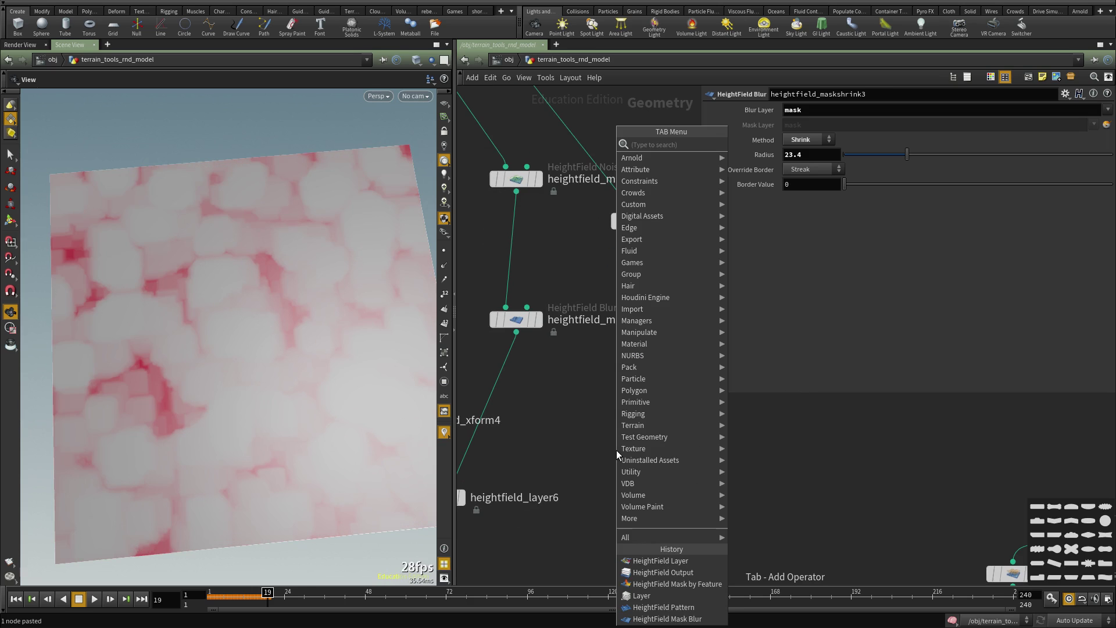
text(layer)
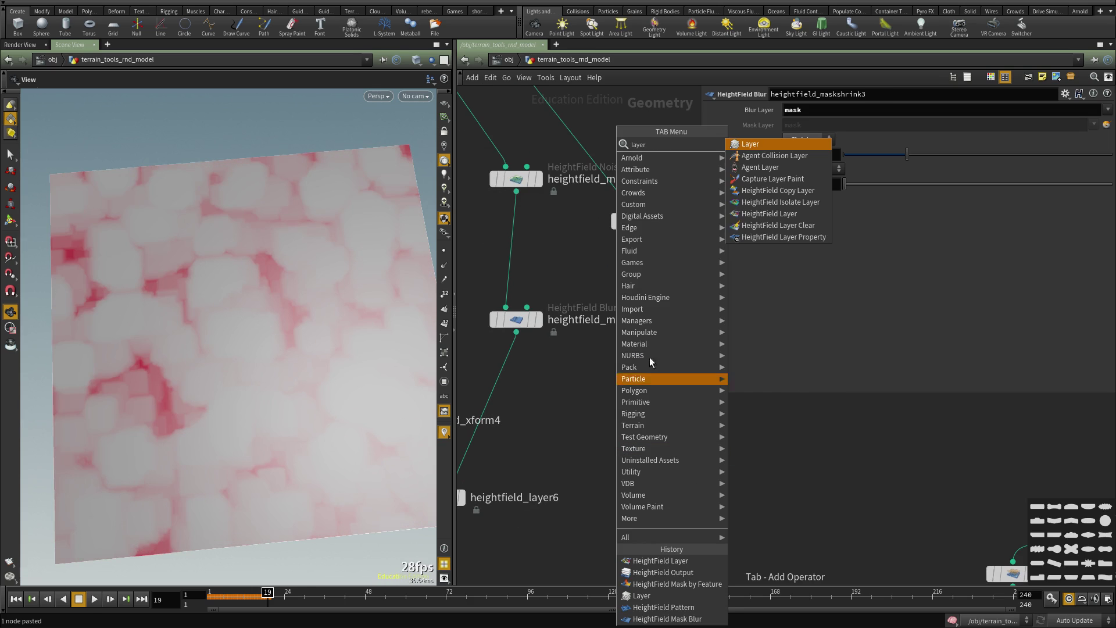
click(789, 214)
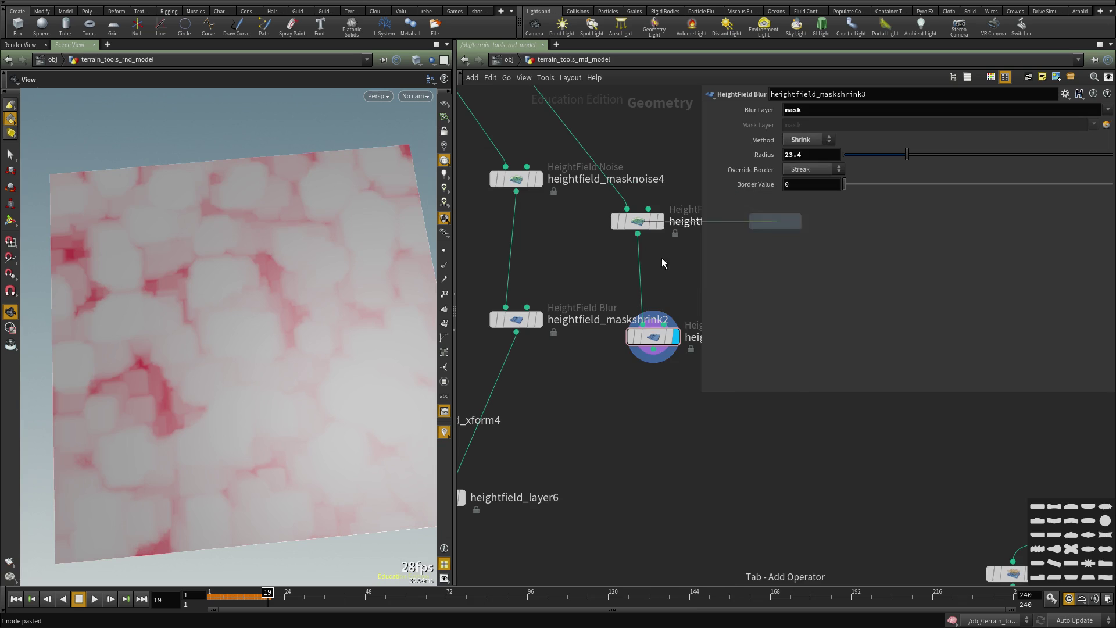
click(526, 398)
click(542, 398)
click(628, 351)
click(811, 110)
click(808, 121)
scroll(581, 473, down, 2)
scroll(527, 399, up, 2)
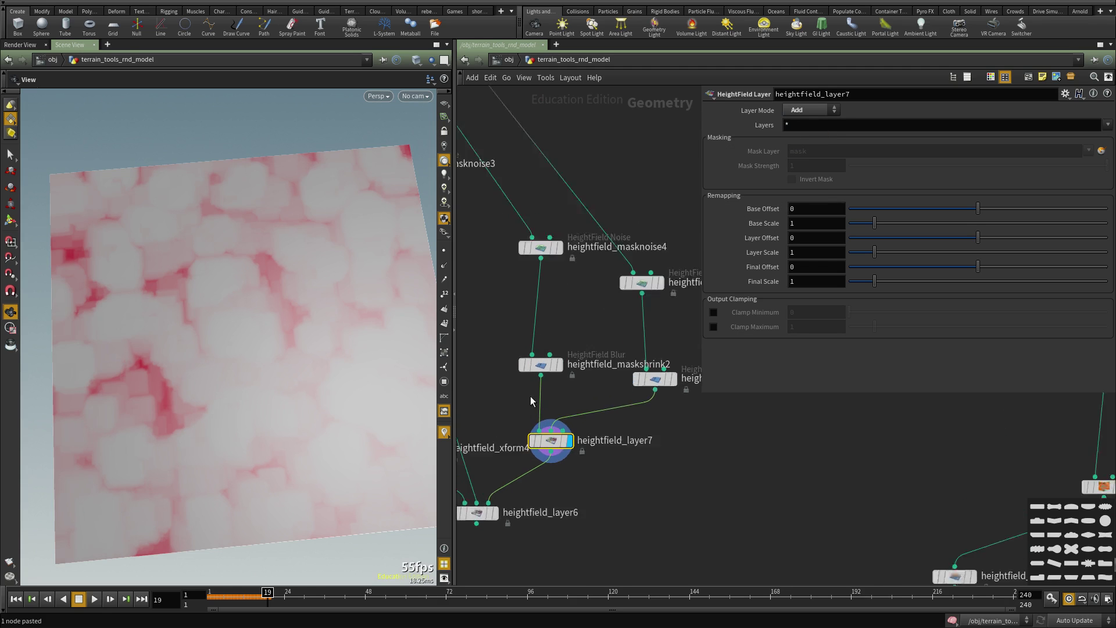
- Display heightfield_maskshrink2, heightfield_masknoise4 and heightfield_layer7 in turn to compare their masks
click(565, 359)
click(553, 359)
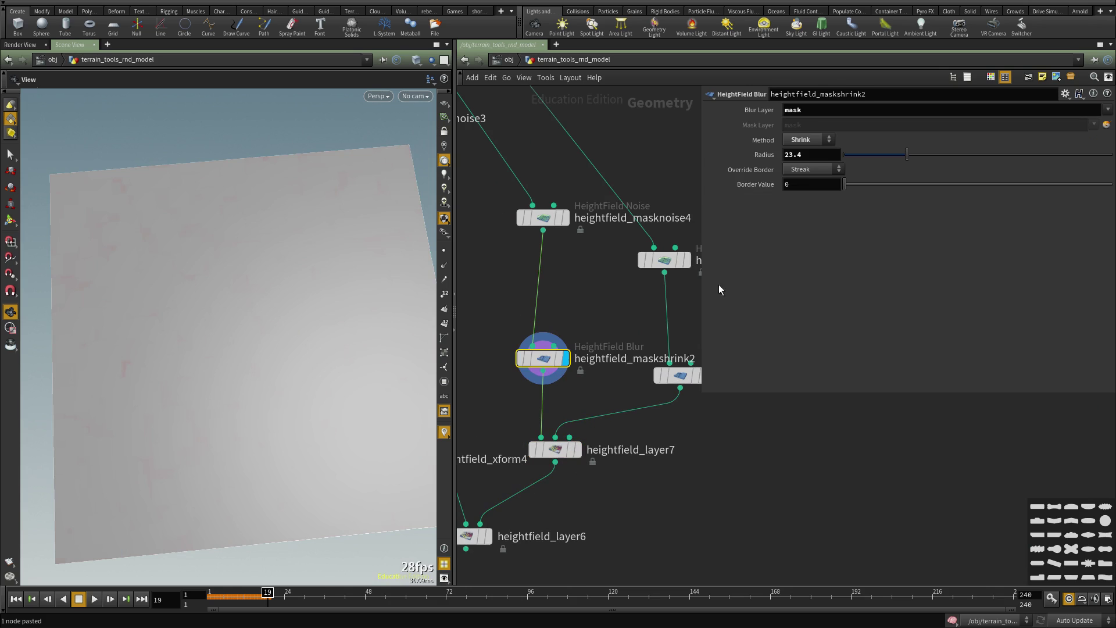
click(569, 190)
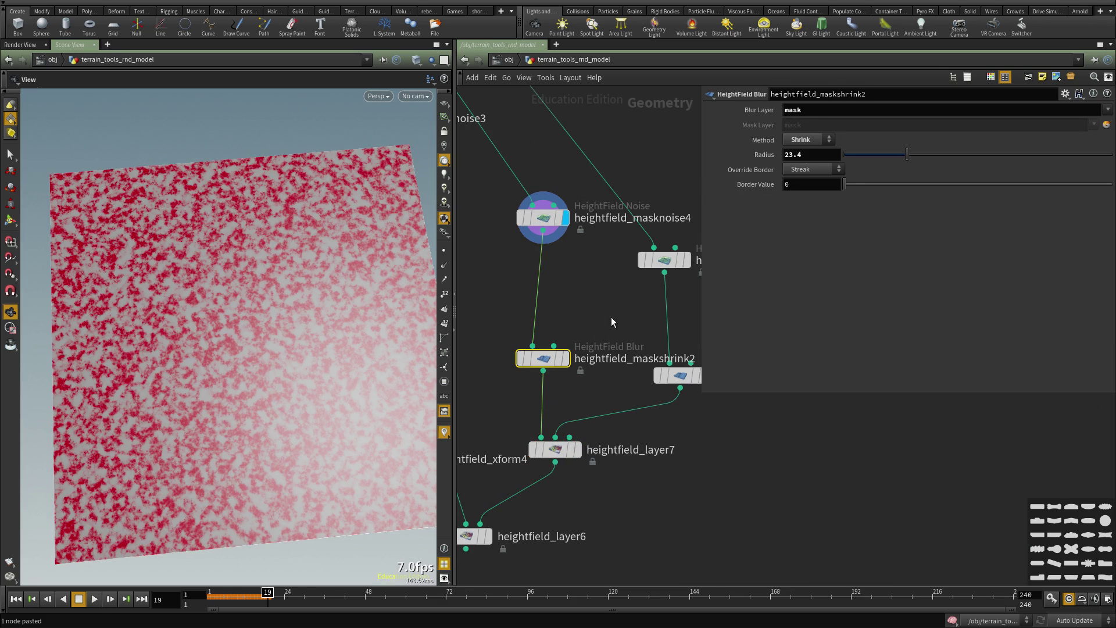
drag(551, 361, 551, 352)
click(571, 322)
click(576, 450)
- Display heightfield_layer6 and examine the blocky surface produced by the combined masks
middle_drag(603, 504, 668, 395)
click(531, 426)
click(552, 426)
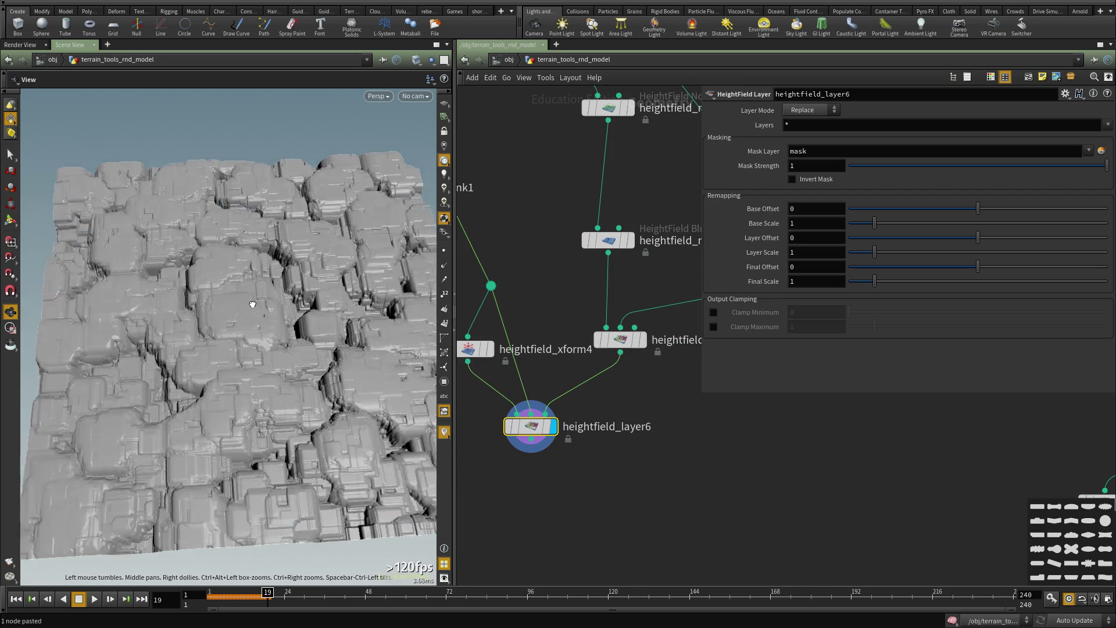
middle_drag(250, 342, 205, 368)
scroll(573, 435, down, 3)
scroll(695, 360, up, 3)
middle_drag(695, 360, 623, 399)
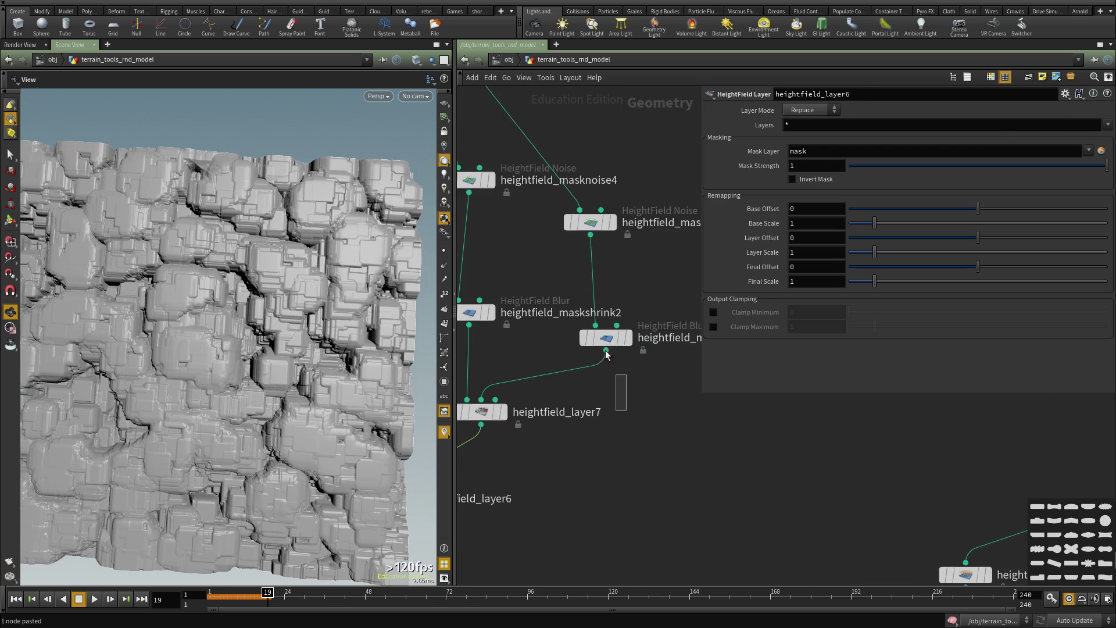
- Set heightfield_maskshrink3's Radius to 14.3
click(605, 338)
drag(896, 159, 871, 156)
middle_drag(663, 386, 623, 415)
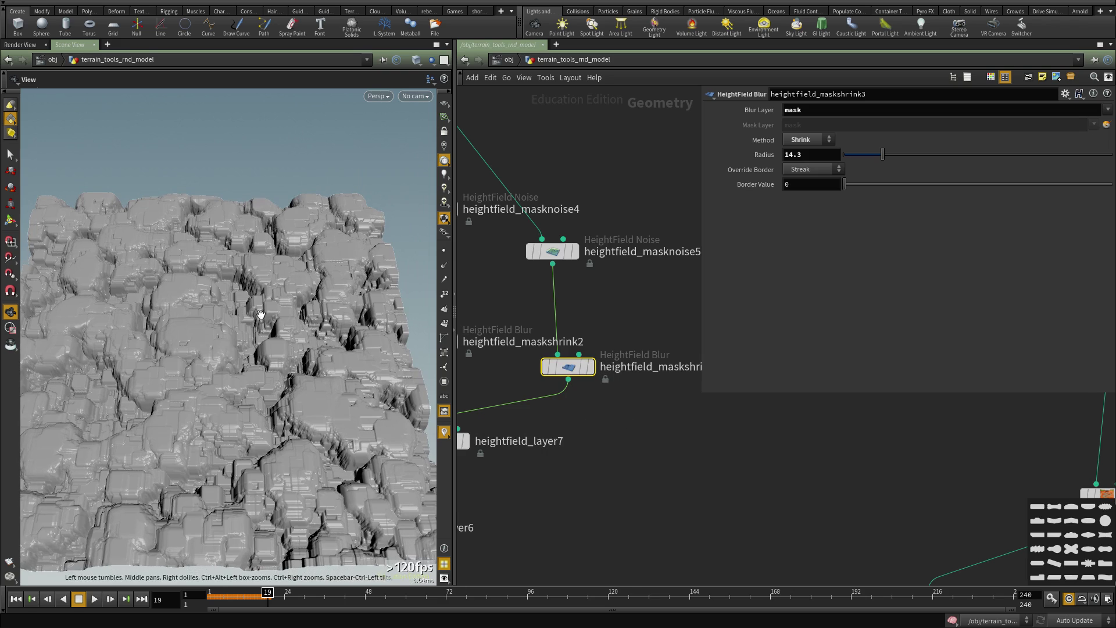
- Adjust heightfield_masknoise5's Element Size and check the terrain from another angle
click(604, 251)
middle_drag(798, 182, 798, 183)
middle_drag(719, 175, 564, 182)
drag(251, 356, 367, 354)
middle_drag(563, 426, 706, 388)
scroll(708, 392, down, 2)
scroll(666, 414, up, 2)
- Set heightfield_maskshrink2's Radius to 22.6
drag(672, 416, 562, 377)
middle_drag(659, 423, 565, 452)
middle_drag(567, 347, 562, 387)
drag(542, 281, 492, 397)
mouse_move(899, 152)
mouse_down()
mouse_move(844, 154)
mouse_move(937, 158)
mouse_move(904, 156)
mouse_up()
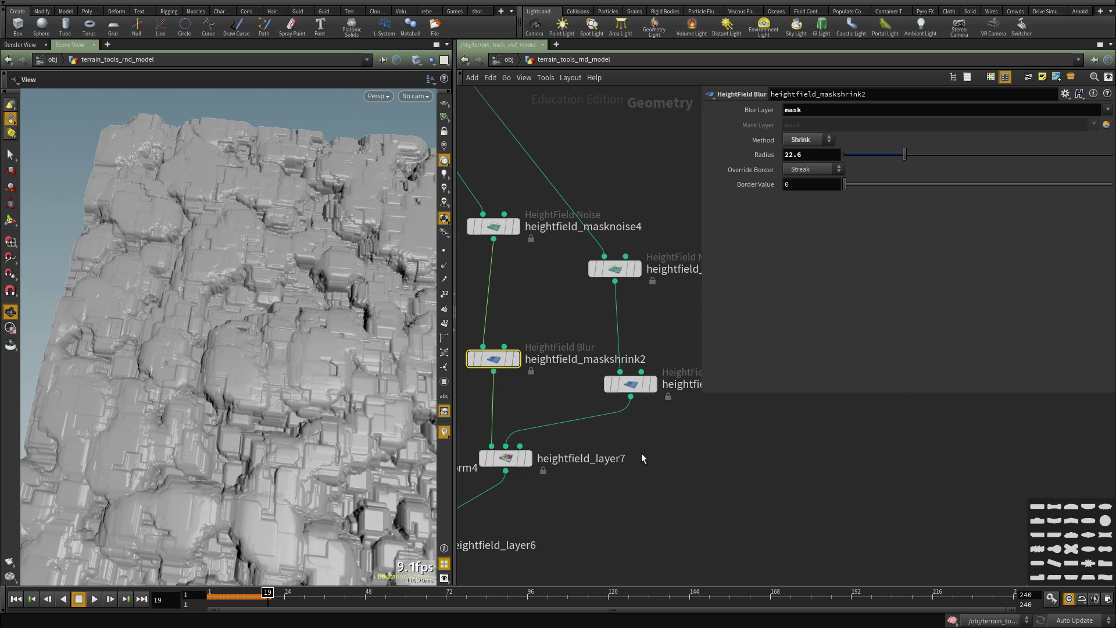
- Insert a HeightField Distort node between heightfield_layer7 and heightfield_layer6's mask input
scroll(643, 450, down, 2)
scroll(616, 448, up, 3)
key(Tab)
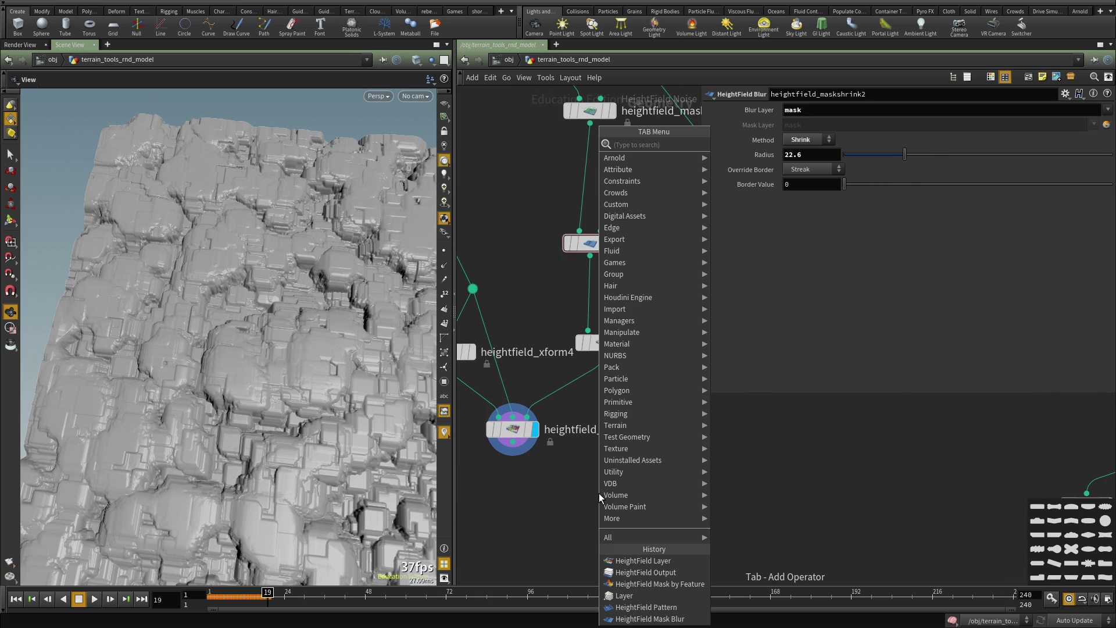
text(distort)
key(Return)
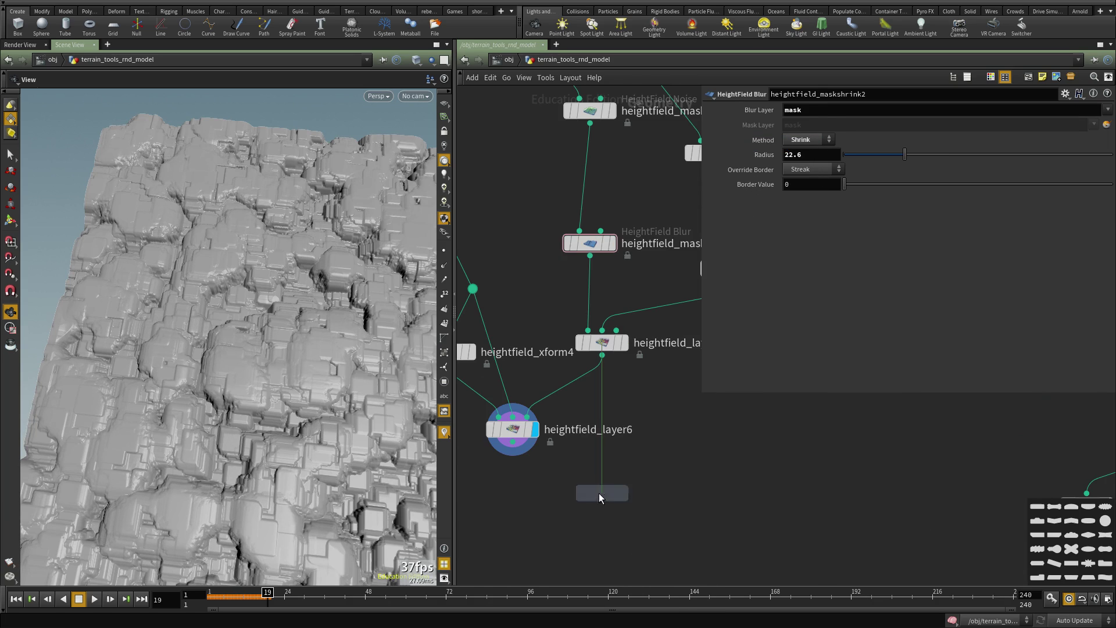
click(599, 492)
drag(598, 493, 558, 393)
scroll(561, 398, up, 2)
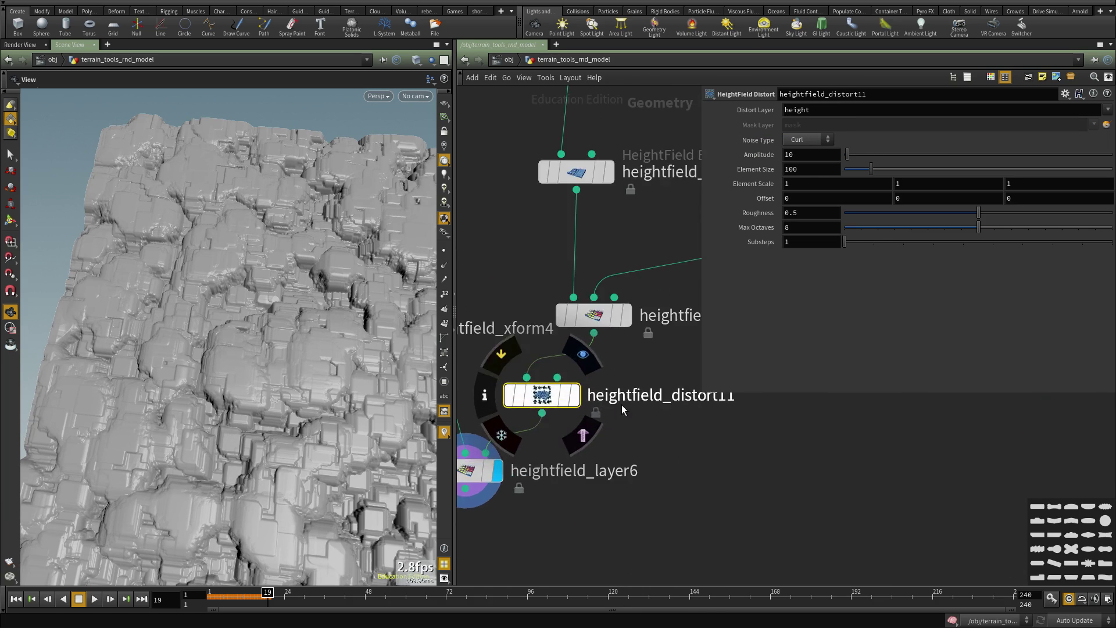
- Set heightfield_distort11 to distort the mask layer with Amplitude 17 and Element Size 239, viewing the result on heightfield_layer6
click(572, 401)
middle_drag(513, 501, 559, 449)
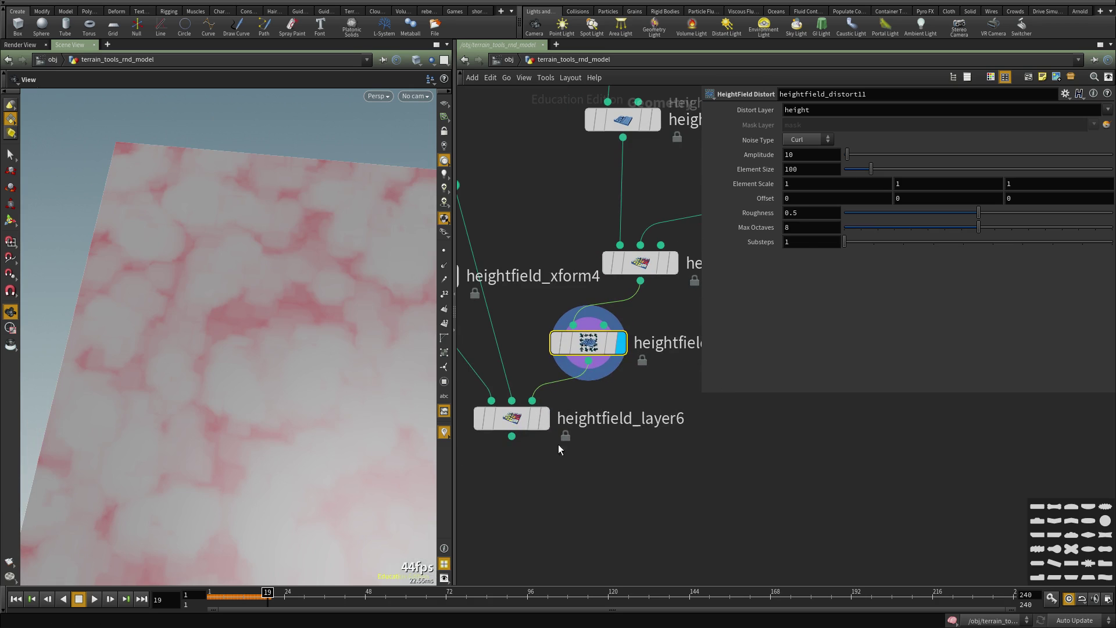
click(544, 418)
click(632, 345)
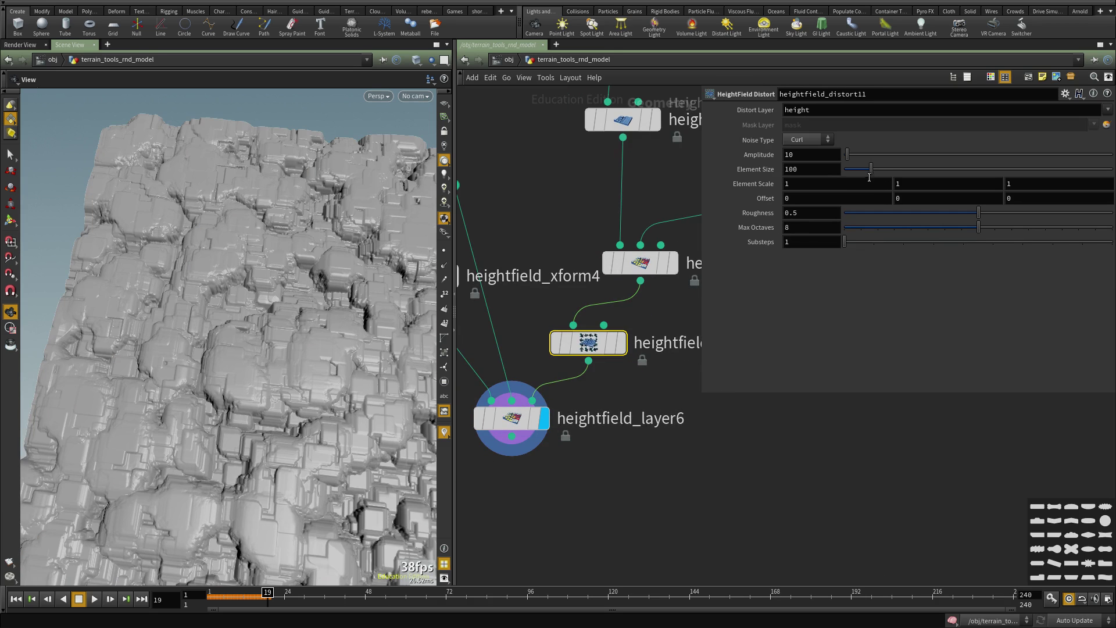
drag(851, 156, 855, 155)
key(Return)
mouse_move(853, 153)
mouse_down()
mouse_move(868, 169)
mouse_move(844, 156)
mouse_up()
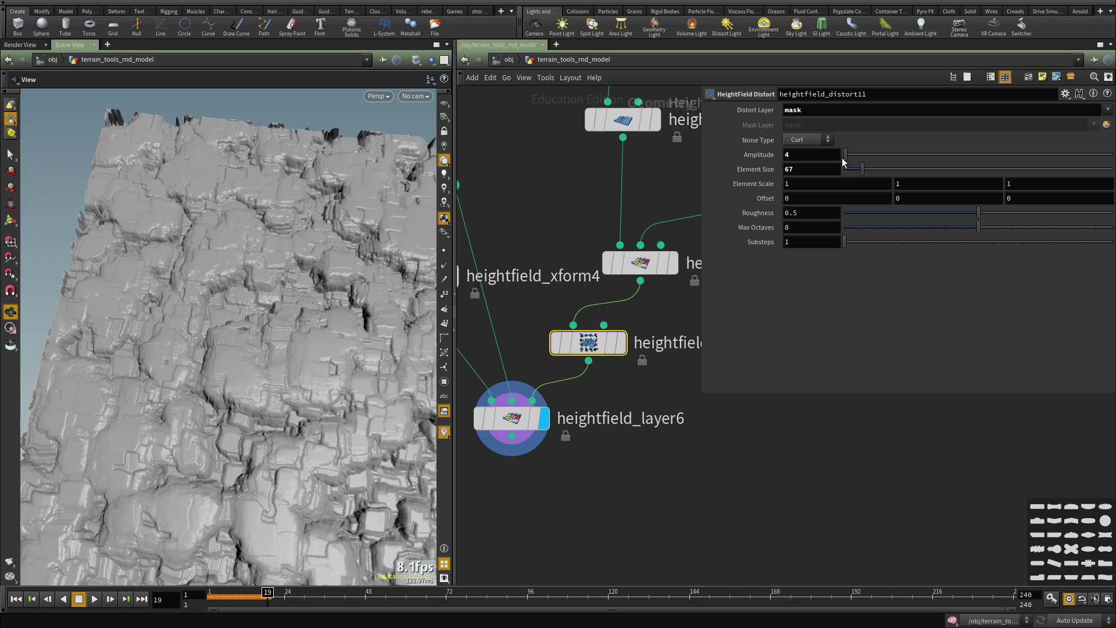
mouse_move(862, 169)
mouse_down()
mouse_move(908, 166)
mouse_move(849, 154)
mouse_up()
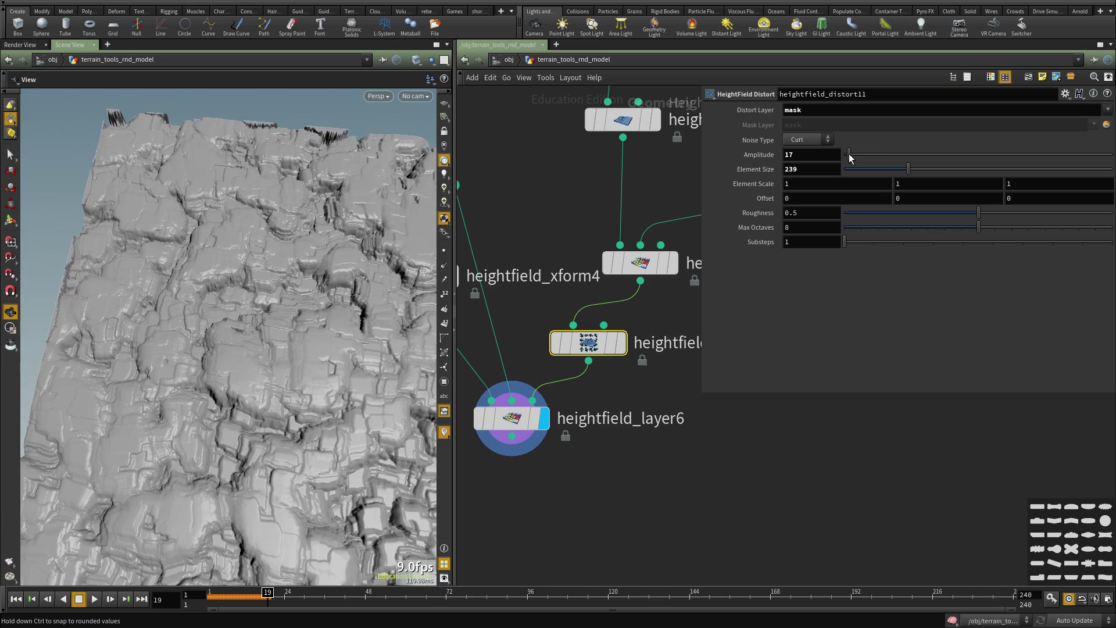
scroll(250, 371, down, 3)
drag(250, 370, 276, 381)
scroll(599, 430, down, 3)
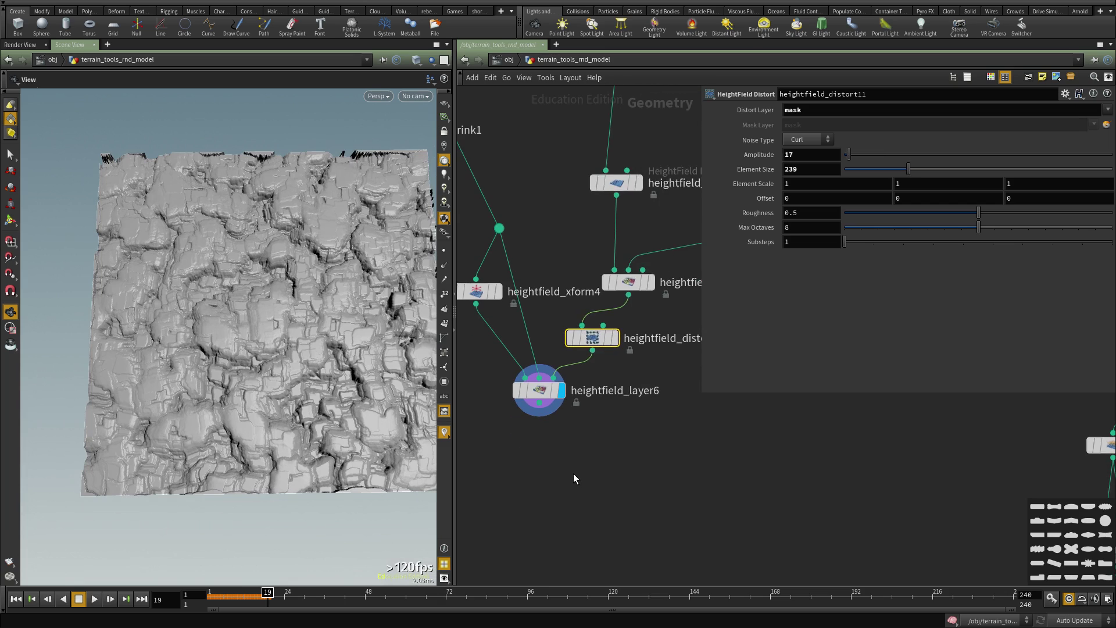
- Add a HeightField Noise node below heightfield_layer6, connect it to that node's output and display it close up
click(573, 473)
key(Tab)
text(height n)
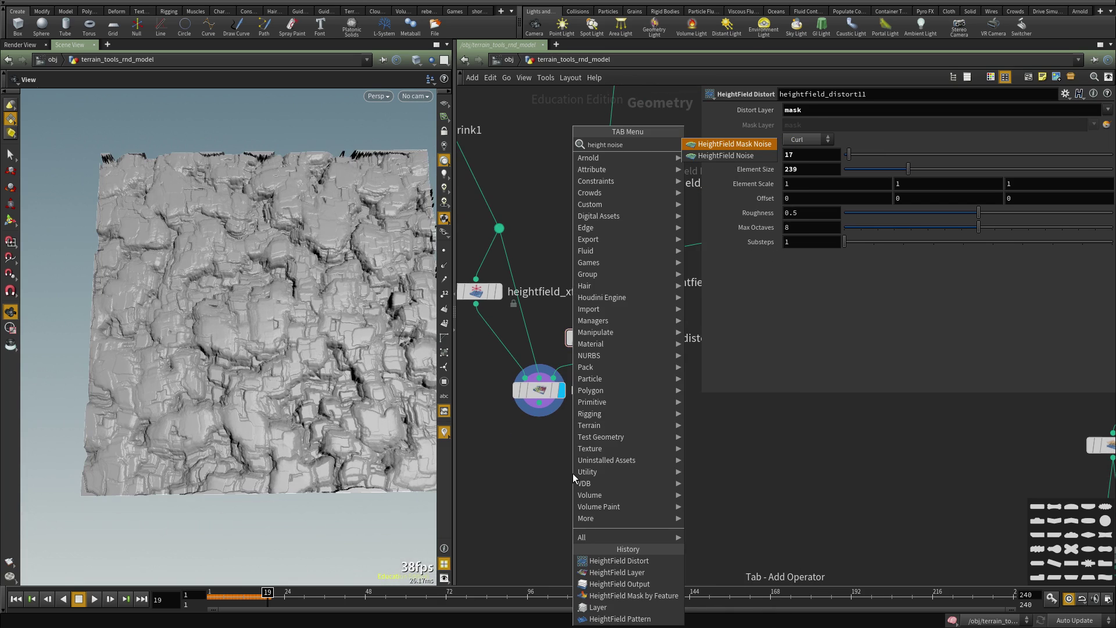
key(Down)
key(Return)
click(573, 473)
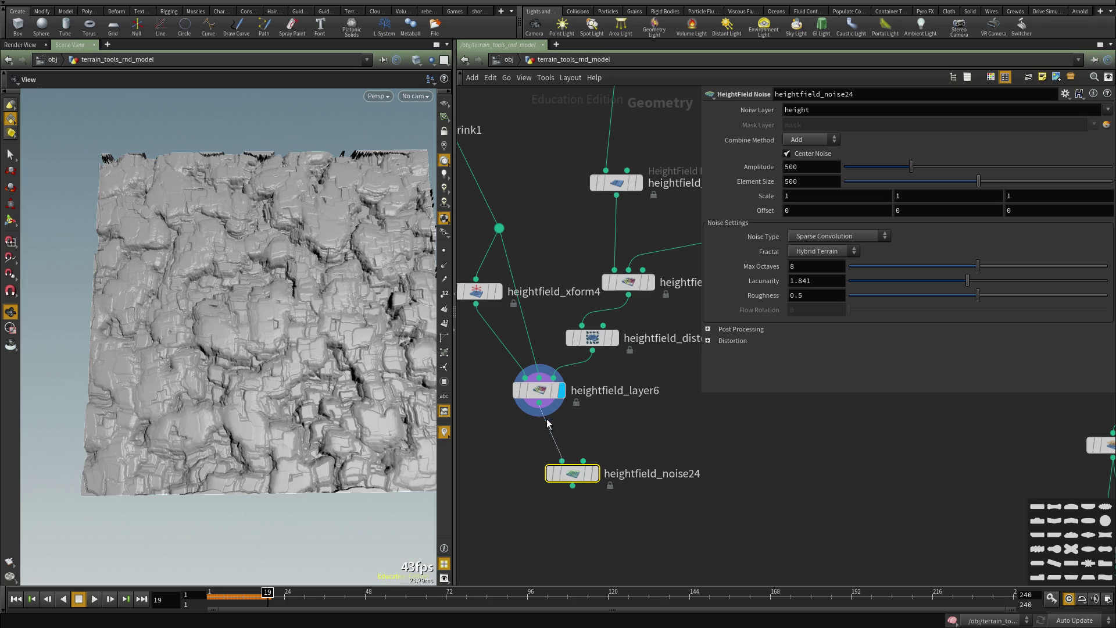
mouse_move(581, 477)
drag(259, 298, 309, 378)
key(f)
scroll(291, 366, up, 5)
right_drag(291, 366, 250, 347)
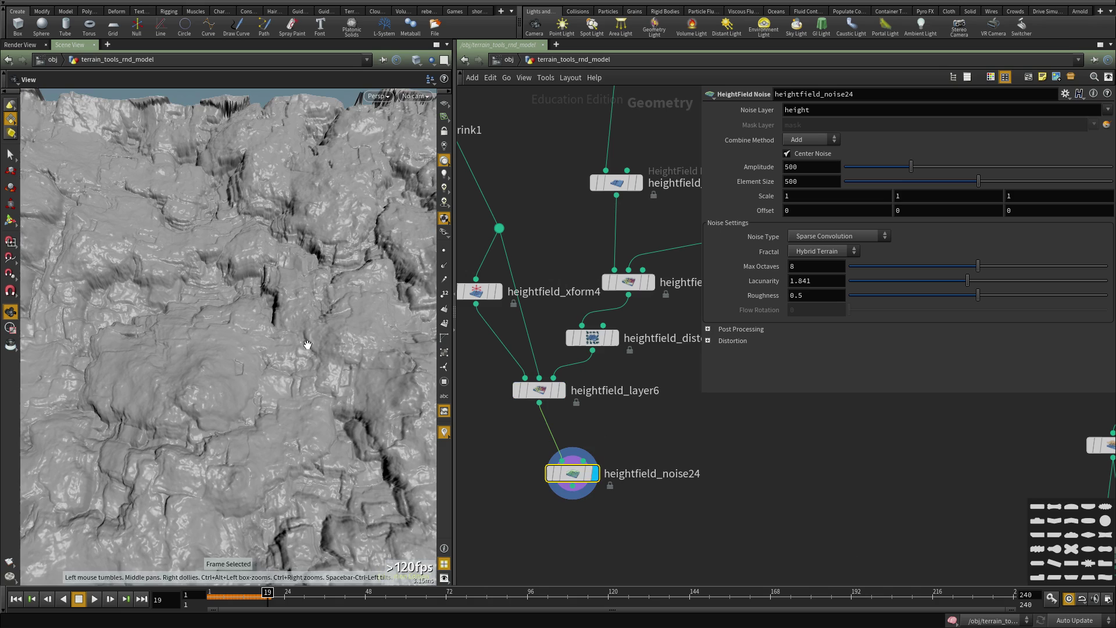
- Set heightfield_noise24 to Worley (cellular) F2-F1 noise with Amplitude 143 and Element Size 91
click(811, 137)
click(810, 138)
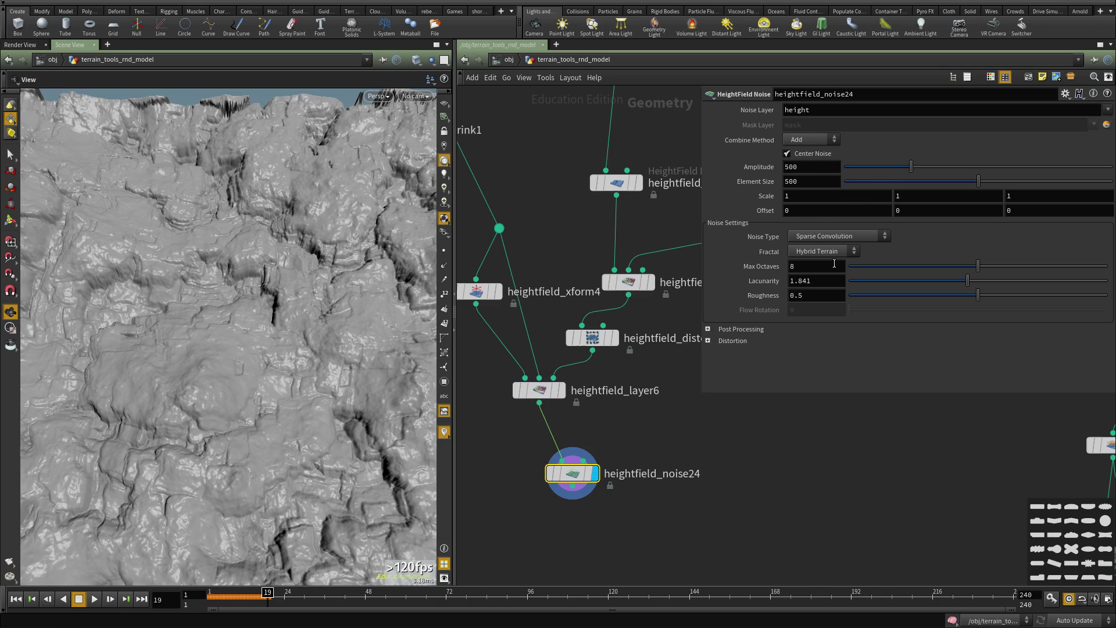
click(821, 236)
click(817, 342)
mouse_move(880, 167)
mouse_down()
mouse_move(860, 167)
mouse_move(874, 181)
mouse_move(865, 169)
mouse_up()
click(876, 181)
drag(874, 181, 868, 182)
- Enable Gradient Warp in heightfield_noise24's distortion settings and set it to 0.161
click(733, 341)
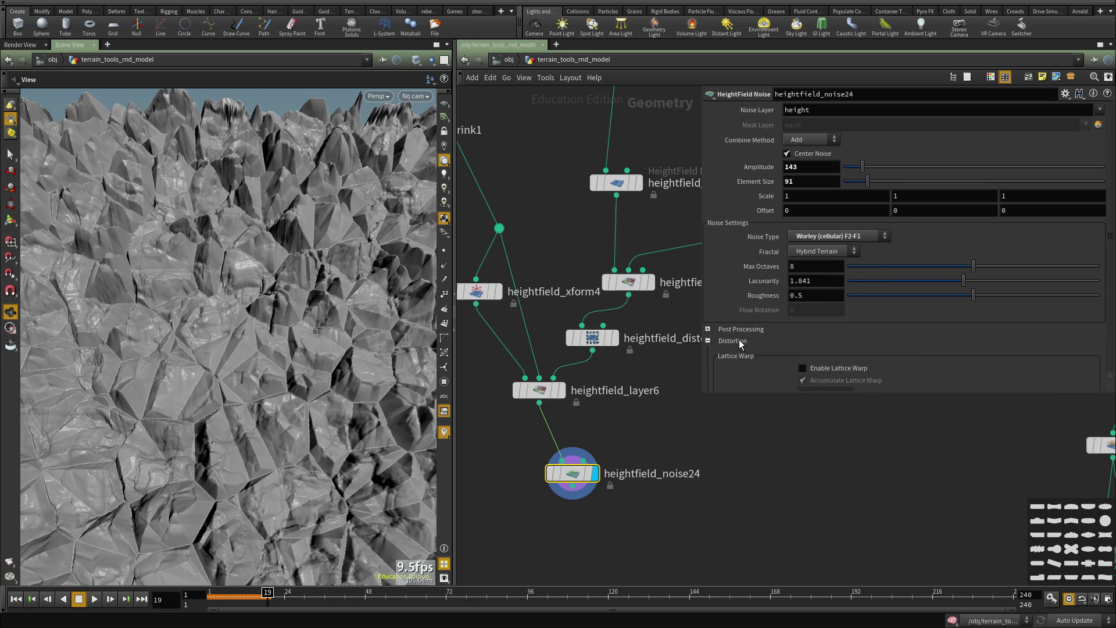
scroll(908, 347, down, 3)
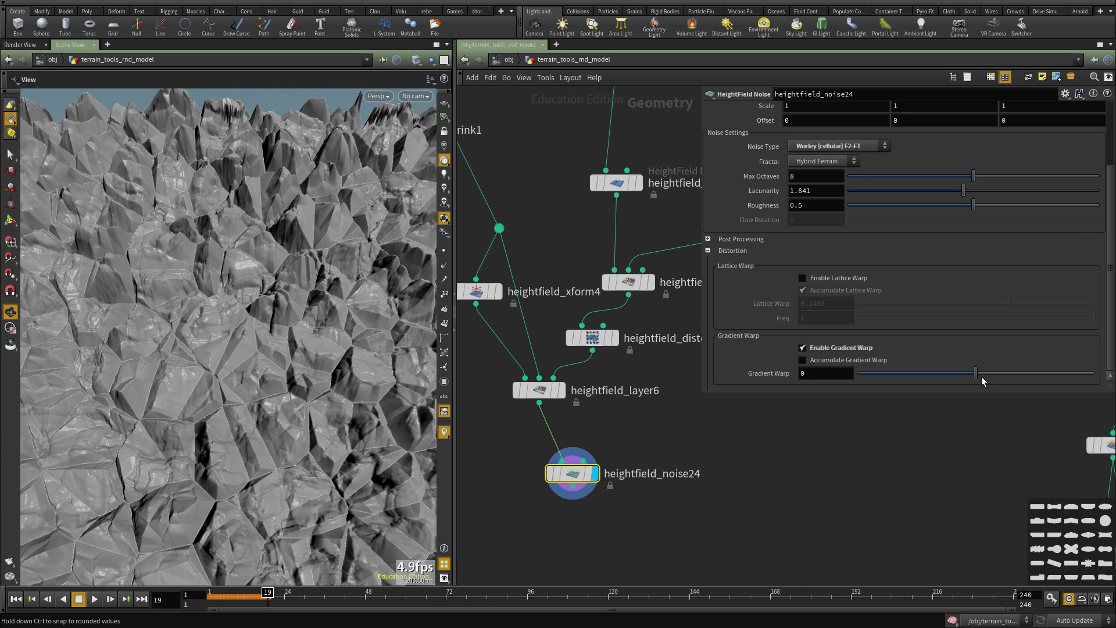
drag(1013, 371, 1016, 370)
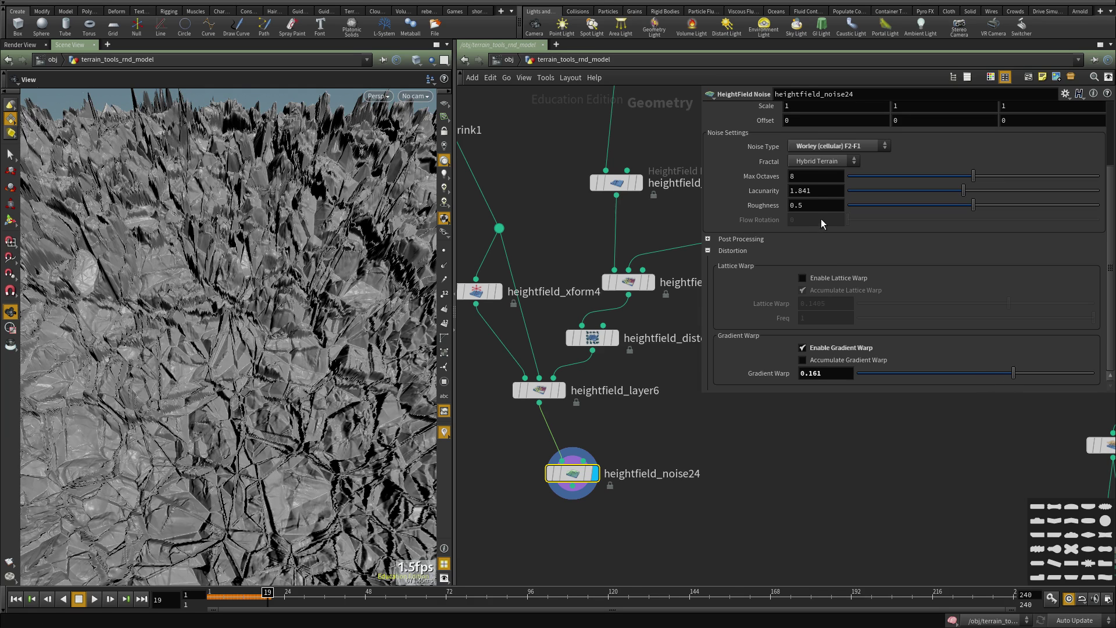
- Change heightfield_noise24's Fractal to Standard (fBm) and inspect the surface
scroll(822, 217, up, 2)
click(814, 241)
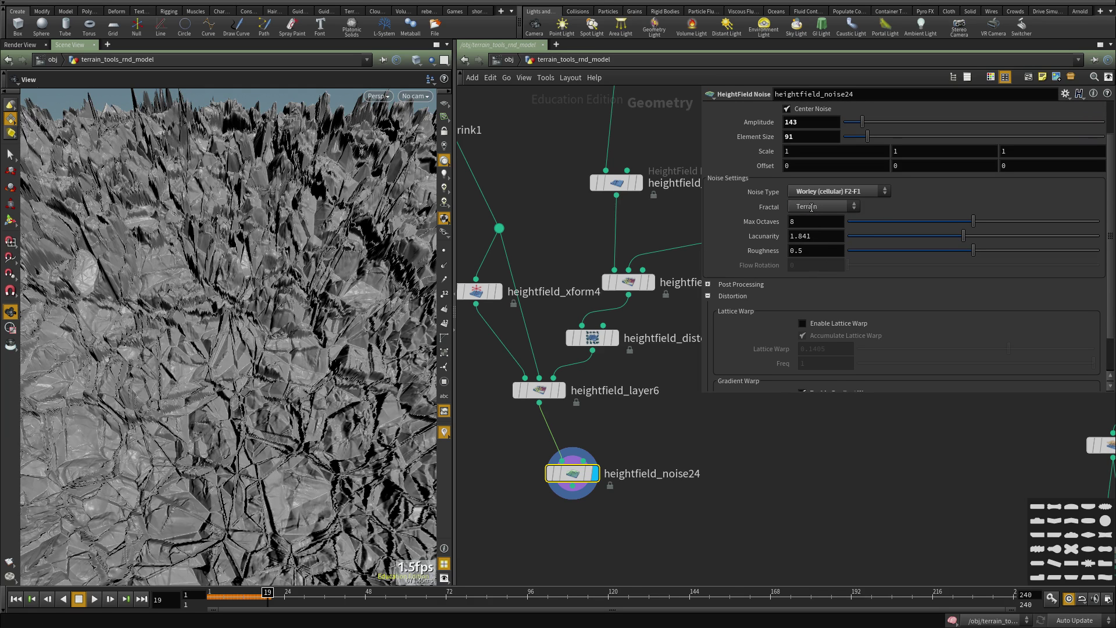
click(811, 208)
click(813, 228)
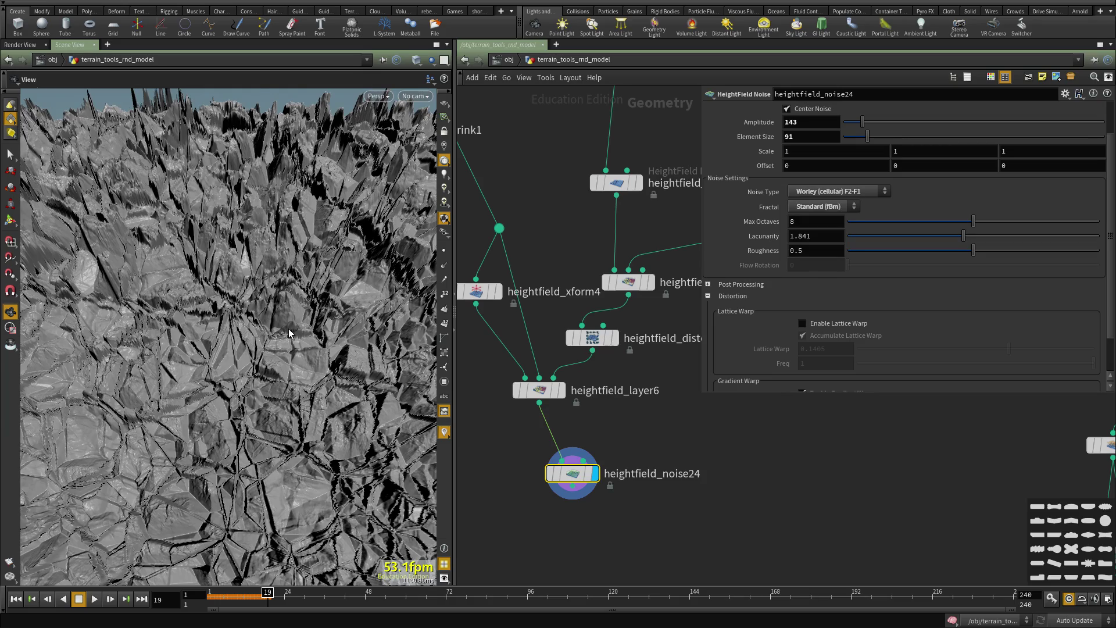
scroll(179, 349, down, 5)
drag(199, 354, 225, 391)
scroll(225, 391, up, 6)
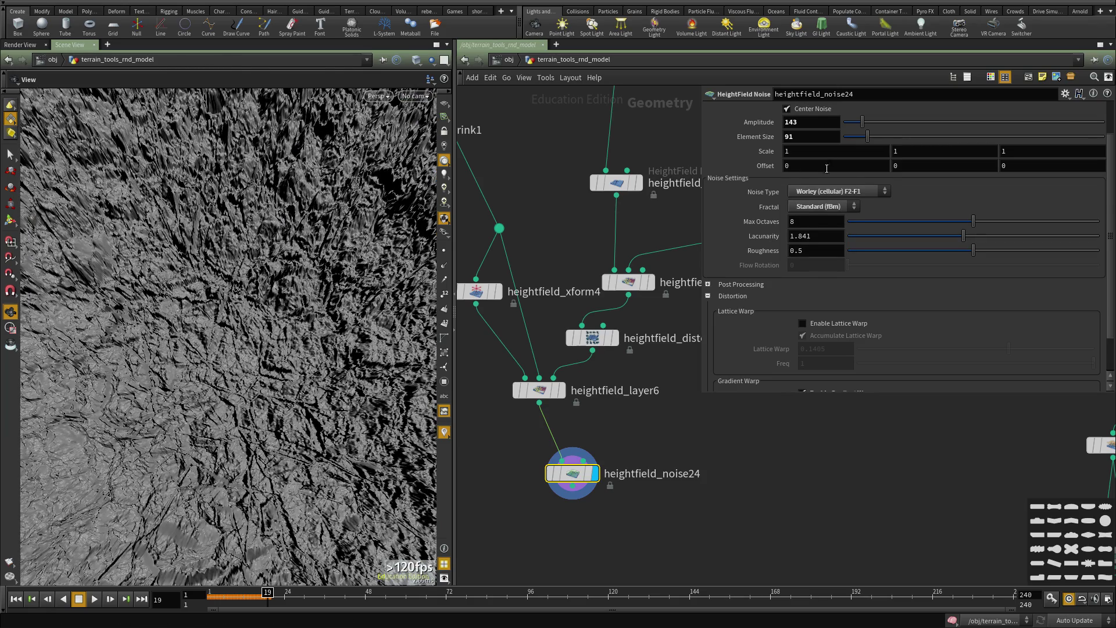
- Reduce heightfield_noise24's Amplitude through 49 and 20 to 5
scroll(826, 168, up, 2)
drag(848, 170, 849, 170)
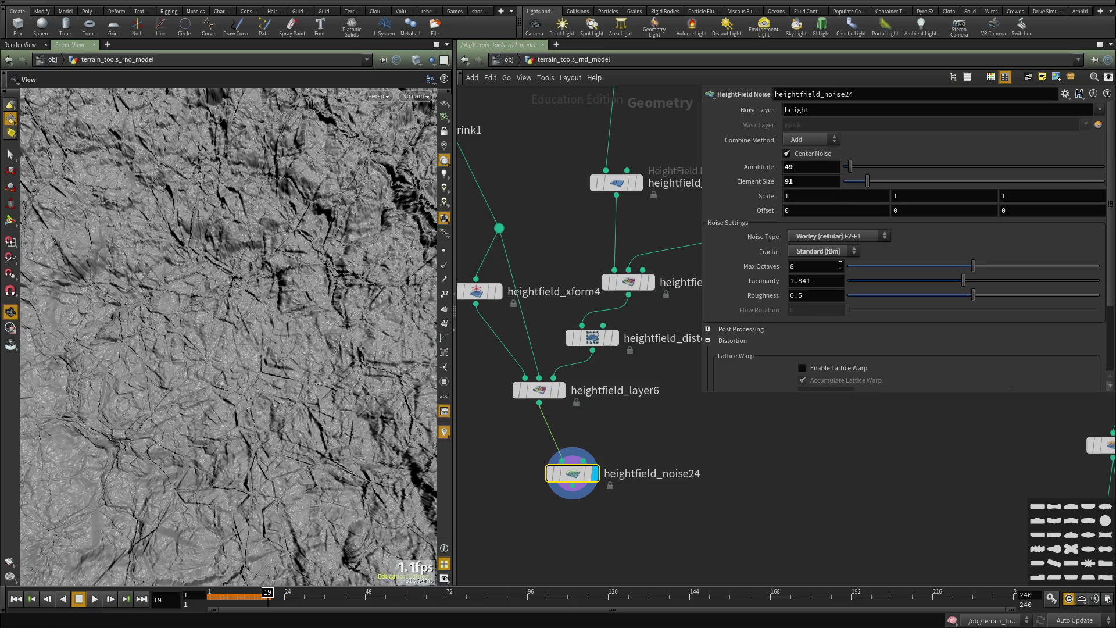
key(f)
right_drag(222, 333, 459, 286)
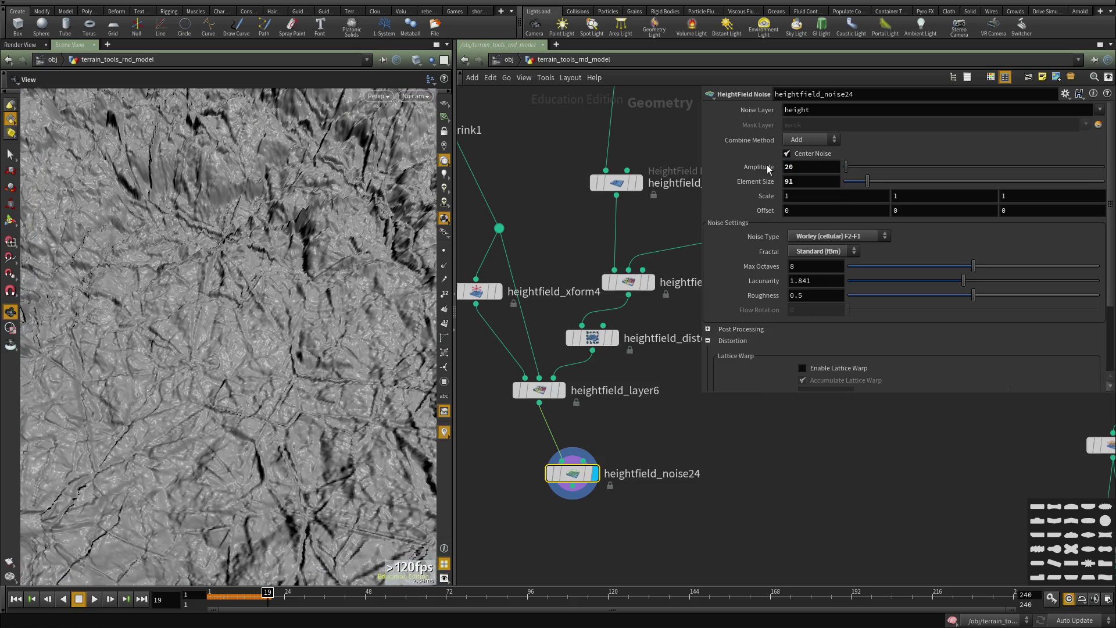
drag(795, 169, 708, 176)
text(5)
key(Return)
- Examine the whole noisy terrain in an enlarged view and from several angles
drag(364, 314, 635, 279)
key(ctrl+b)
key(ctrl+b)
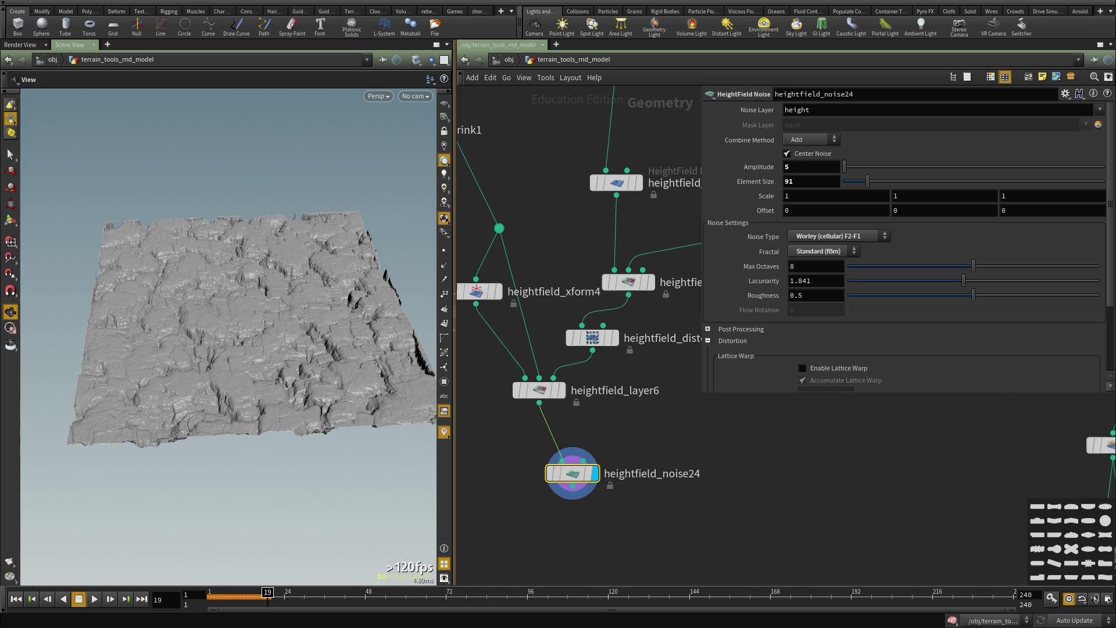
drag(287, 300, 286, 339)
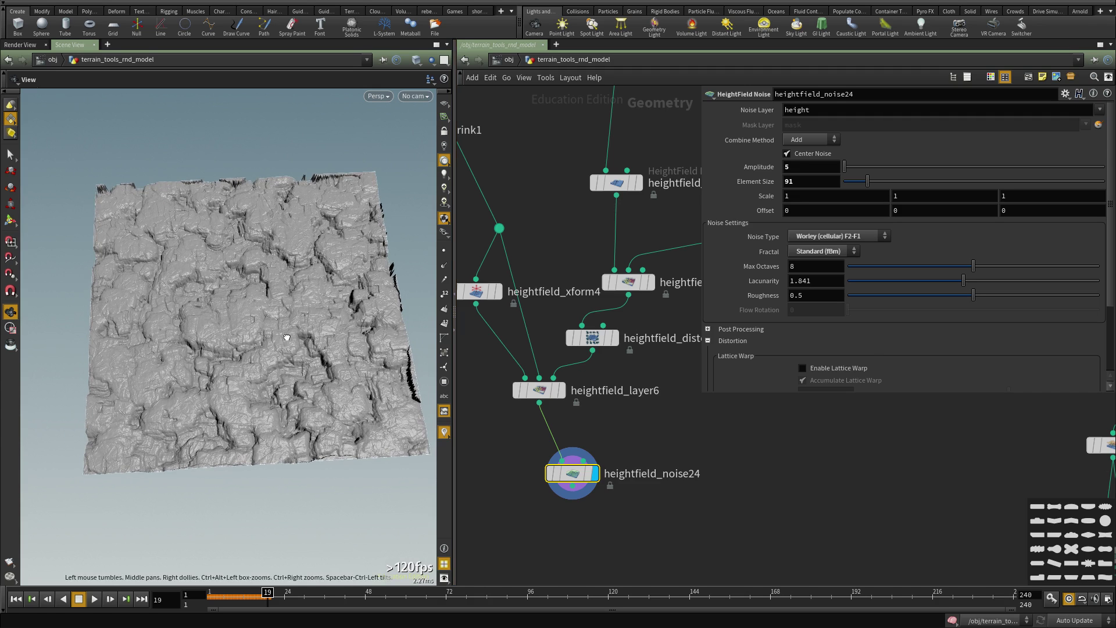
- Go to the part of the network around heightfield_layer5 and heightfield_output2
scroll(713, 465, down, 7)
middle_drag(666, 457, 667, 284)
scroll(667, 284, up, 8)
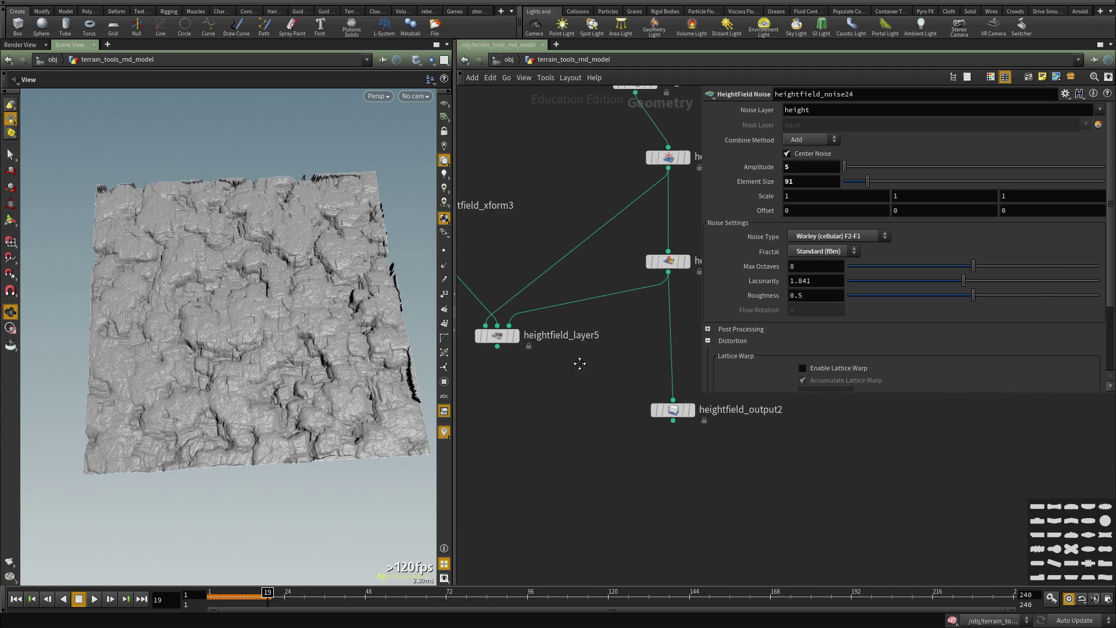